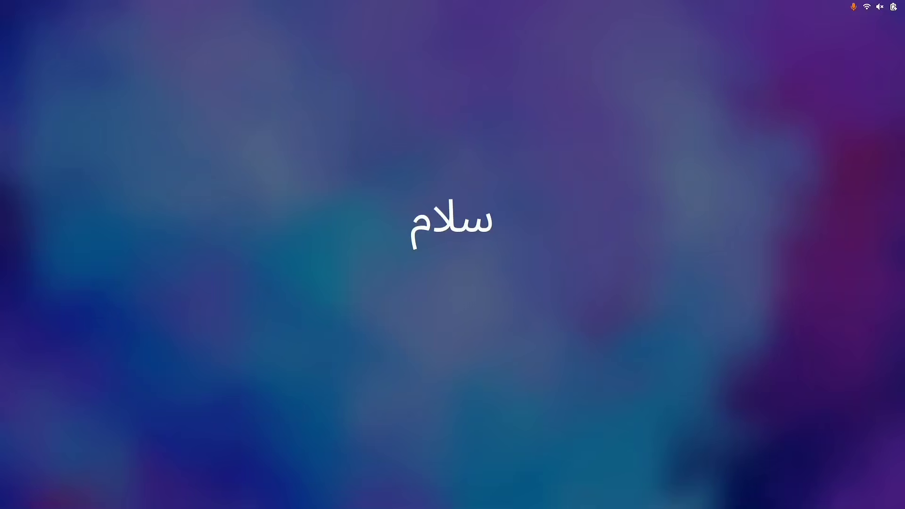
key(space)
key(Escape)
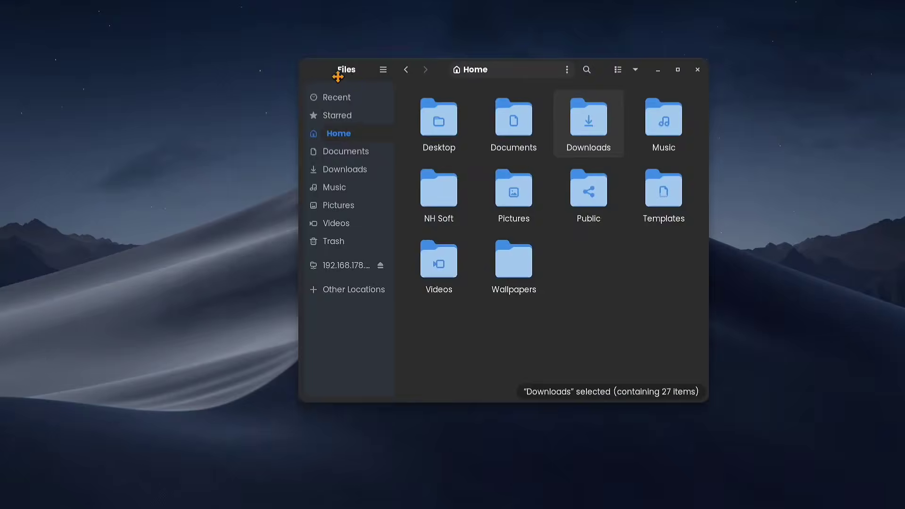
drag(338, 77, 265, 81)
click(585, 77)
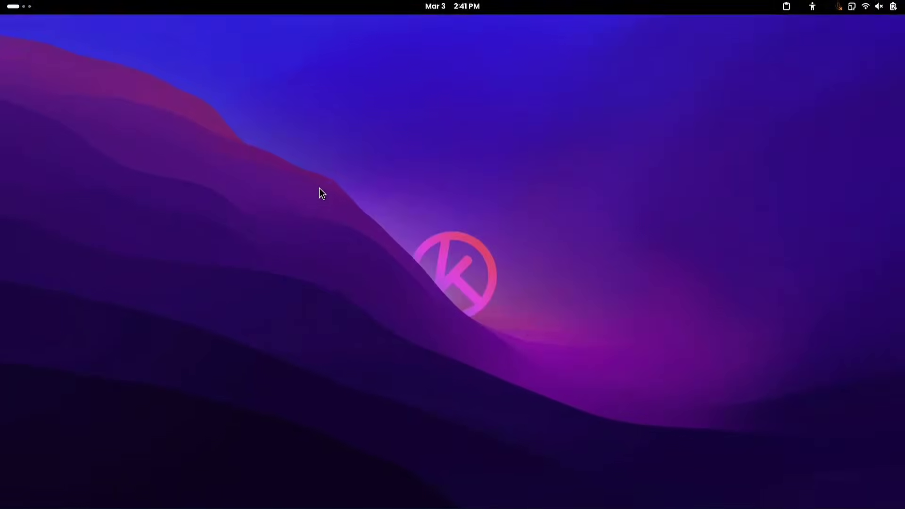
key(super)
key(super)
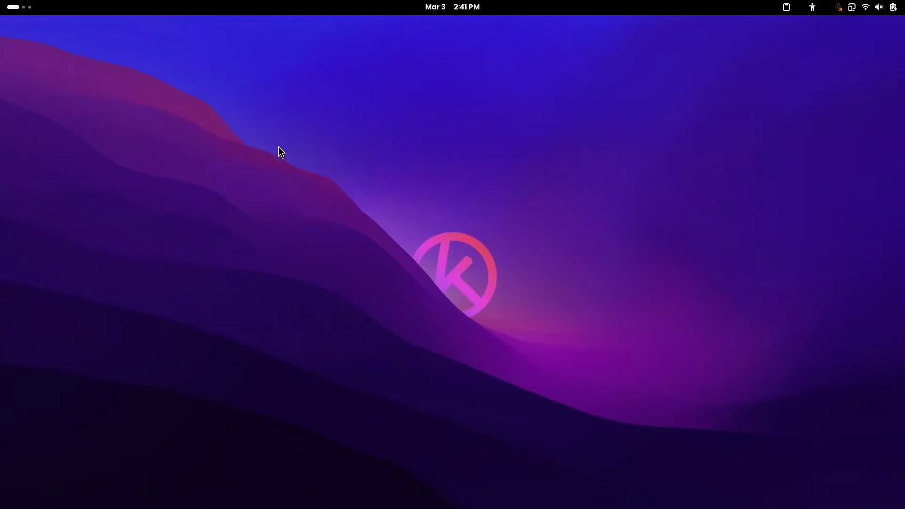
Step: Open the desktop's appearance settings, apply the blue Ubuntu-logo picture as background and move the settings window aside
right_click(372, 58)
click(456, 70)
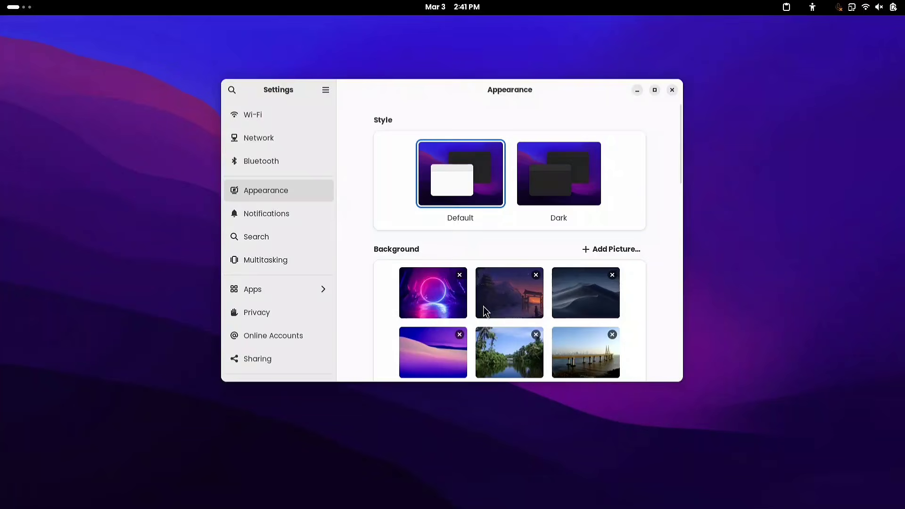
scroll(483, 307, down, 8)
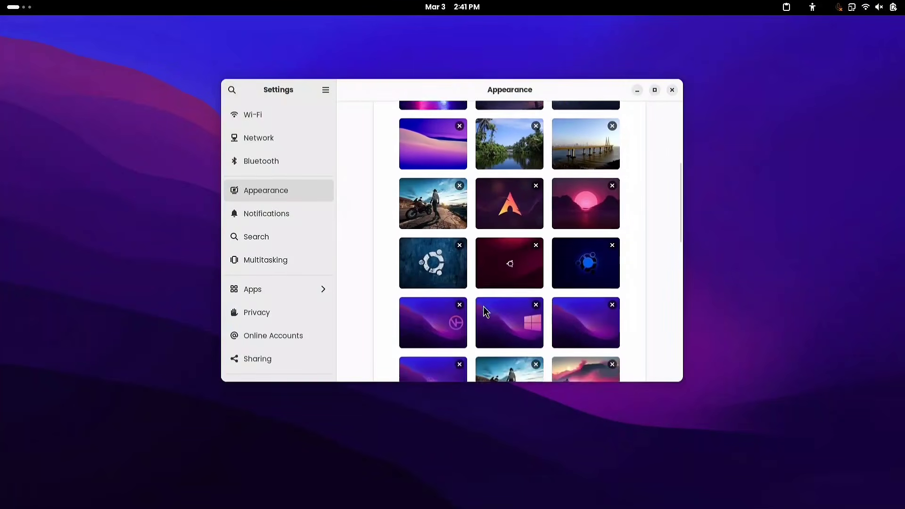
scroll(483, 307, down, 4)
click(433, 167)
drag(440, 87, 218, 81)
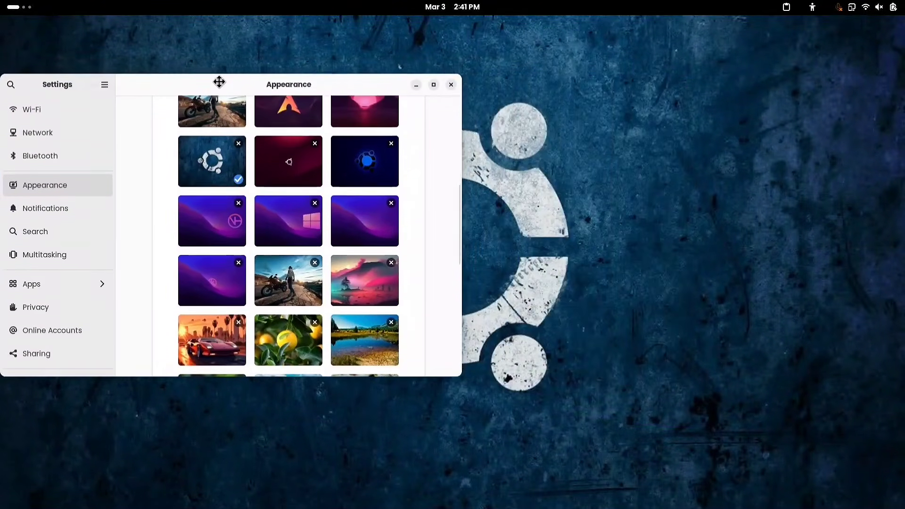
Step: Try the pink misty lake picture as the desktop background
scroll(267, 246, down, 5)
click(370, 158)
scroll(327, 182, up, 15)
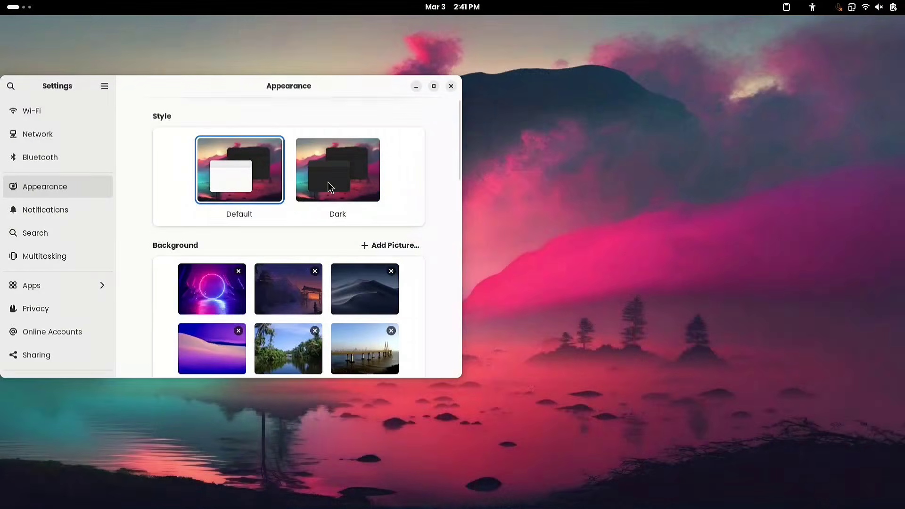
Step: Set the purple-and-pink dunes picture as the desktop background and close the settings
click(197, 340)
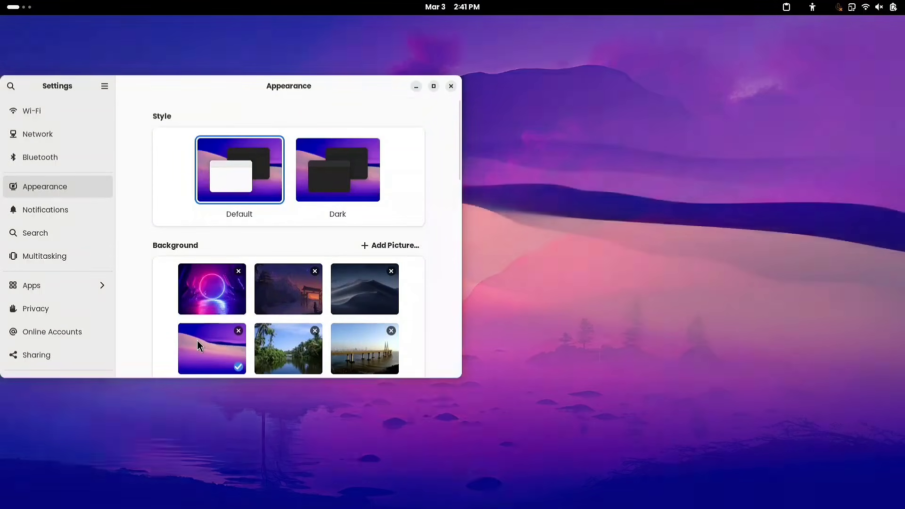
scroll(252, 292, down, 5)
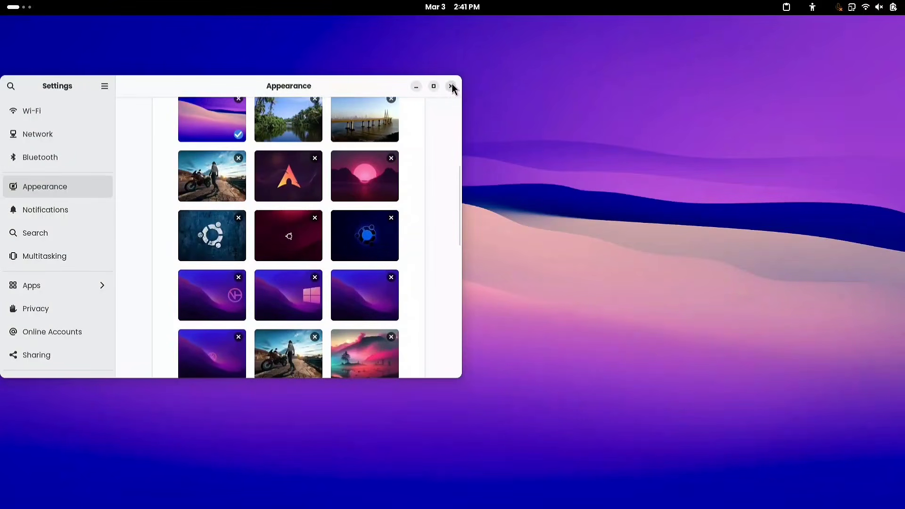
click(451, 86)
Step: Open Firefox and go to gnome-look.org
key(super)
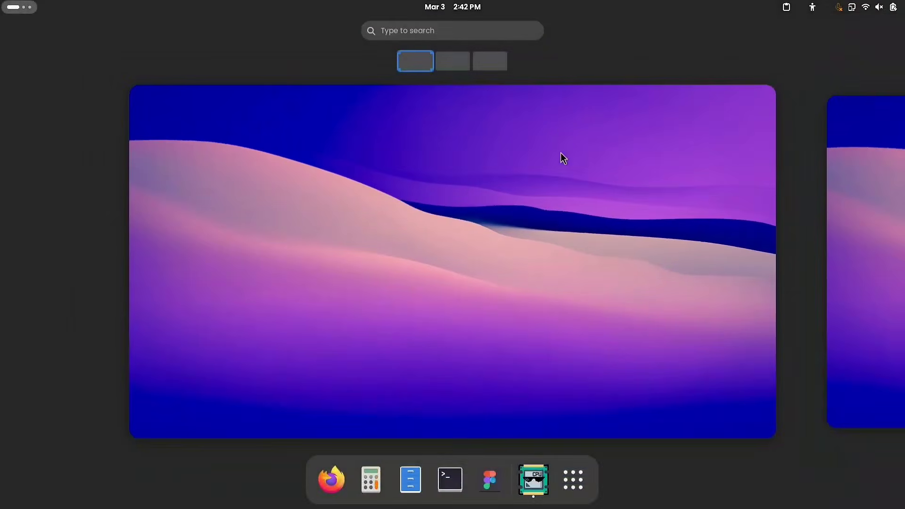
click(332, 480)
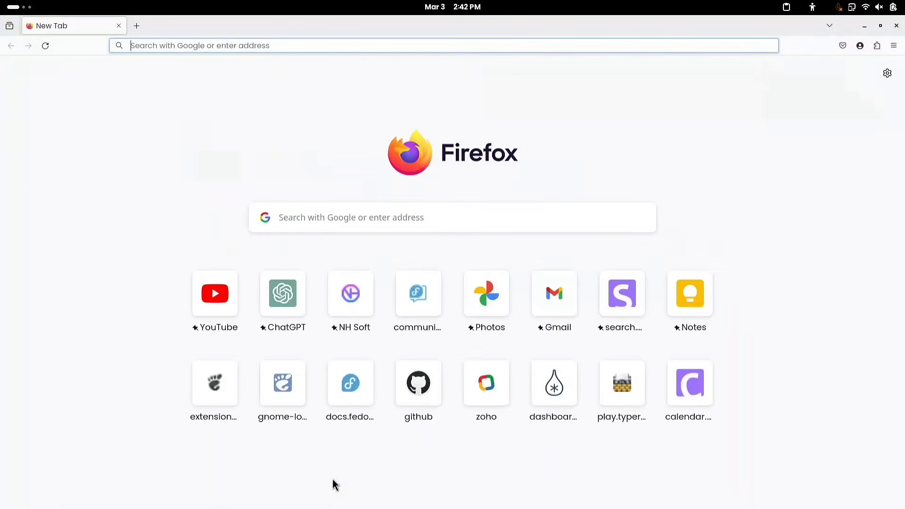
text(gnome-look.org)
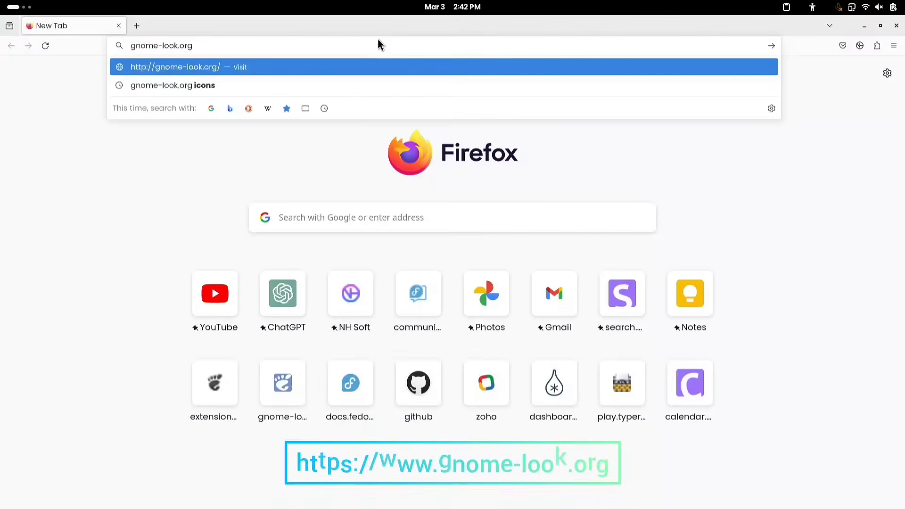
key(Return)
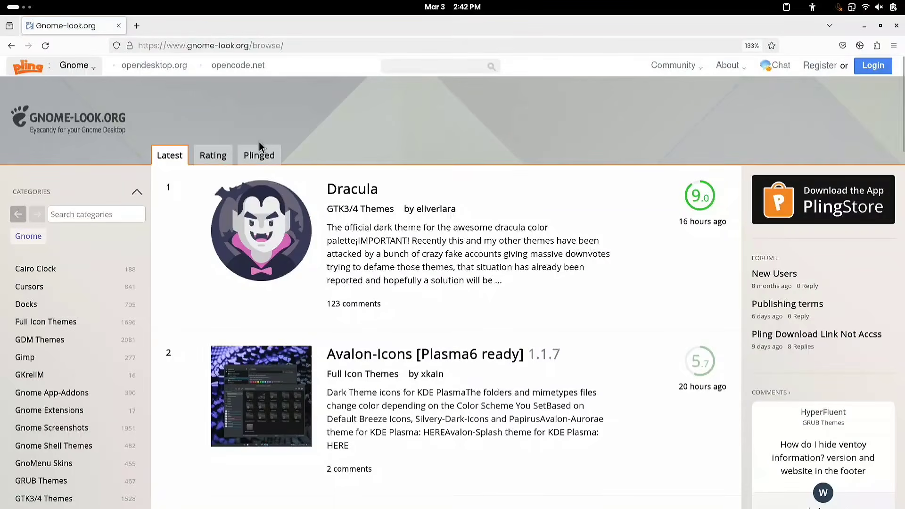
Step: Open the Gnome Shell Themes category and look through its latest themes
scroll(278, 254, down, 3)
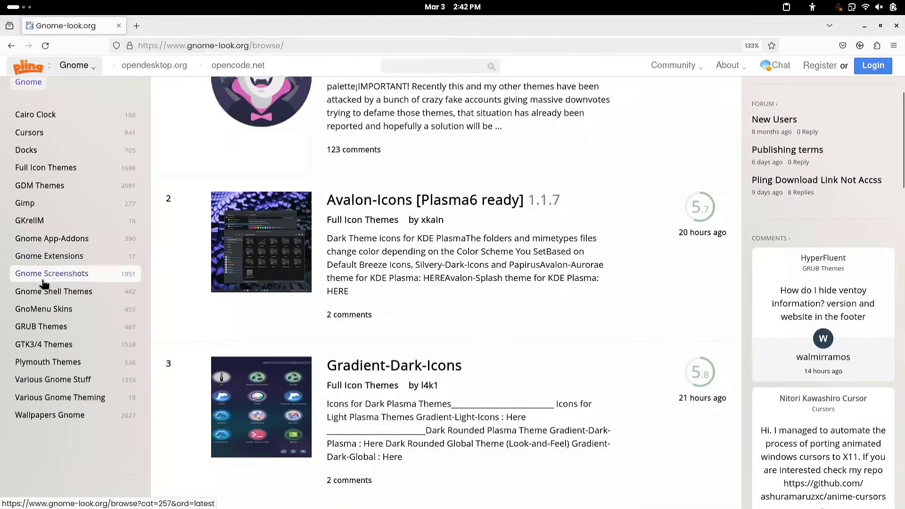
click(119, 293)
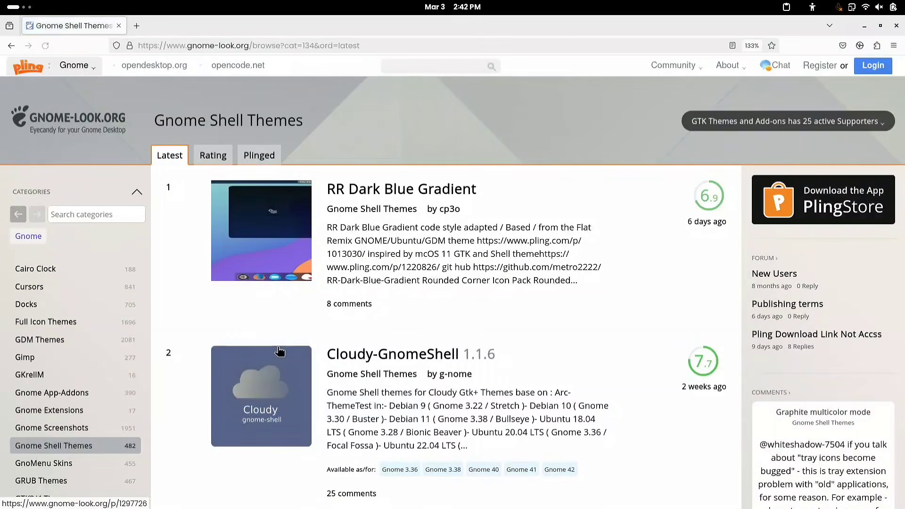
scroll(279, 351, down, 20)
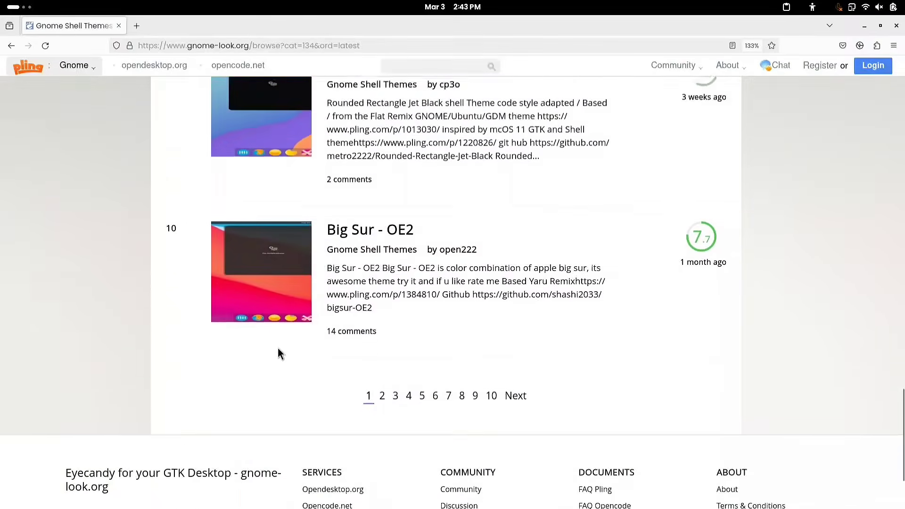
scroll(278, 354, up, 20)
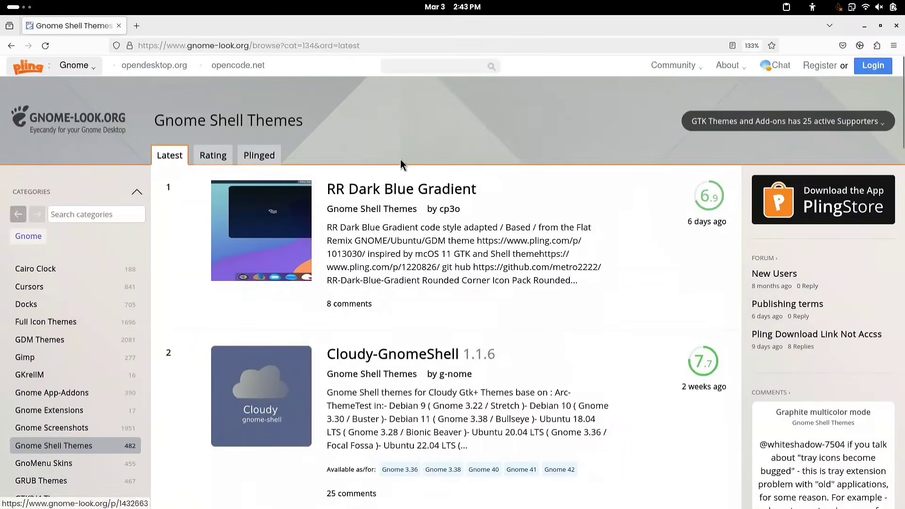
Step: Search the site for "Lavanda" and open the Lavanda-Sea gtk theme page
click(436, 66)
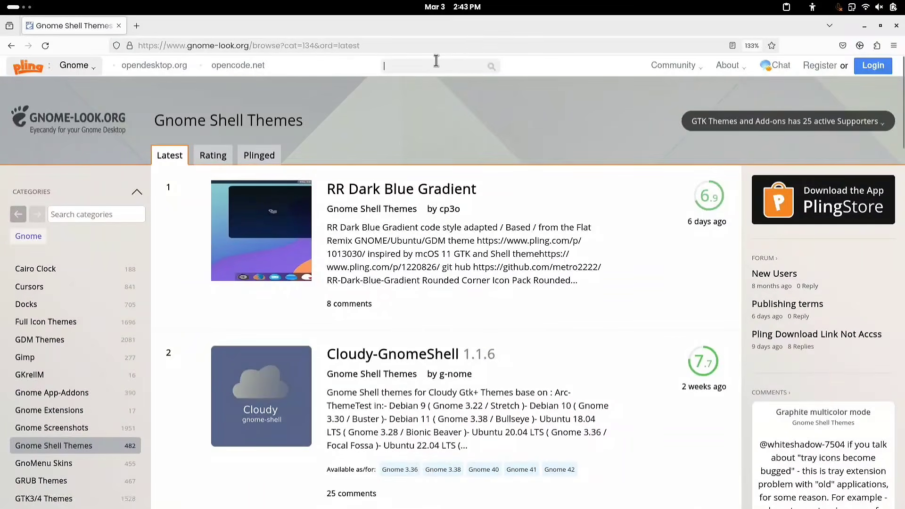
text(Lavanda)
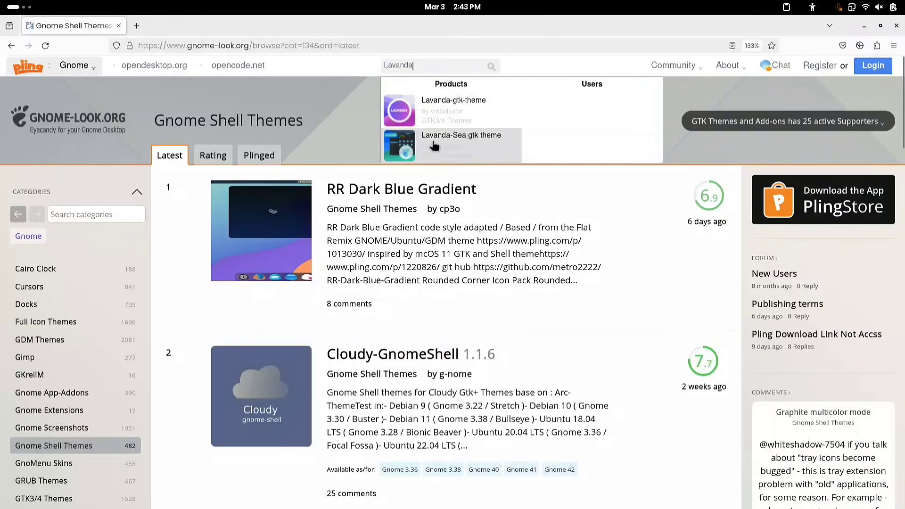
click(471, 143)
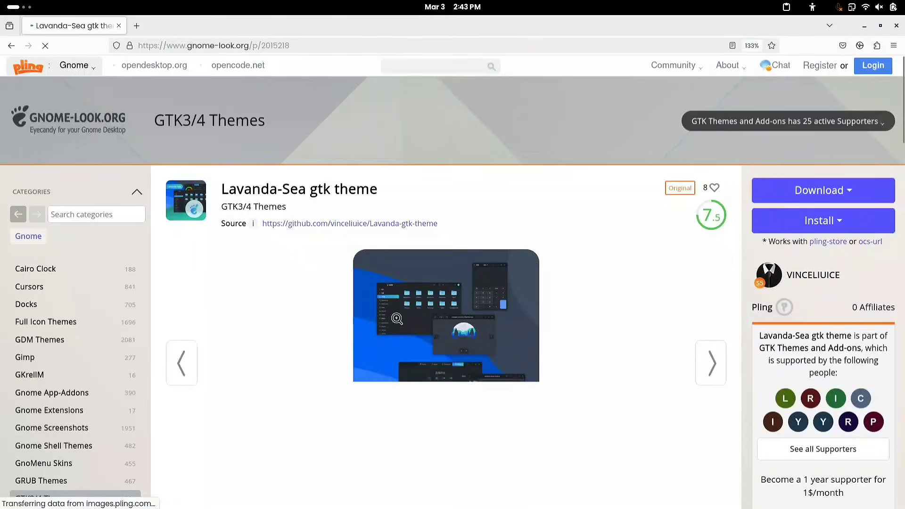
Step: Download Lavanda-Sea.tar.xz from the theme's file list
scroll(397, 318, down, 7)
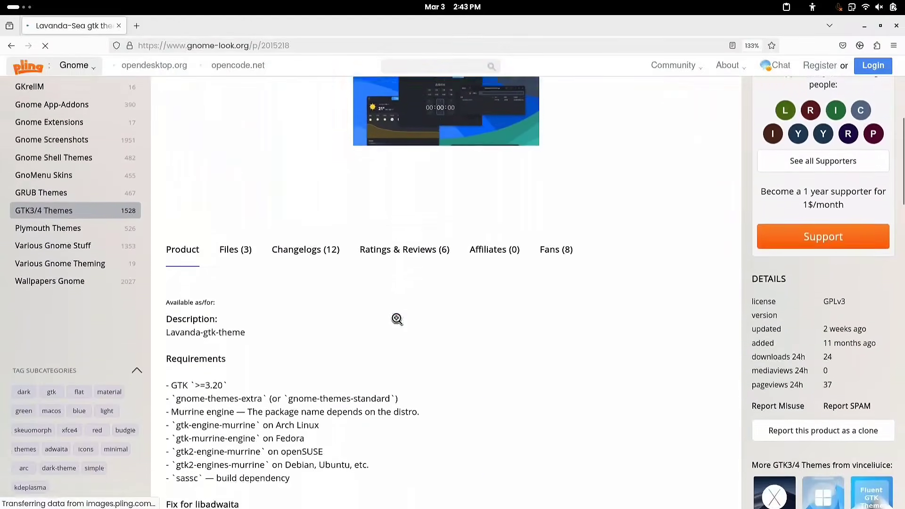
scroll(397, 319, up, 3)
click(239, 359)
scroll(239, 360, down, 3)
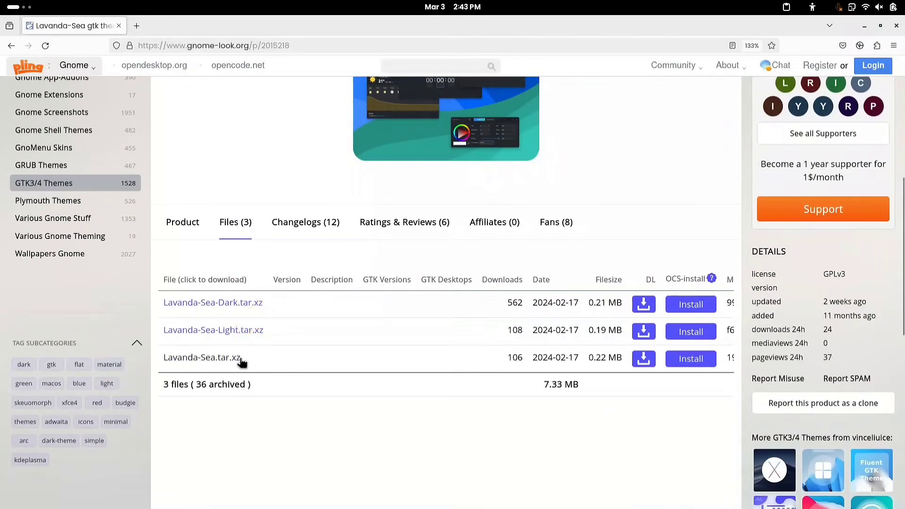
click(643, 359)
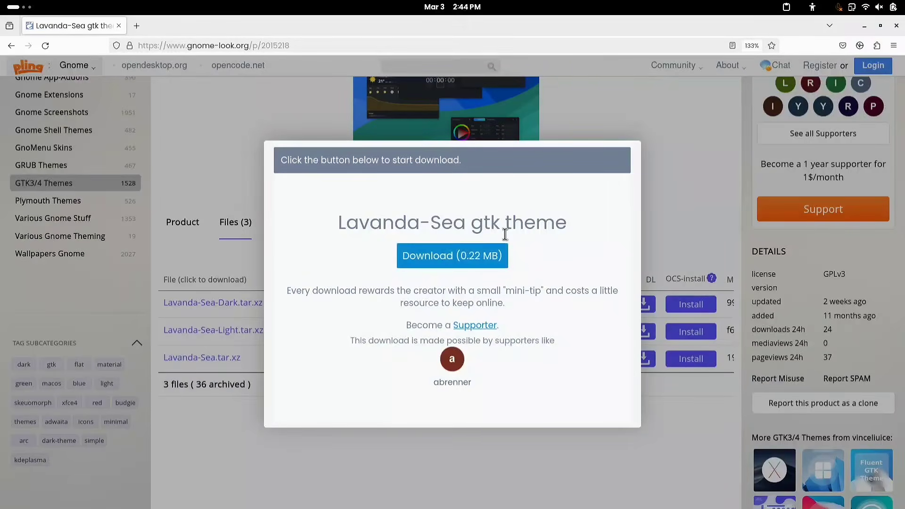
click(466, 261)
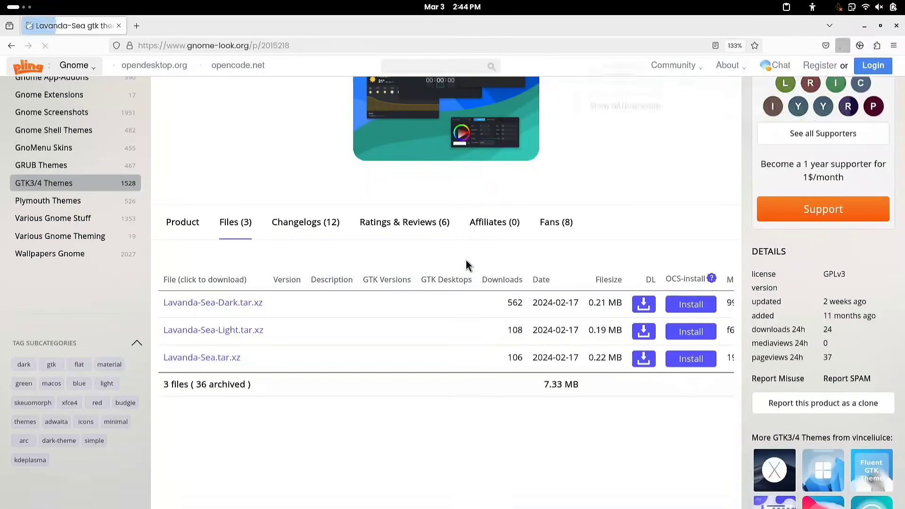
Step: Search the site for "orchis" and open the Orchis gtk theme page
scroll(549, 173, up, 5)
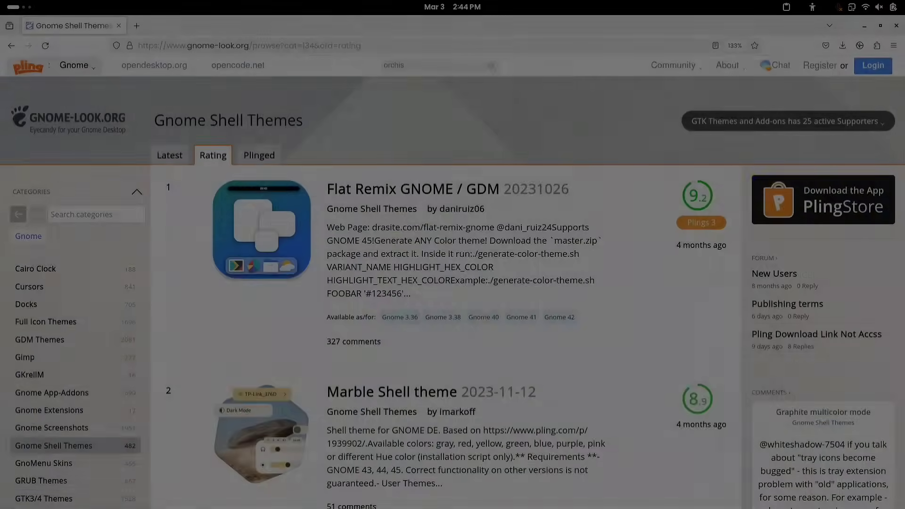
text(orchis)
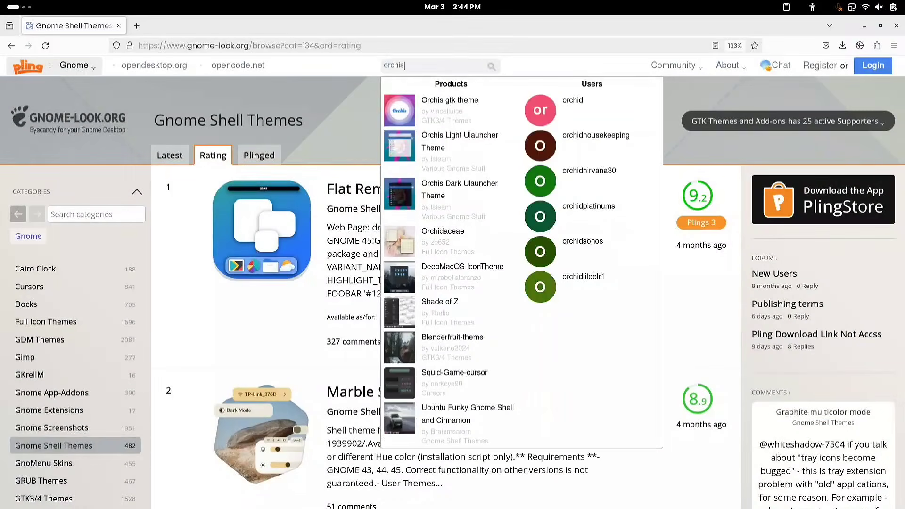
click(453, 118)
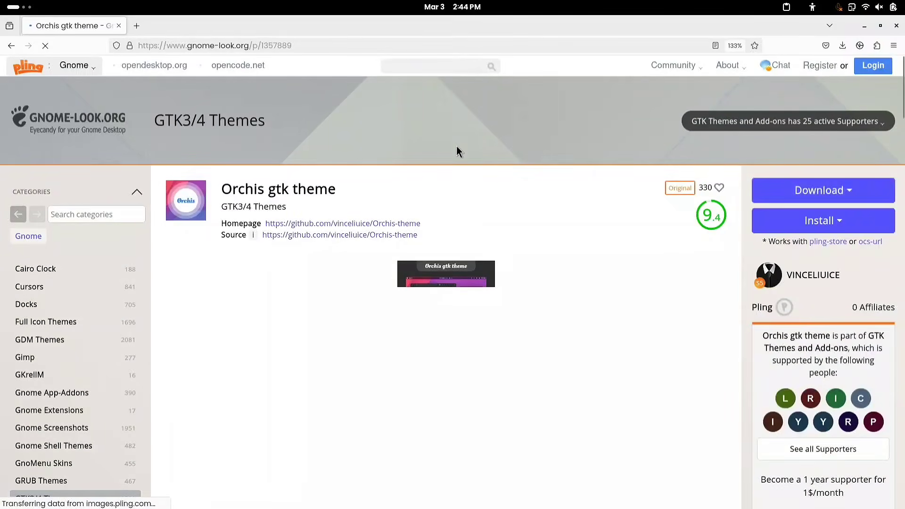
Step: Download Orchis.tar.xz from the theme's file list and minimise the browser
scroll(456, 137, down, 5)
click(248, 290)
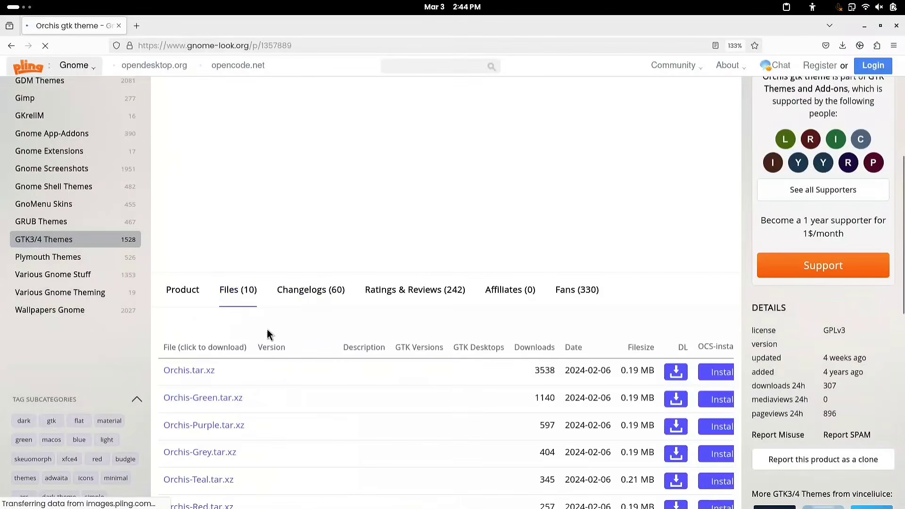
scroll(279, 356, down, 2)
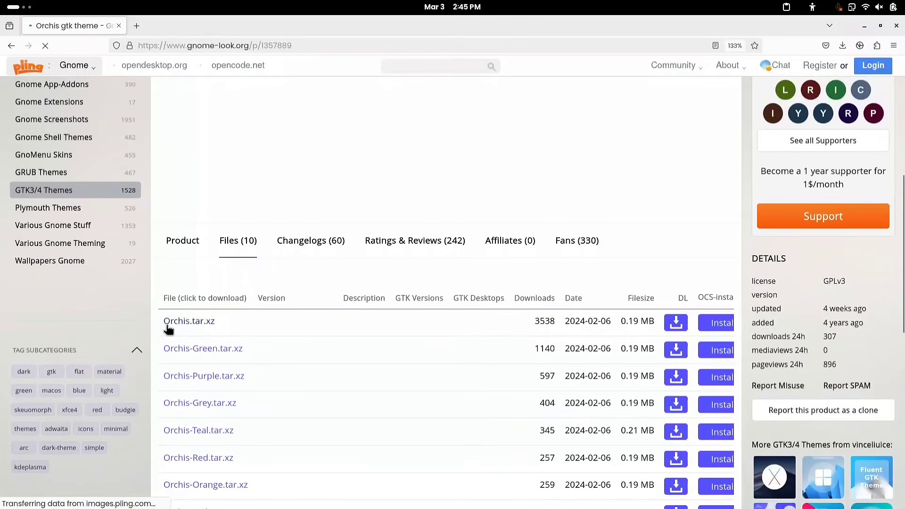
click(676, 323)
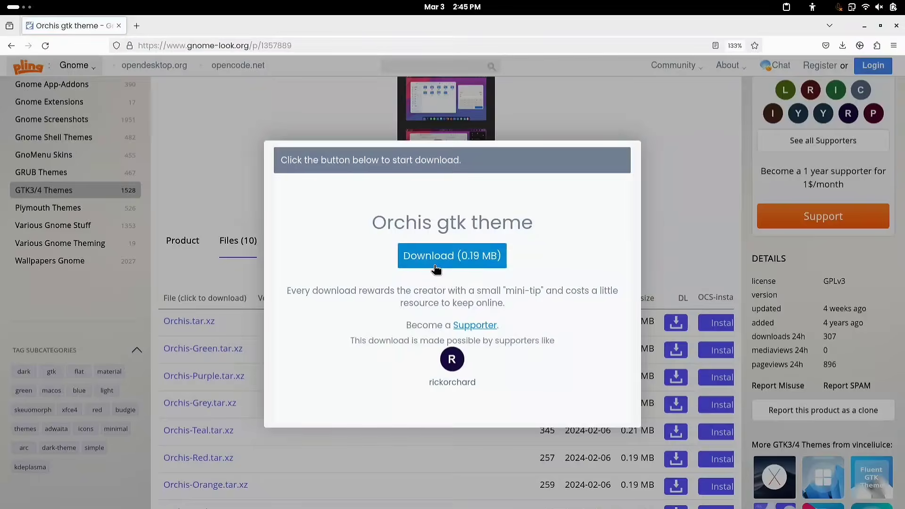
click(434, 266)
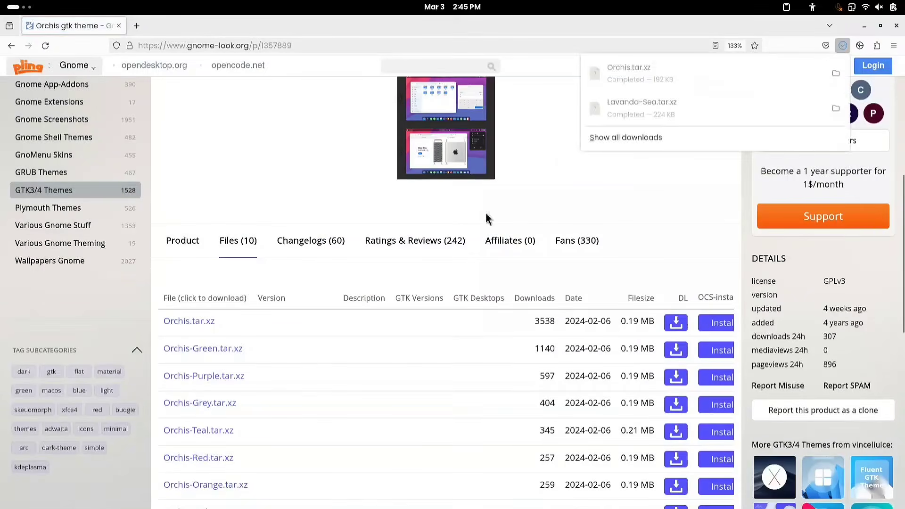
click(865, 26)
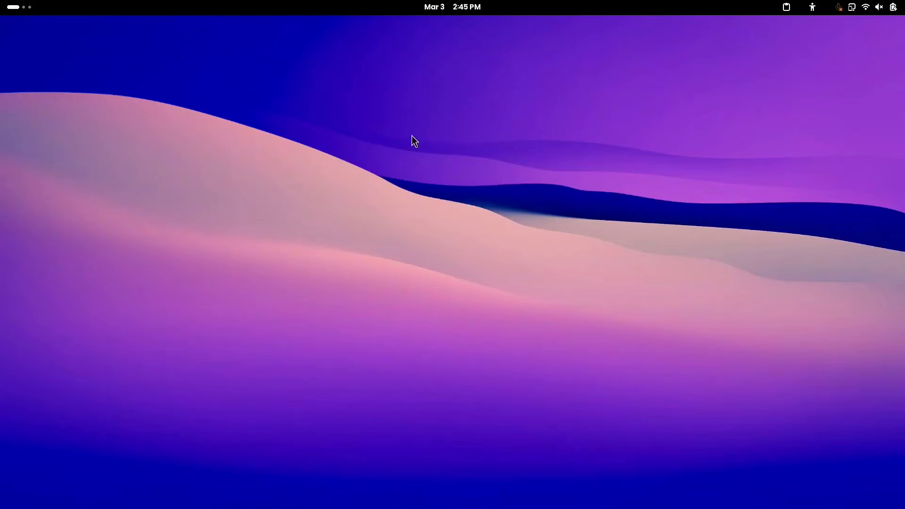
Step: Open the Downloads folder in Files and extract Orchis.tar.xz there
key(super+e)
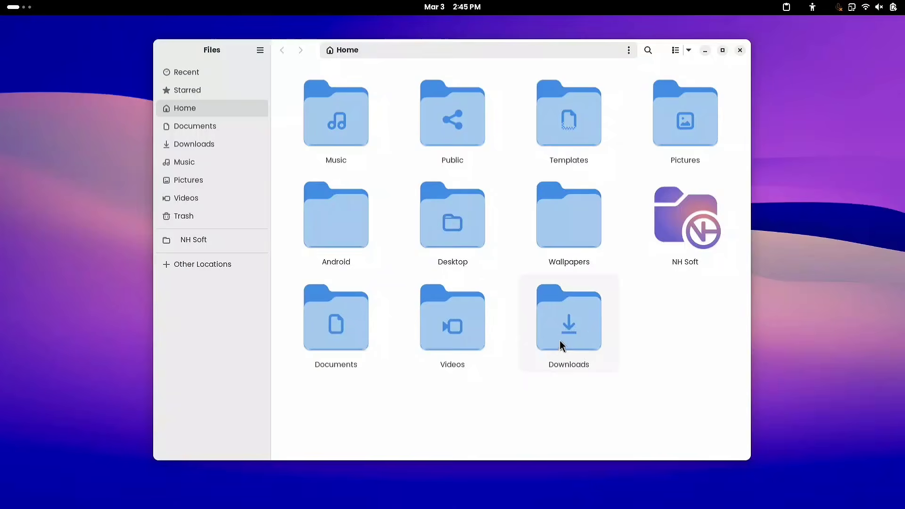
double_click(588, 333)
right_click(344, 118)
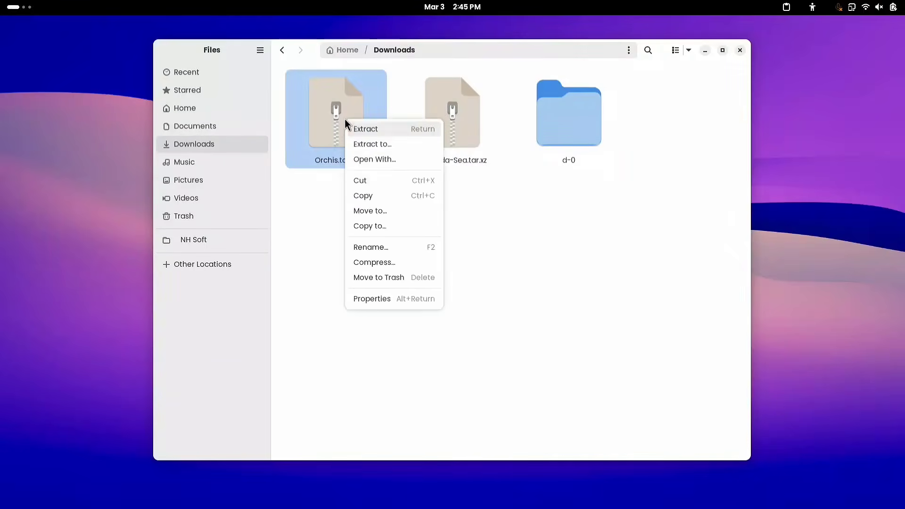
click(381, 126)
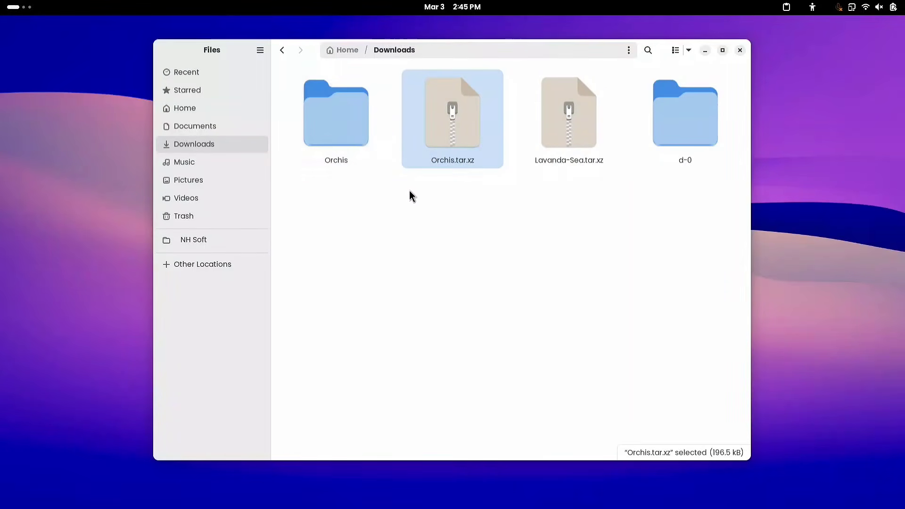
Step: Extract Lavanda-Sea.tar.xz in the Downloads folder
right_click(564, 109)
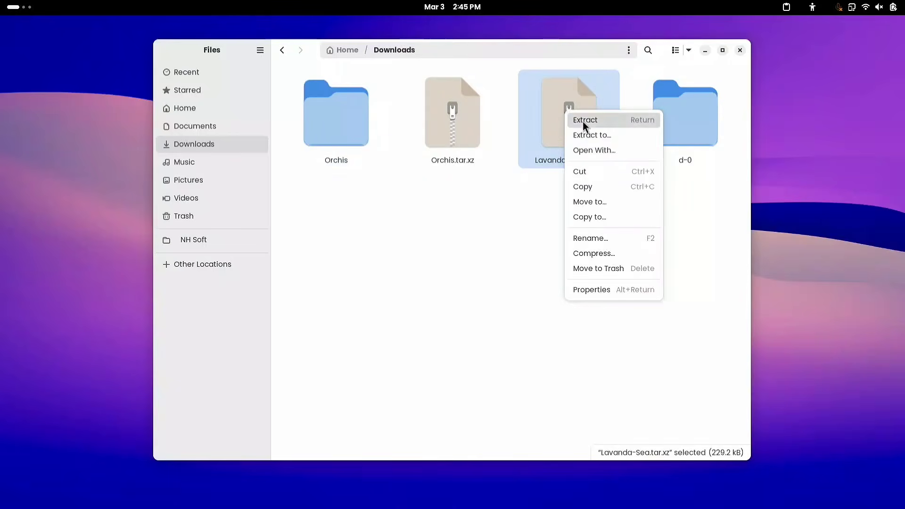
click(583, 121)
click(474, 231)
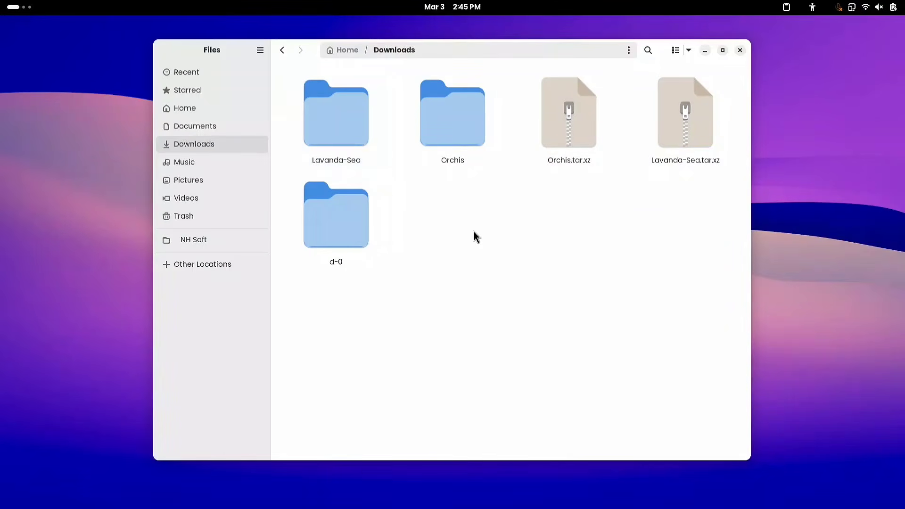
Step: Open a second Files window and tile it side by side with the Downloads window
key(super+Right)
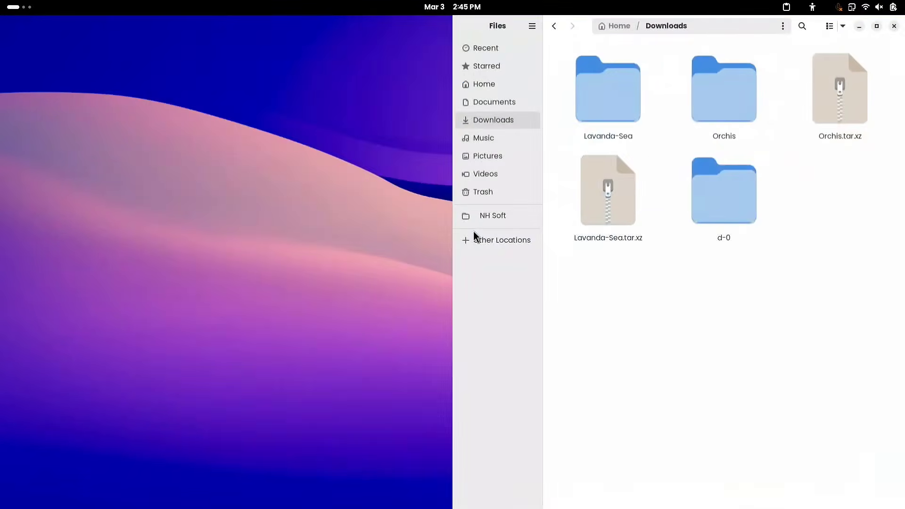
key(super)
right_click(417, 481)
click(411, 355)
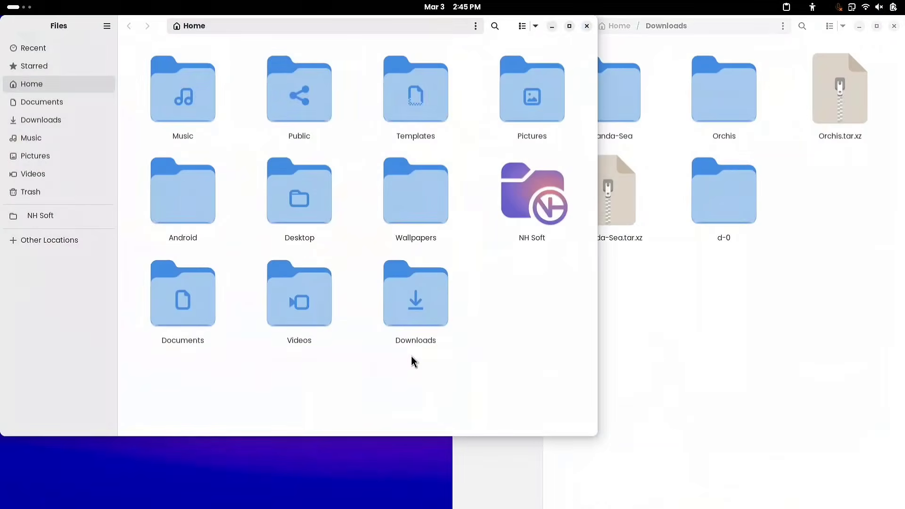
key(super+Left)
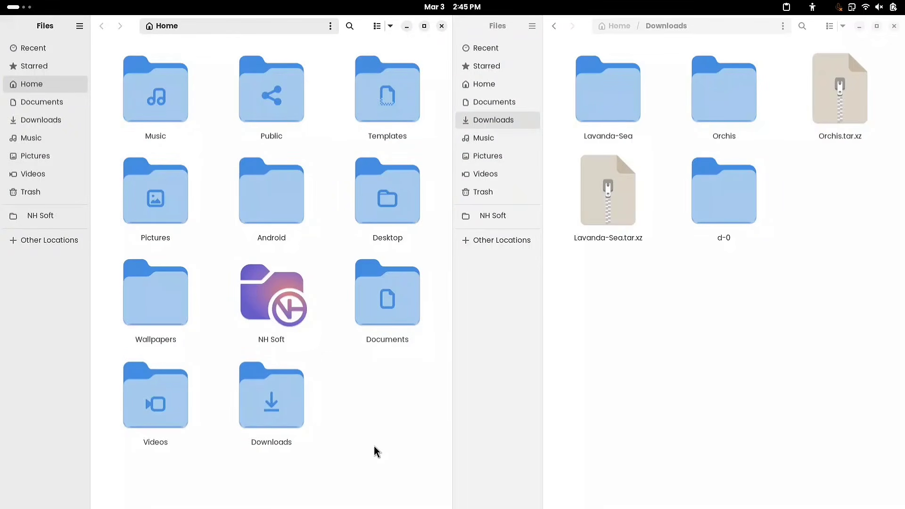
Step: Show hidden files in the Home folder and reduce the icon size
click(79, 26)
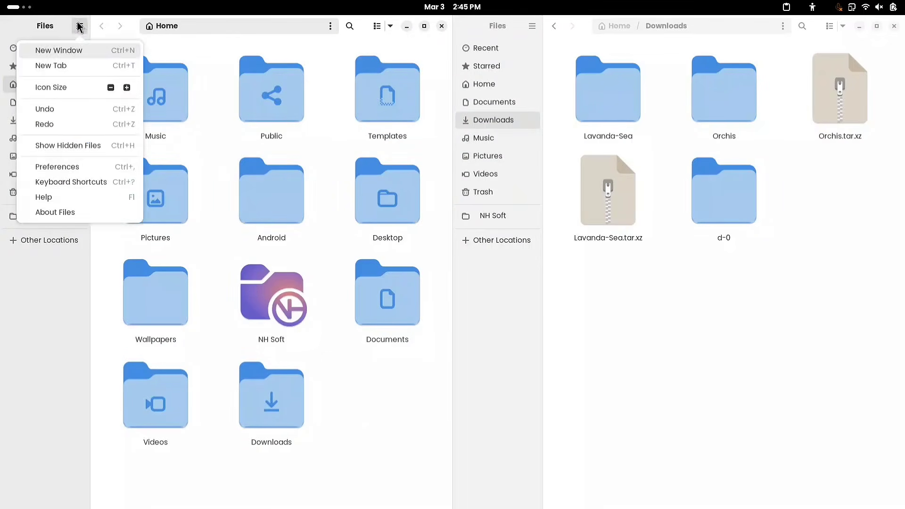
click(116, 145)
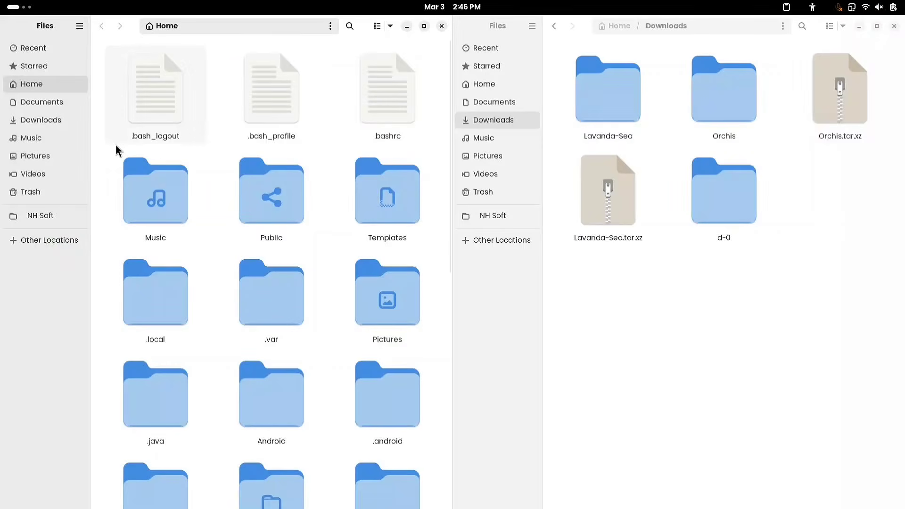
scroll(190, 187, down, 10)
key(ctrl+minus)
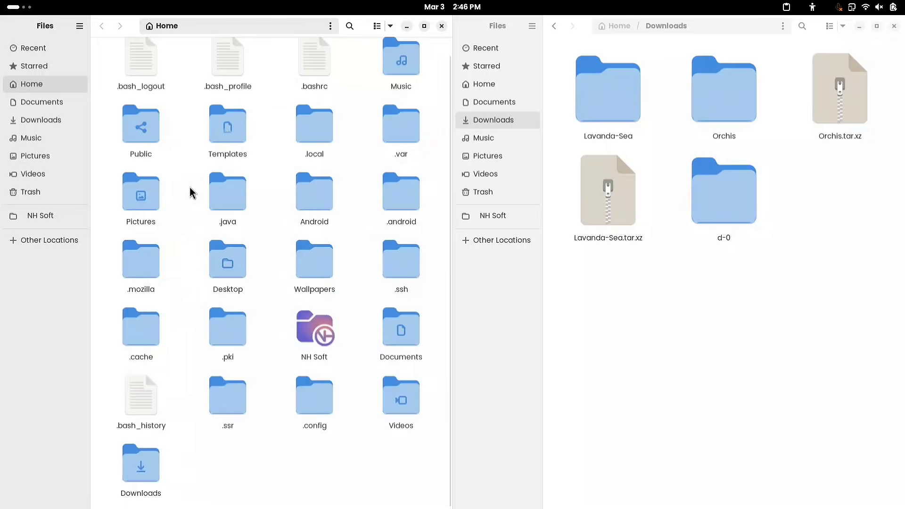
scroll(236, 466, down, 1)
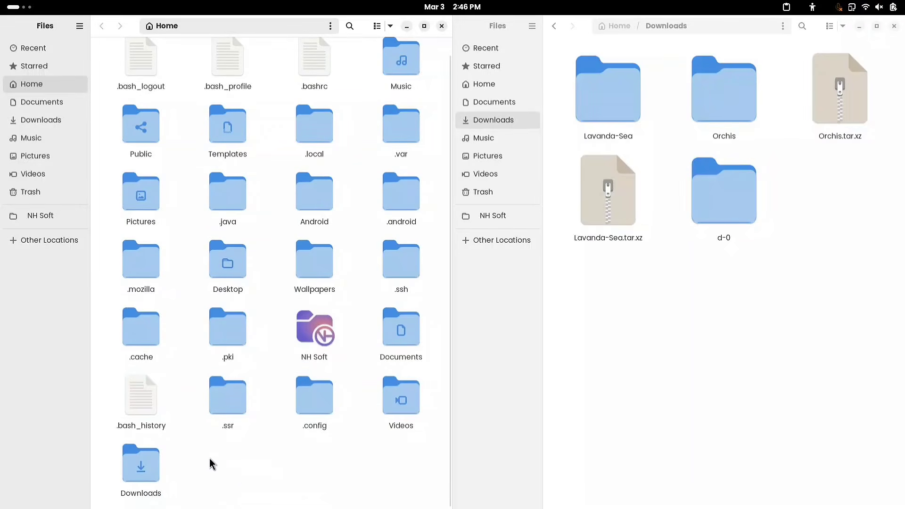
Step: Create a folder named .themes in the Home folder and open it
right_click(242, 473)
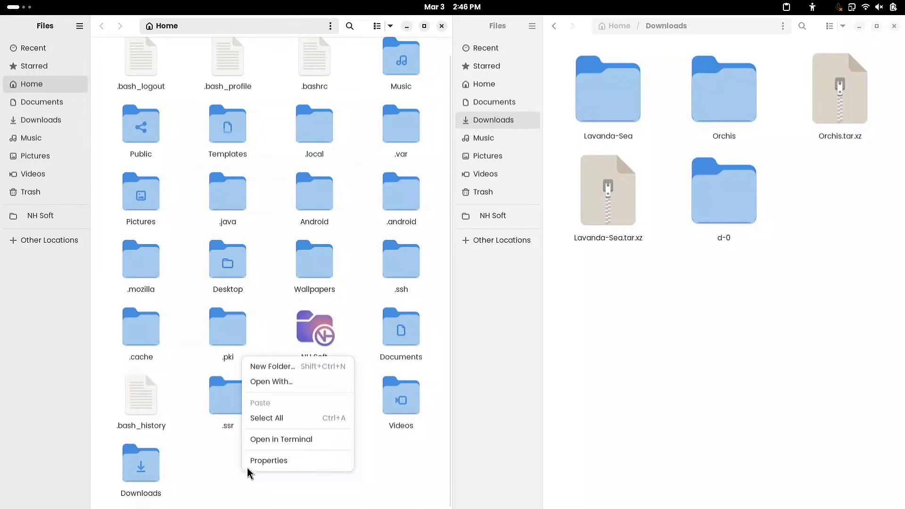
click(276, 367)
text(.)
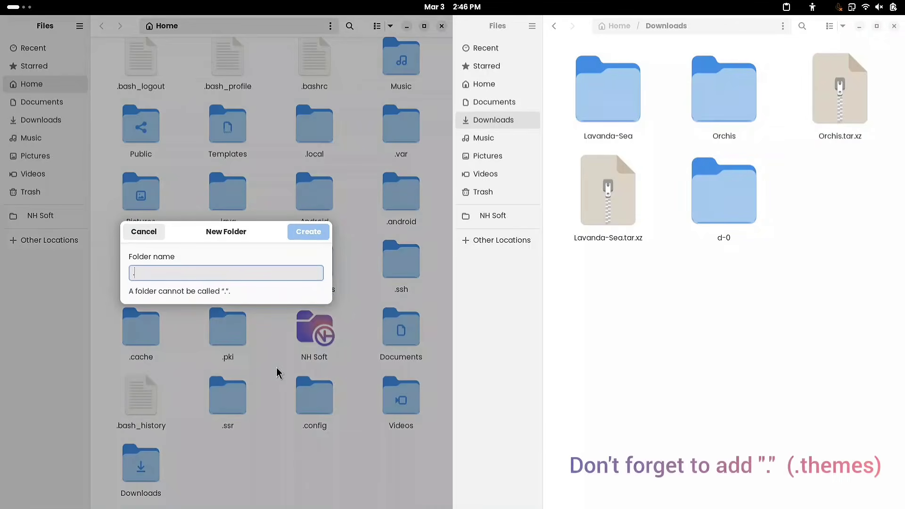
text(themes)
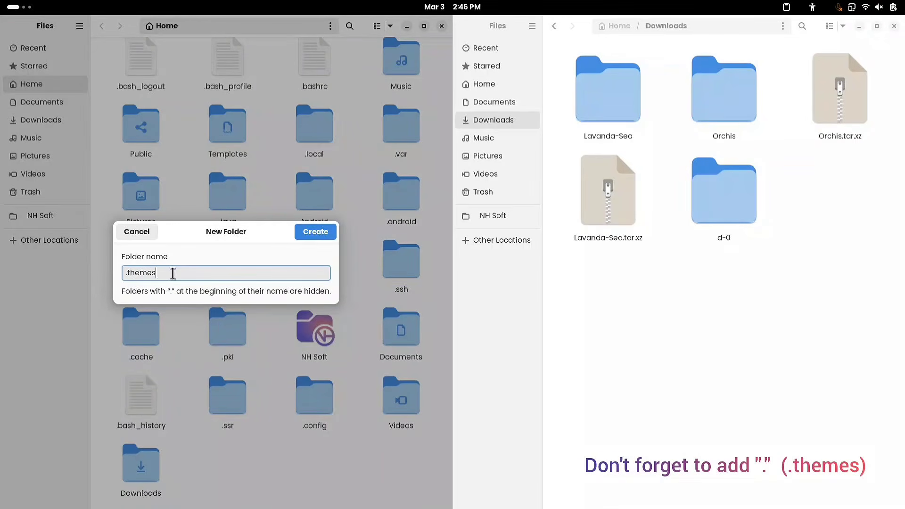
click(320, 237)
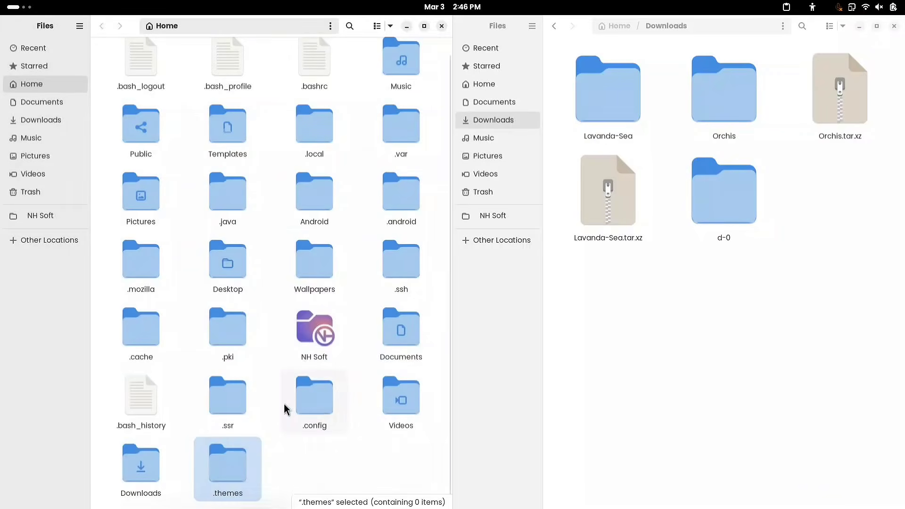
click(291, 470)
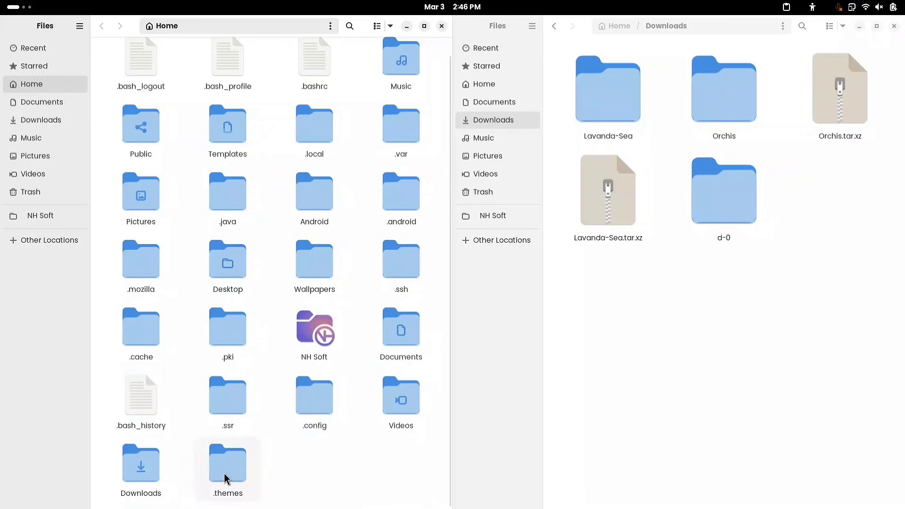
double_click(224, 473)
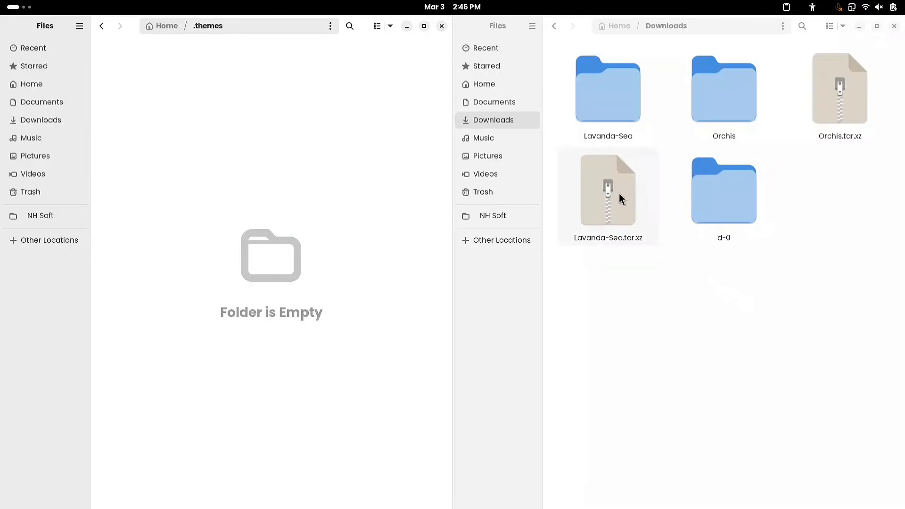
Step: Open the extracted Lavanda-Sea folder in Downloads and check the contents of its inner Lavanda-Sea theme folder
double_click(601, 118)
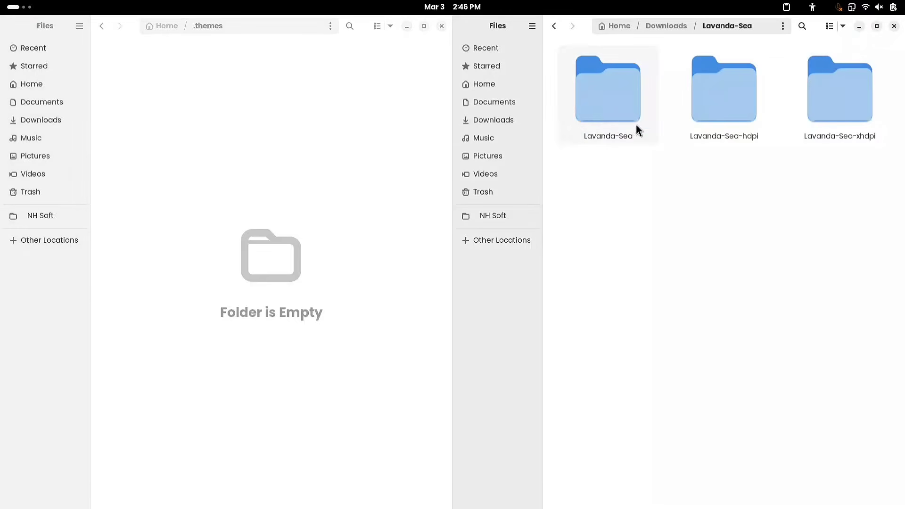
double_click(629, 111)
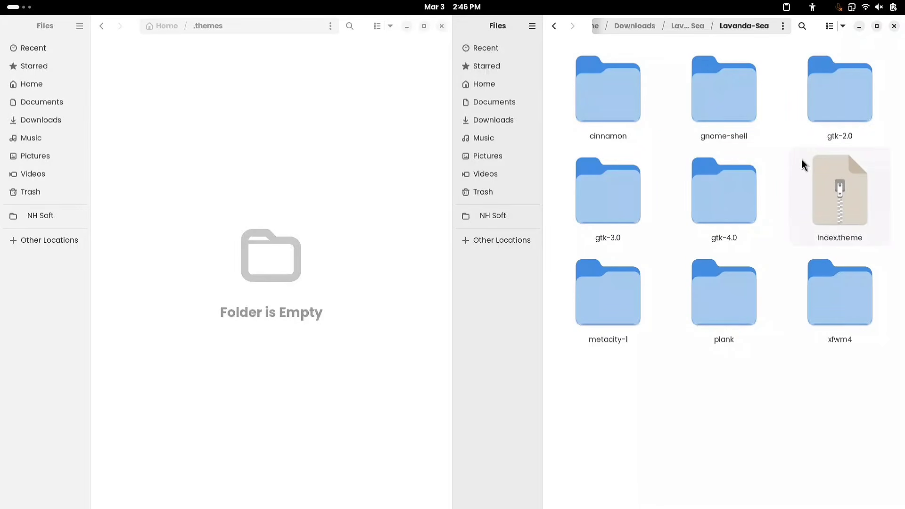
click(556, 28)
click(685, 171)
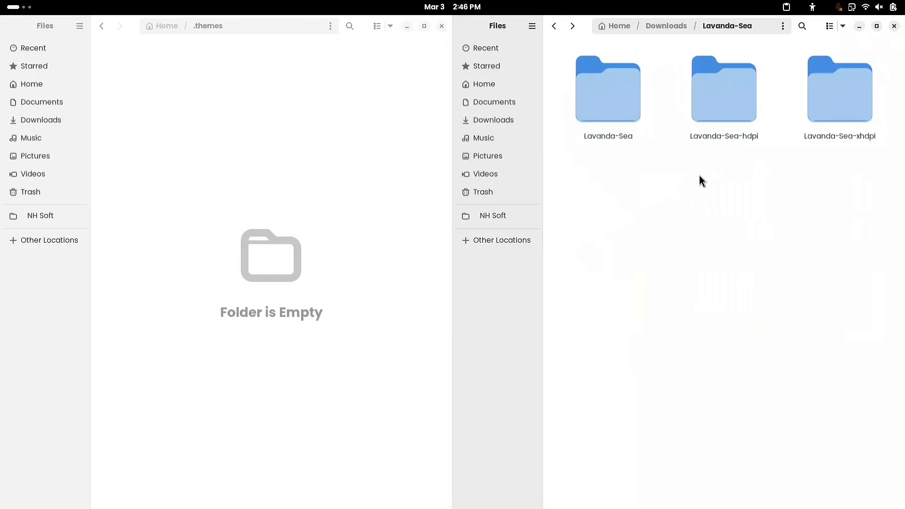
Step: Copy the Lavanda-Sea, Lavanda-Sea-hdpi and Lavanda-Sea-xhdpi folders into the .themes folder
drag(827, 187, 605, 77)
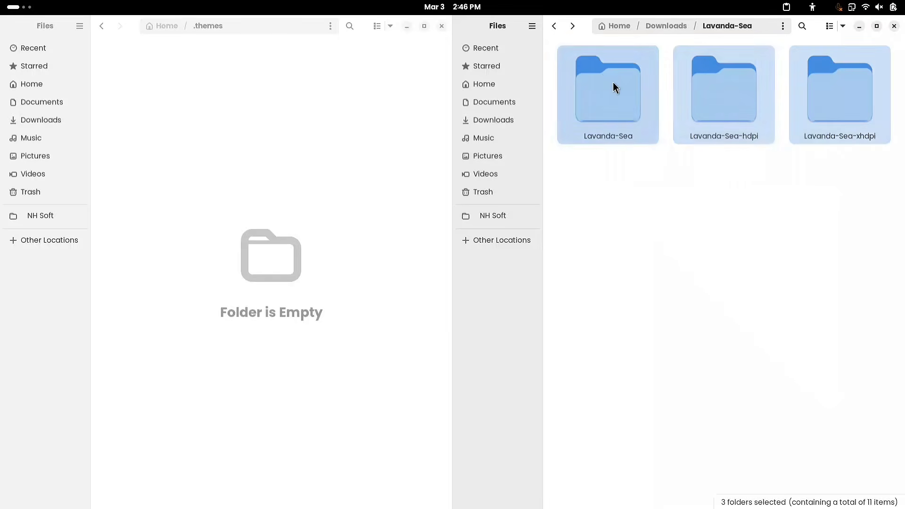
right_click(730, 97)
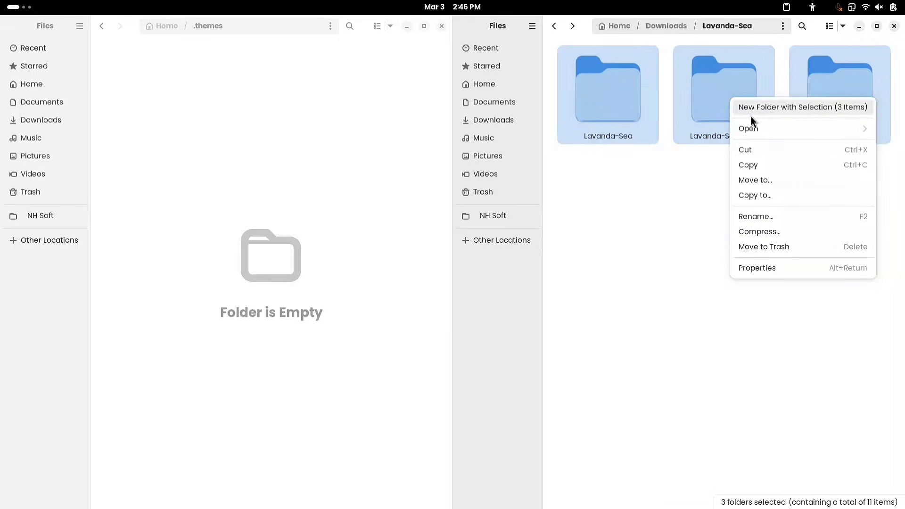
click(767, 164)
click(329, 189)
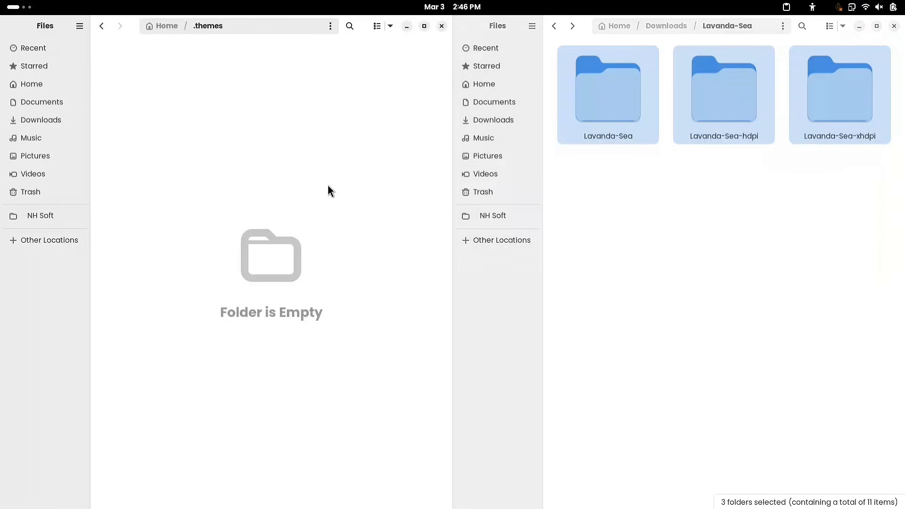
right_click(253, 160)
click(301, 204)
click(302, 206)
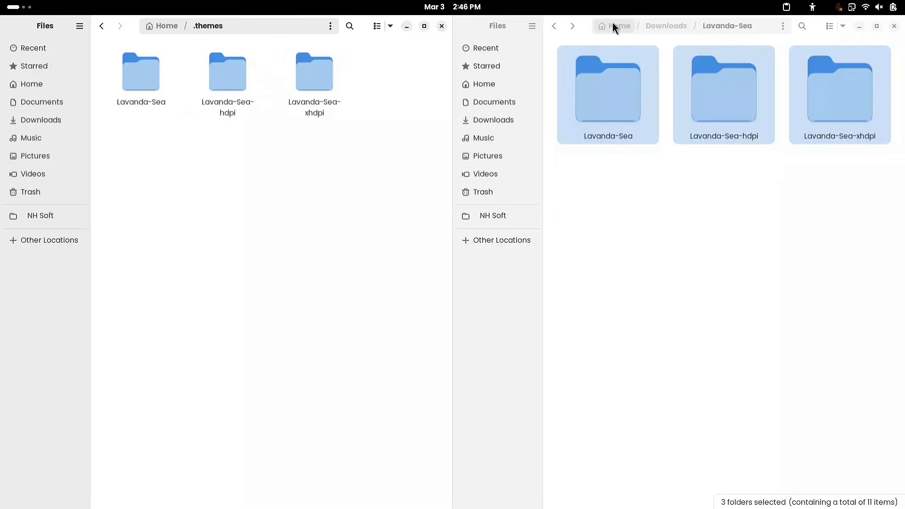
Step: Copy all six Orchis theme folders from the extracted Orchis folder in Downloads into .themes
click(614, 26)
double_click(624, 444)
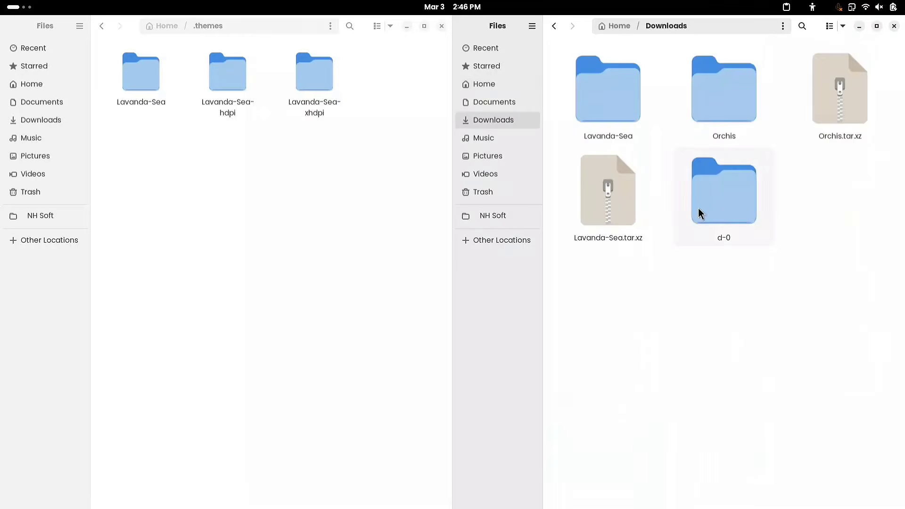
double_click(722, 113)
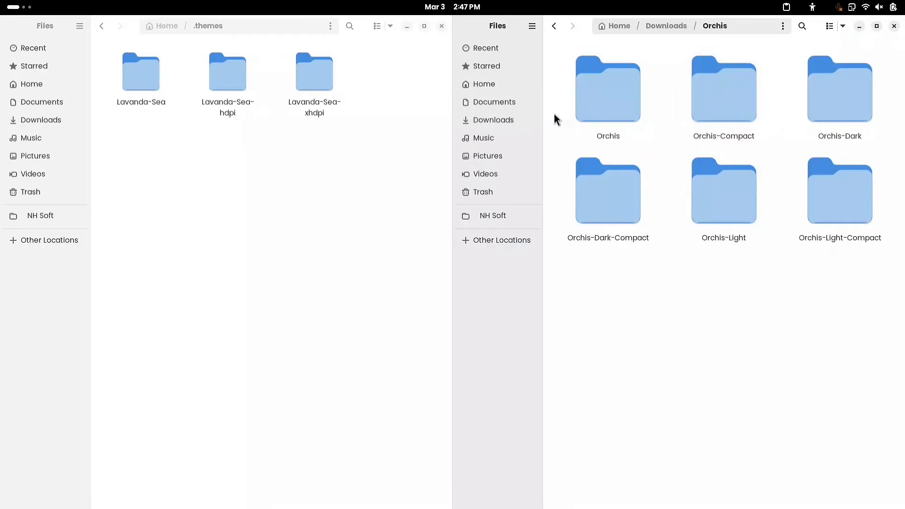
drag(862, 279, 608, 86)
right_click(732, 100)
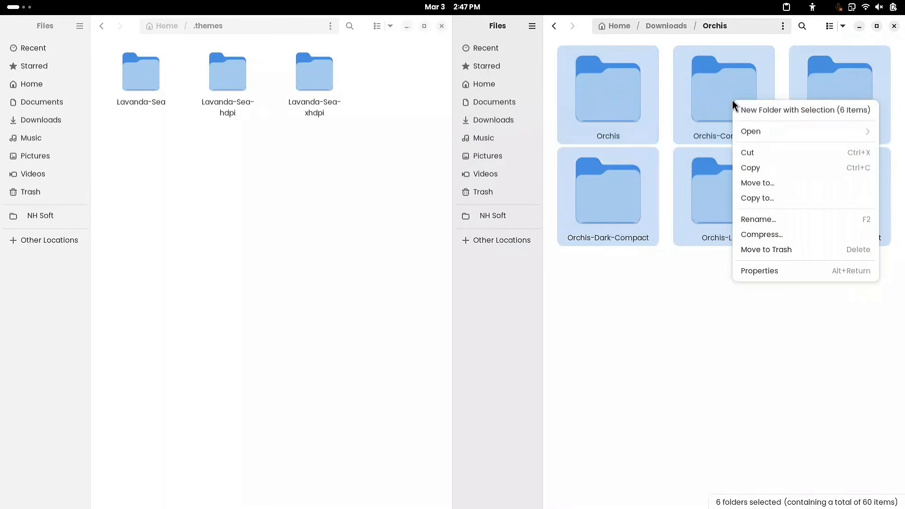
click(758, 168)
right_click(193, 215)
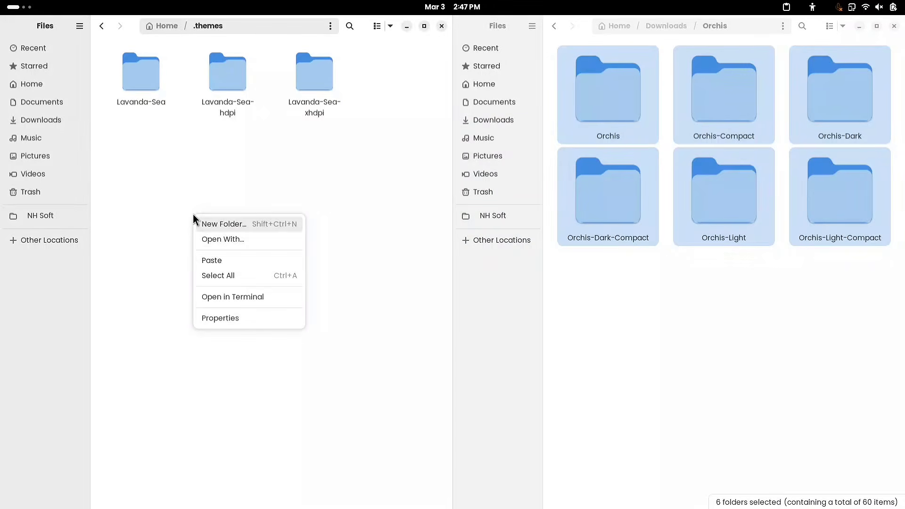
click(226, 261)
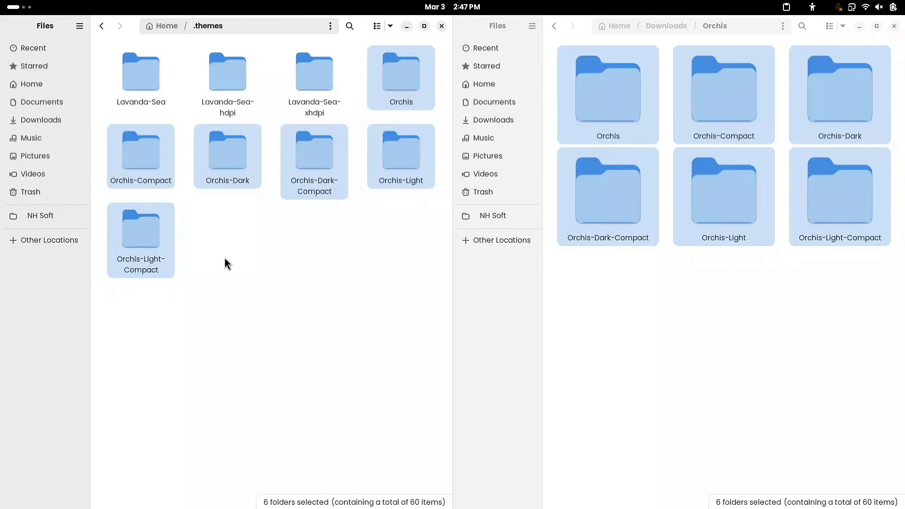
click(225, 258)
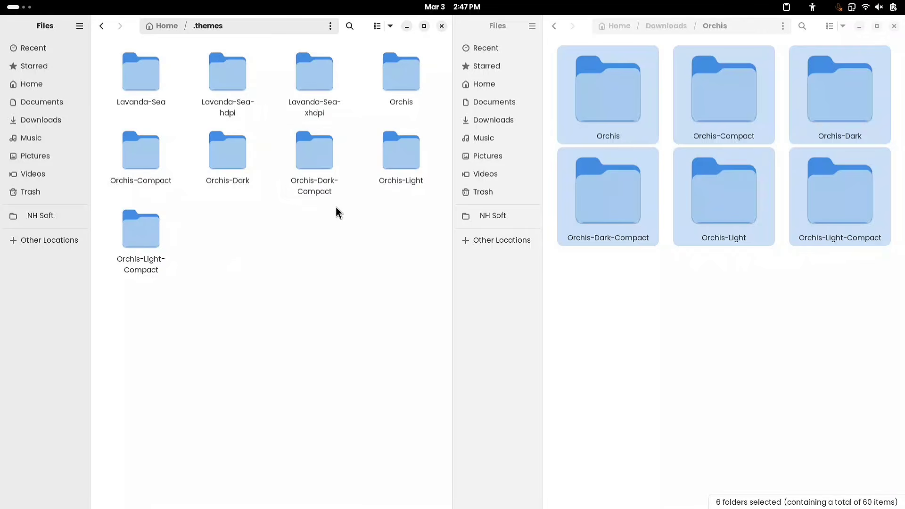
Step: Switch to the next empty workspace and launch the Software app there
key(super+Page_Down)
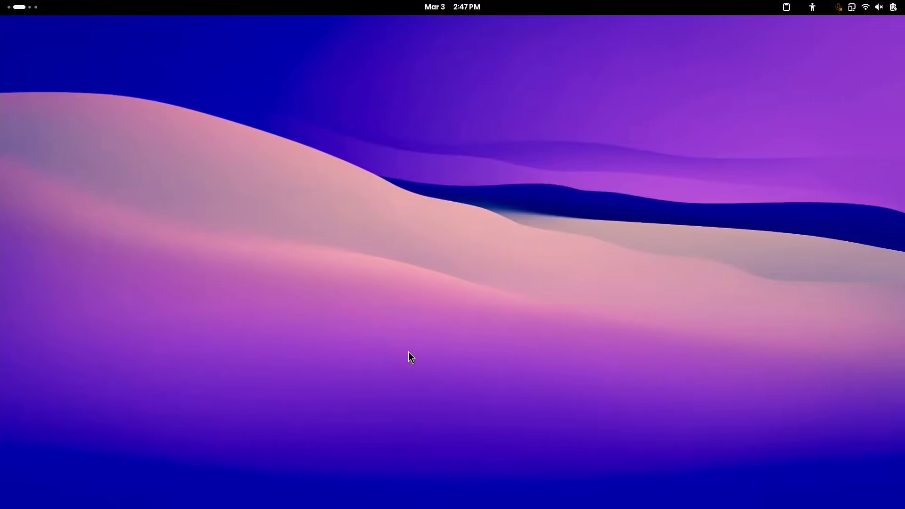
key(super)
click(573, 480)
scroll(555, 313, down, 1)
scroll(552, 311, up, 1)
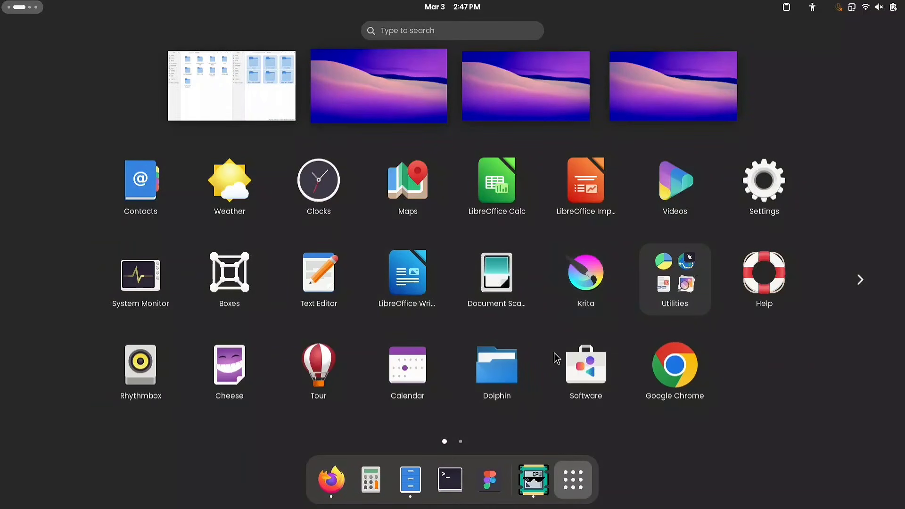
click(579, 372)
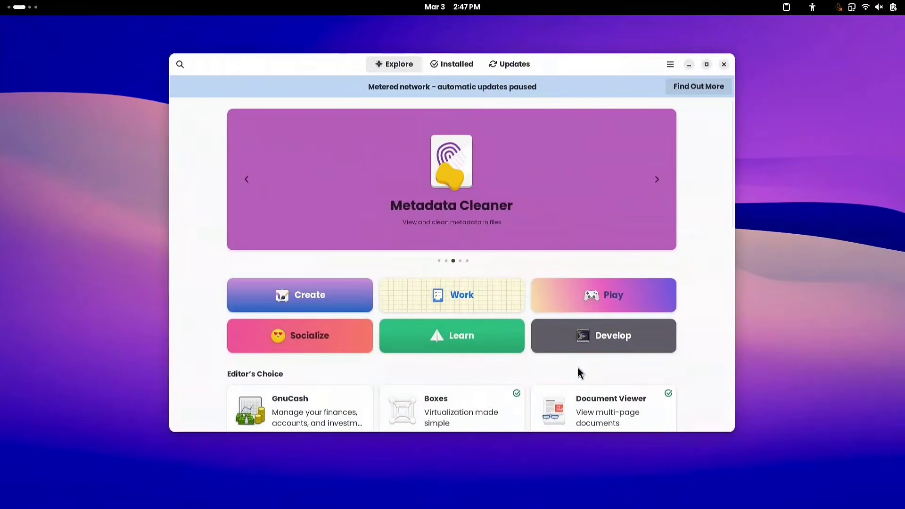
Step: Search the app catalogue for "tweaks" and install GNOME Tweaks
click(180, 65)
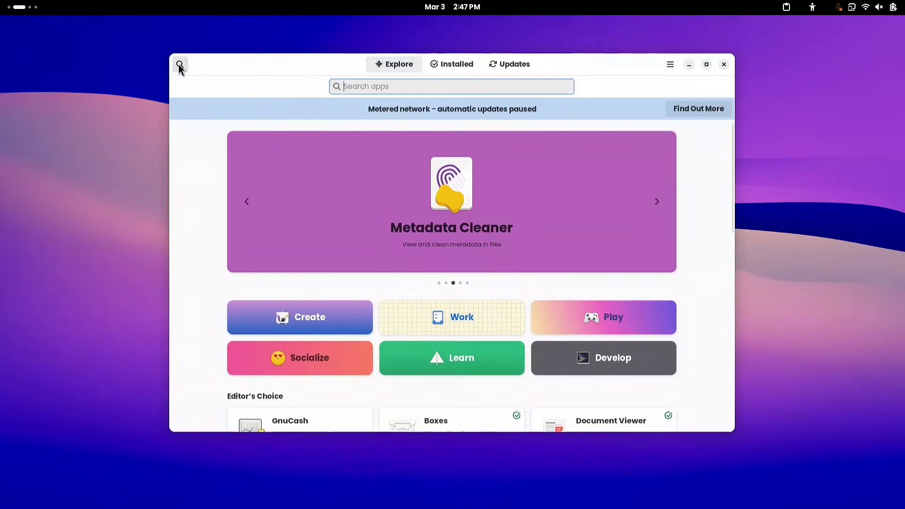
text(tweaks)
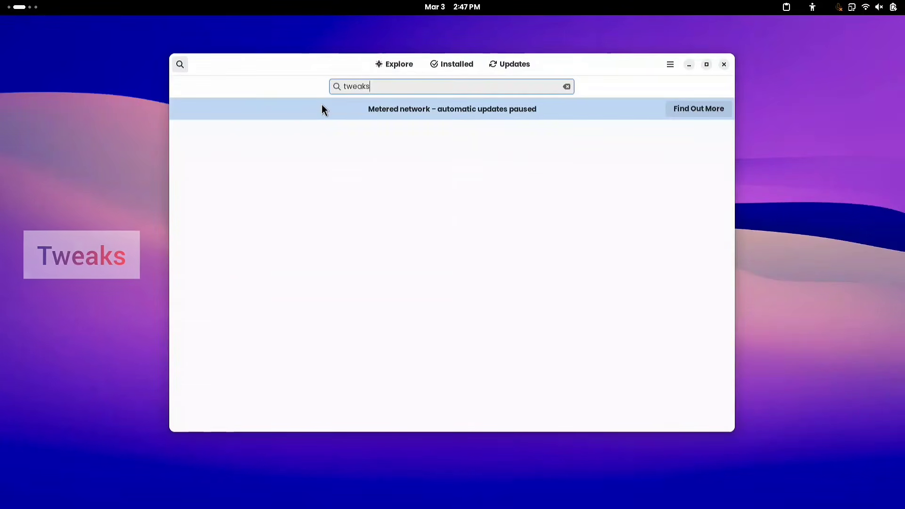
click(426, 149)
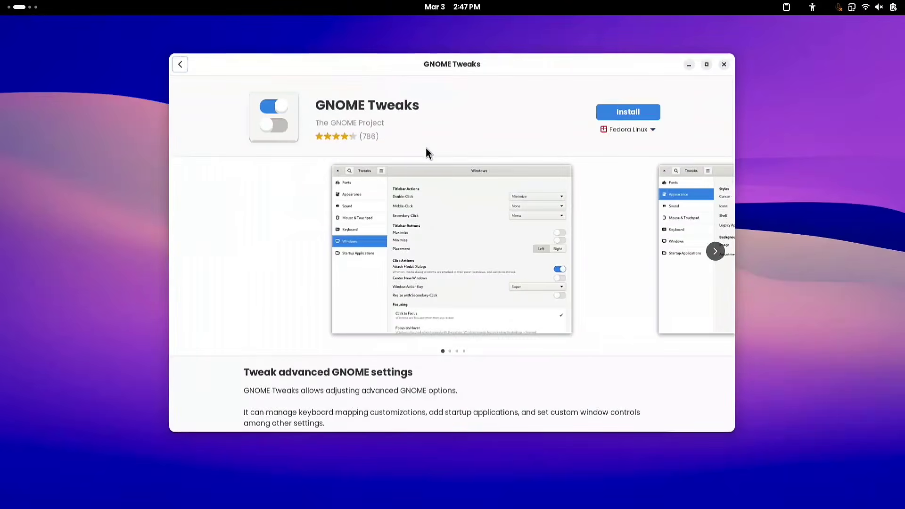
click(623, 113)
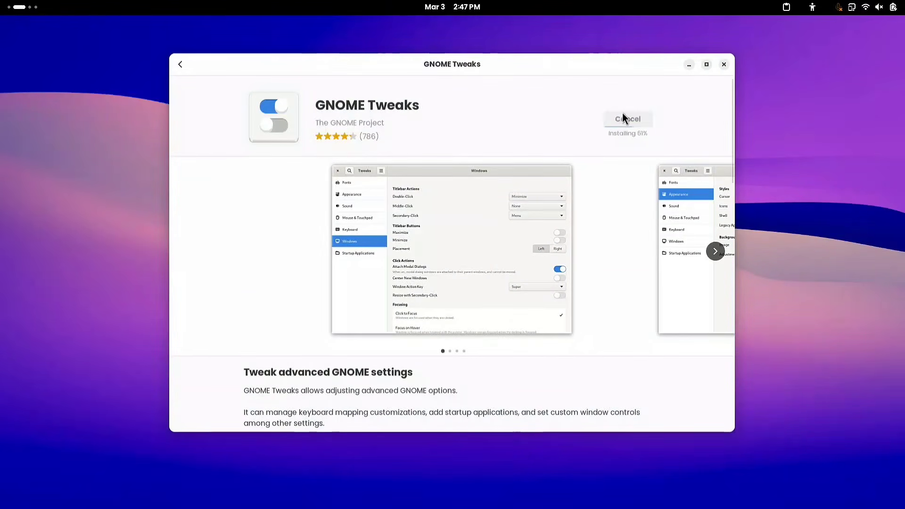
Step: Minimise the Software window and show all installed applications
click(688, 64)
key(super)
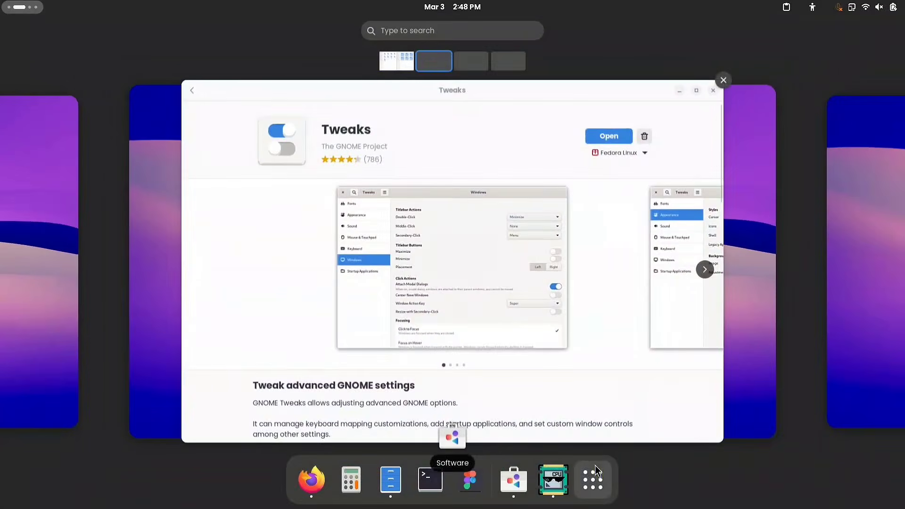
click(593, 480)
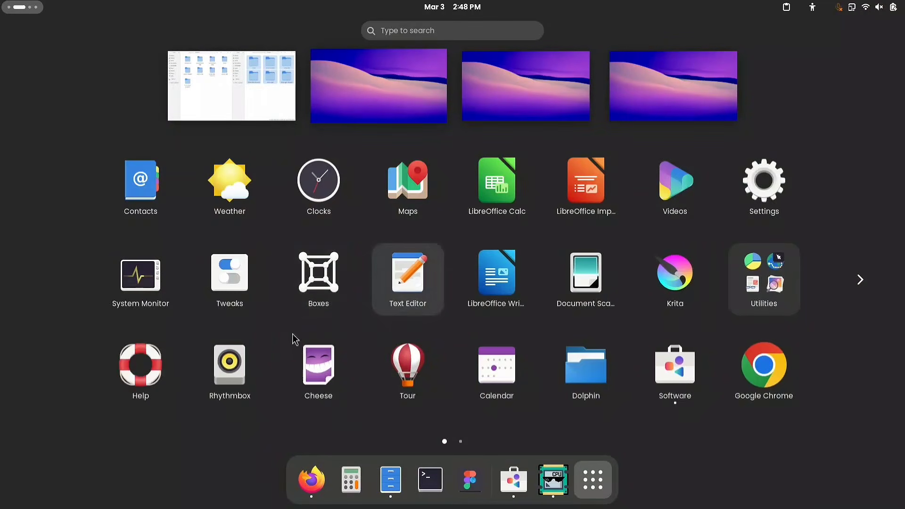
Step: Open a terminal and insert the command "sudo dnf install gnome-tweaks" from the clipboard history at the prompt
key(ctrl+alt+t)
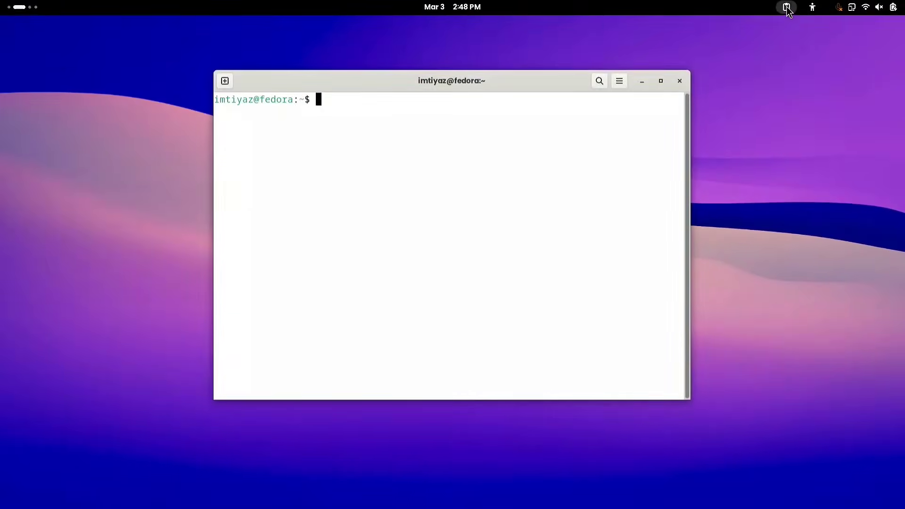
click(786, 7)
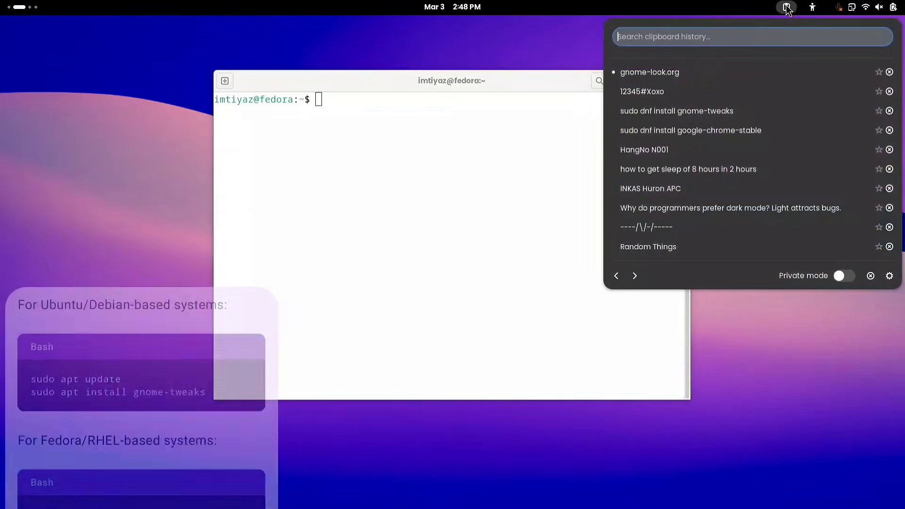
click(742, 111)
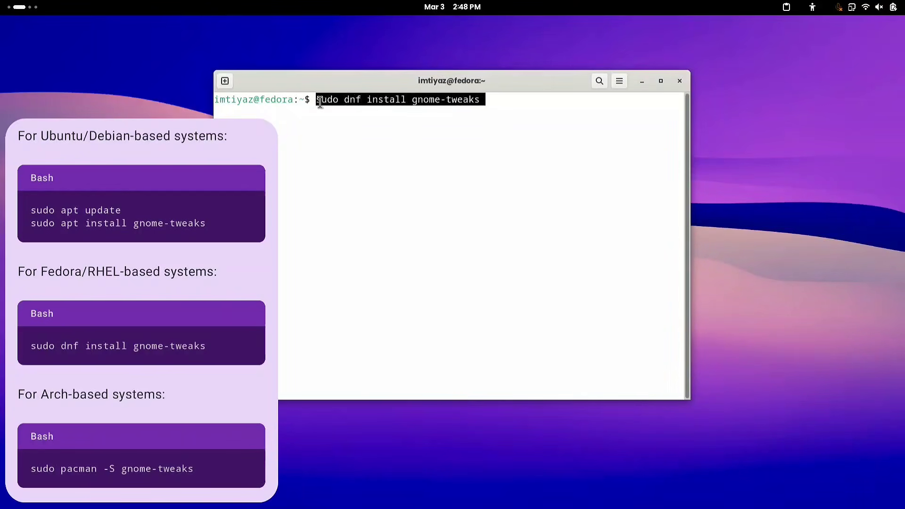
Step: Launch Tweaks from the installed applications and go to its Appearance settings
key(super)
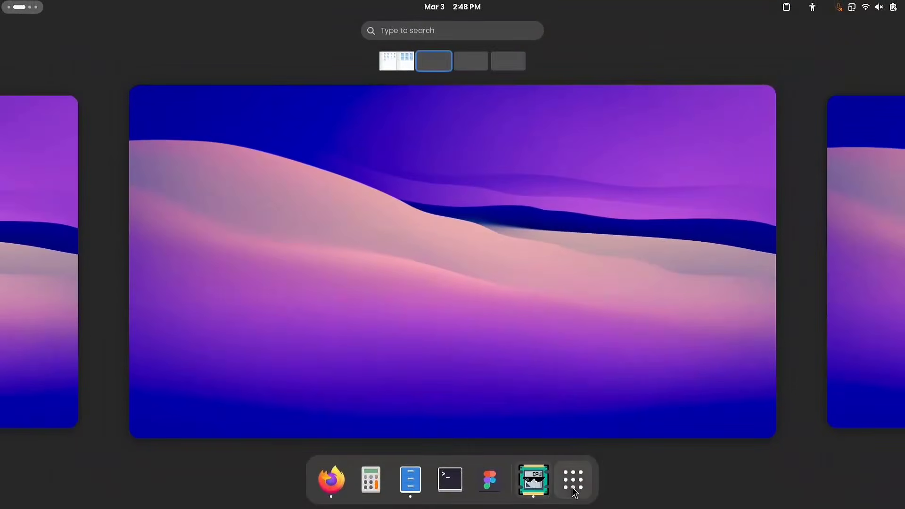
click(573, 489)
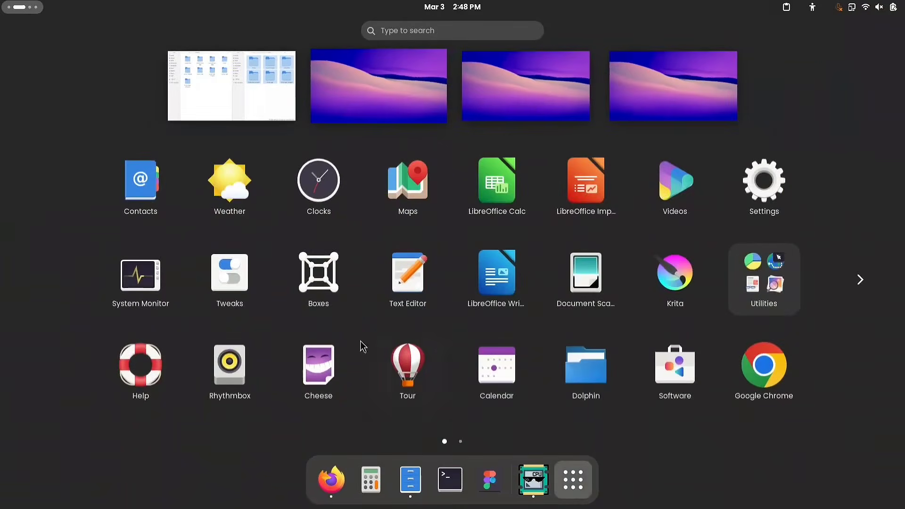
click(235, 274)
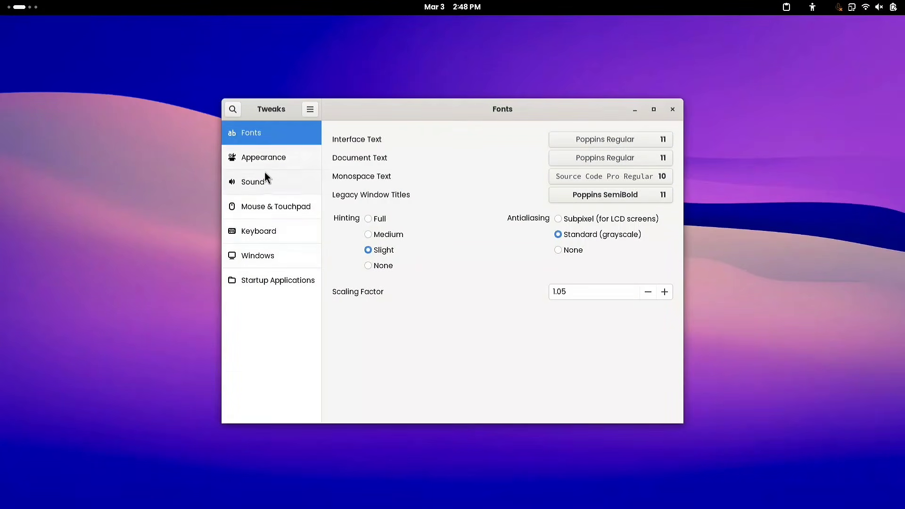
click(264, 155)
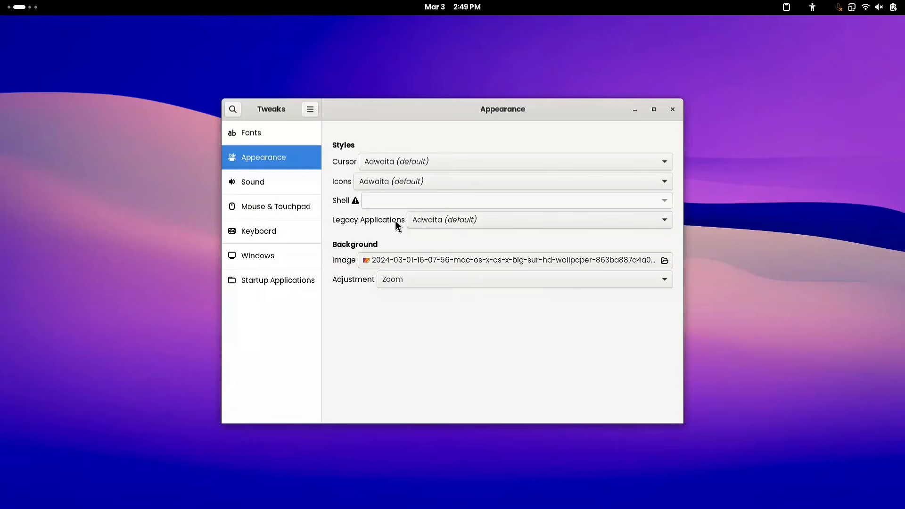
Step: Try the Orchis-Dark-Compact and Orchis-Light themes for Legacy Applications, and settle on Lavanda-Sea
click(448, 221)
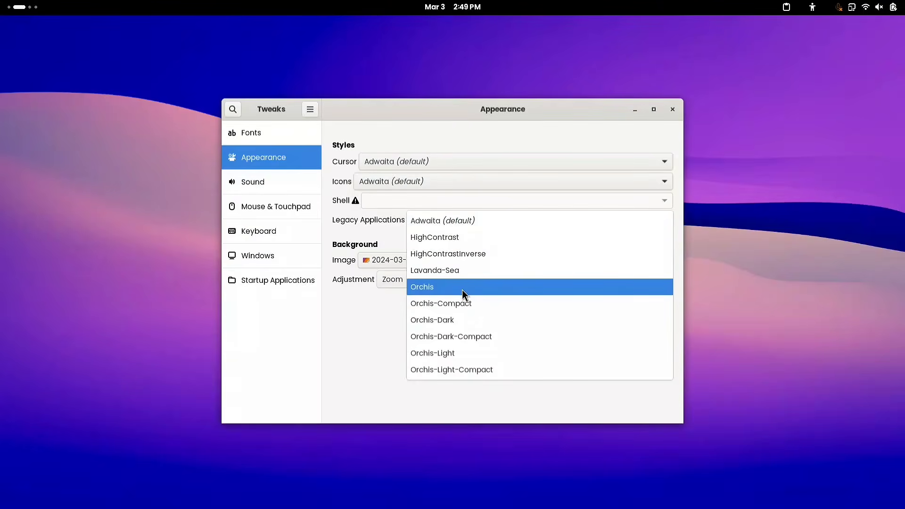
click(471, 272)
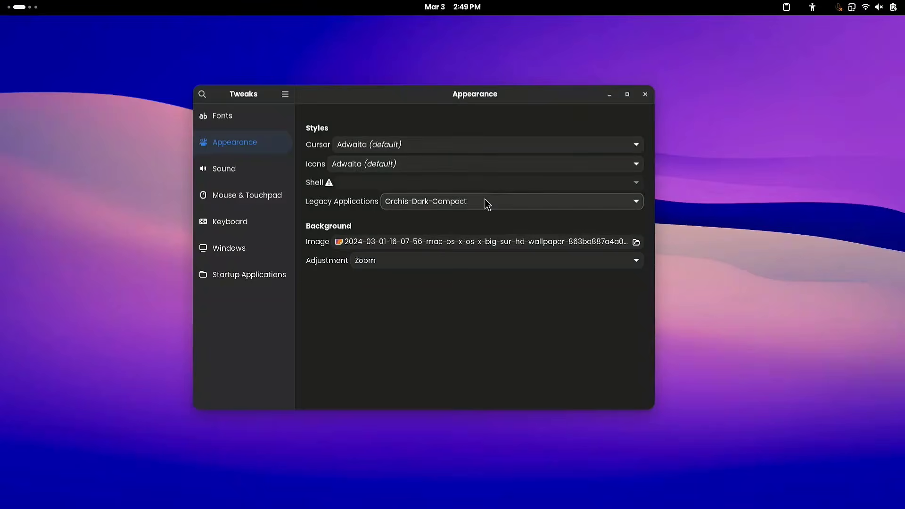
click(484, 201)
click(466, 222)
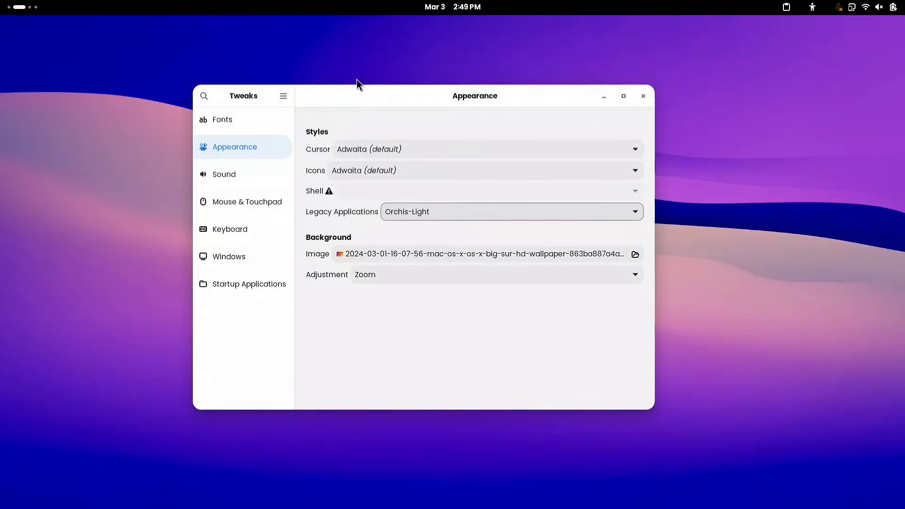
click(474, 214)
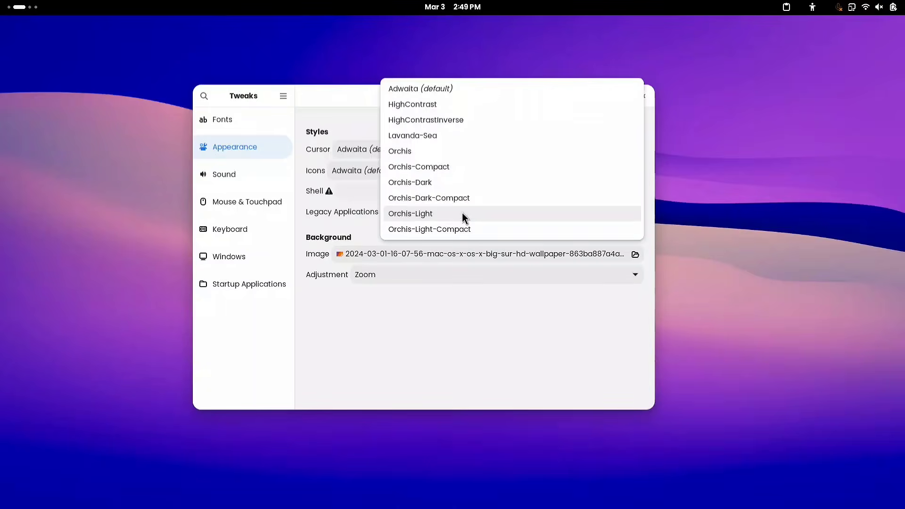
click(455, 137)
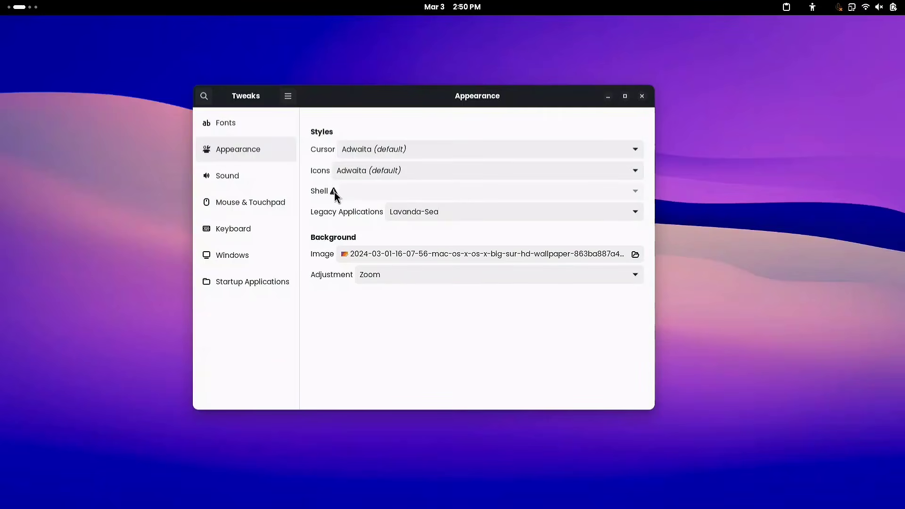
Step: Find Extension Manager among the installed applications and launch it
key(super)
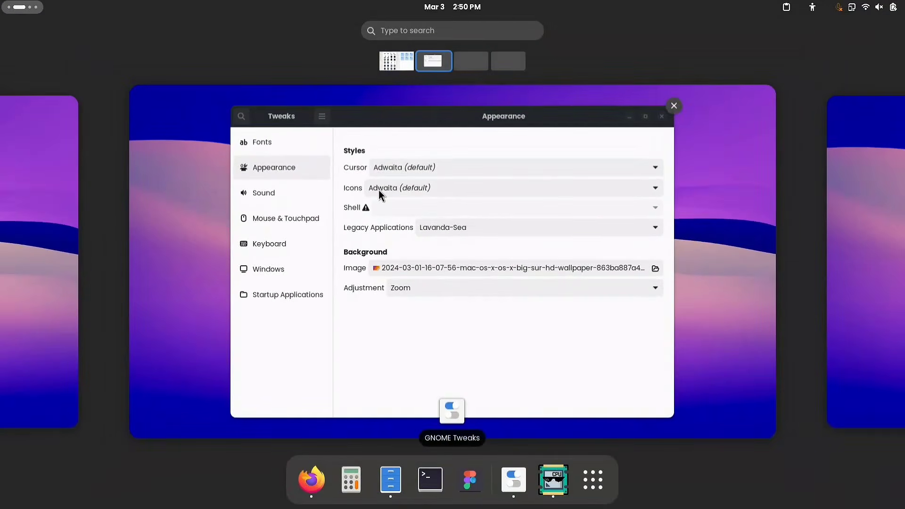
click(593, 480)
scroll(631, 303, down, 1)
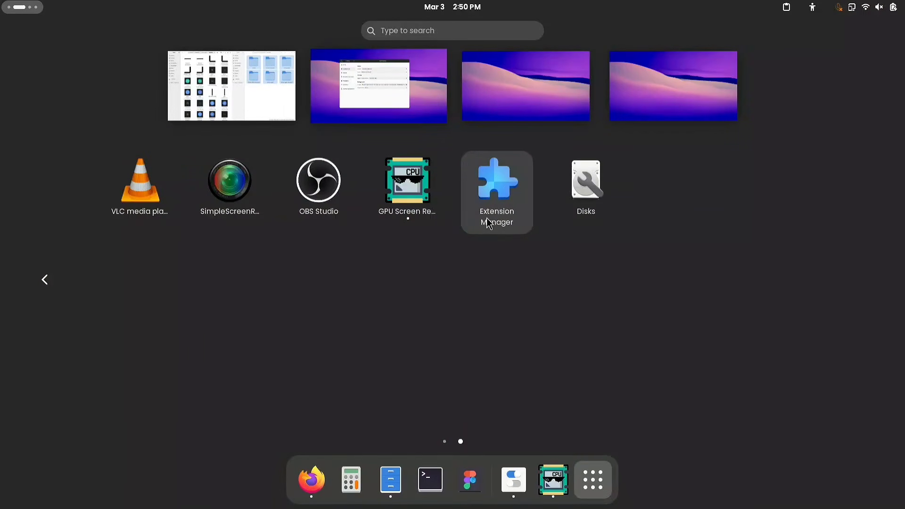
click(501, 189)
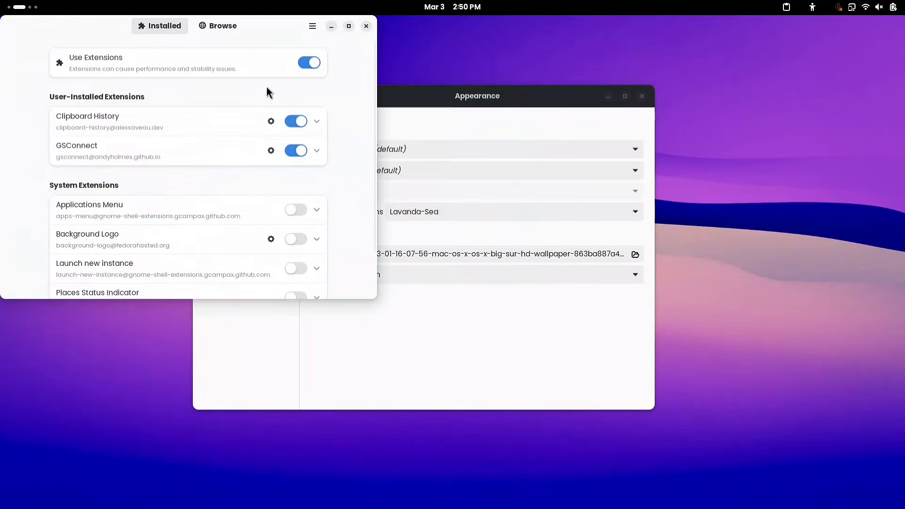
Step: Search the online extensions for "user", install User Themes, check it among the installed extensions and close Extension Manager
drag(215, 27, 250, 61)
click(250, 61)
text(user)
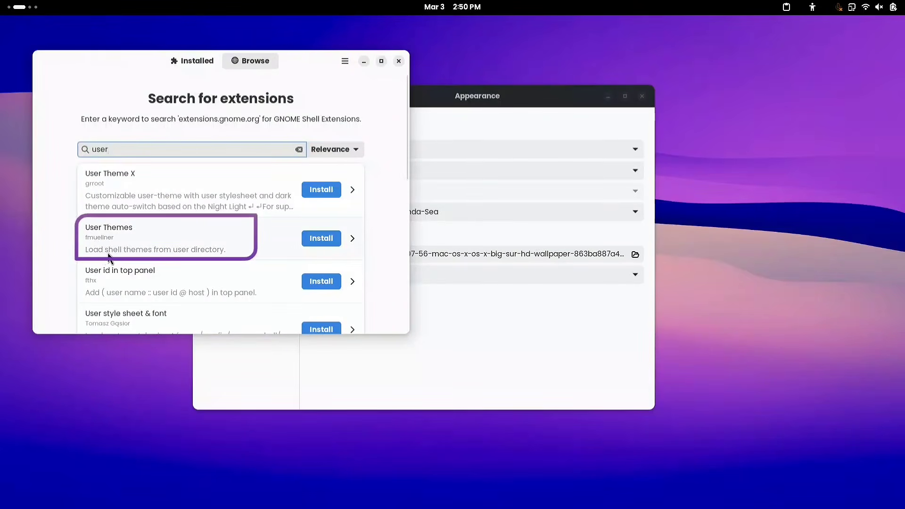
click(312, 237)
click(503, 294)
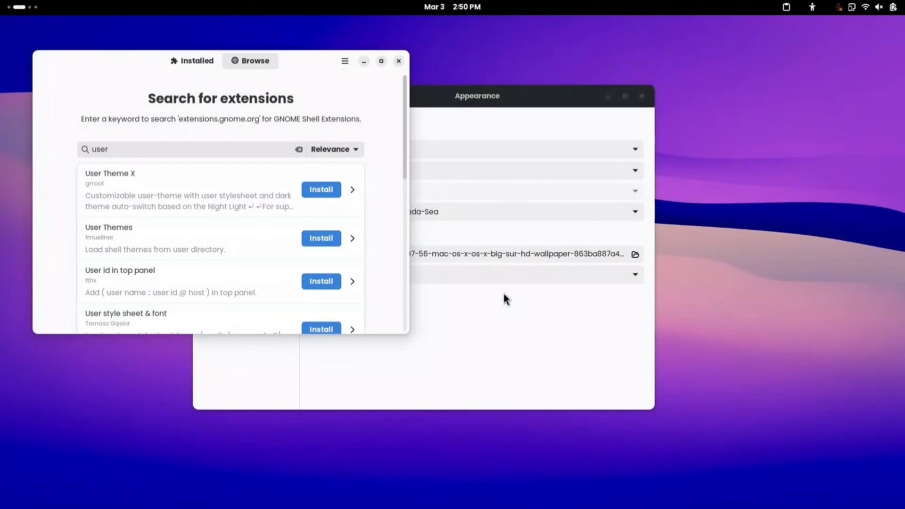
click(195, 60)
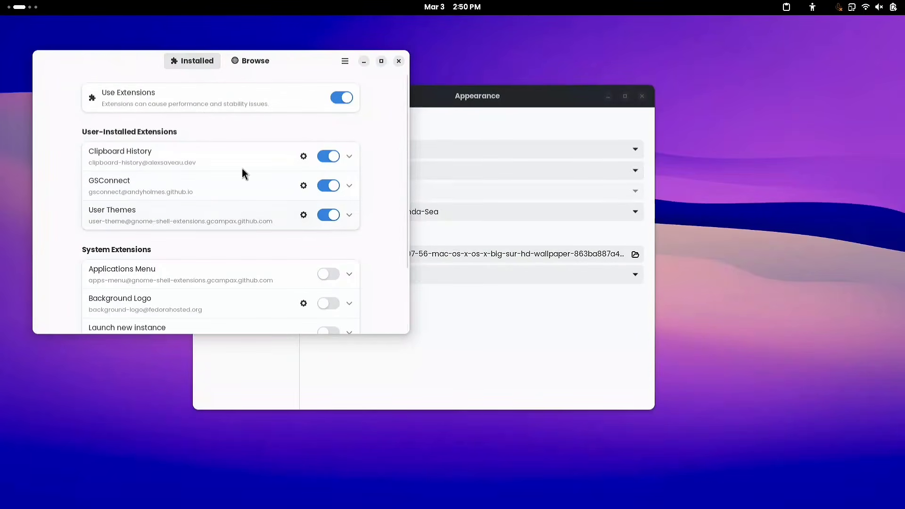
click(399, 61)
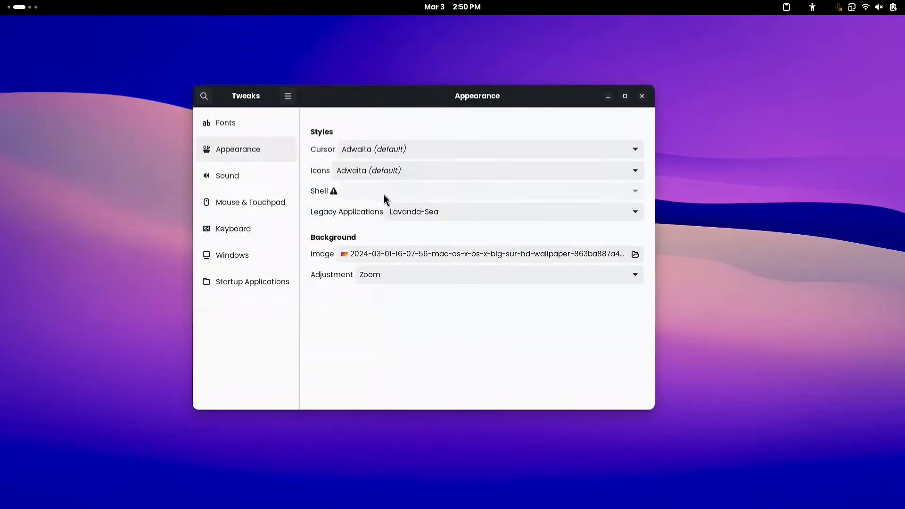
Step: Restart Tweaks and set the Shell theme to Lavanda-Sea in its Appearance settings
click(642, 96)
key(super)
text(twe)
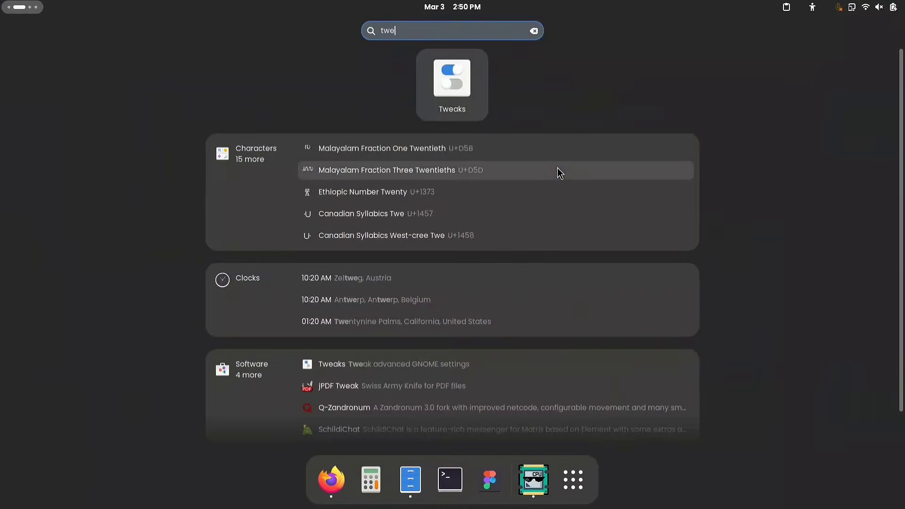
key(Return)
click(289, 165)
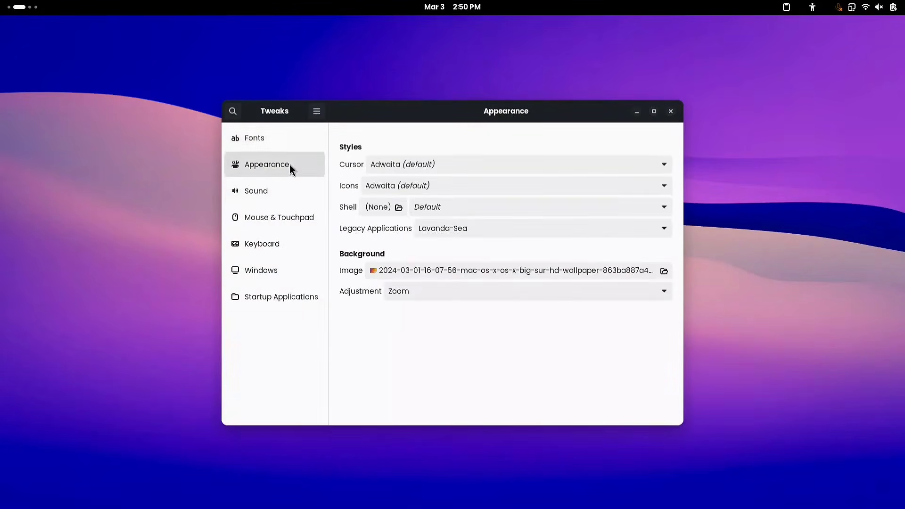
click(455, 209)
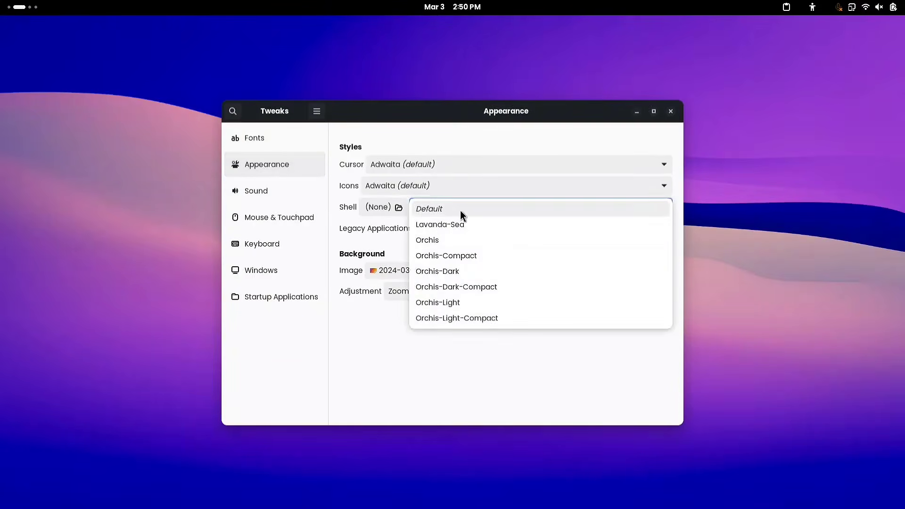
click(464, 225)
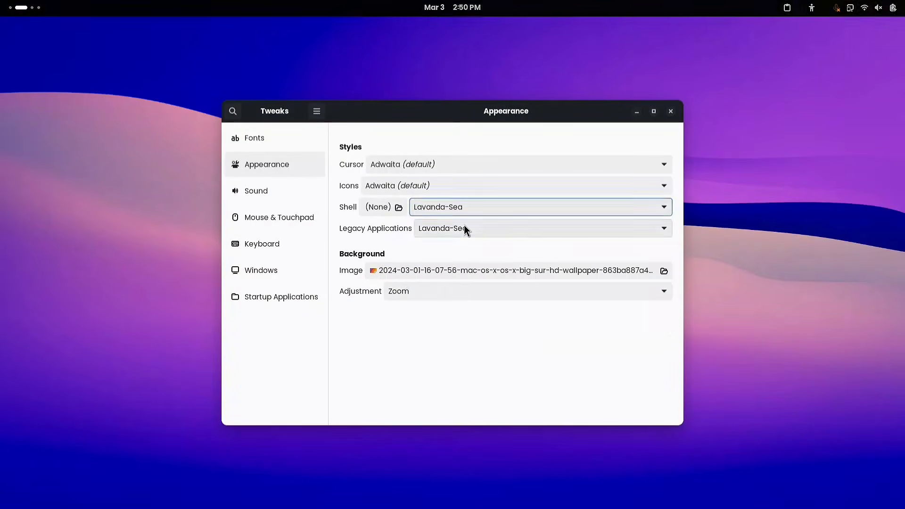
Step: Inspect the Lavanda-Sea shell styling in the quick settings and the calendar and notification area
click(864, 8)
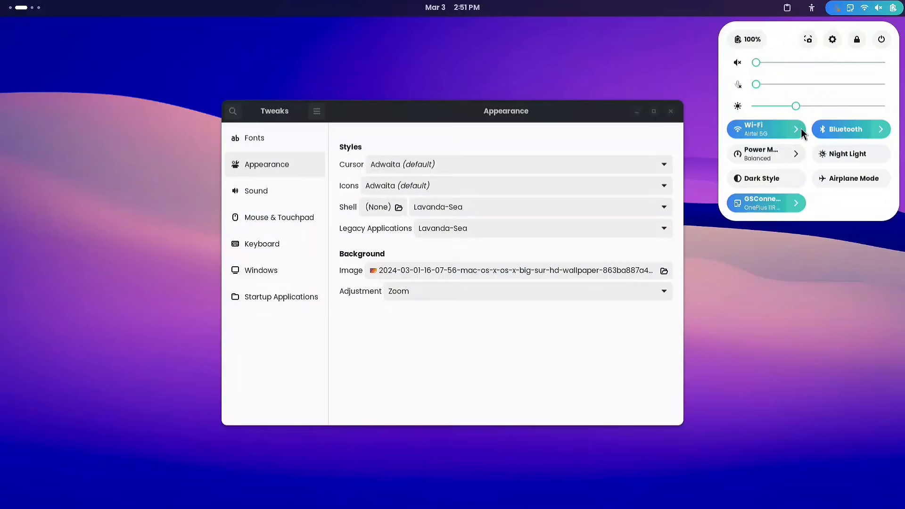
click(450, 7)
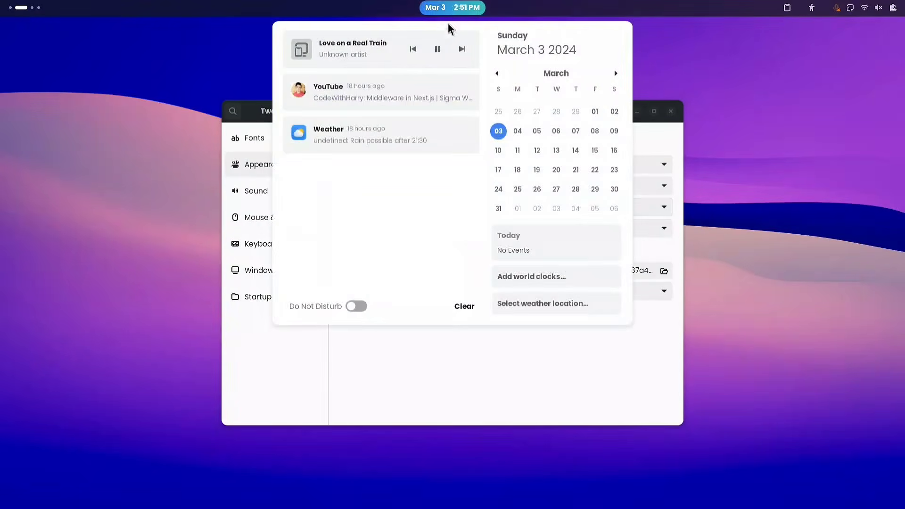
click(18, 5)
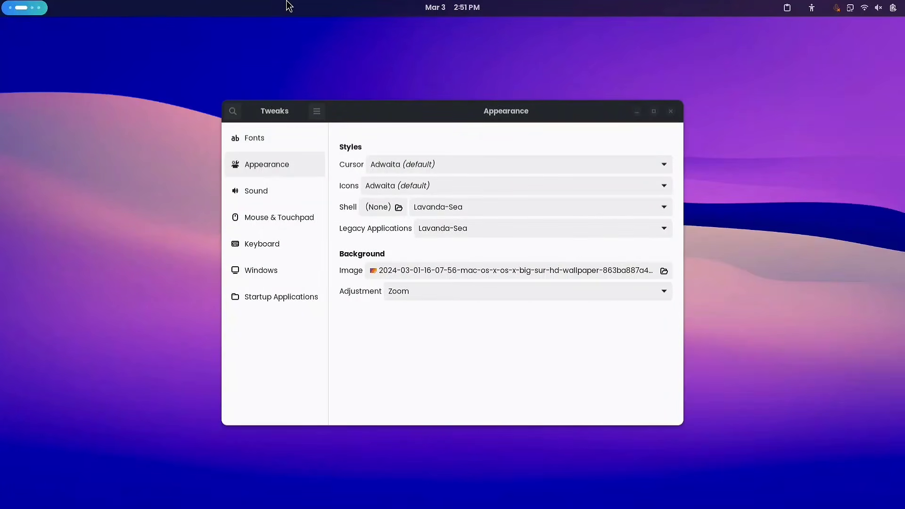
drag(373, 112, 337, 102)
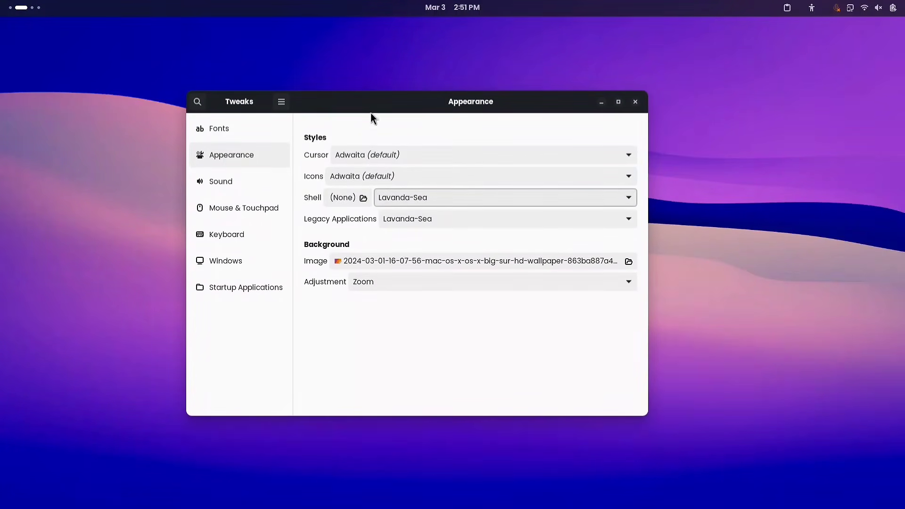
Step: Try the Orchis theme for the Shell and check how it styles the quick settings
click(422, 199)
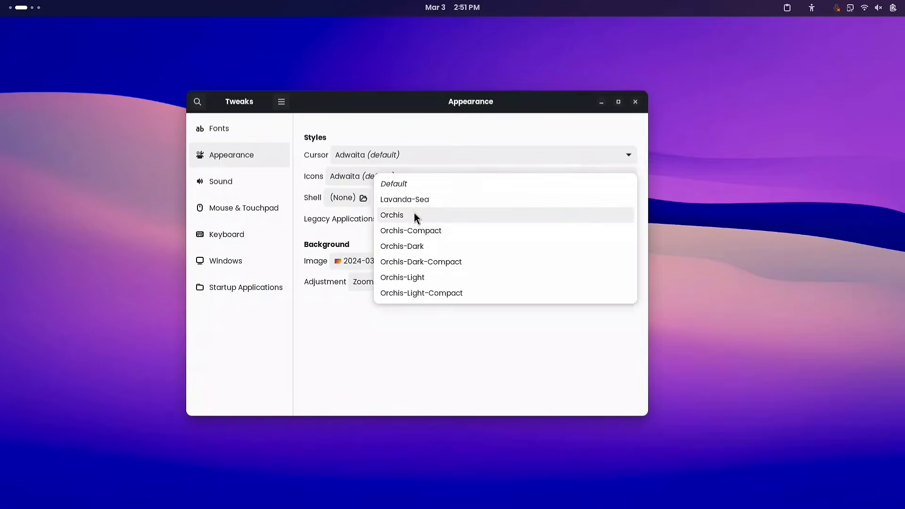
click(414, 216)
click(870, 9)
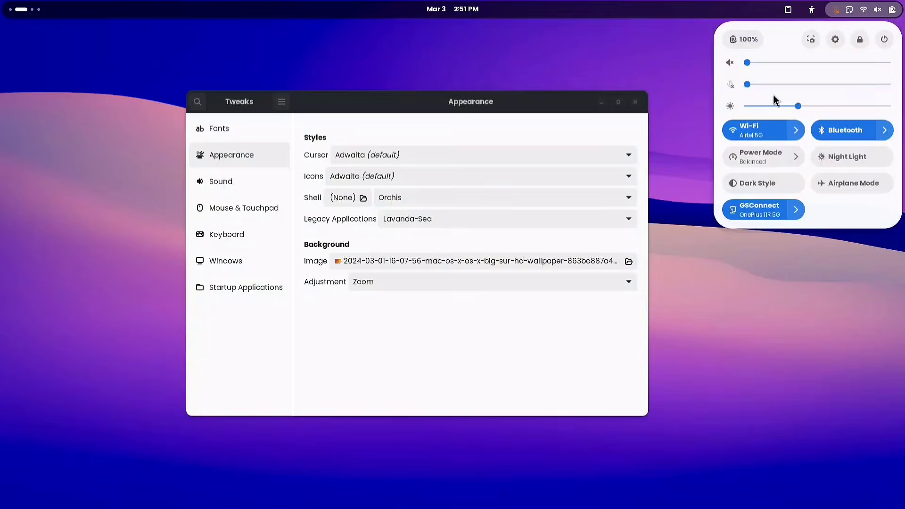
click(419, 206)
Step: Try the Orchis-Dark theme for the Shell and check how it styles the quick settings
click(419, 200)
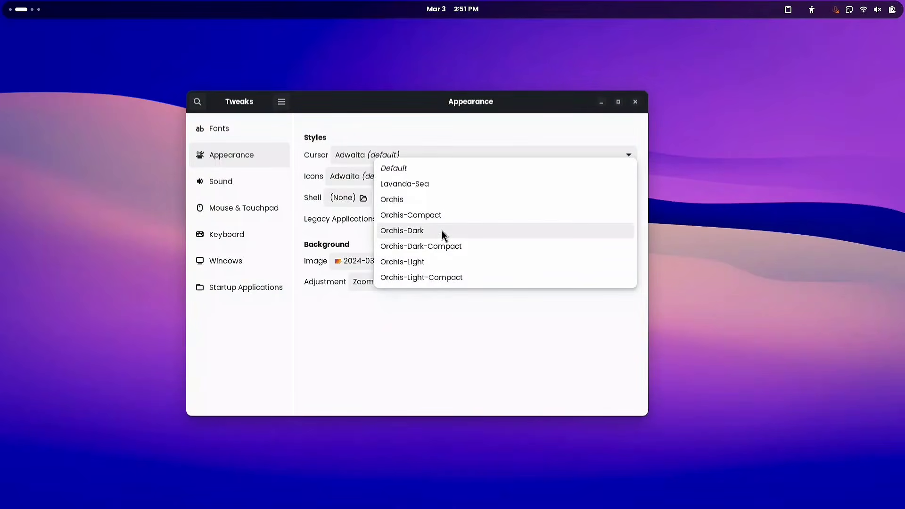
click(441, 231)
click(879, 10)
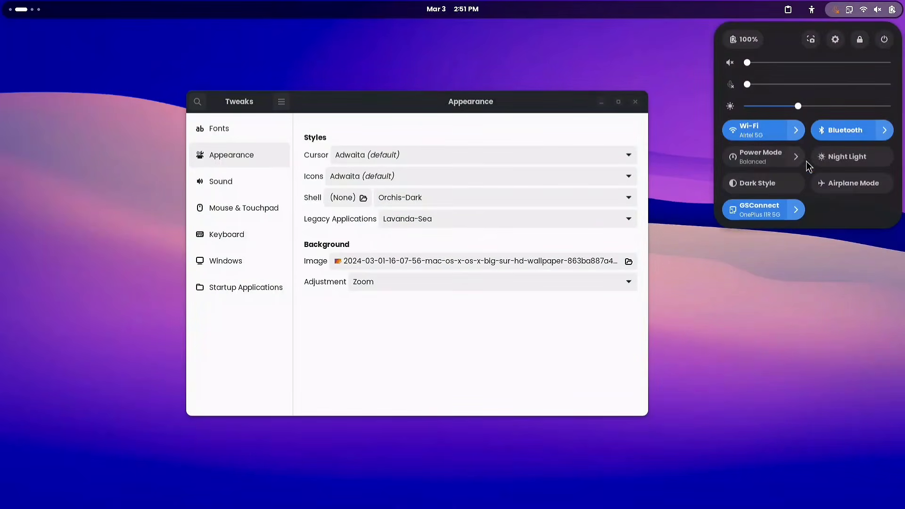
click(472, 205)
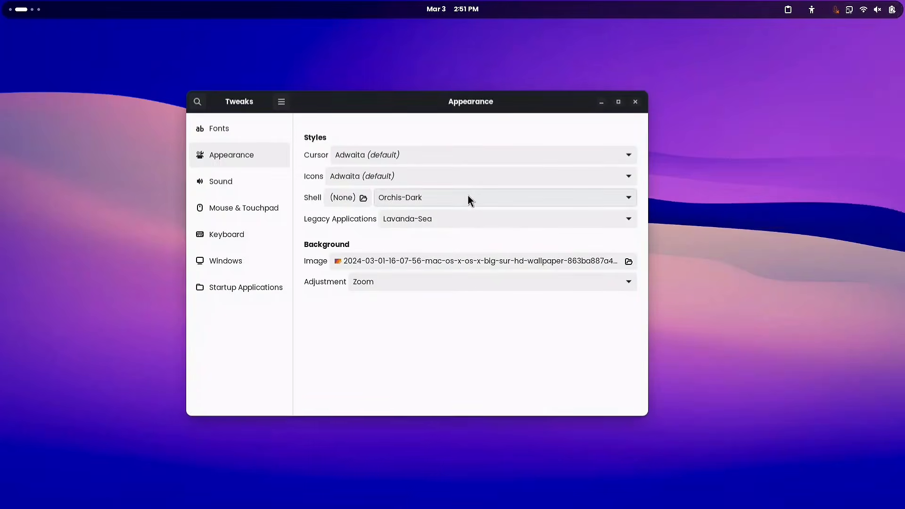
Step: Switch the Shell theme back to Lavanda-Sea
click(469, 200)
click(431, 154)
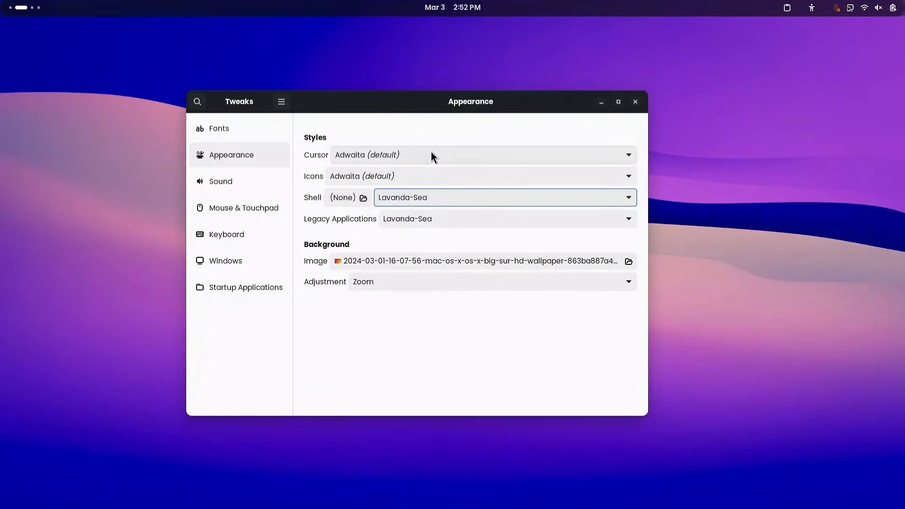
Step: Check how the Lavanda-Sea Shell theme styles the quick settings
click(876, 8)
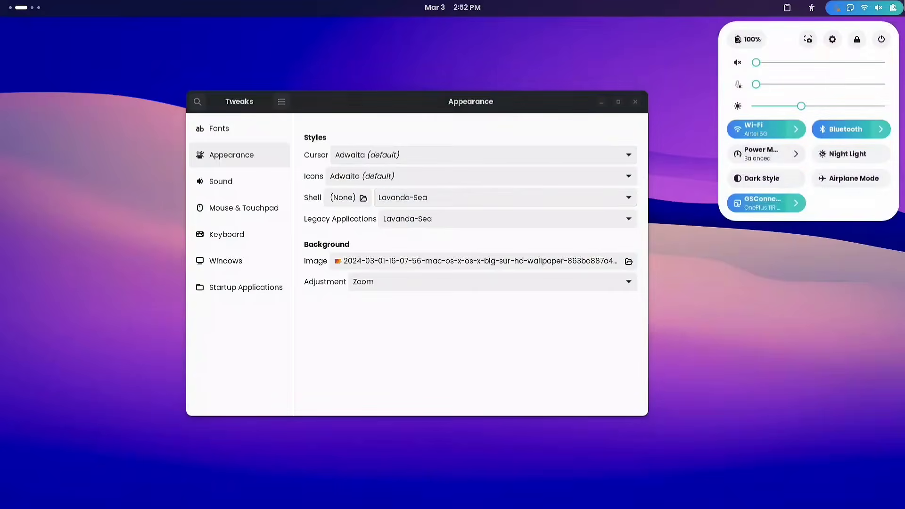
click(392, 314)
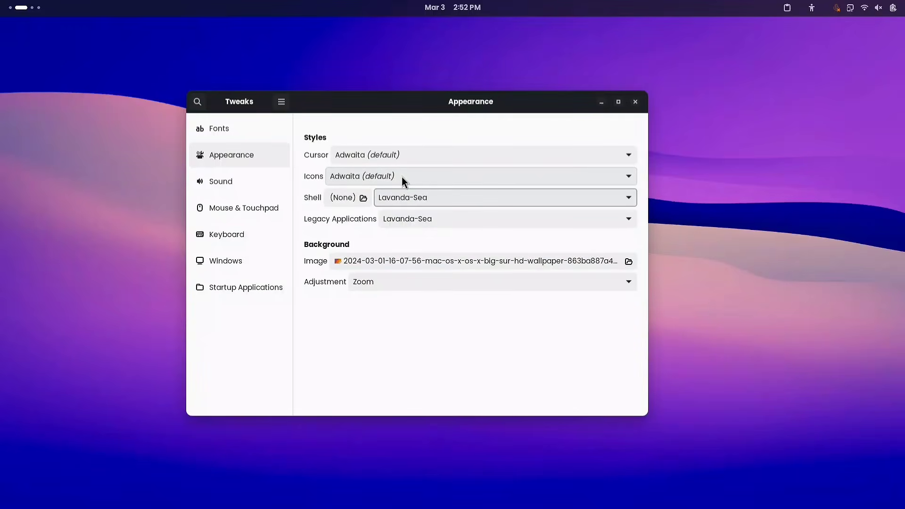
Step: Switch to the Firefox window showing gnome-look.org and open the Full Icon Themes category
key(super)
scroll(261, 156, up, 1)
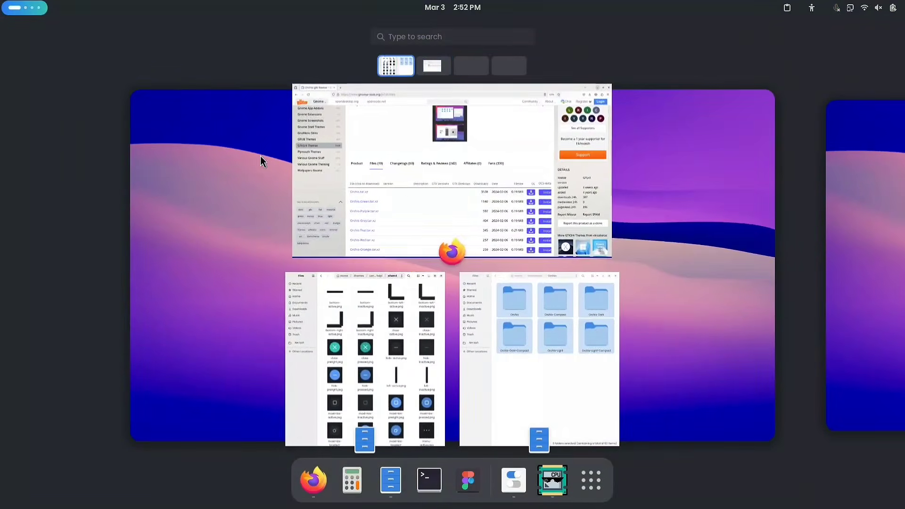
click(403, 185)
scroll(93, 151, up, 5)
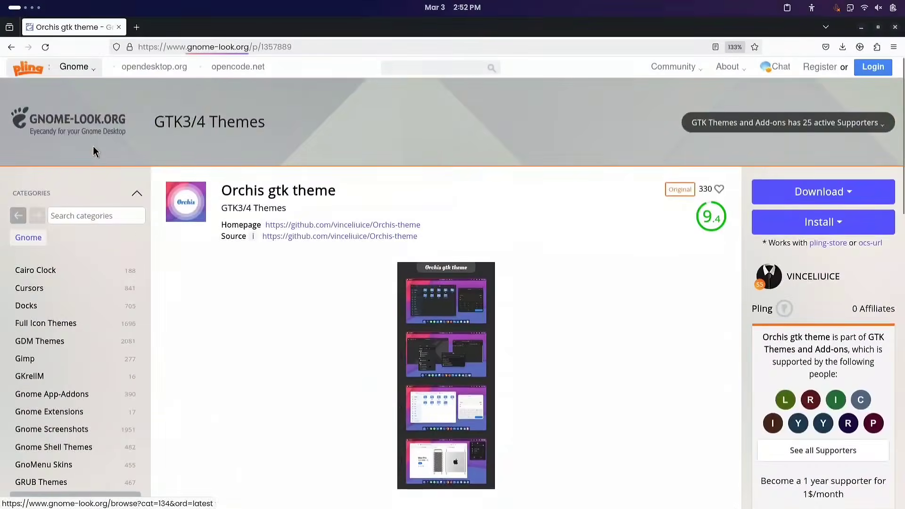
scroll(93, 152, down, 2)
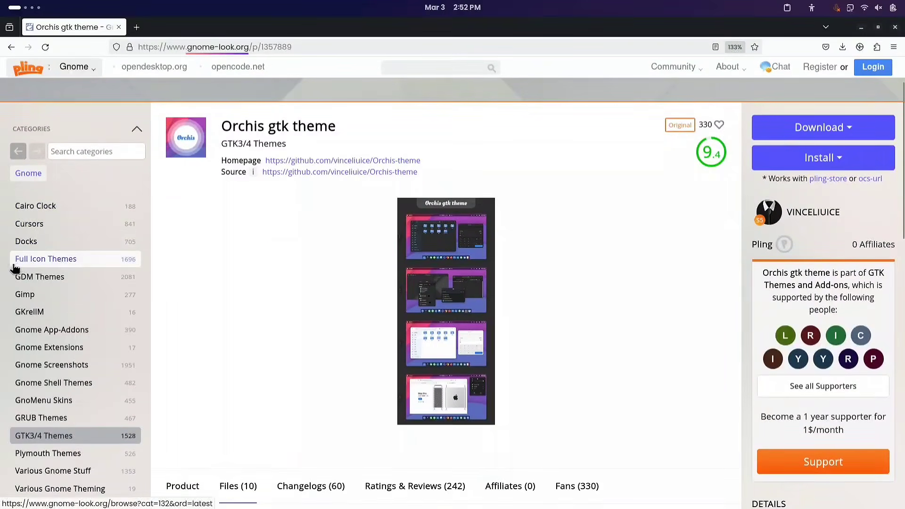
click(83, 260)
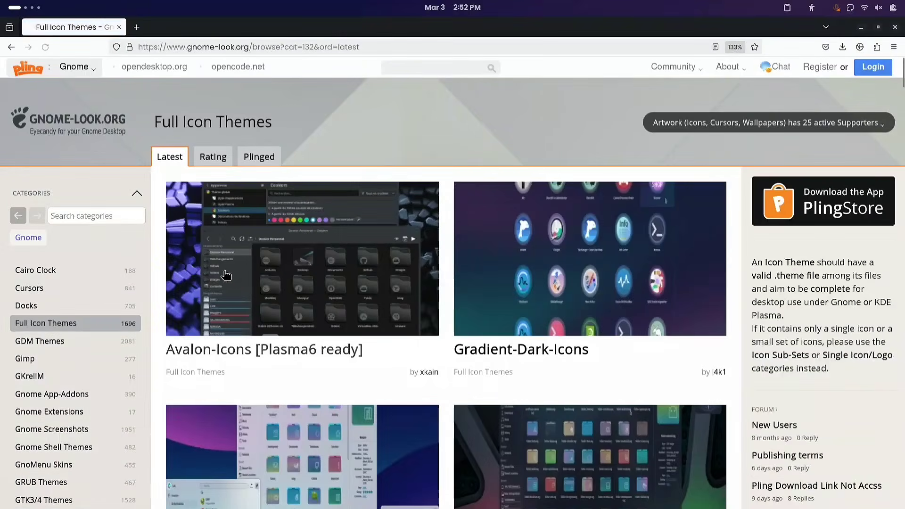
Step: Browse the Full Icon Themes list and open the Colloid icon theme page
scroll(255, 287, down, 10)
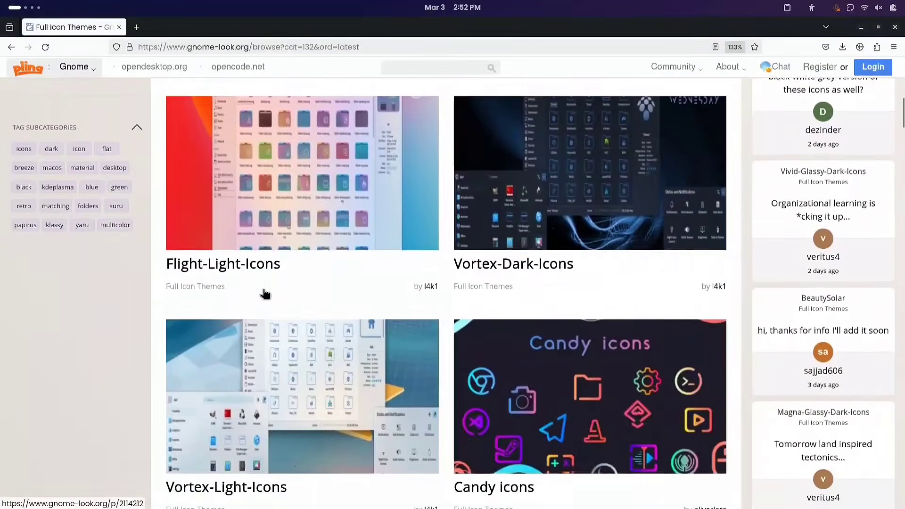
scroll(265, 293, down, 5)
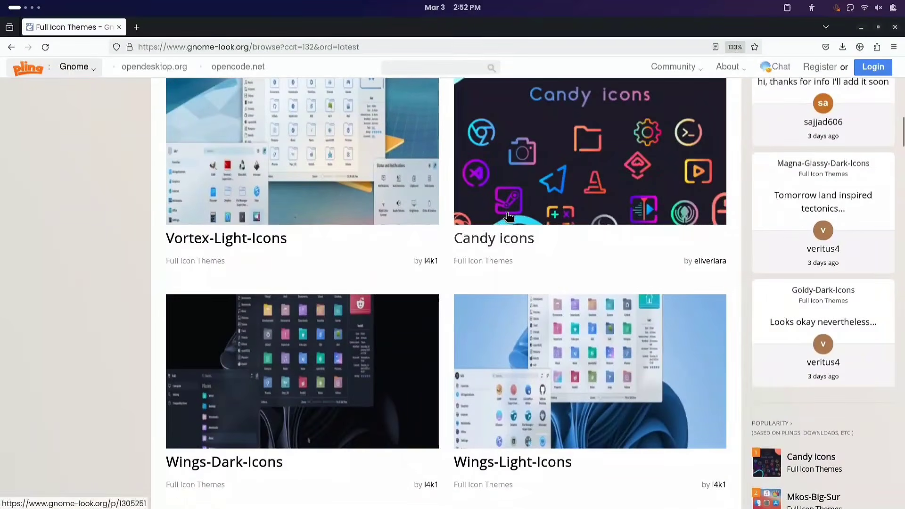
scroll(508, 216, down, 20)
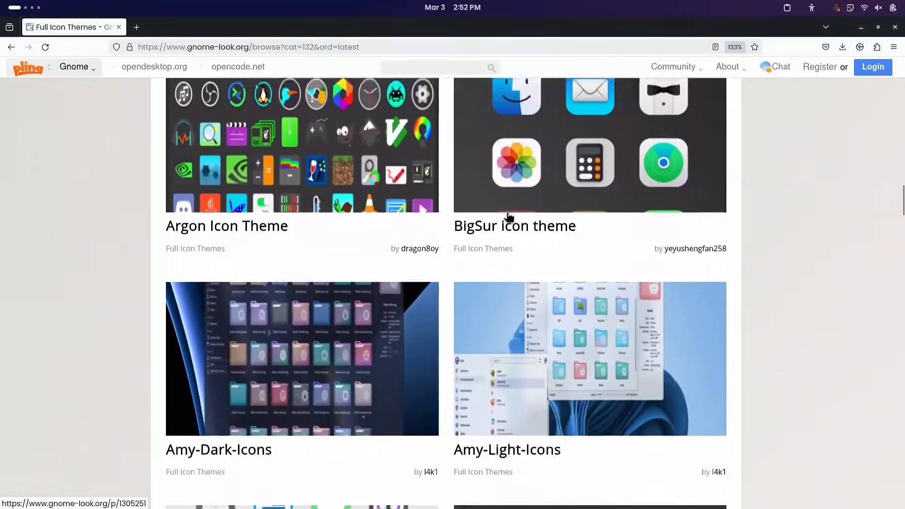
scroll(508, 216, down, 9)
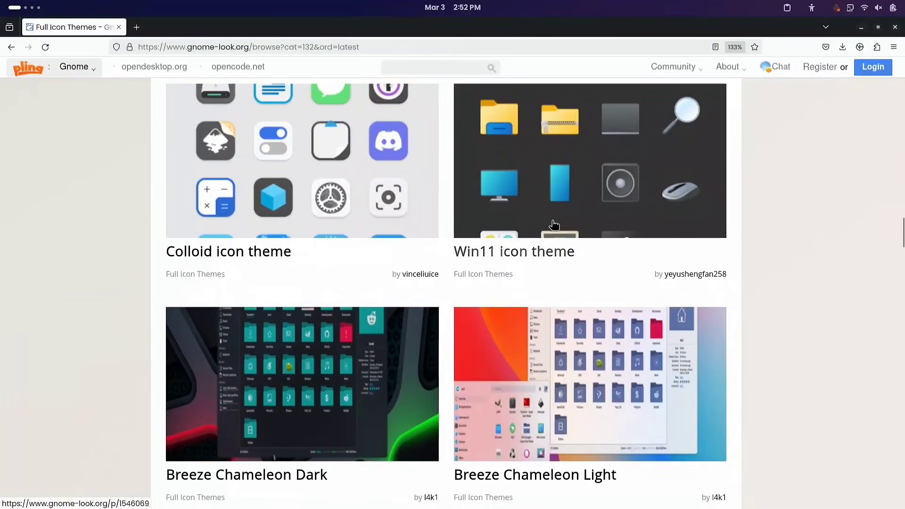
click(239, 246)
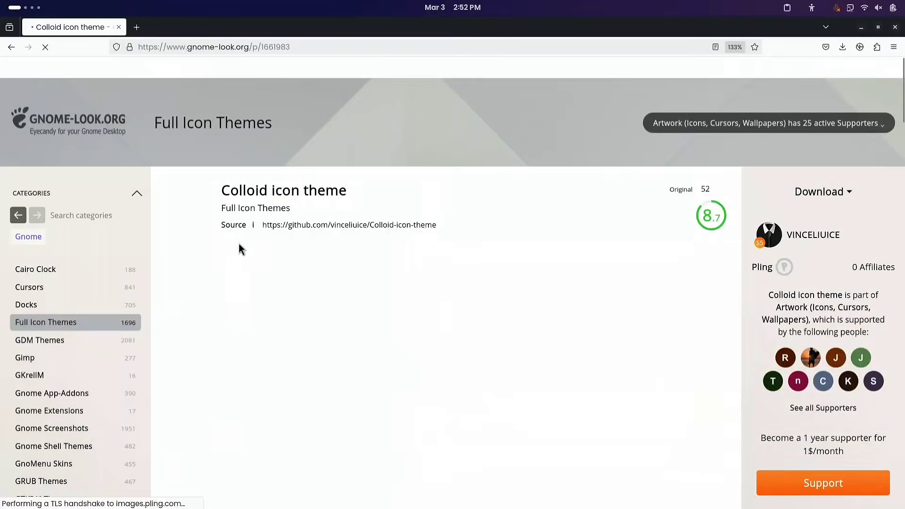
Step: Download 01-Colloid.tar.xz from the files of the Colloid icon theme
scroll(239, 245, down, 5)
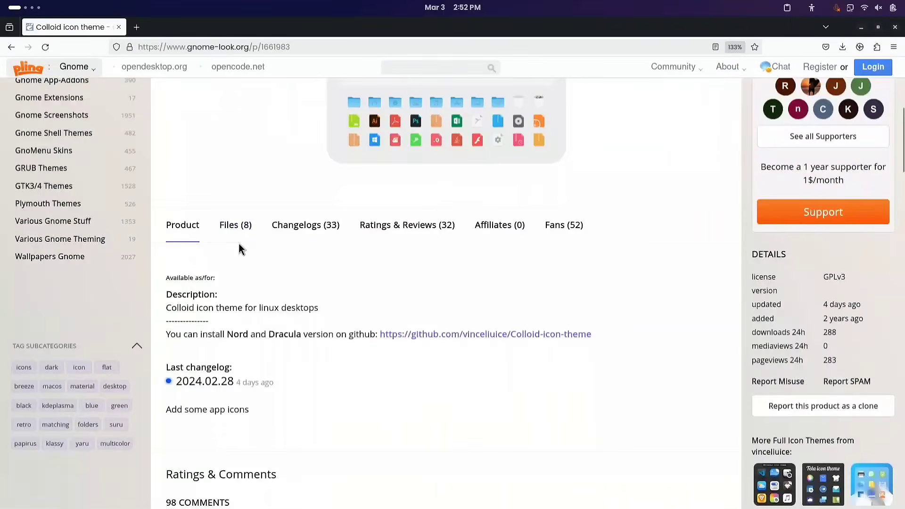
click(245, 226)
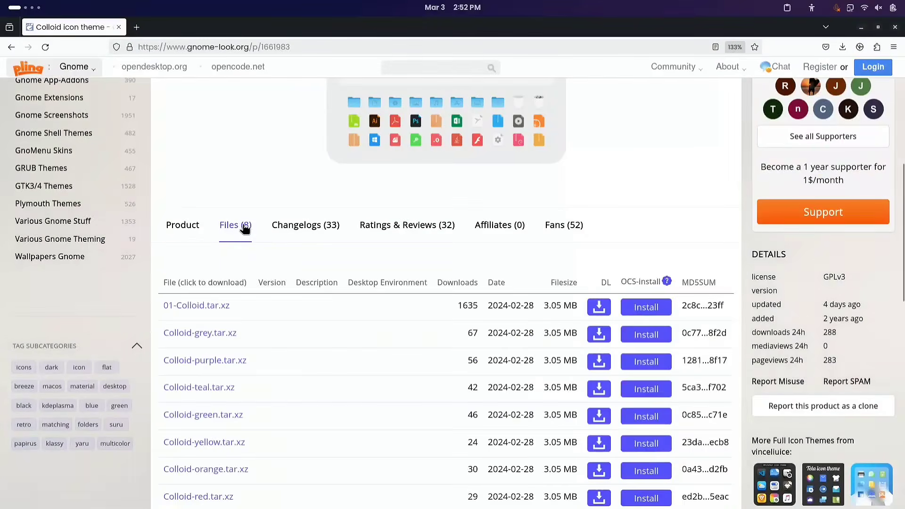
click(599, 308)
click(480, 260)
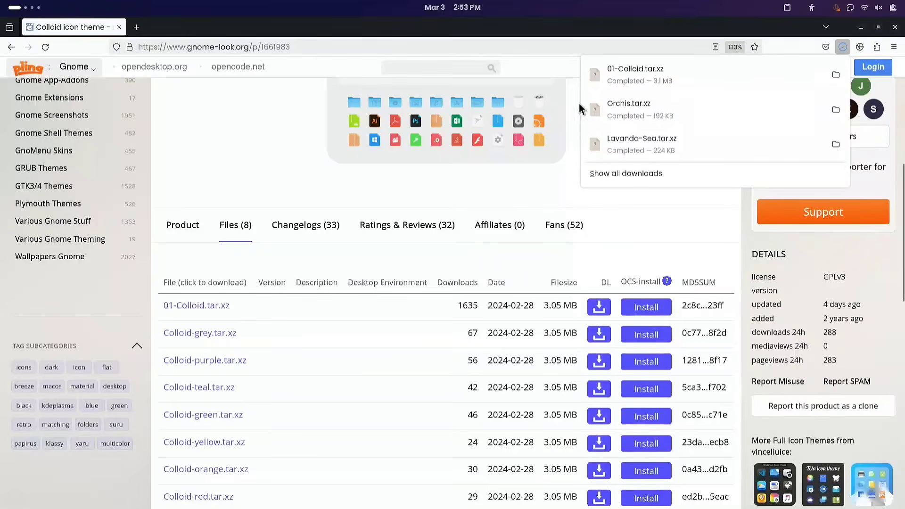
Step: Return to the icon theme list, open the Win11 icon theme and download Win11.tar.xz from its files
key(alt+Left)
click(478, 258)
scroll(437, 330, down, 8)
click(238, 196)
scroll(243, 256, down, 1)
scroll(273, 261, down, 1)
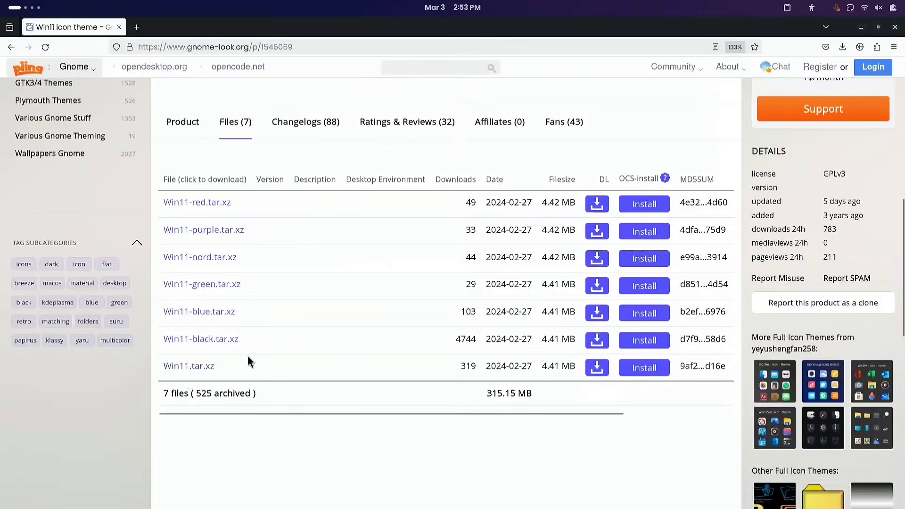
click(597, 367)
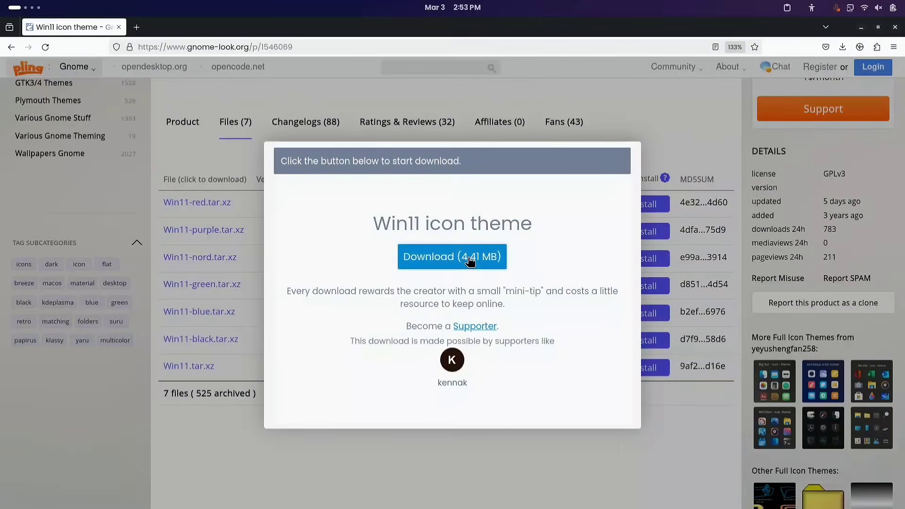
click(469, 261)
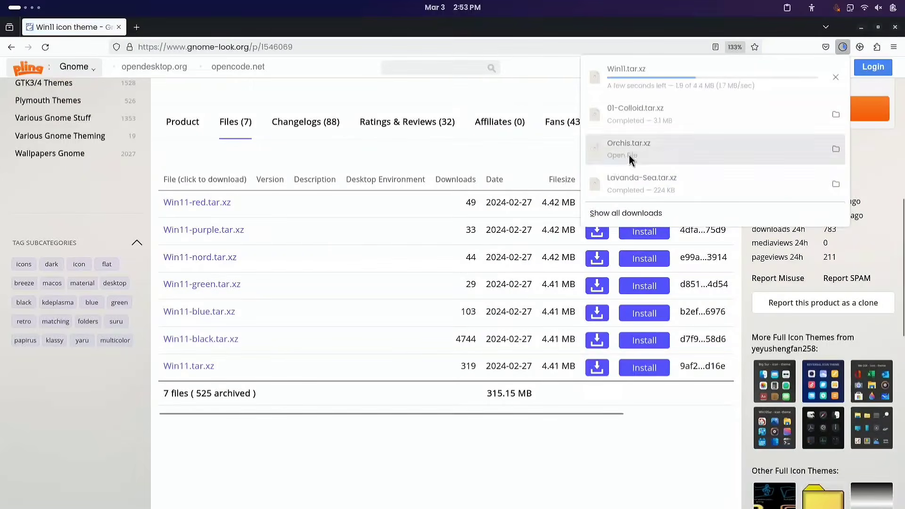
Step: Open the Cursors category on gnome-look.org and sort the cursor themes by rating
scroll(22, 293, up, 8)
click(58, 295)
click(58, 294)
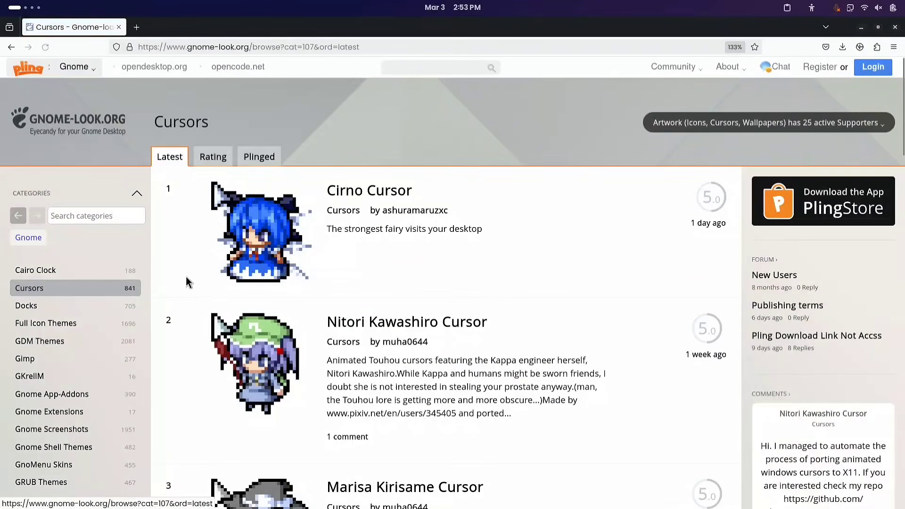
scroll(324, 302, down, 5)
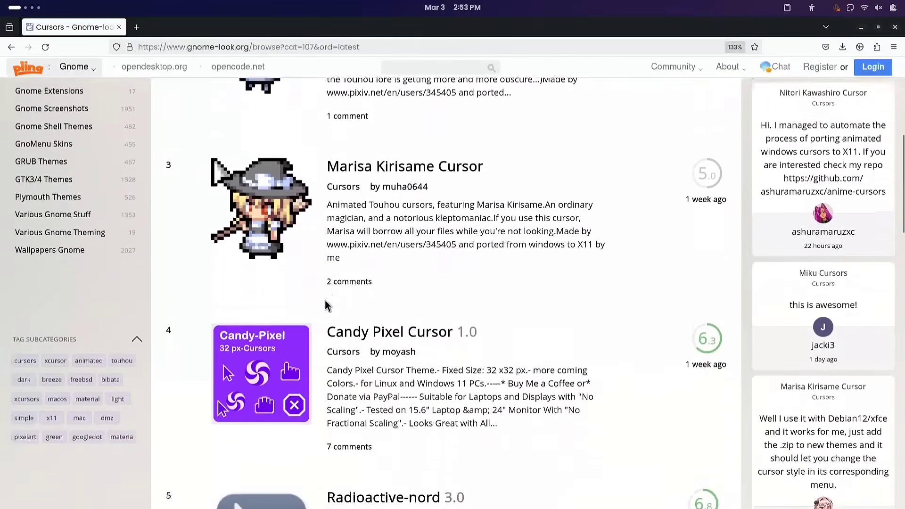
scroll(325, 305, up, 5)
click(212, 156)
Step: Open the Bibata Modern Ice cursor theme and download the Linux archive Bibata-Modern-Ice.tar.xz
scroll(283, 245, down, 2)
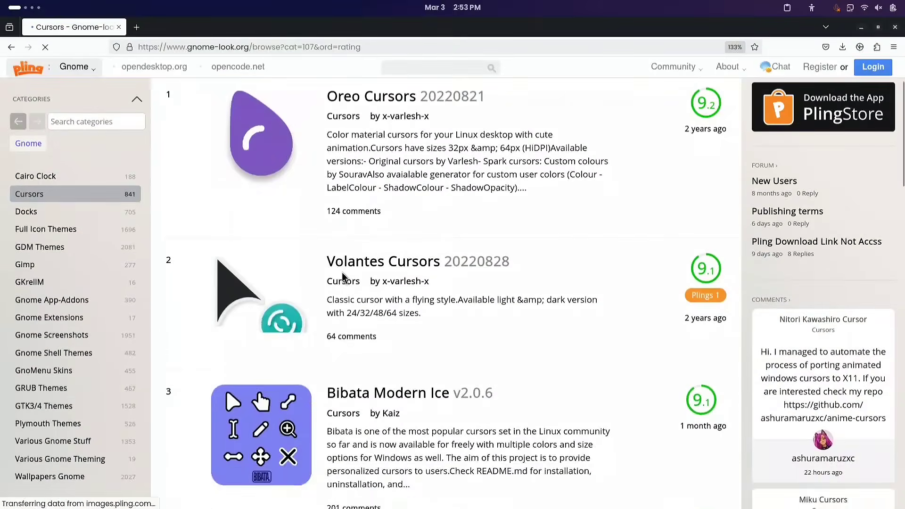
scroll(342, 272, down, 4)
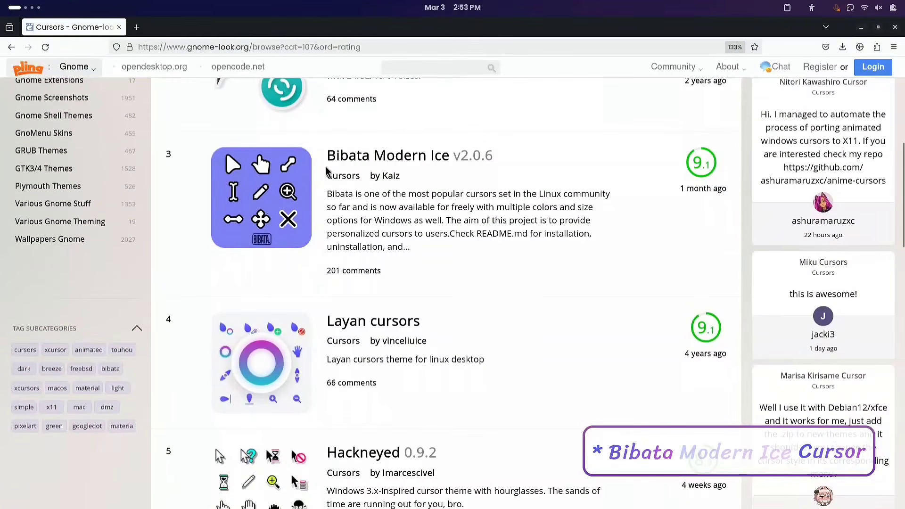
click(394, 160)
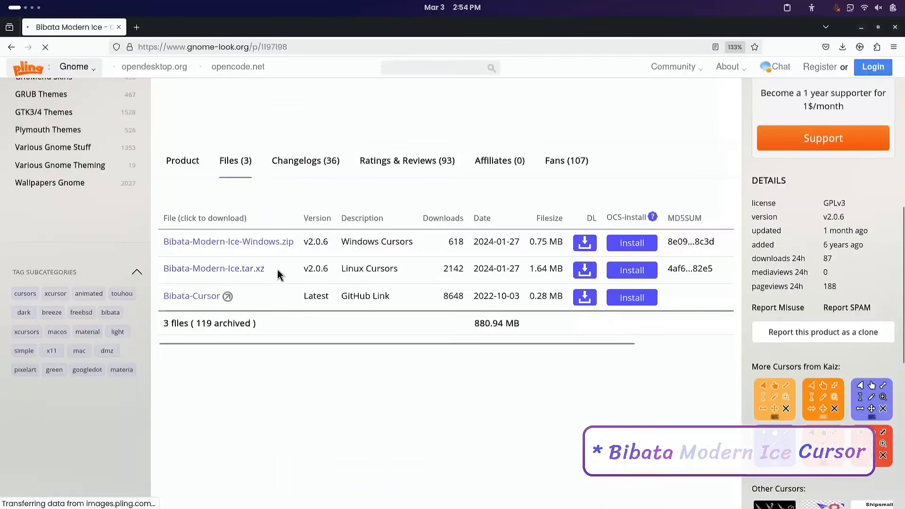
drag(277, 270, 165, 268)
click(457, 267)
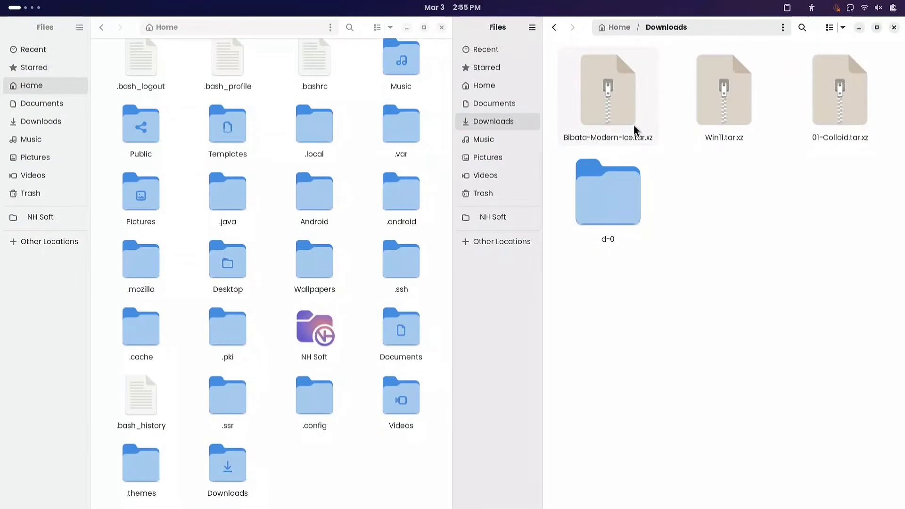
Step: Extract Bibata-Modern-Ice.tar.xz in Downloads, check the extracted folder's contents and return to Downloads
right_click(606, 95)
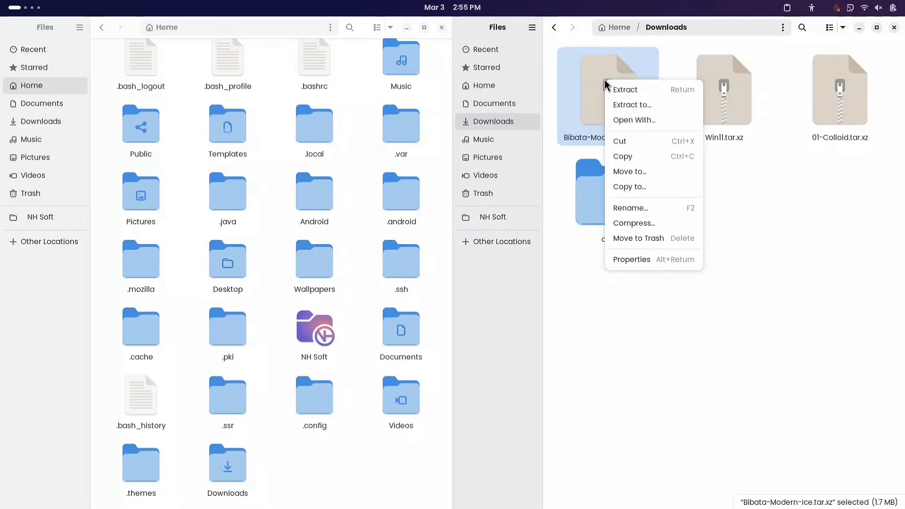
click(644, 89)
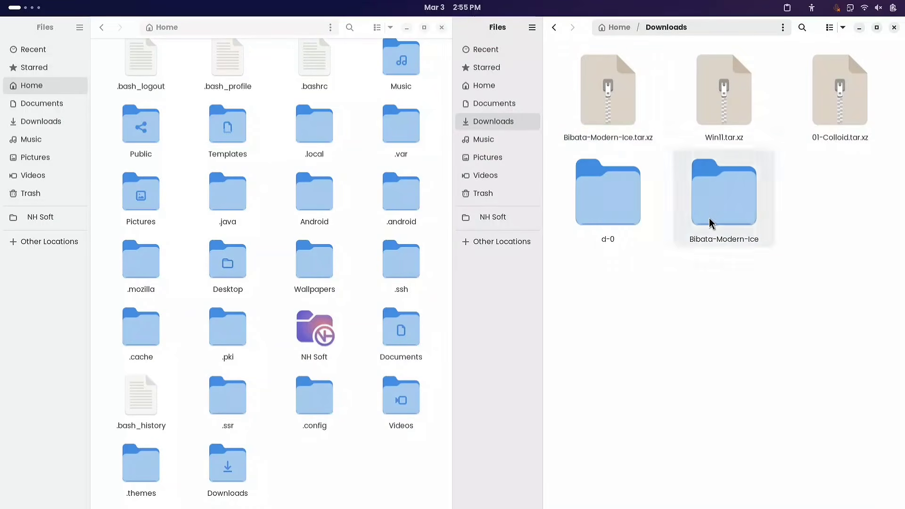
double_click(709, 219)
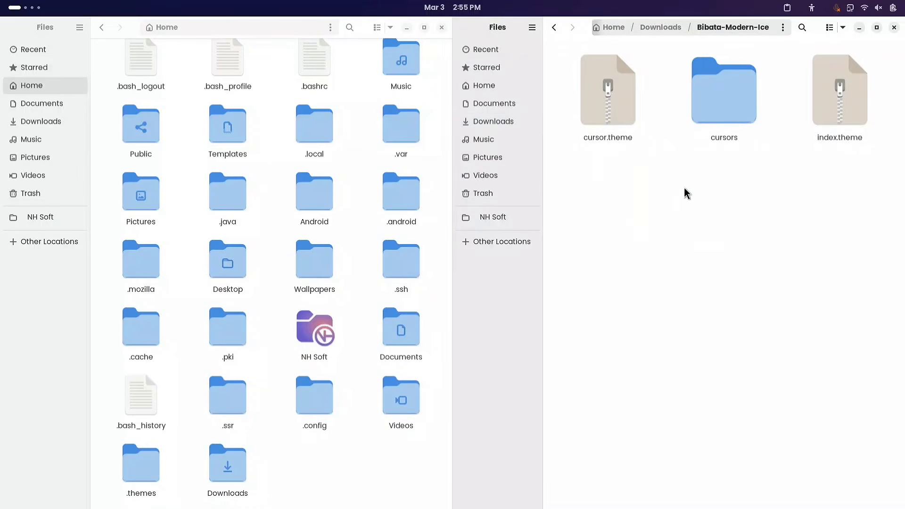
click(554, 28)
Step: Create a new folder named .icons in the Home directory
click(336, 459)
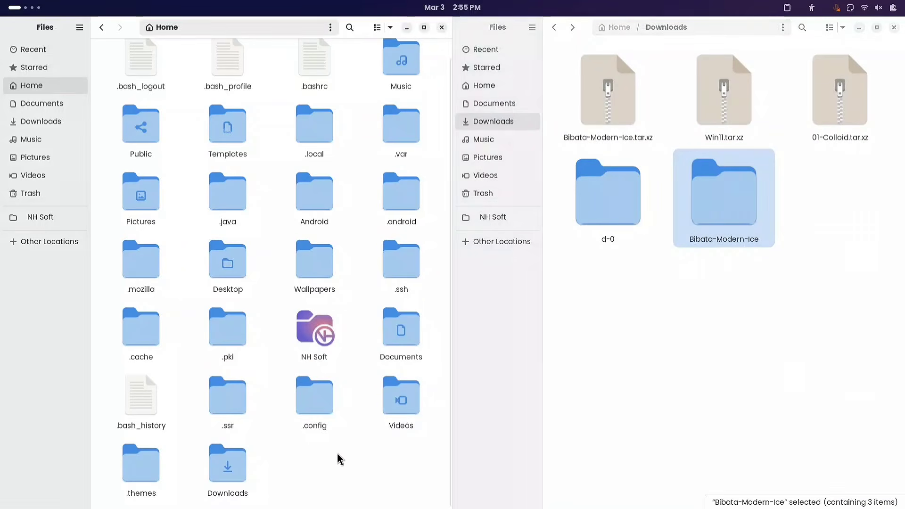
right_click(302, 476)
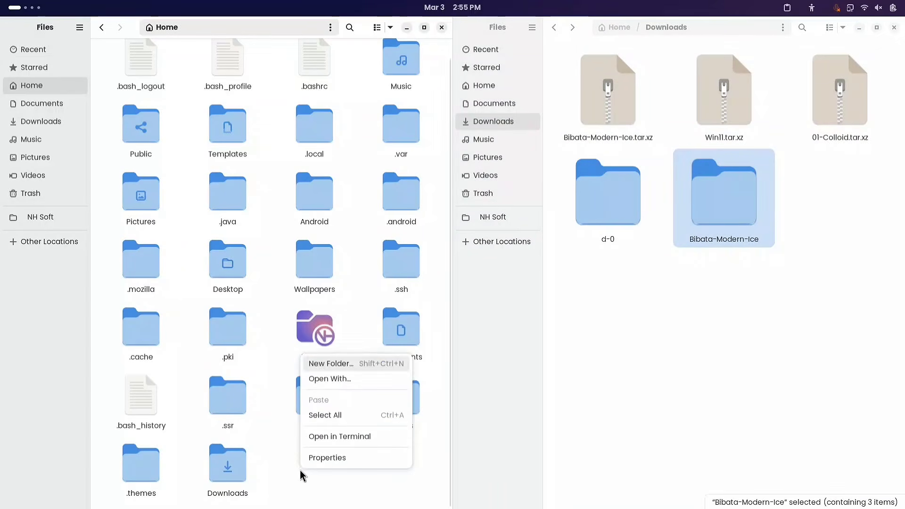
click(352, 367)
text(.icons)
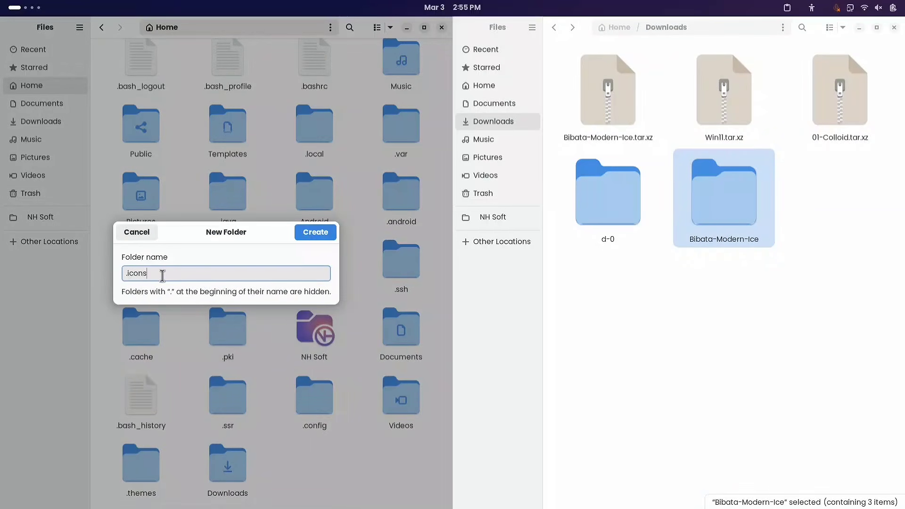
click(316, 232)
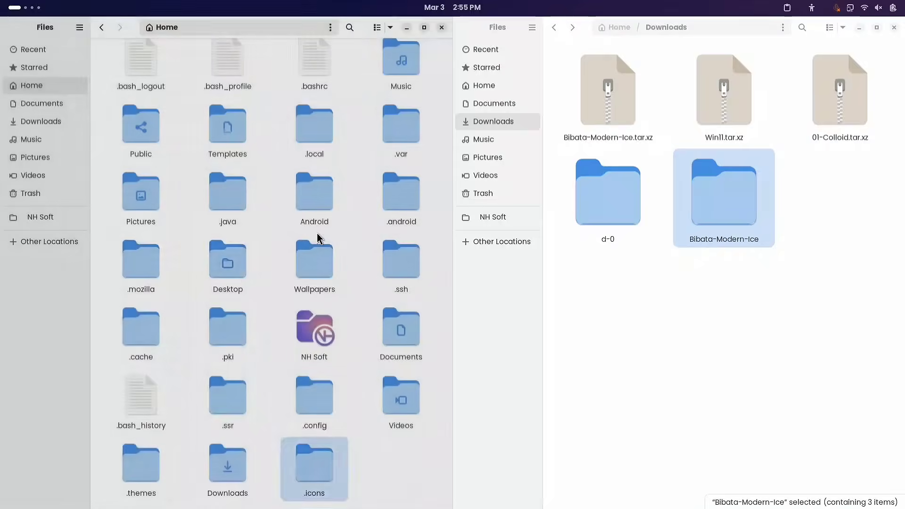
click(370, 463)
Step: Copy the extracted Bibata-Modern-Ice folder from Downloads into the .icons folder
double_click(314, 464)
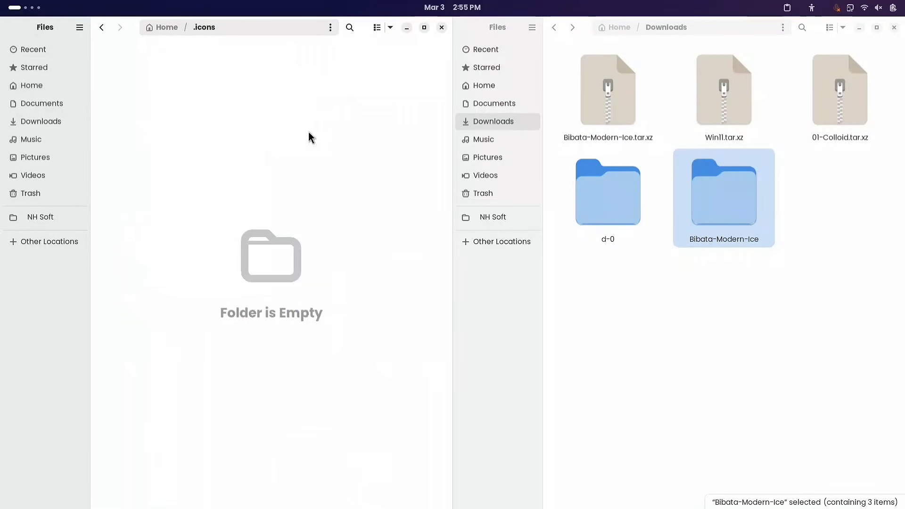
click(721, 219)
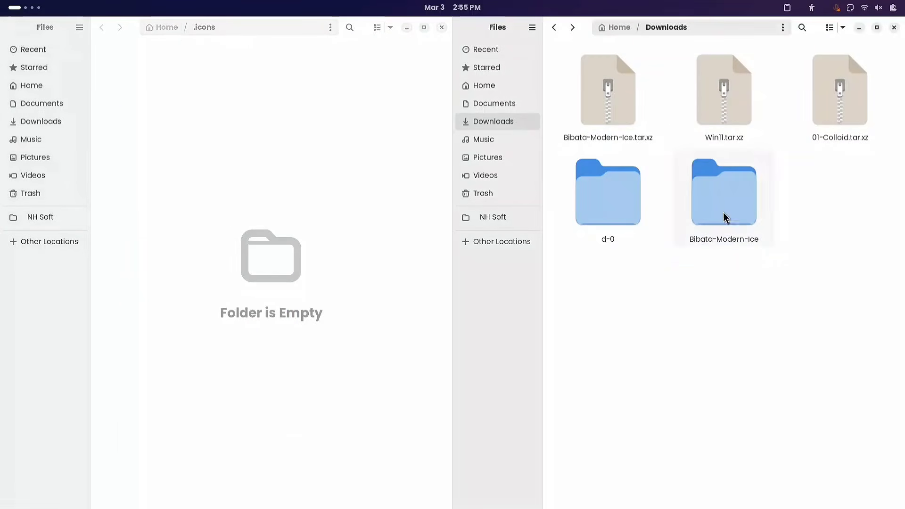
right_click(726, 210)
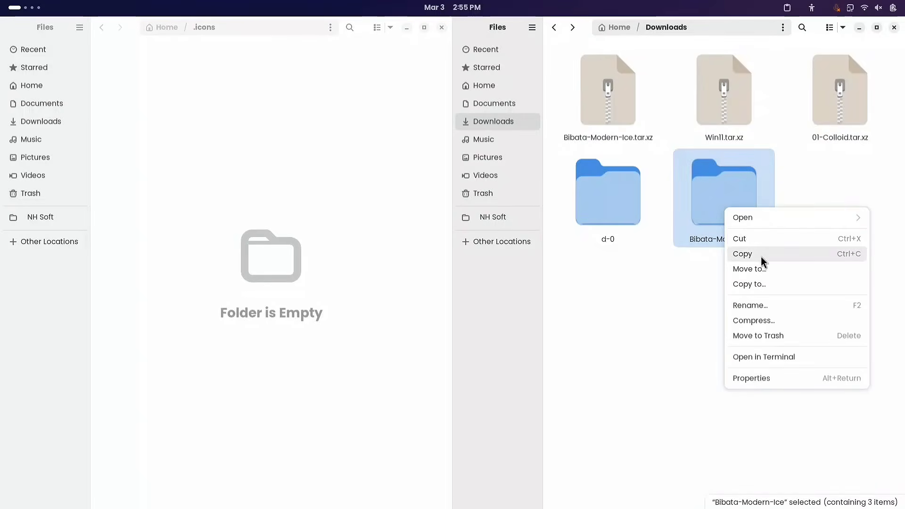
click(762, 257)
click(234, 115)
right_click(234, 115)
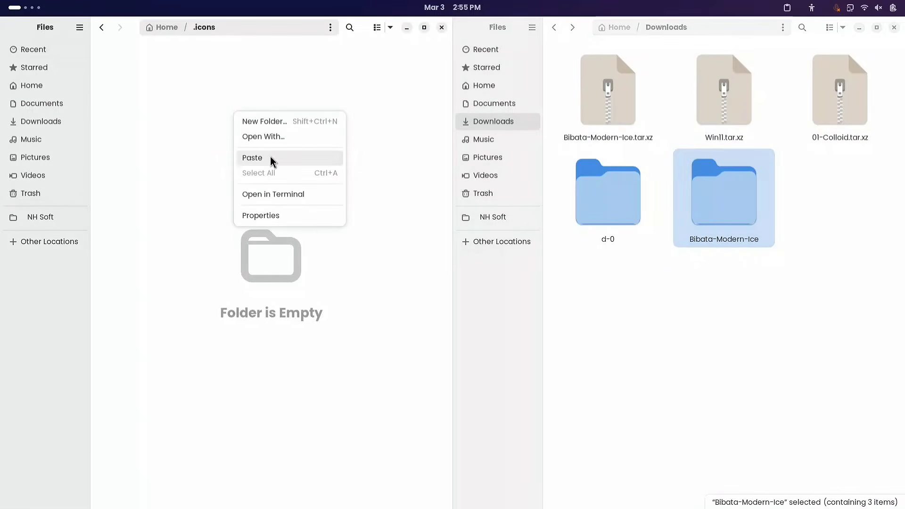
click(271, 158)
click(860, 142)
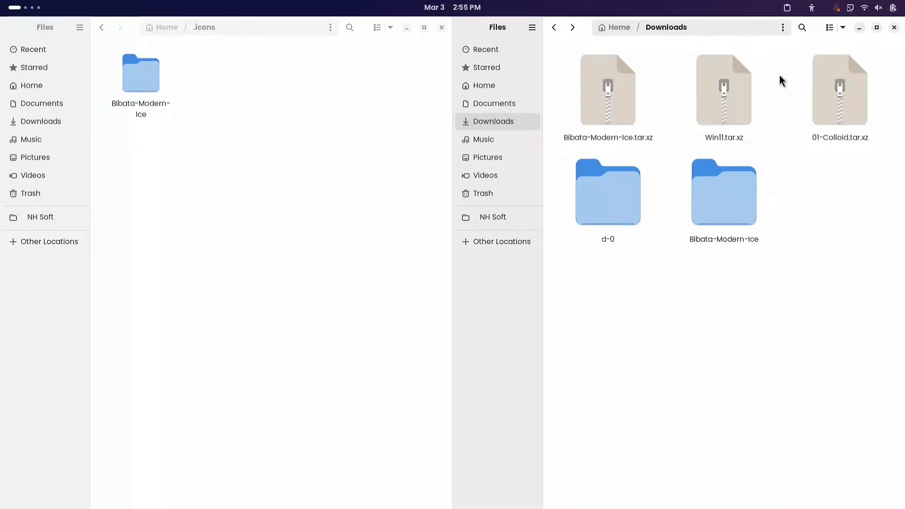
Step: Extract the Win11.tar.xz and 01-Colloid.tar.xz icon archives in the Downloads folder
right_click(713, 102)
click(740, 114)
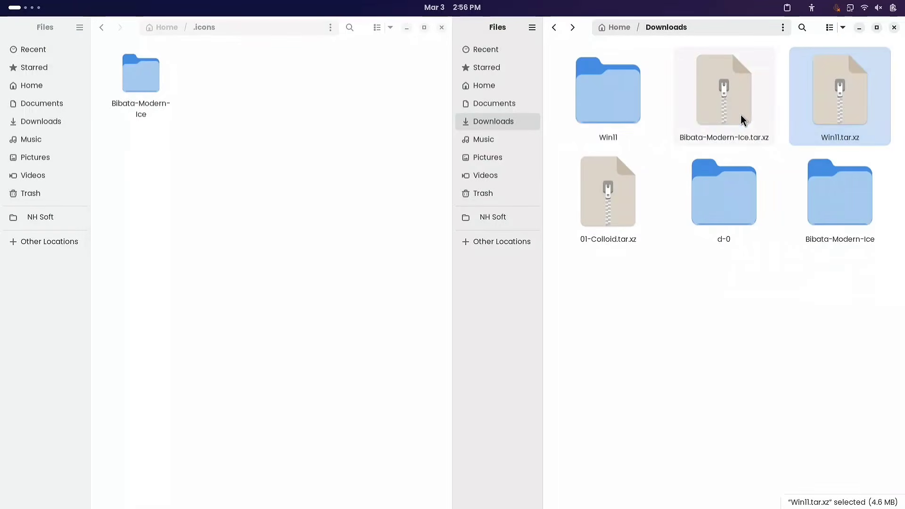
right_click(605, 217)
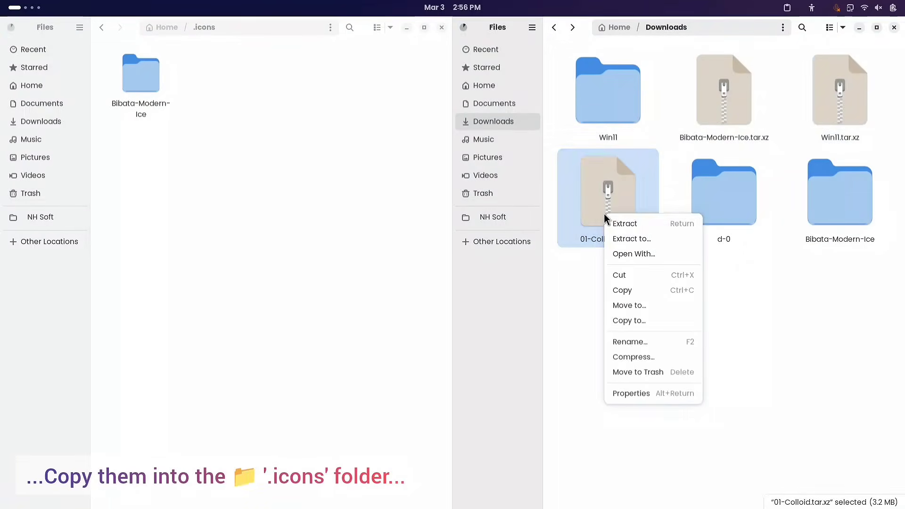
click(632, 224)
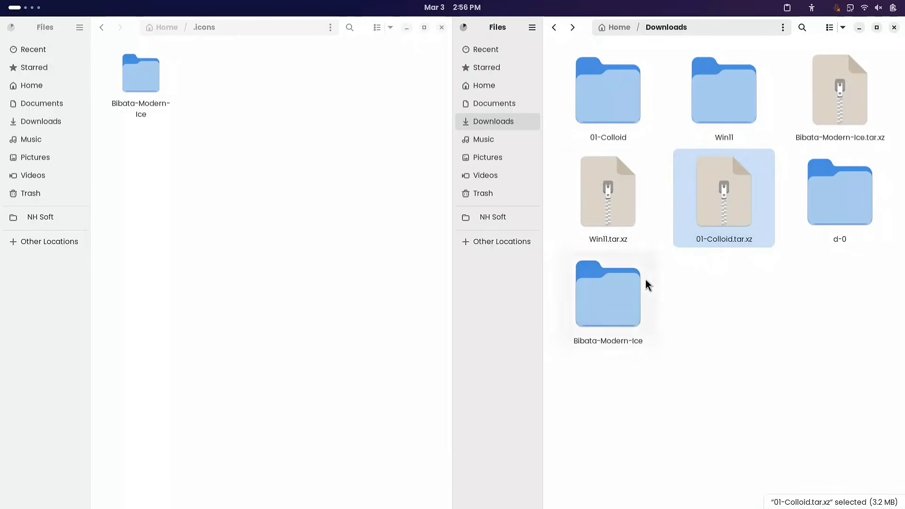
Step: Copy the Colloid, Colloid-light, Win11 and Win11-dark folders from the extracted archives into the .icons folder
click(687, 311)
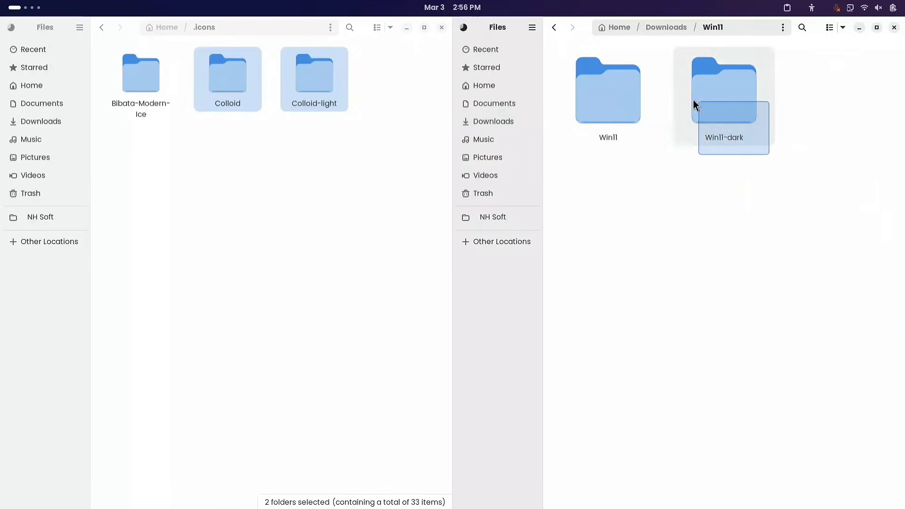
key(ctrl+a)
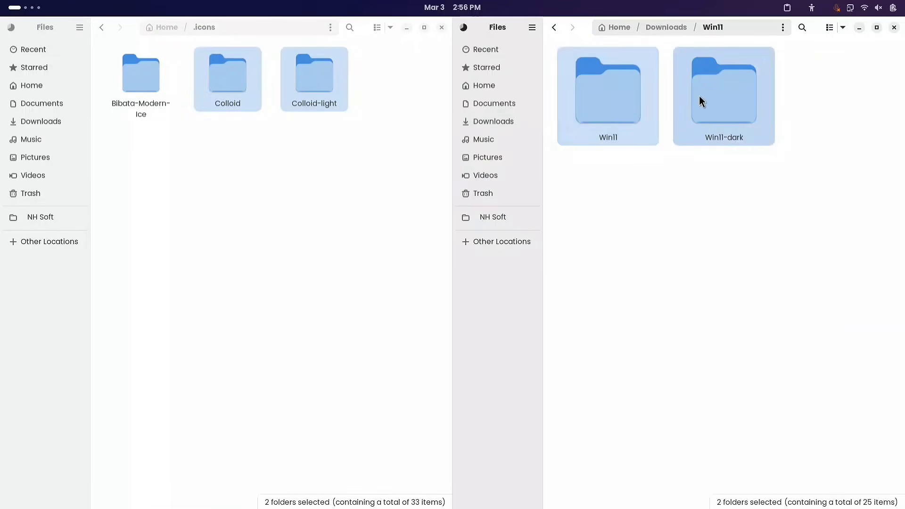
drag(739, 90, 295, 213)
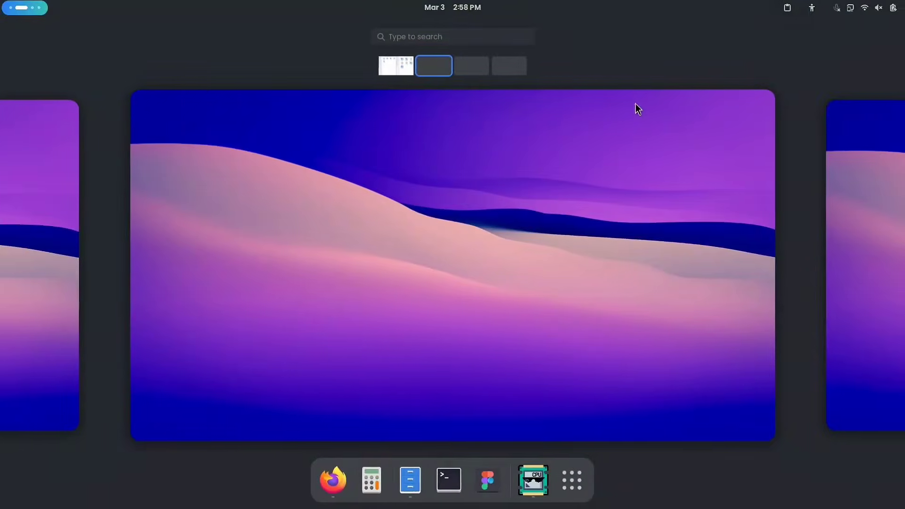
Step: Open Tweaks and set the cursor theme to Bibata-Modern-Ice in the appearance settings
text(twe)
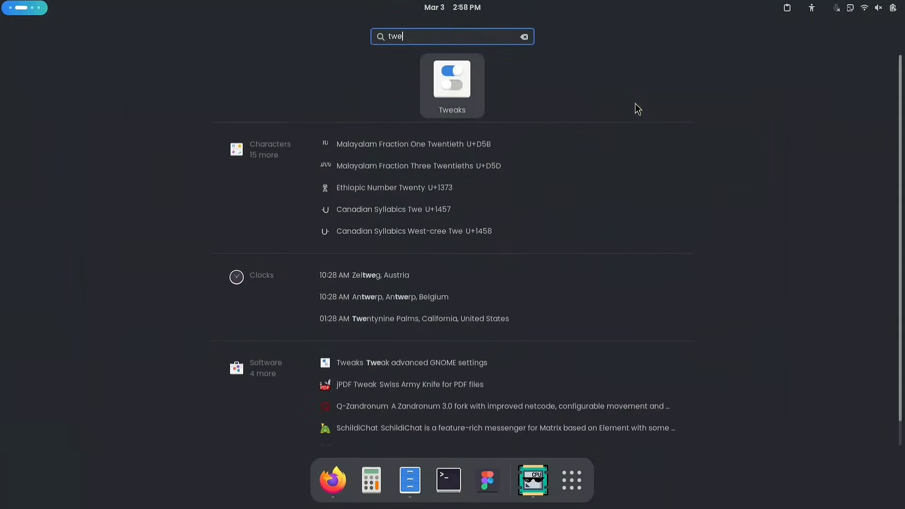
key(Return)
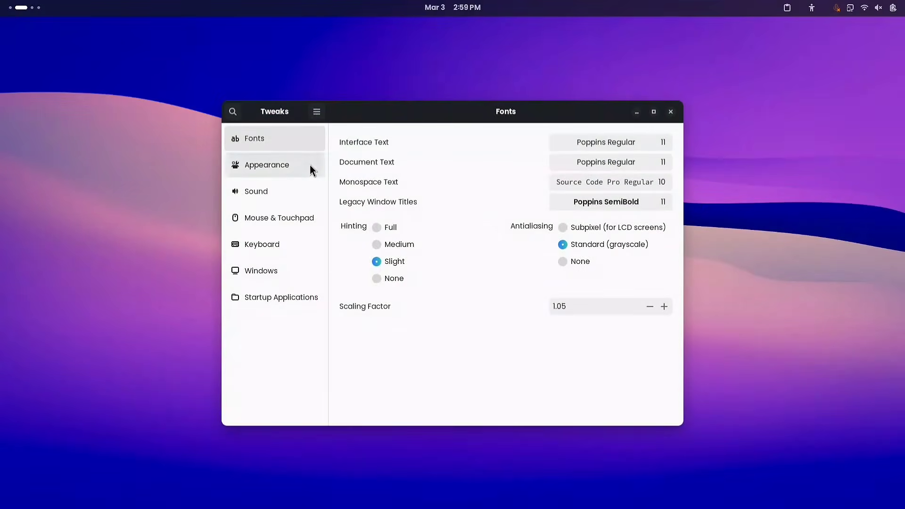
click(310, 166)
click(417, 166)
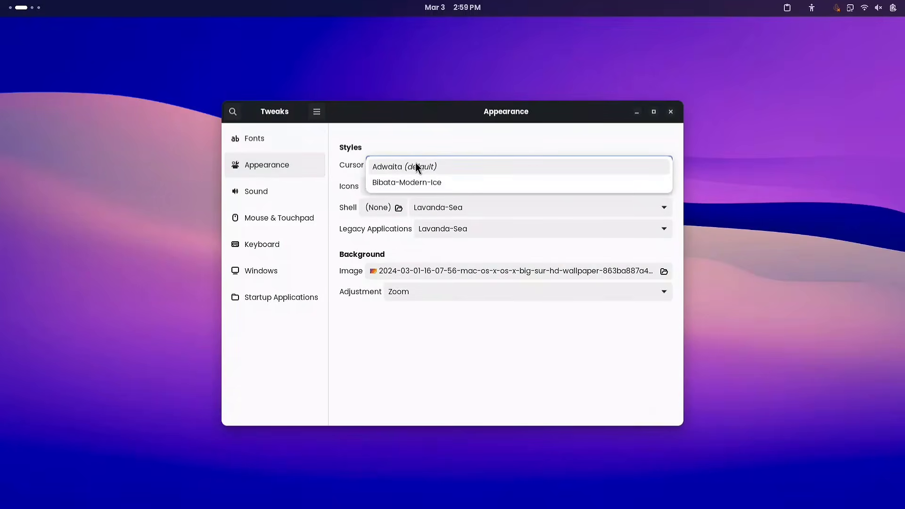
click(442, 182)
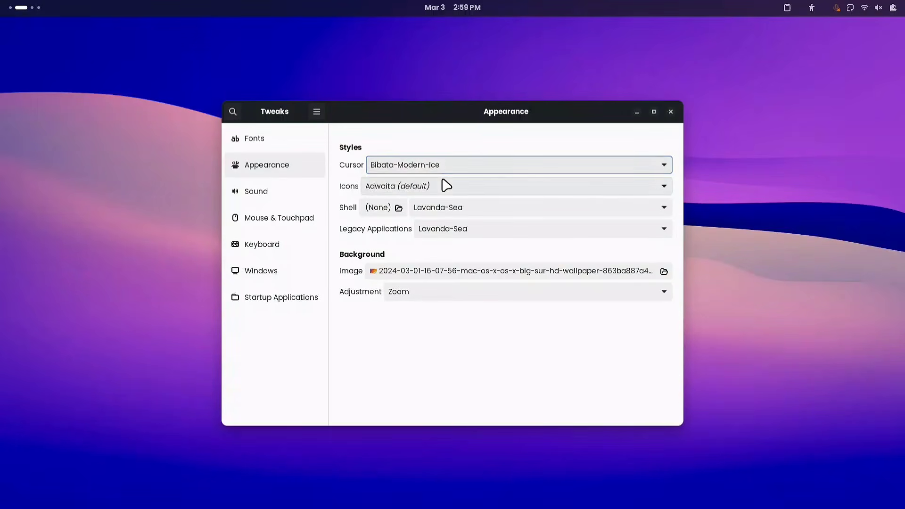
Step: Look over the application grid with the default icons and set the icon theme to Colloid
key(super+a)
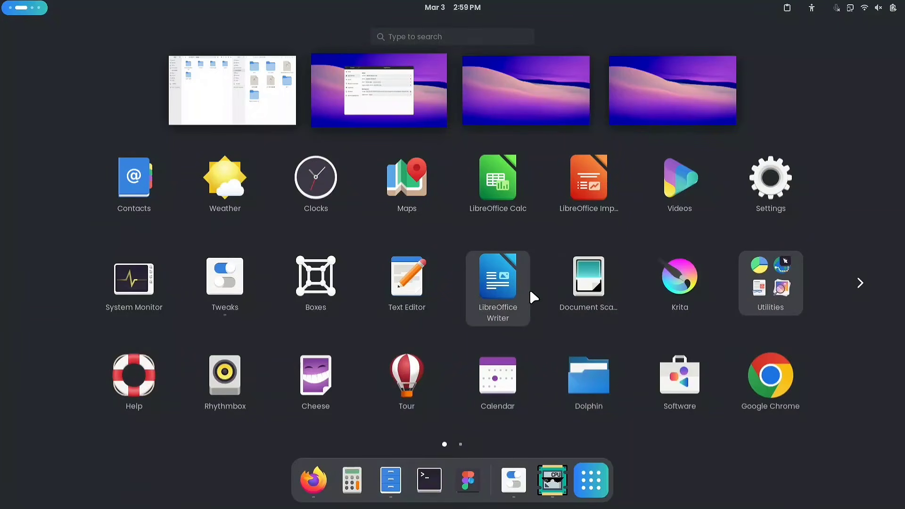
scroll(463, 247, down, 1)
key(Escape)
key(Escape)
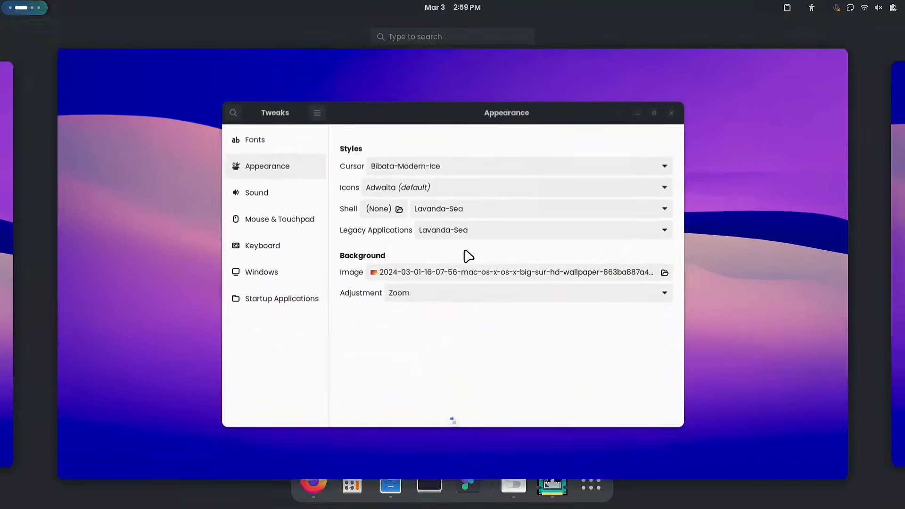
click(410, 187)
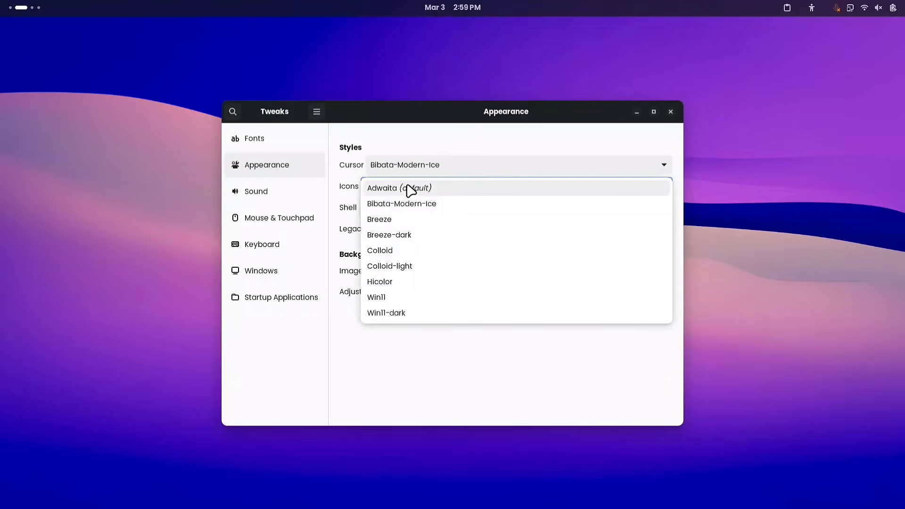
click(405, 251)
Step: Examine the Colloid icons in the application grid and in the system quick settings
key(super)
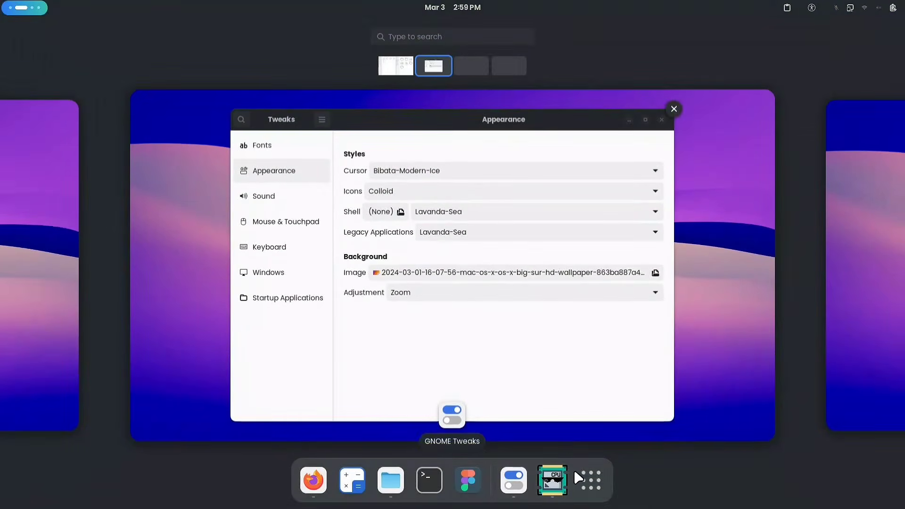
click(589, 479)
scroll(507, 254, down, 1)
scroll(508, 253, up, 1)
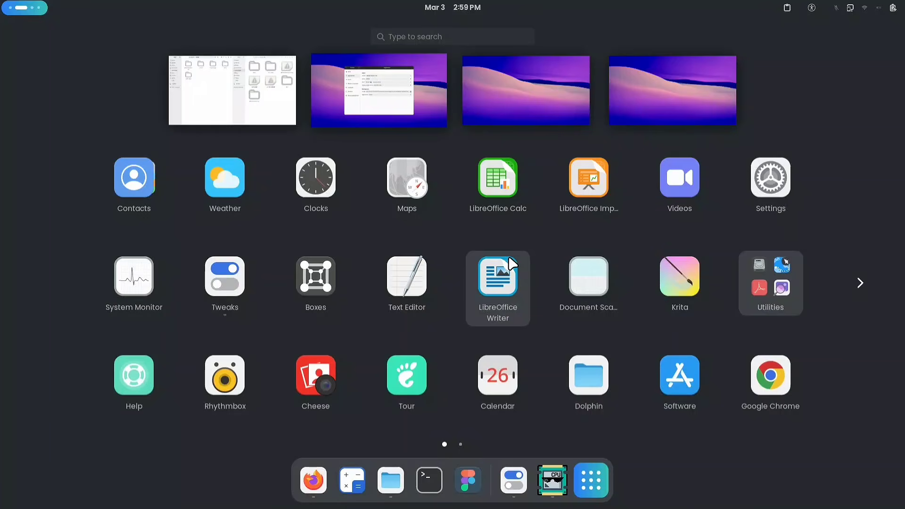
key(super)
click(885, 10)
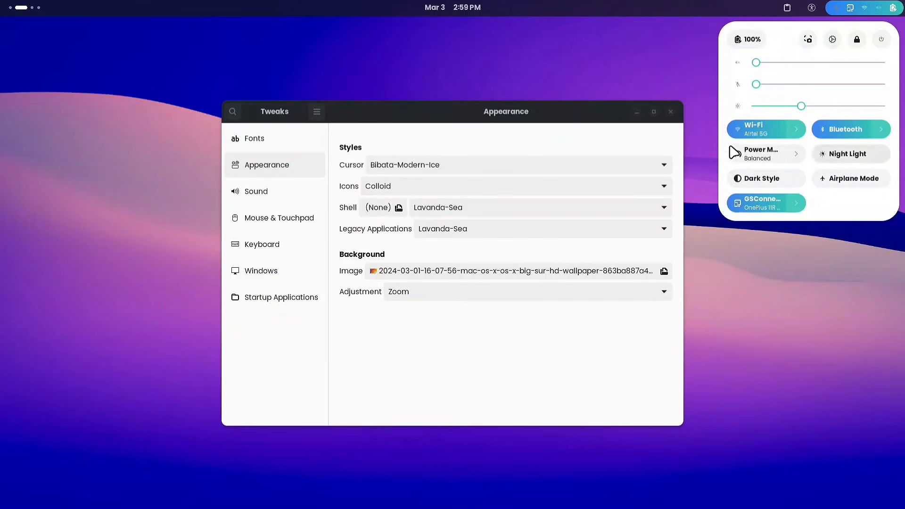
Step: Set the icon theme to Win11 in the appearance settings
click(437, 193)
click(437, 194)
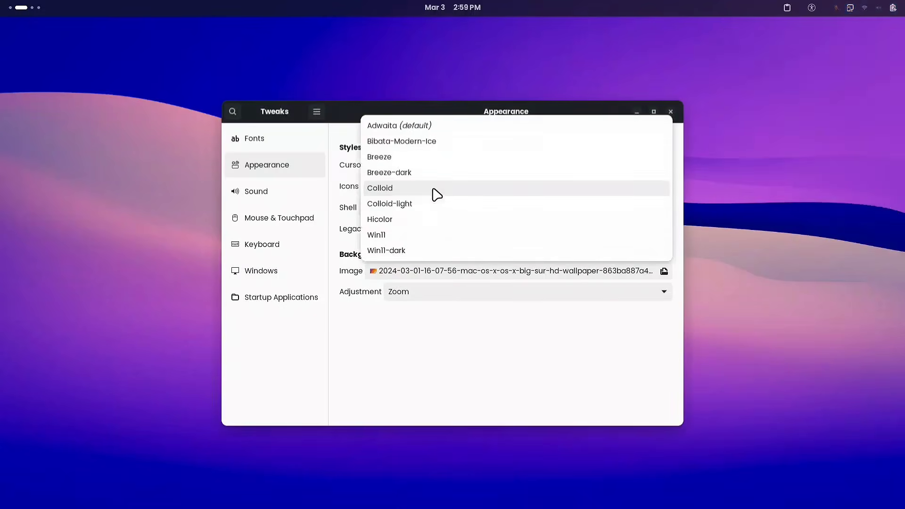
click(386, 238)
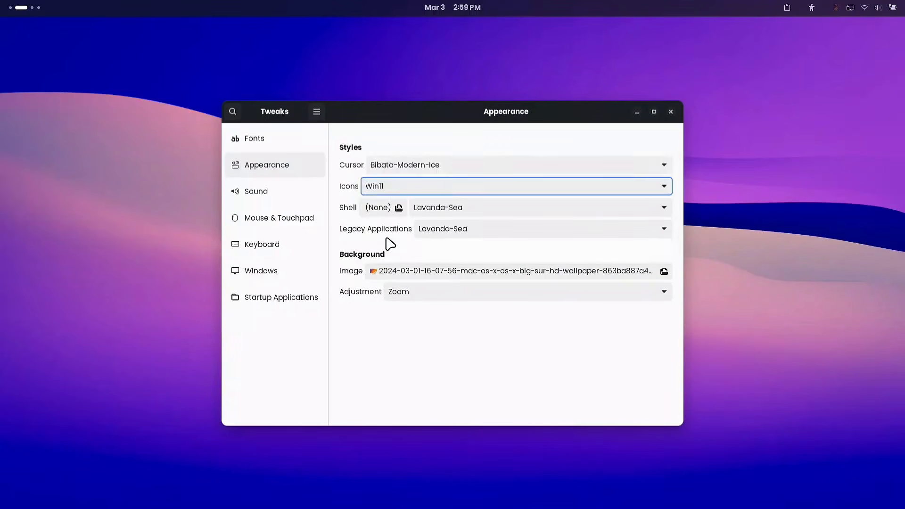
Step: Examine the Win11 icons in the quick settings, the application grid and the Utilities folder
click(896, 5)
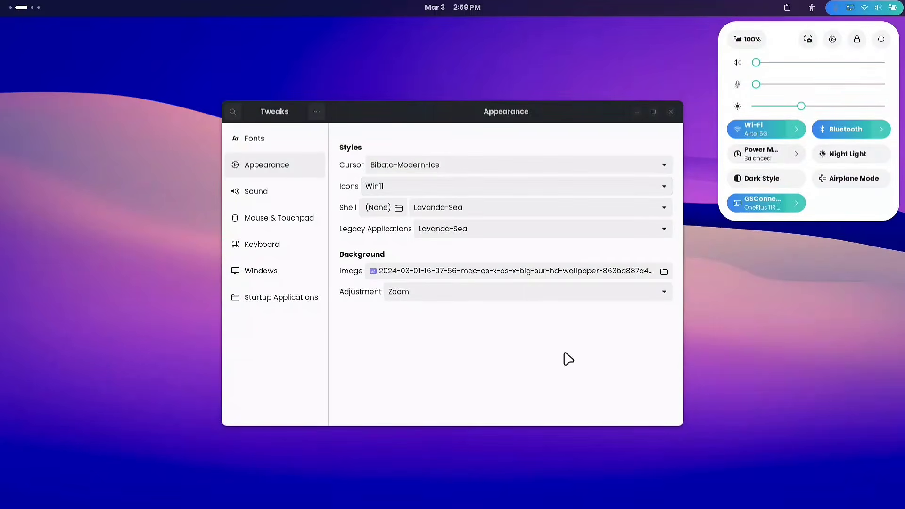
key(super)
click(579, 484)
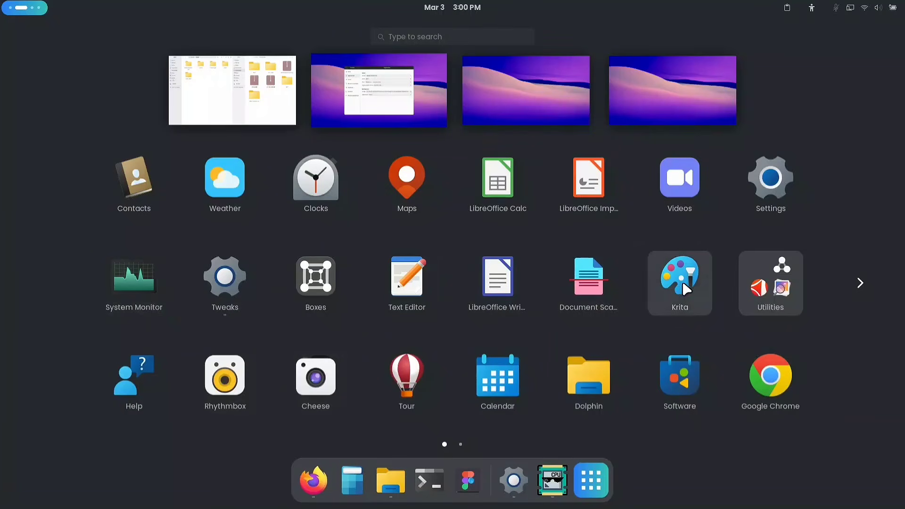
click(786, 267)
click(797, 287)
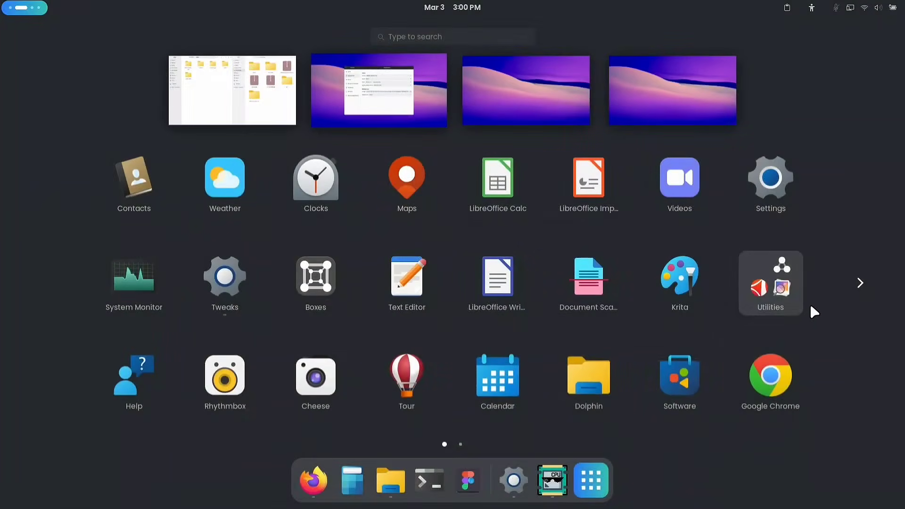
click(747, 276)
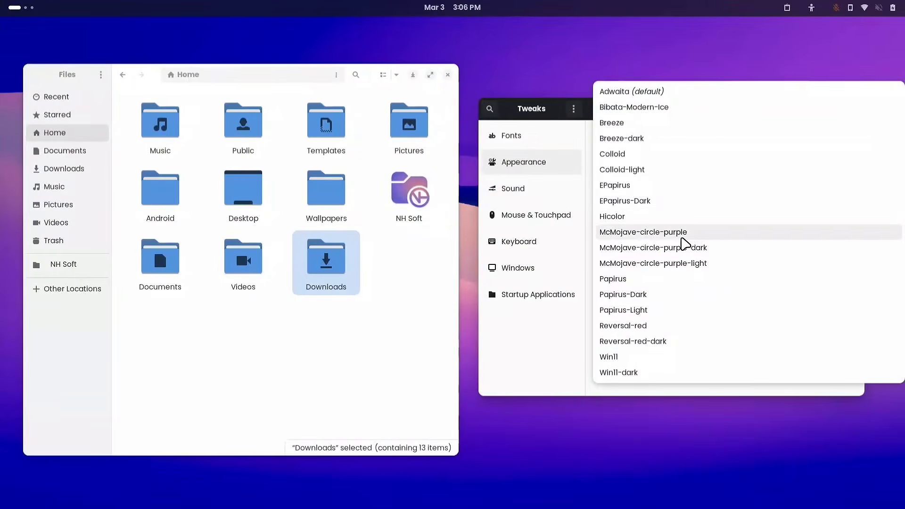
Step: Apply the McMojave-circle-purple icon theme and examine its icons in Files and on both application grid pages
click(654, 232)
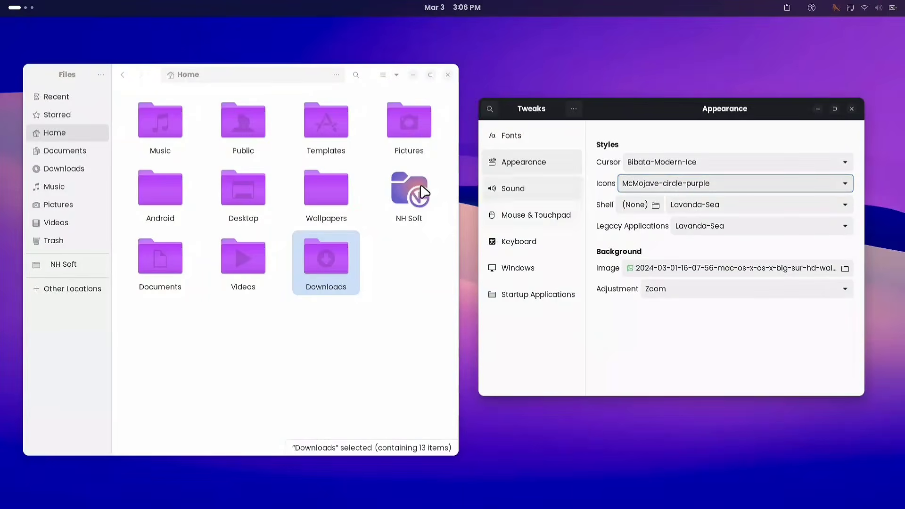
click(402, 289)
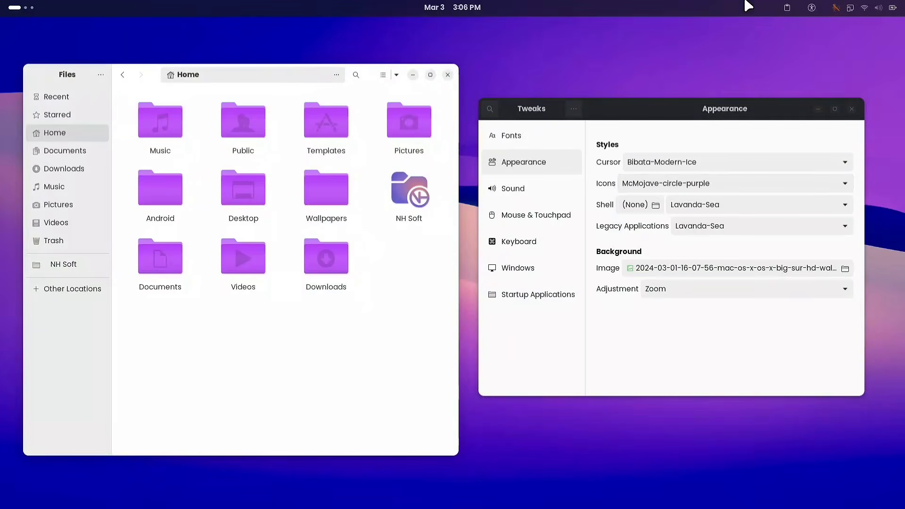
key(super)
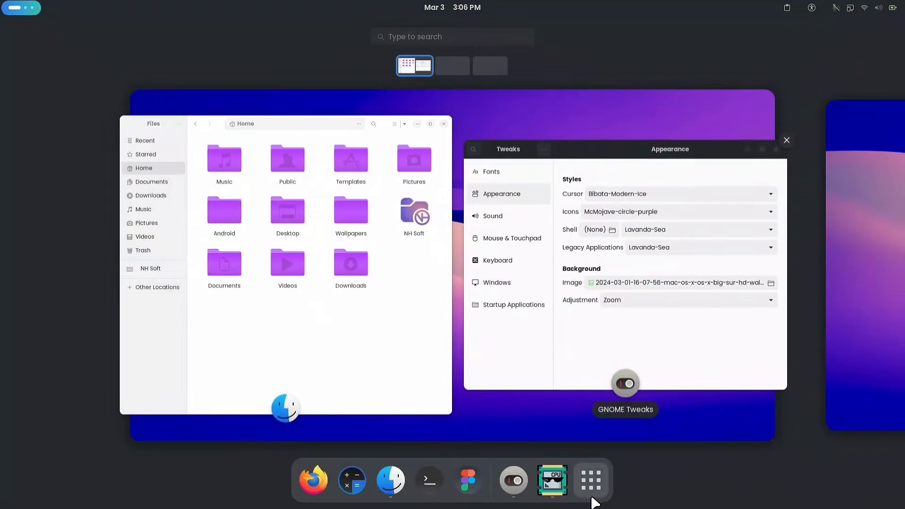
click(592, 481)
scroll(567, 350, down, 1)
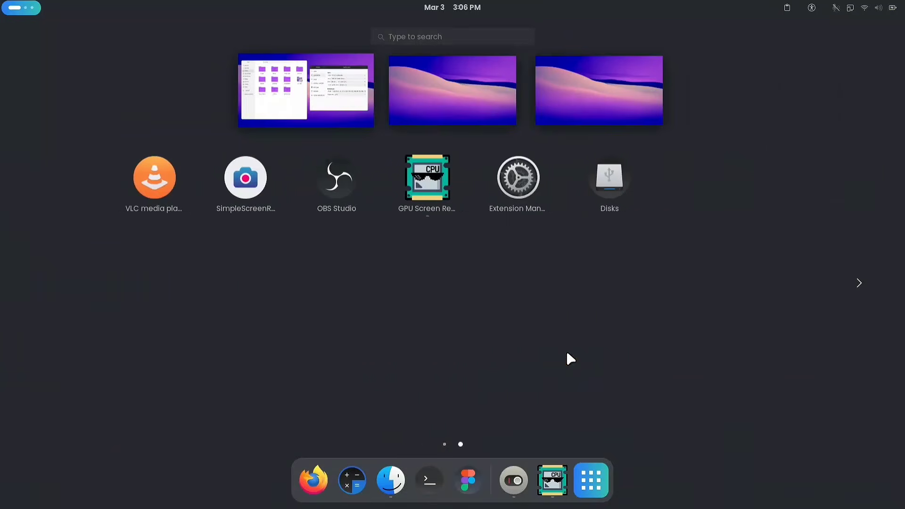
scroll(456, 333, up, 1)
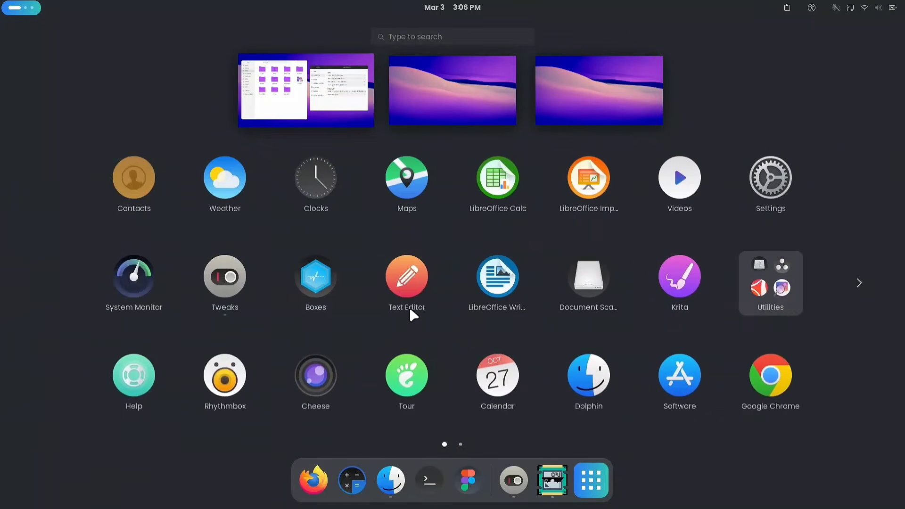
key(super)
Step: Apply the Reversal-red icon theme and examine its icons in the application grid and the Utilities folder
click(652, 282)
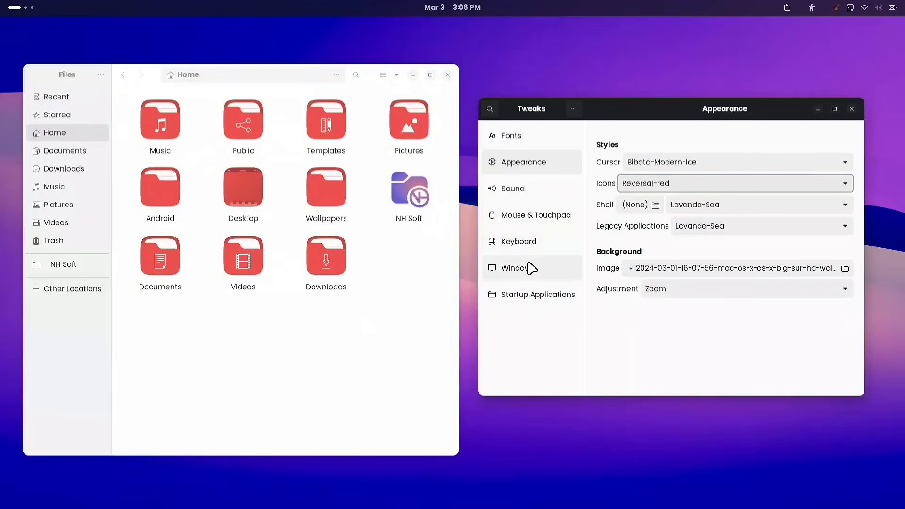
key(super)
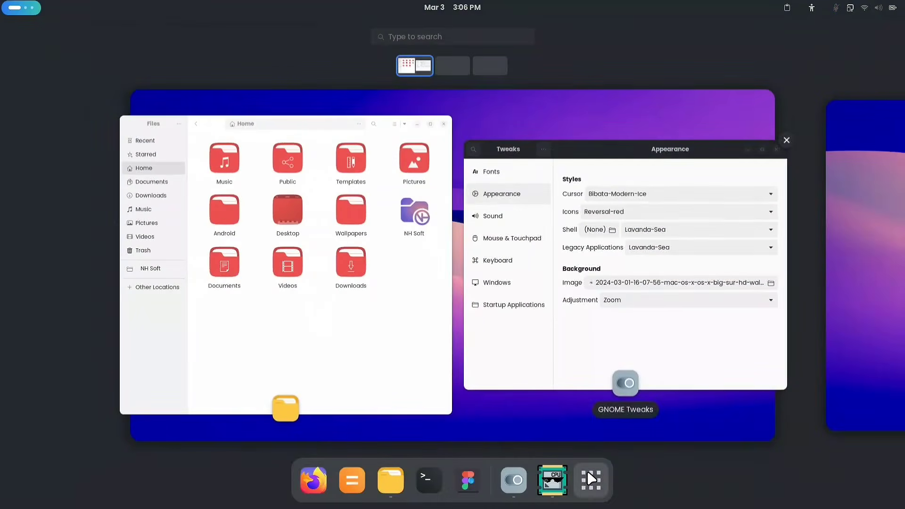
click(591, 480)
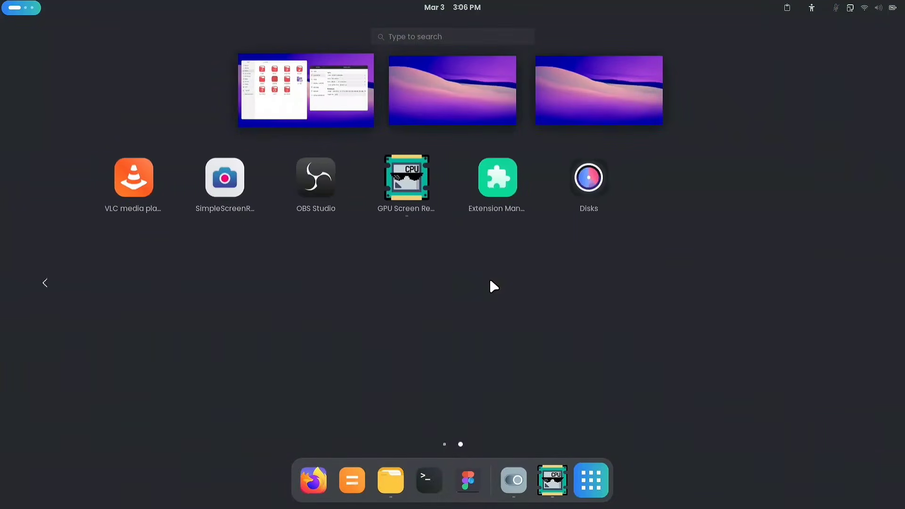
click(771, 287)
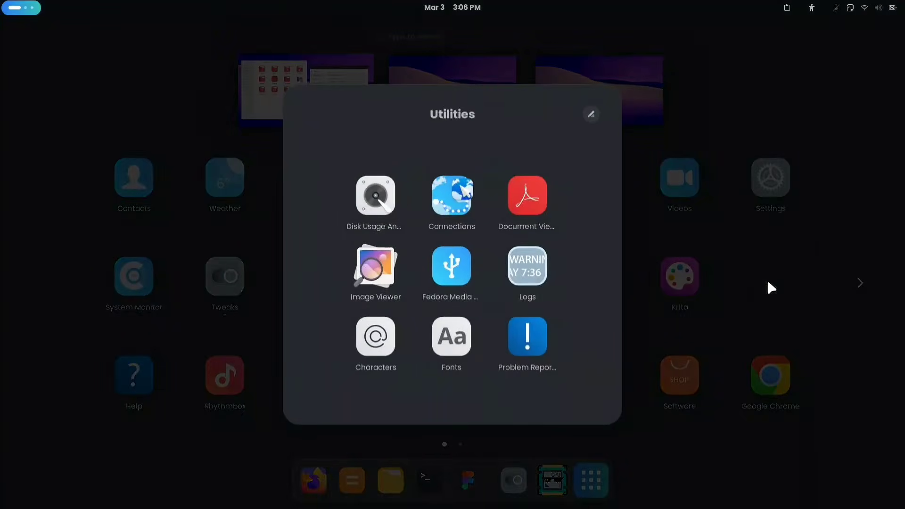
key(Escape)
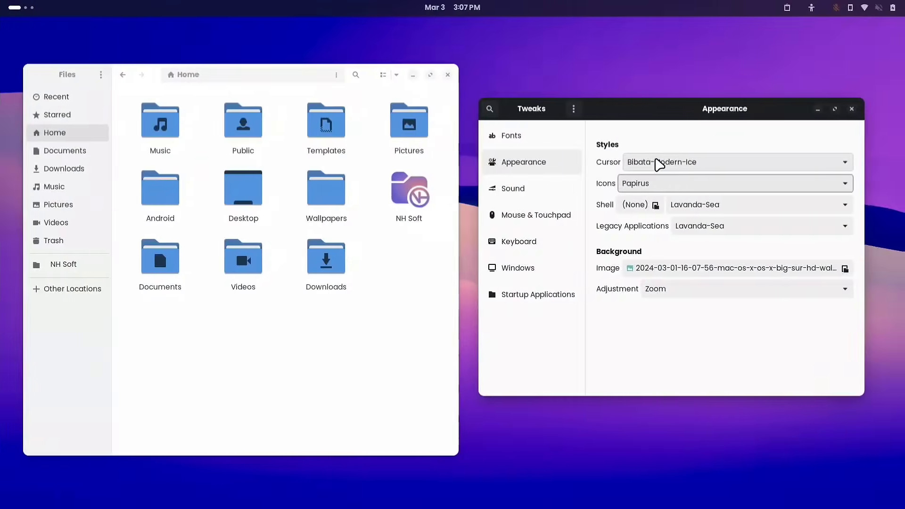
Step: Check the available cursor themes in the appearance settings without changing the selection
click(656, 162)
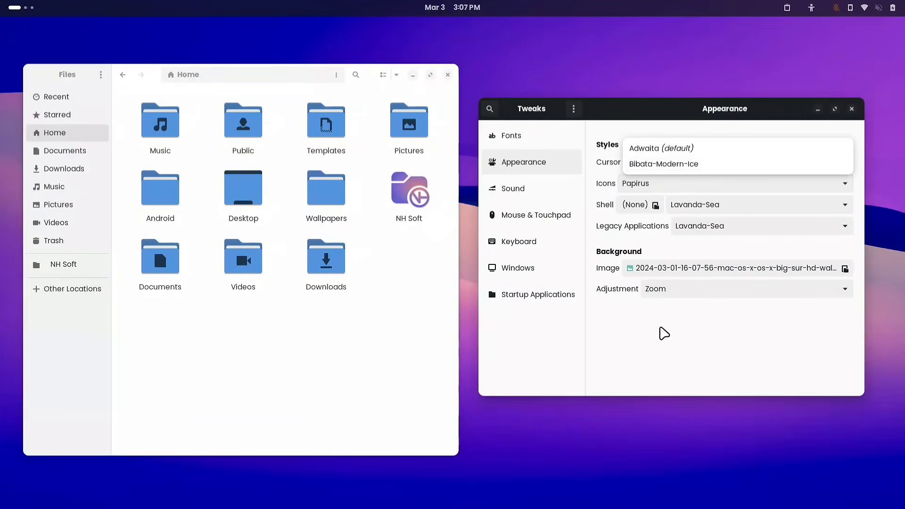
click(642, 283)
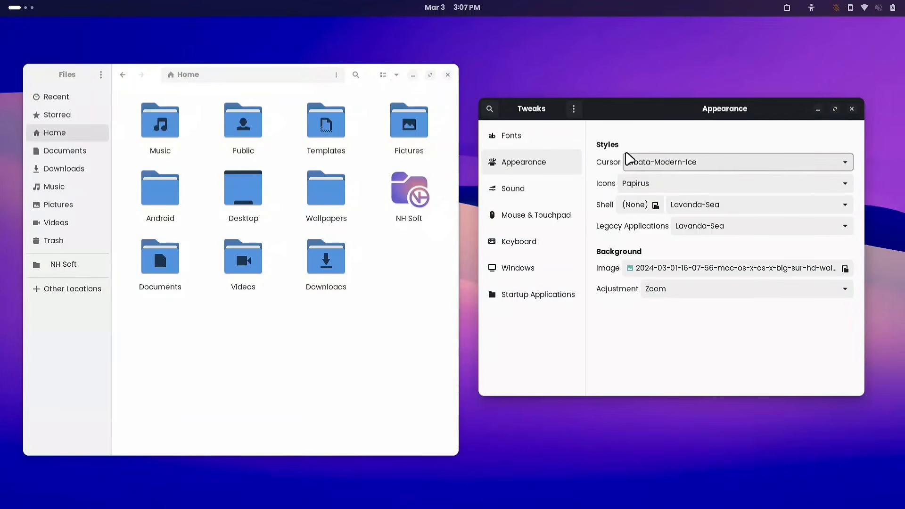
Step: Open the Cursor Size options in the Seeing section of the Accessibility settings and try different cursor sizes
key(super)
text(se)
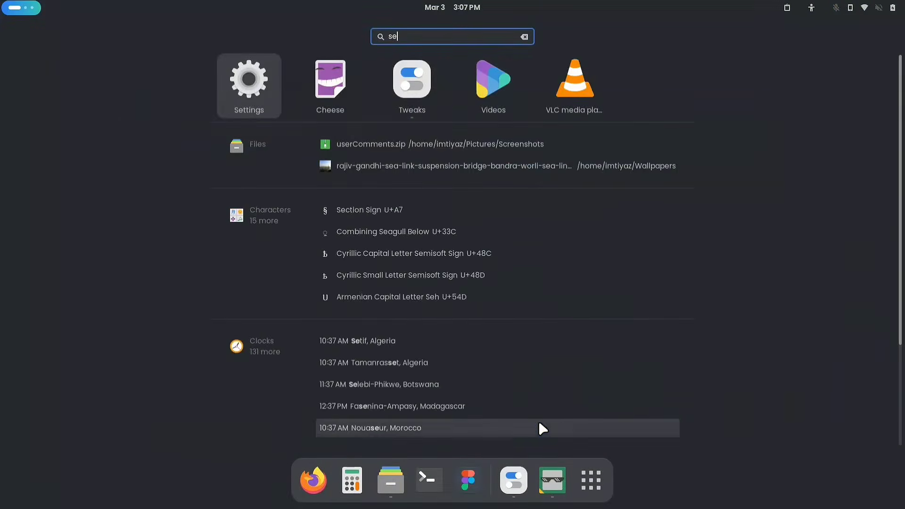
key(Return)
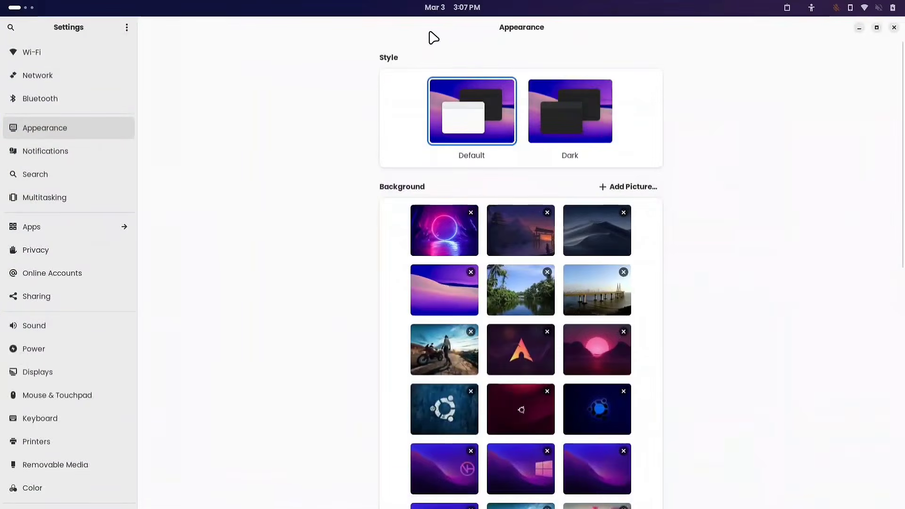
scroll(78, 372, down, 5)
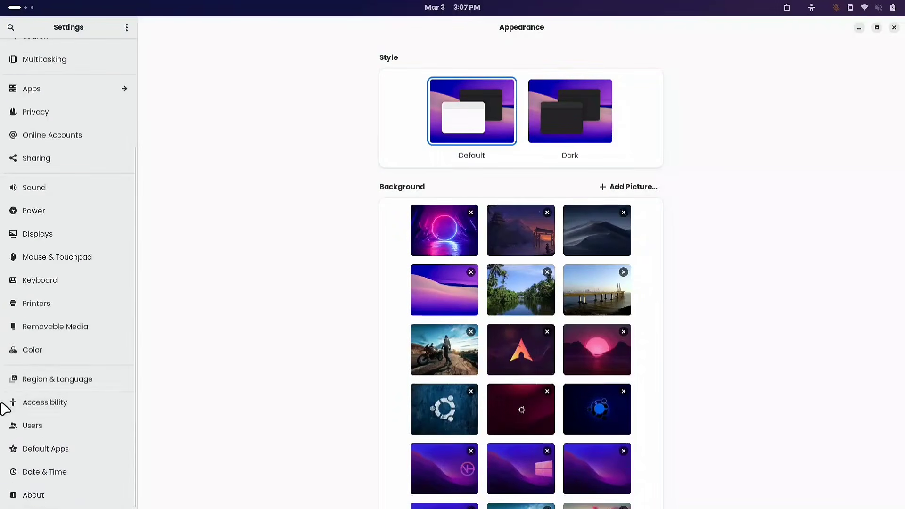
click(90, 405)
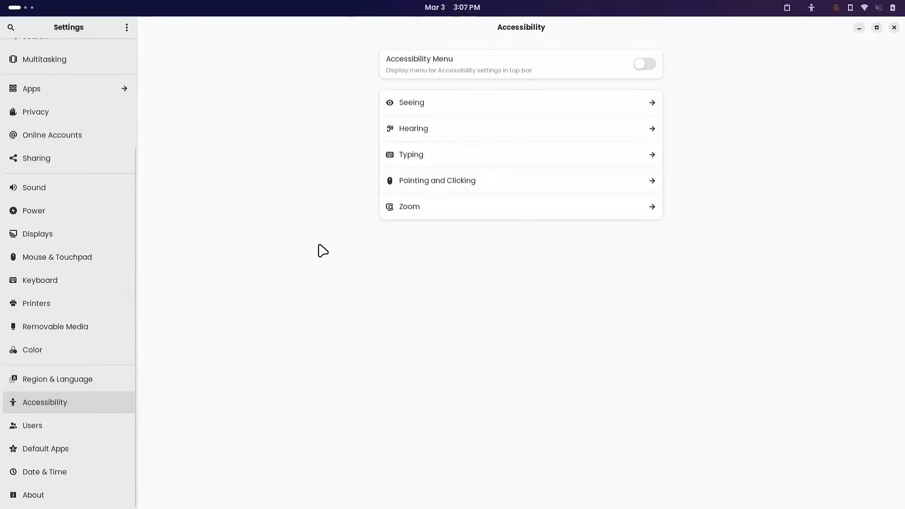
click(478, 110)
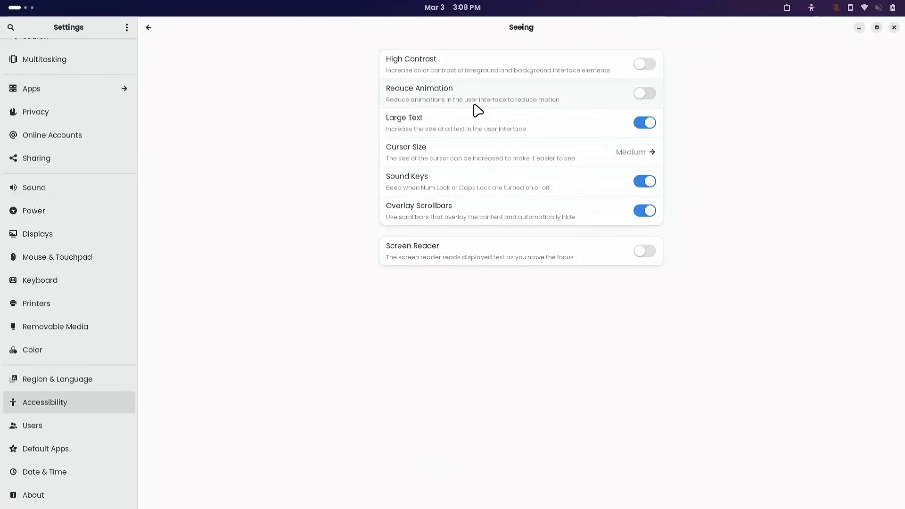
click(605, 157)
click(554, 271)
click(344, 273)
click(399, 282)
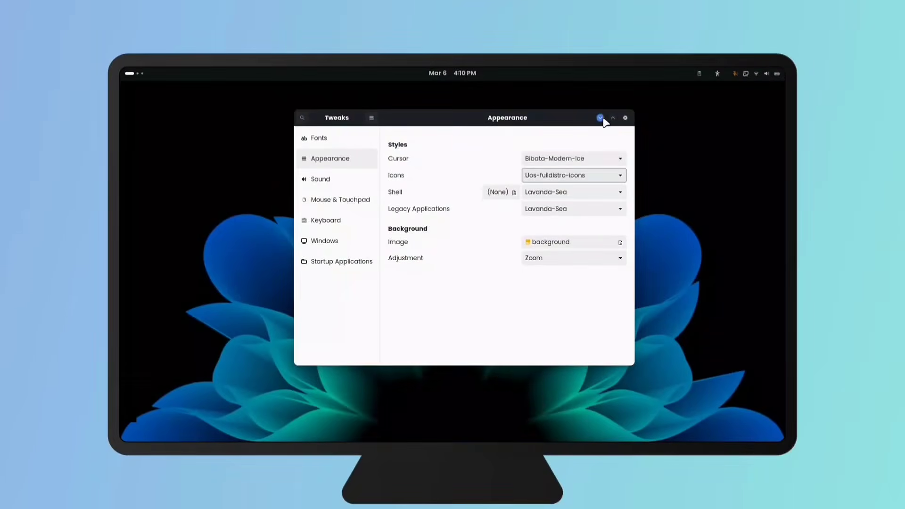
Step: Examine the Uos-fulldistro-icons theme in Files, the quick settings and on both application grid pages
click(601, 118)
key(super)
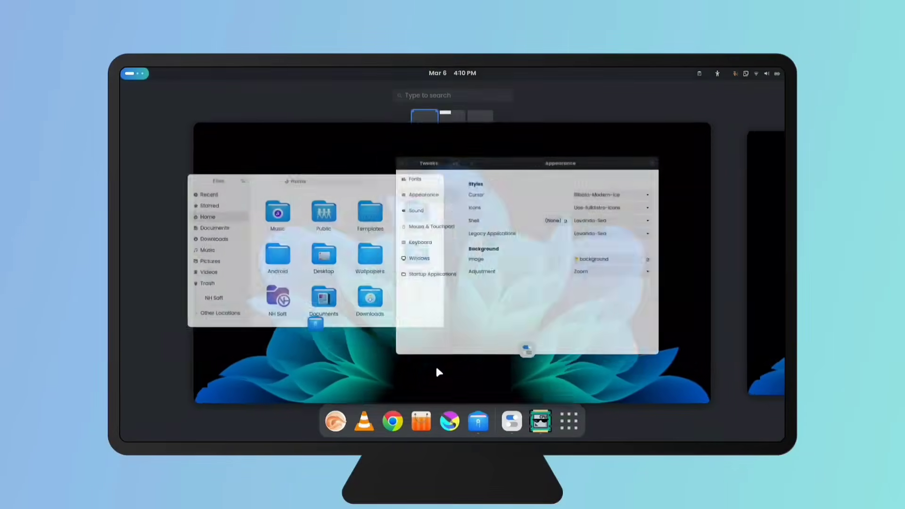
click(424, 315)
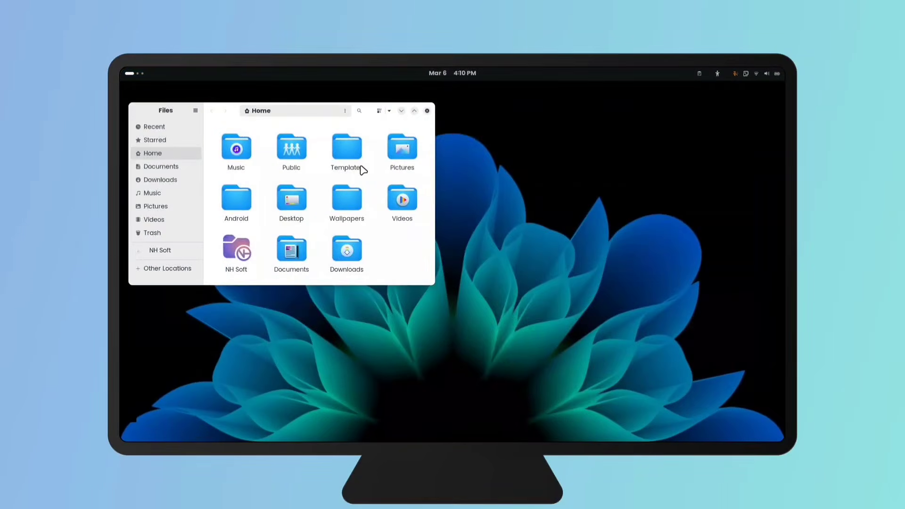
key(super+s)
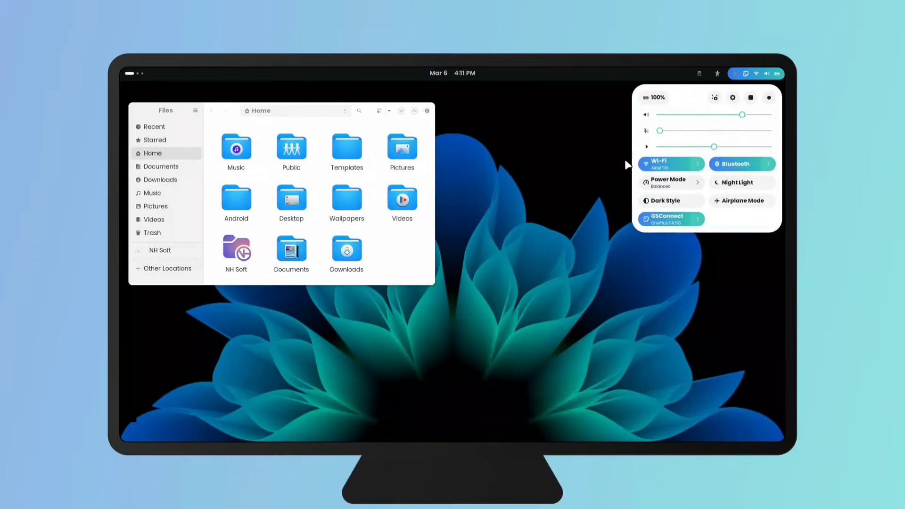
key(Escape)
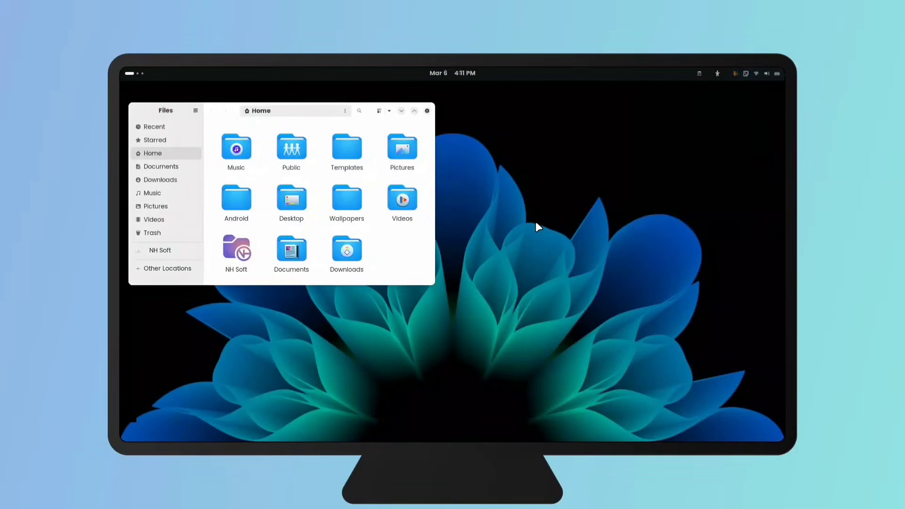
key(super)
key(super)
scroll(582, 281, down, 1)
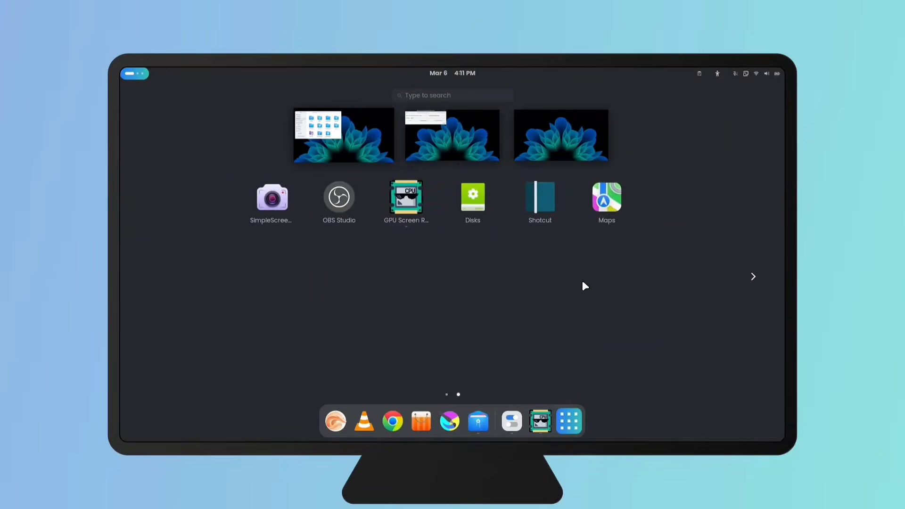
scroll(581, 281, up, 1)
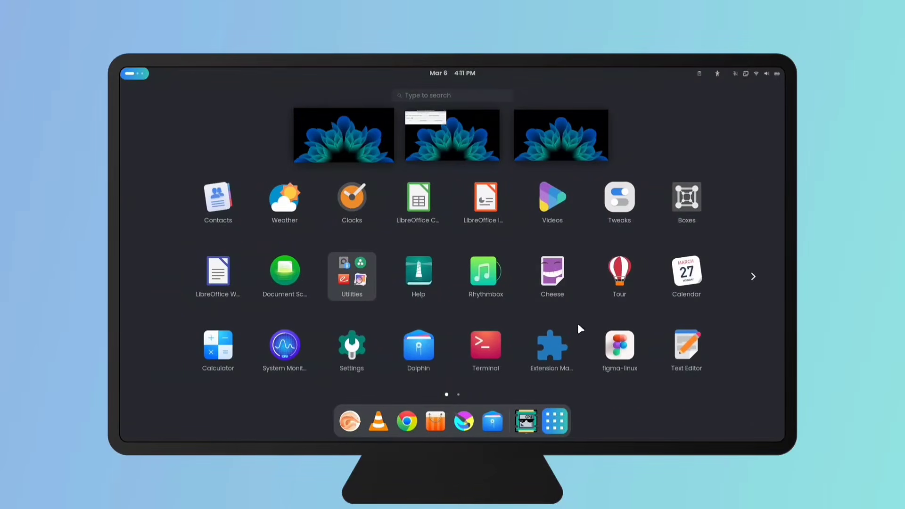
Step: Install the Blur my Shell extension through Extension Manager and show the installed extensions
click(552, 349)
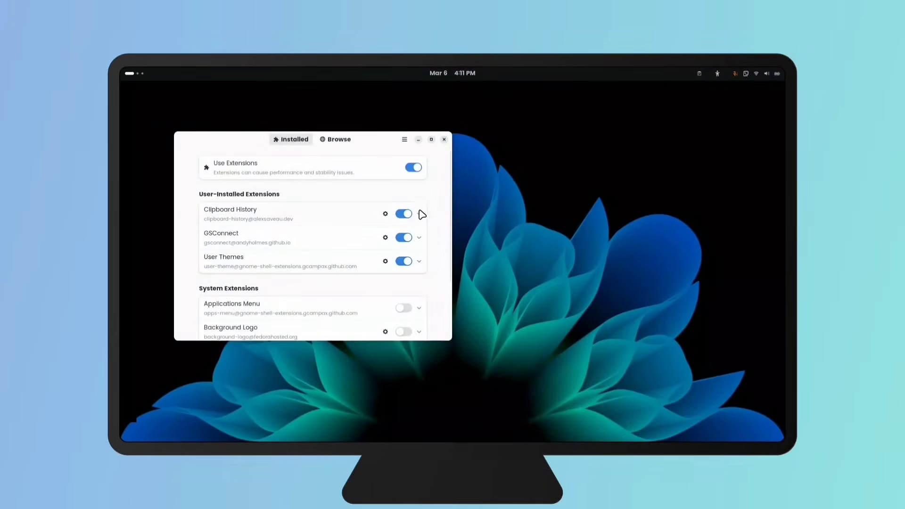
click(340, 140)
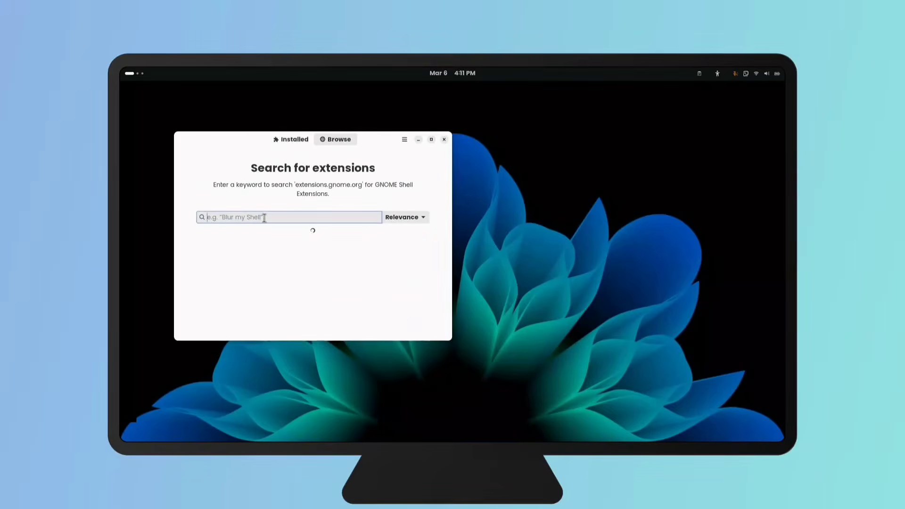
text(blur my shell)
click(396, 250)
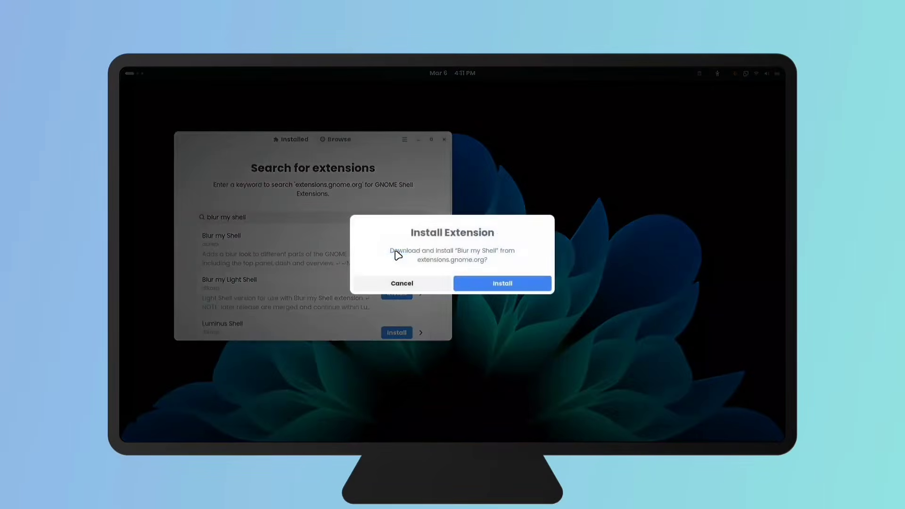
click(484, 278)
click(291, 139)
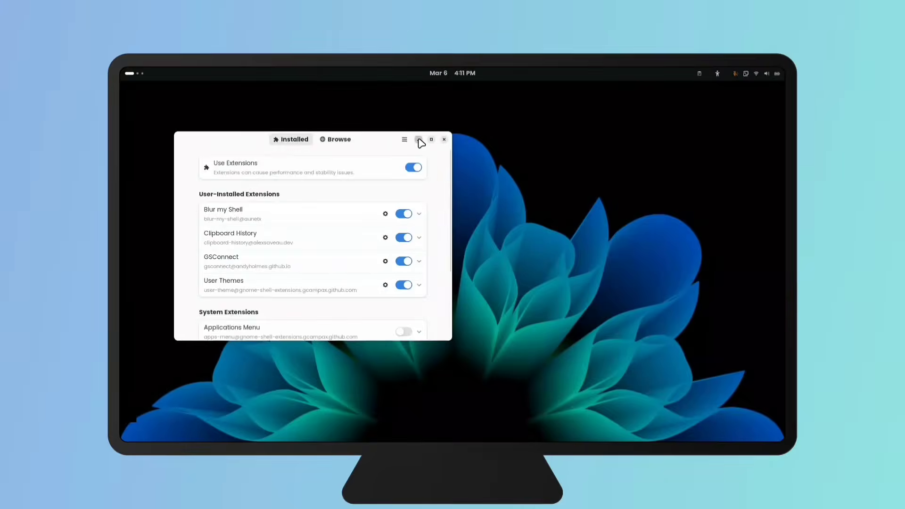
Step: Examine the background blur effect in the activities overview and on both application grid pages
click(418, 139)
key(super)
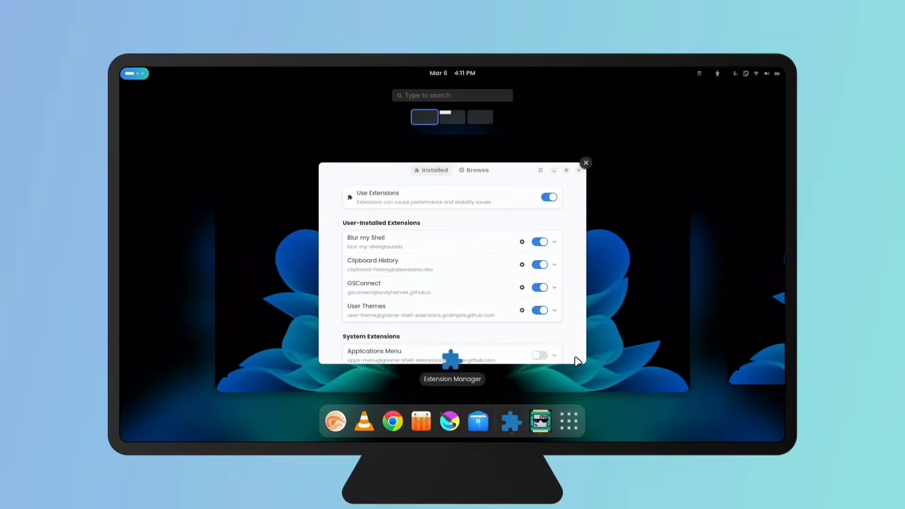
click(567, 421)
scroll(544, 299, down, 1)
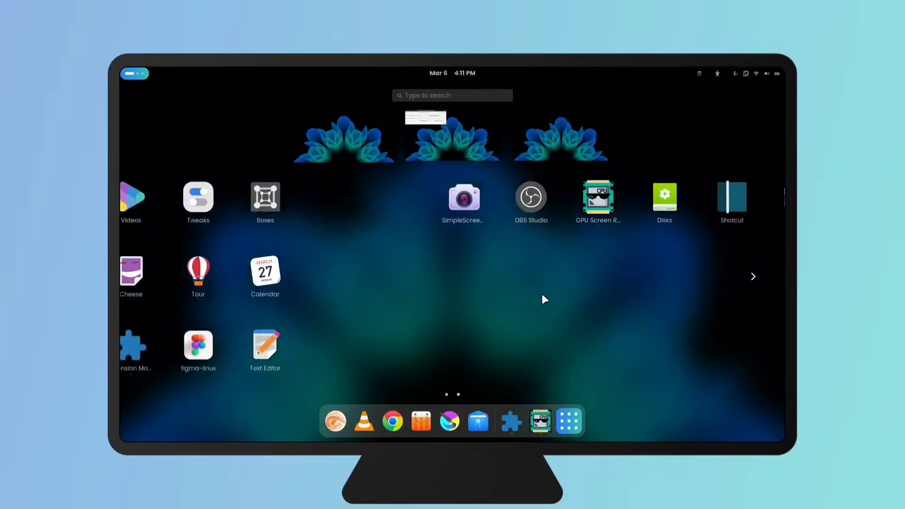
scroll(543, 295, up, 1)
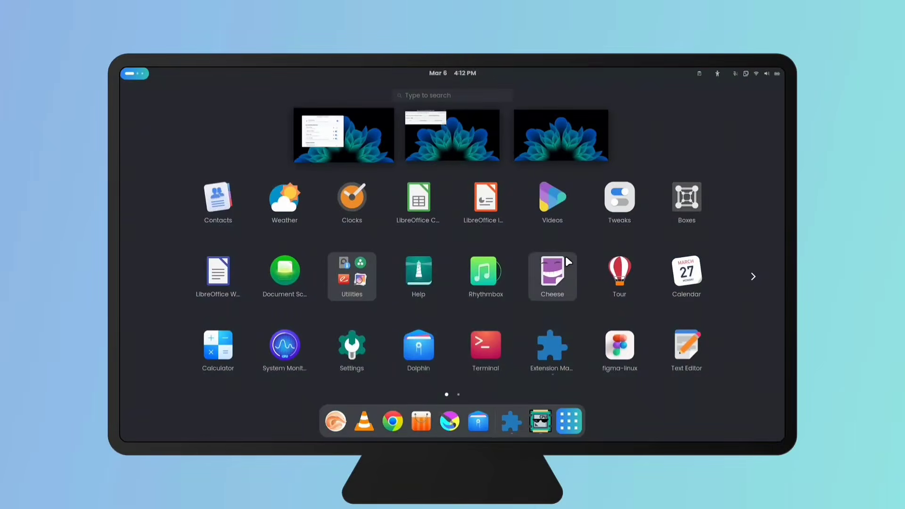
scroll(565, 258, down, 1)
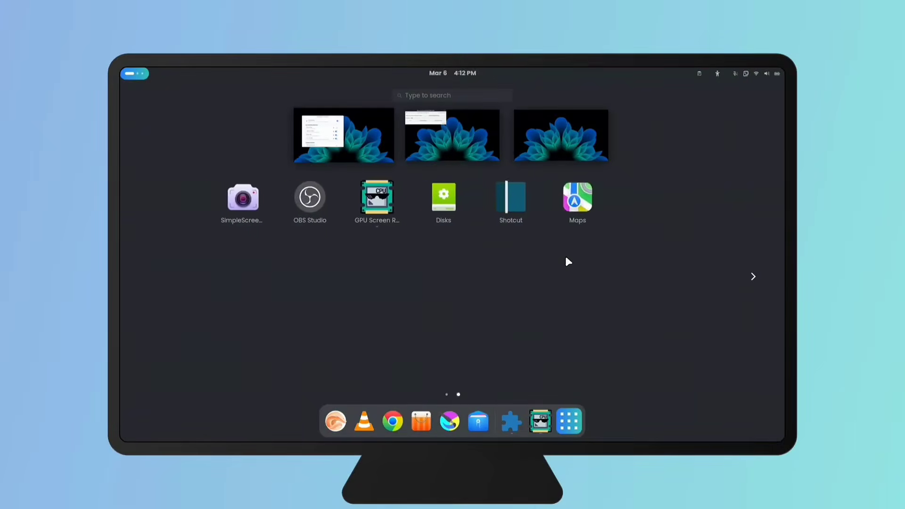
scroll(565, 256, up, 1)
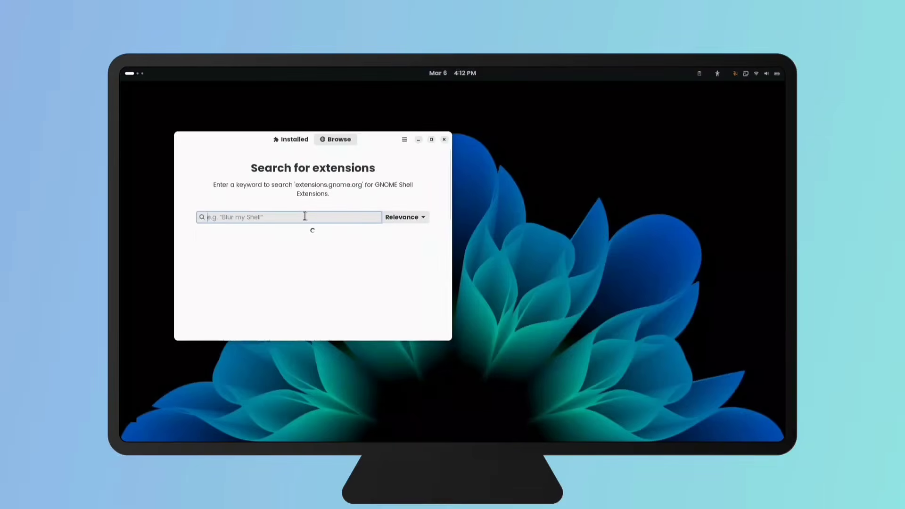
Step: Search for Dash to dock, install the Dash to Dock extension and clear the desktop to view the dock
text(to dock)
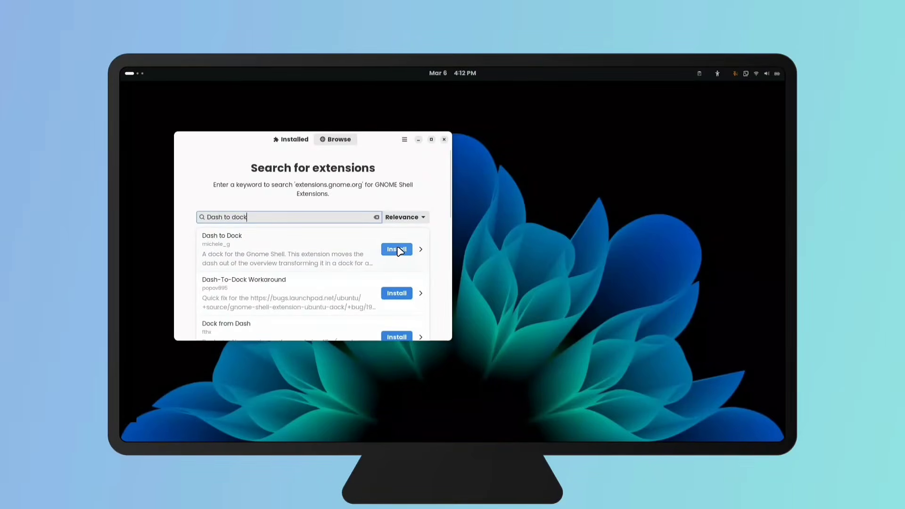
click(397, 249)
click(471, 278)
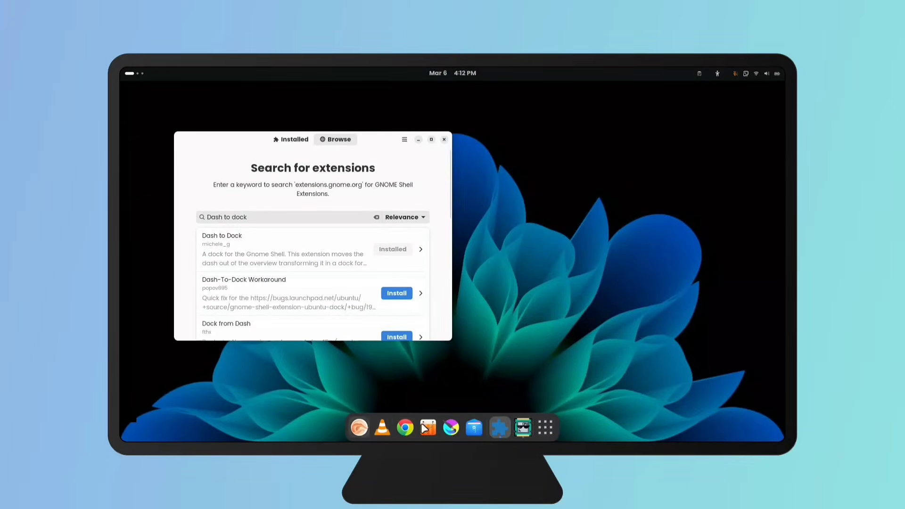
drag(378, 136, 413, 104)
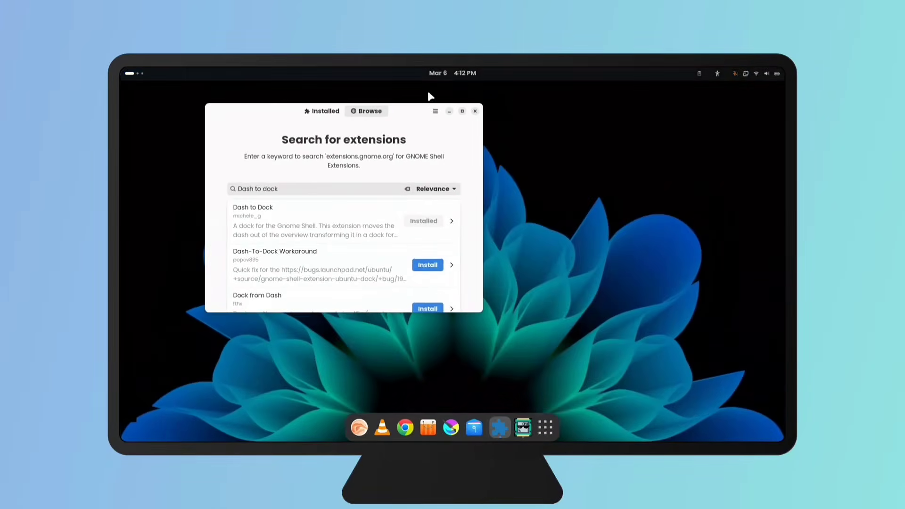
click(450, 112)
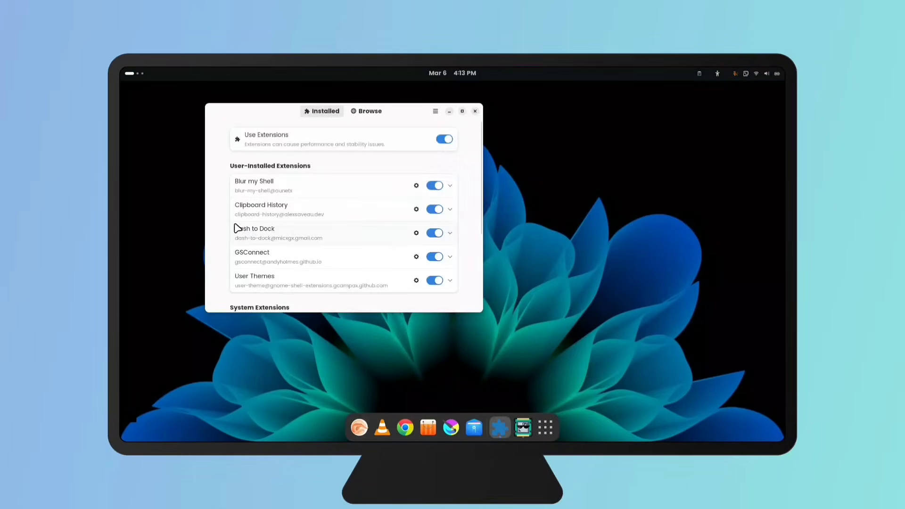
Step: Try the Left dock position in the Dash to Dock settings, restore Bottom and adjust the icon size limit
click(416, 234)
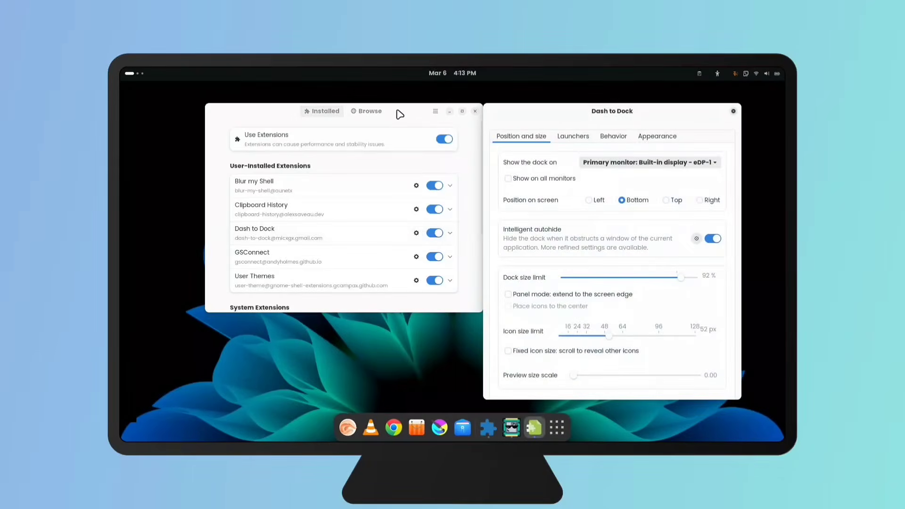
drag(400, 115, 360, 109)
click(589, 200)
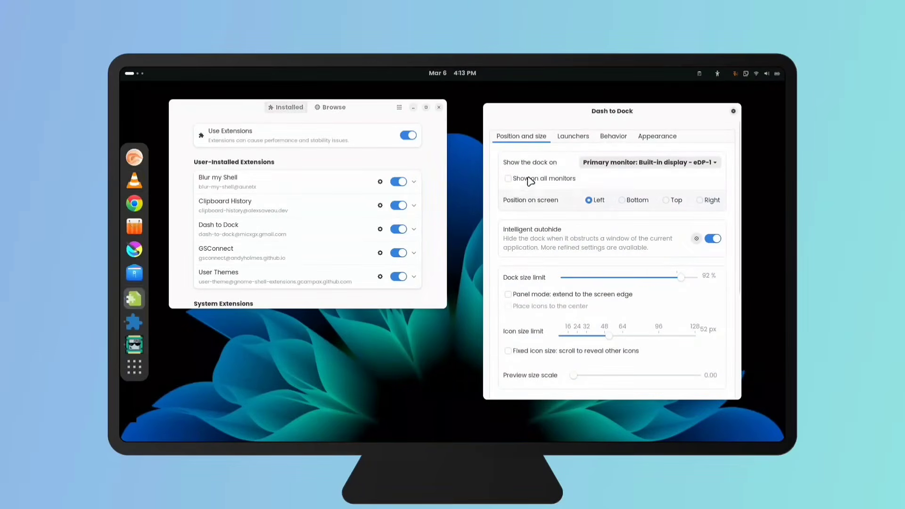
click(621, 200)
drag(643, 340, 666, 343)
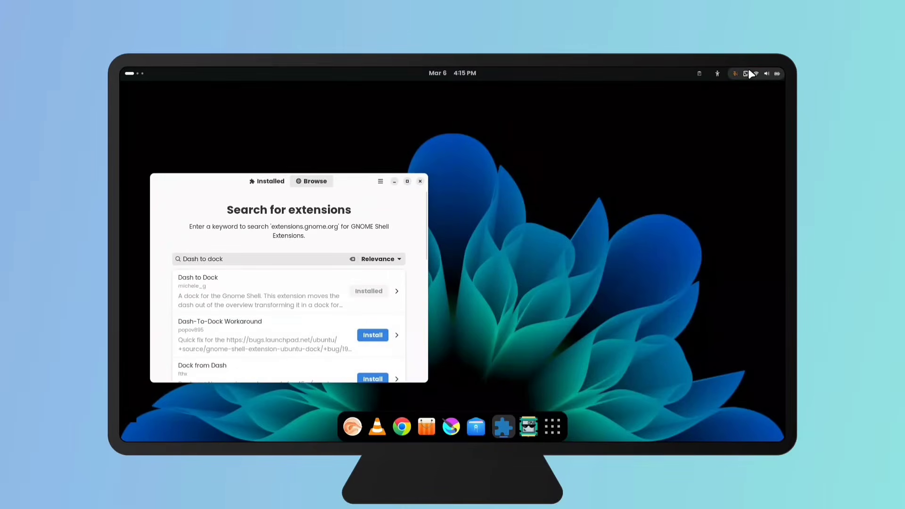
Step: Examine the contents of the quick settings panel and the calendar popup
click(749, 74)
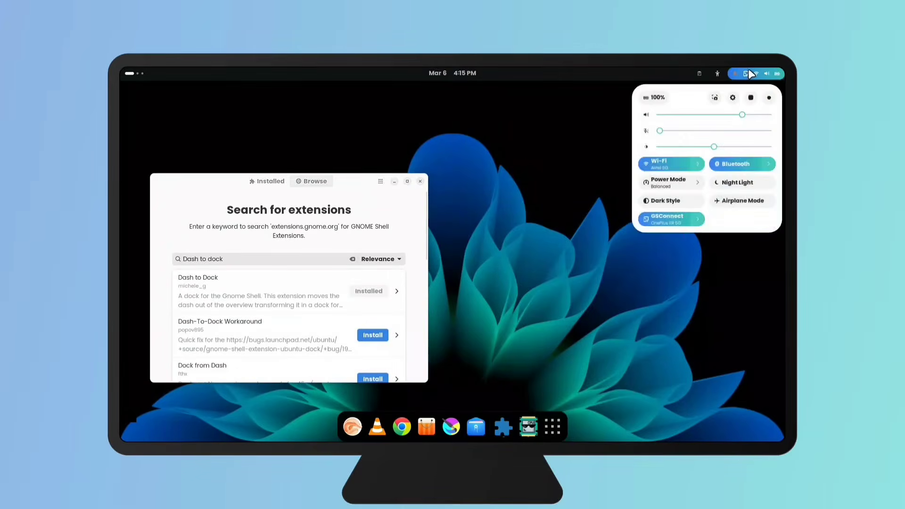
click(462, 70)
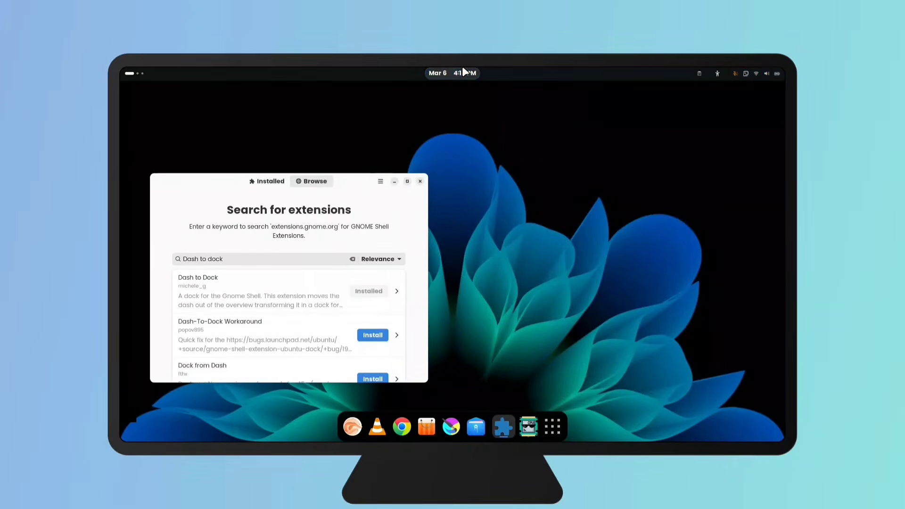
click(462, 70)
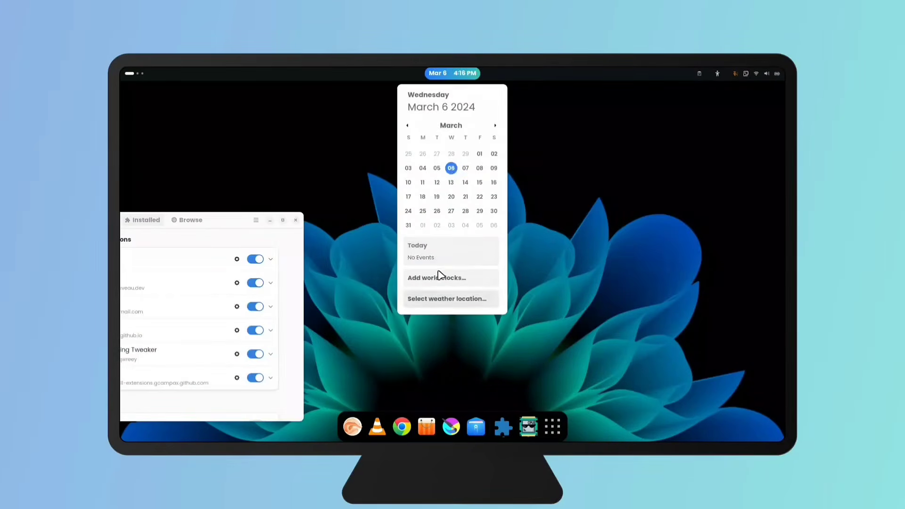
Step: Check the notifications in the quick settings panel and compare them with the calendar popup after adding the tweaker extension
click(464, 72)
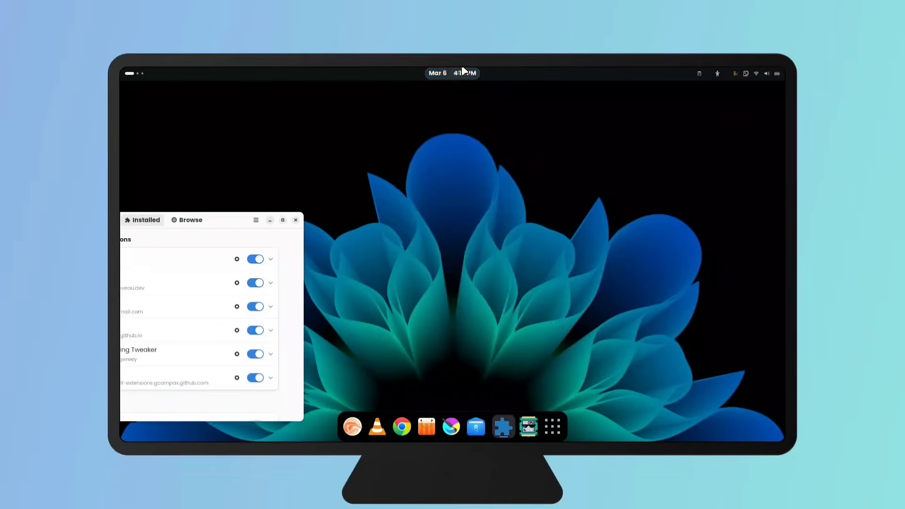
click(766, 72)
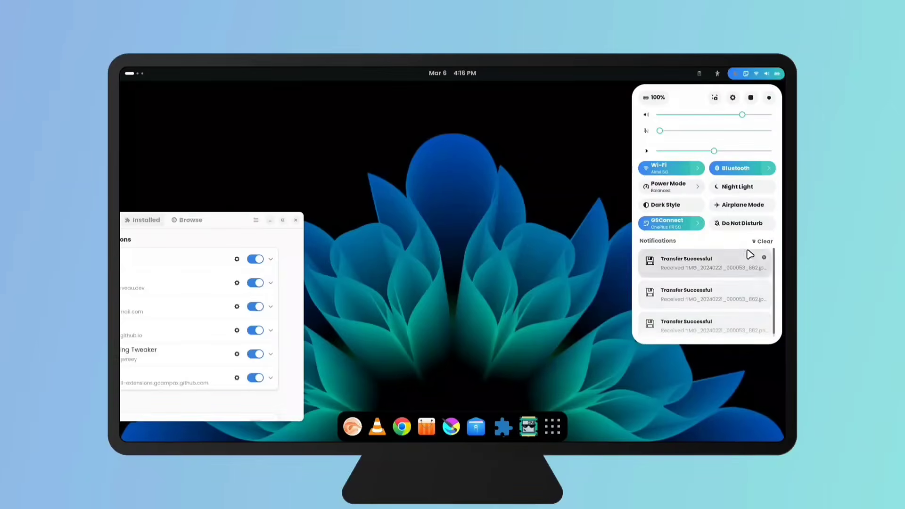
click(450, 72)
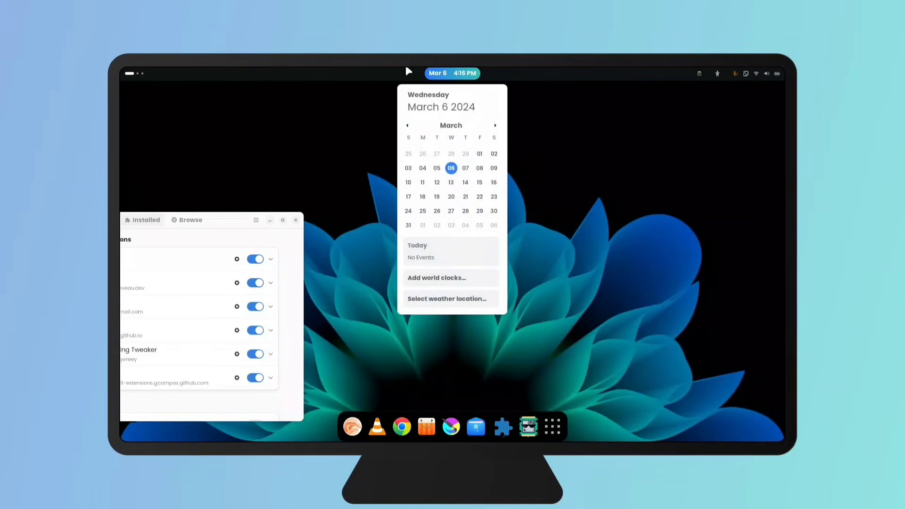
click(756, 73)
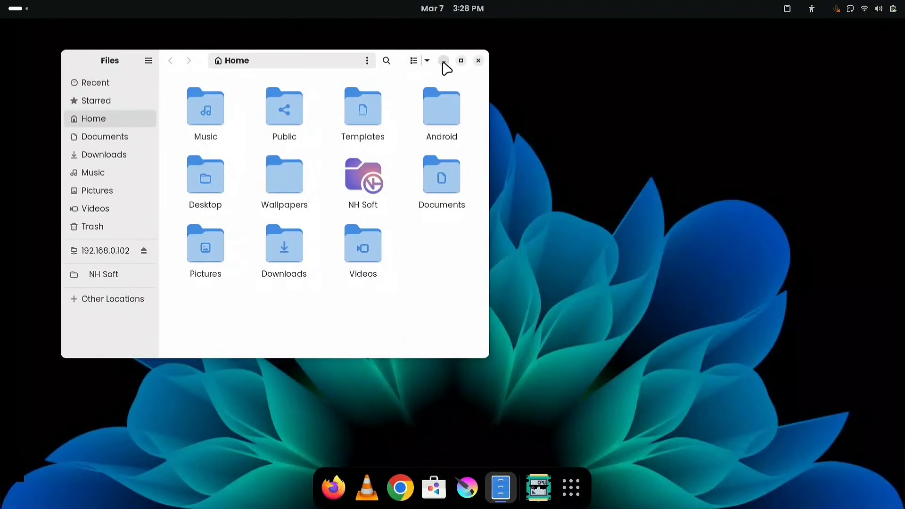
Step: Minimise the Files window, restore it from the dock and minimise it again to examine the window animation
click(443, 62)
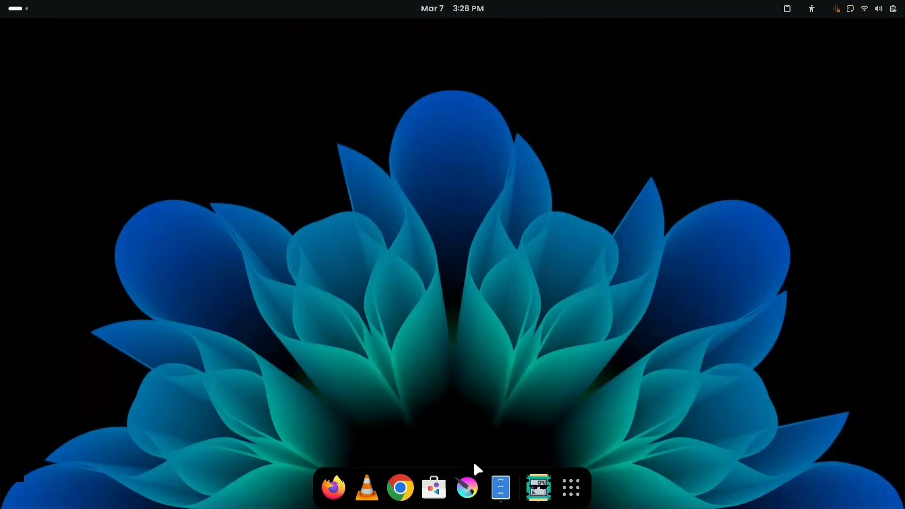
click(499, 488)
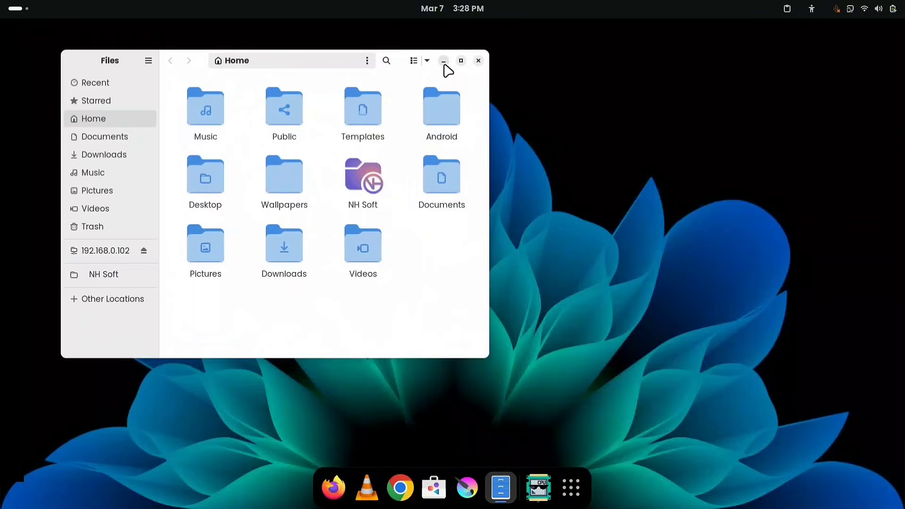
click(443, 61)
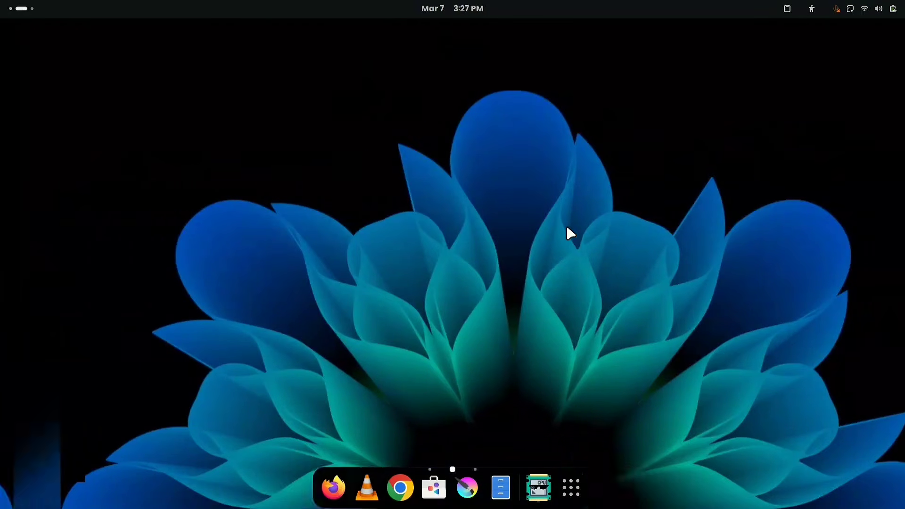
Step: Open Extension Manager, search the online extensions for "compiz windows" and install the Compiz windows effect extension
click(570, 487)
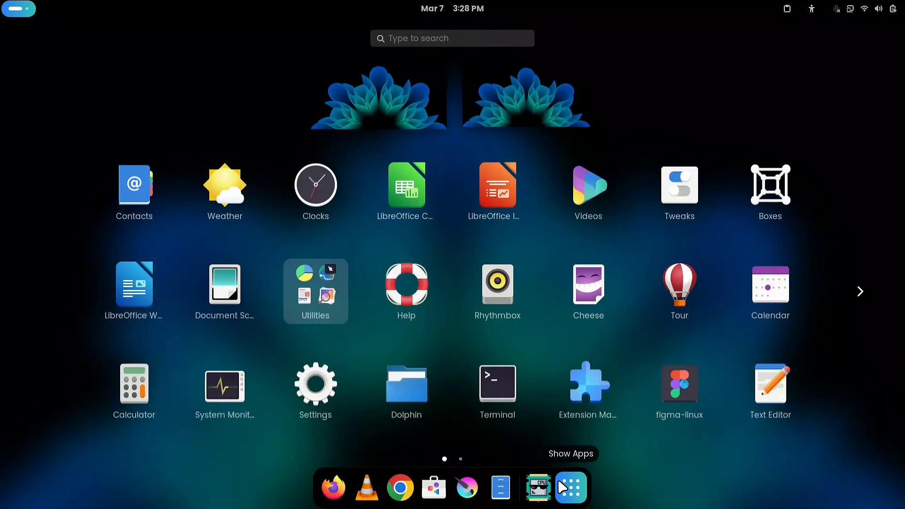
click(588, 392)
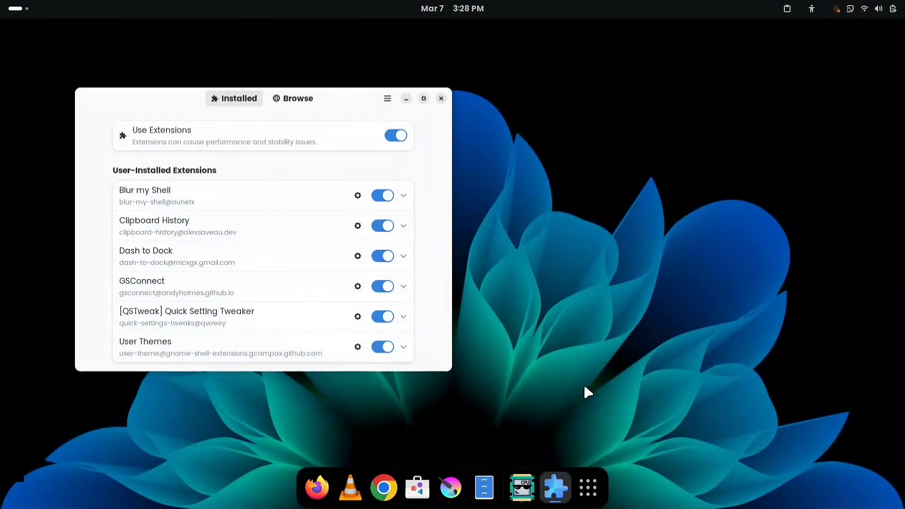
drag(353, 107, 329, 63)
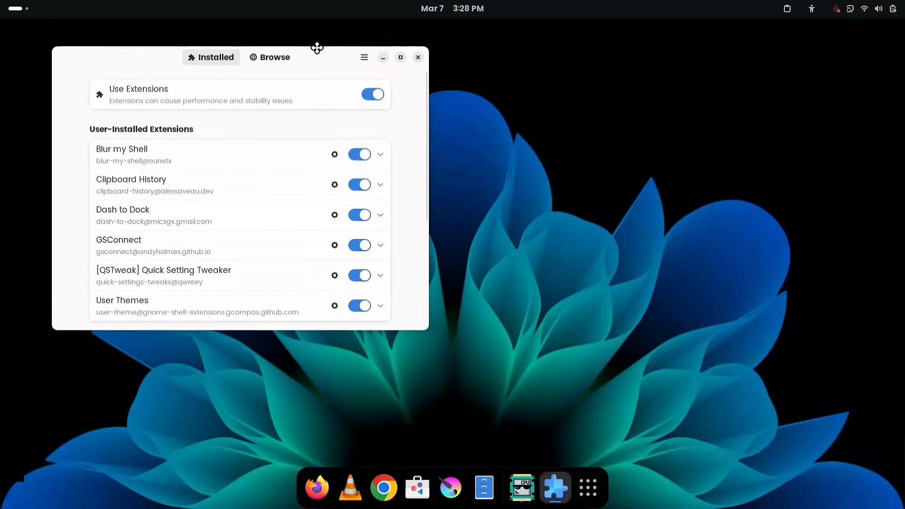
click(281, 54)
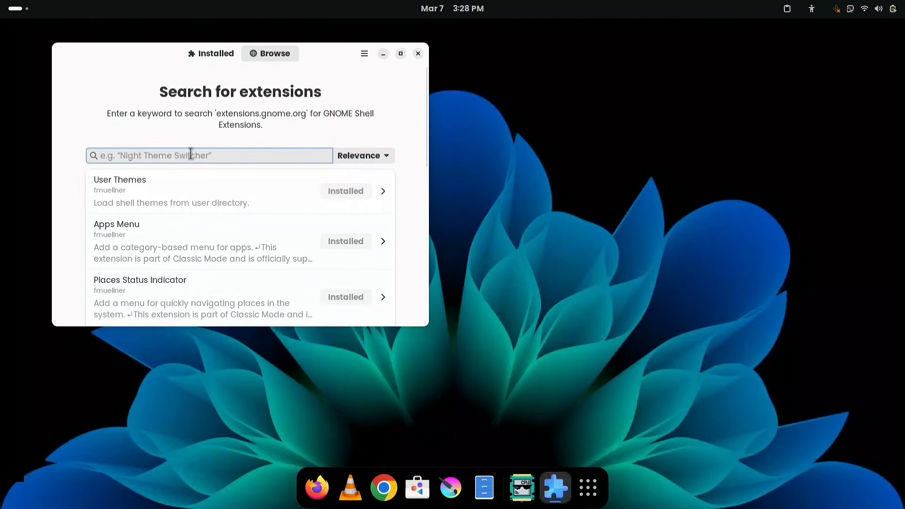
text(Compiz windows)
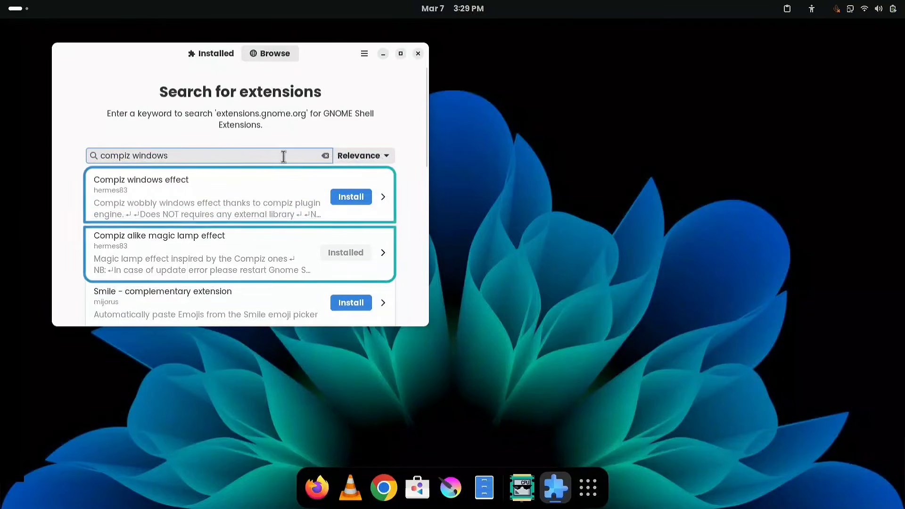
click(353, 197)
click(501, 292)
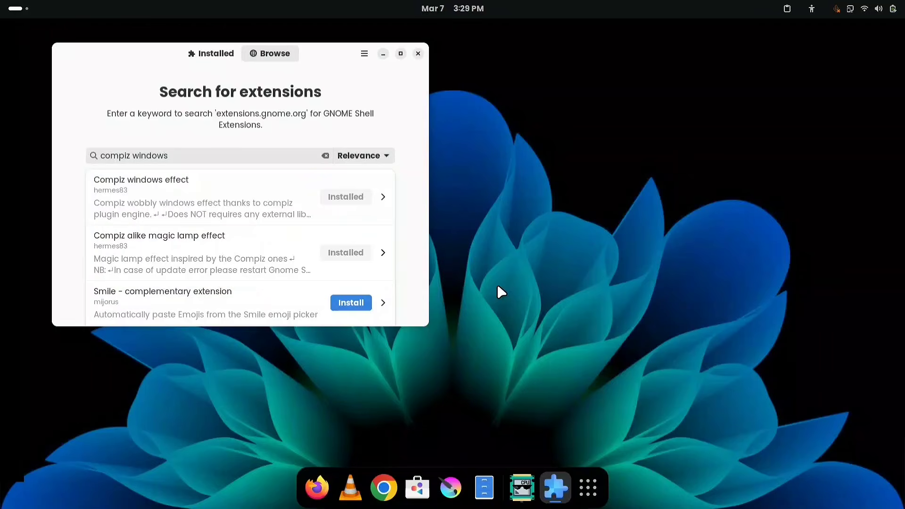
Step: Test the wobbly window effect by moving the Extension Manager window, maximising it and restoring its size
drag(330, 57, 454, 69)
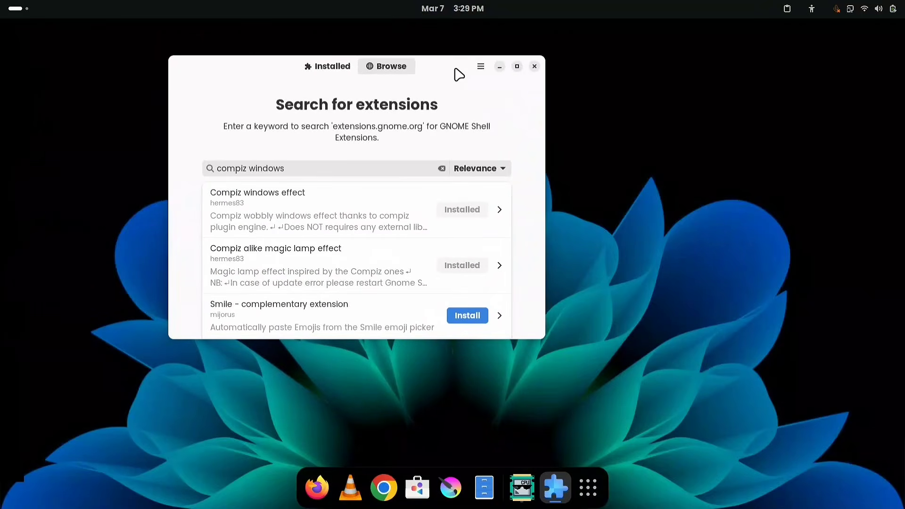
click(517, 67)
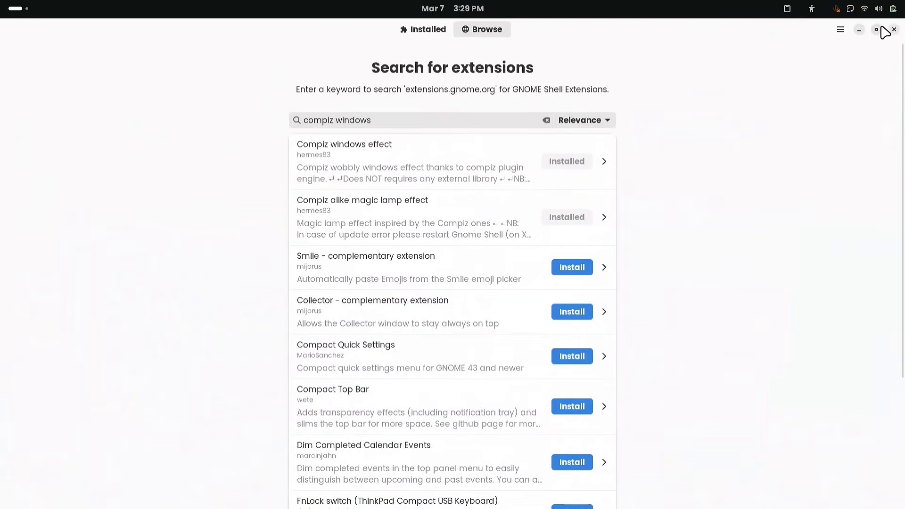
click(877, 30)
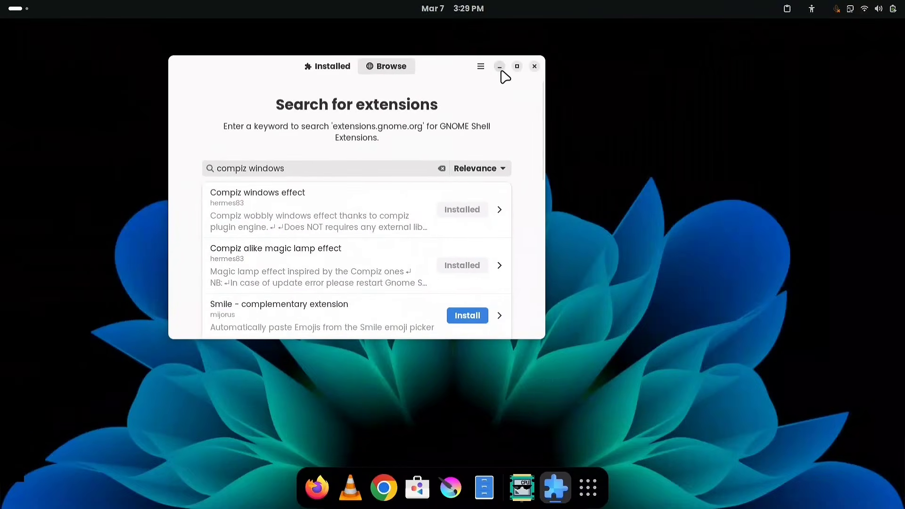
Step: Minimize and restore the Extension Manager window to preview the magic lamp animation, leaving it minimized
click(501, 70)
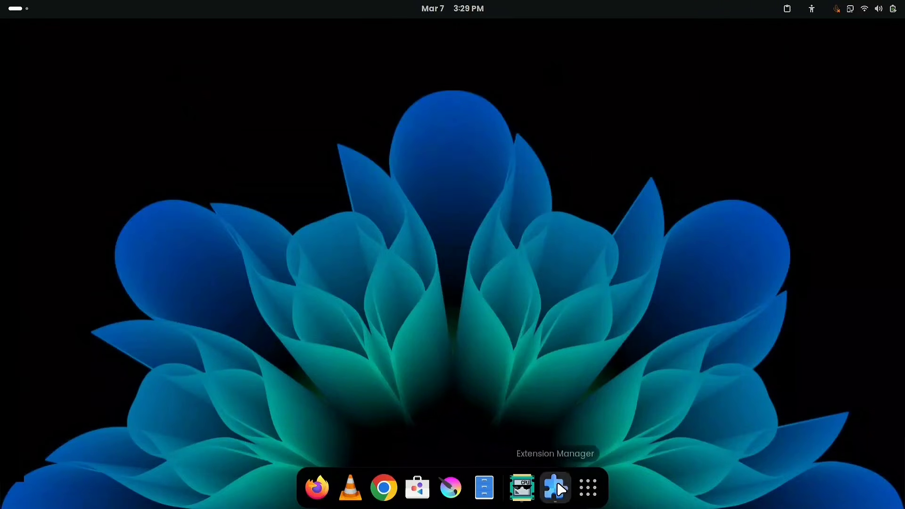
click(555, 488)
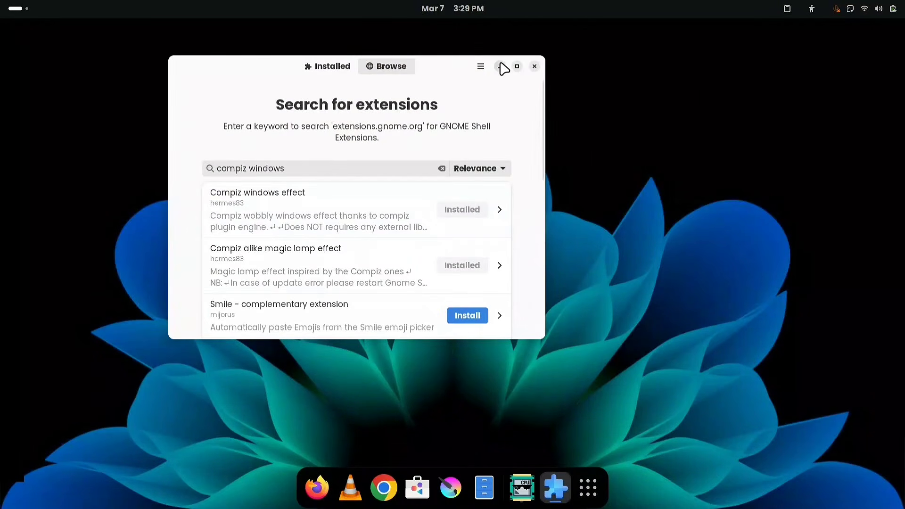
click(501, 68)
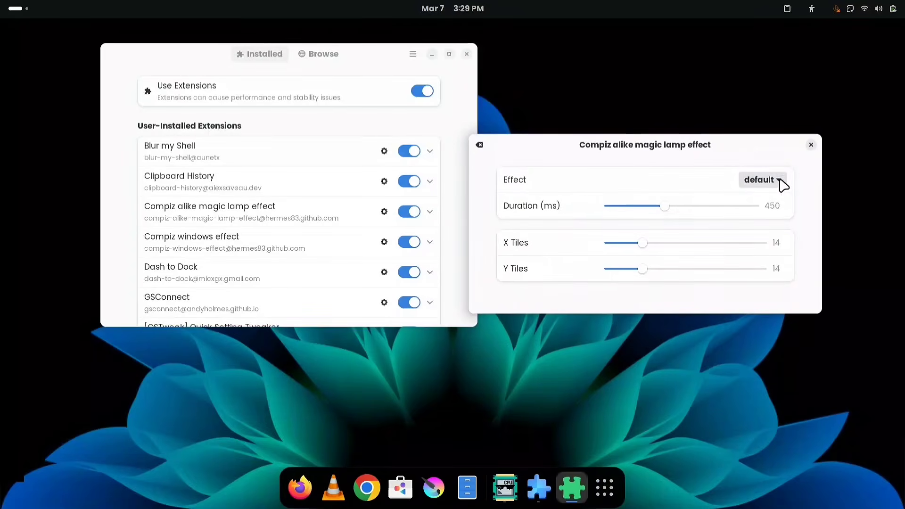
Step: Set the Compiz alike magic lamp effect to sine and minimize the Files window to preview it
click(780, 182)
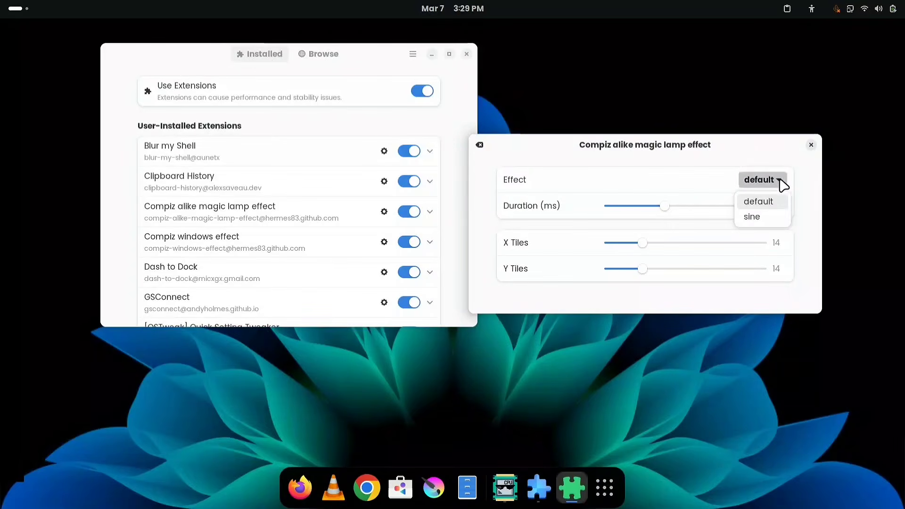
click(767, 216)
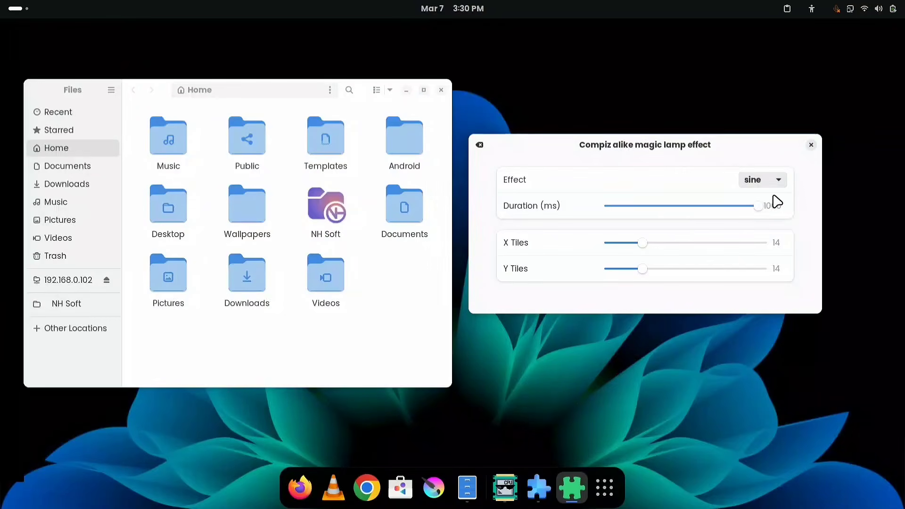
drag(367, 100, 356, 68)
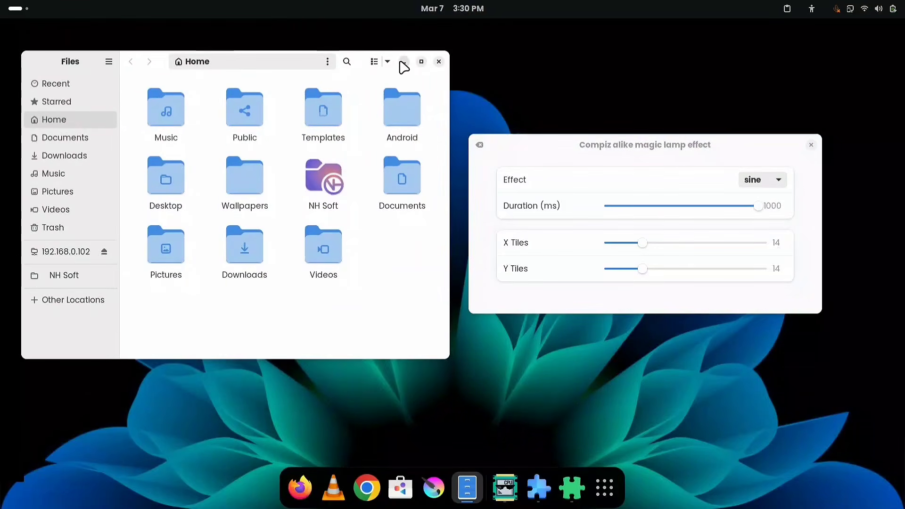
click(405, 67)
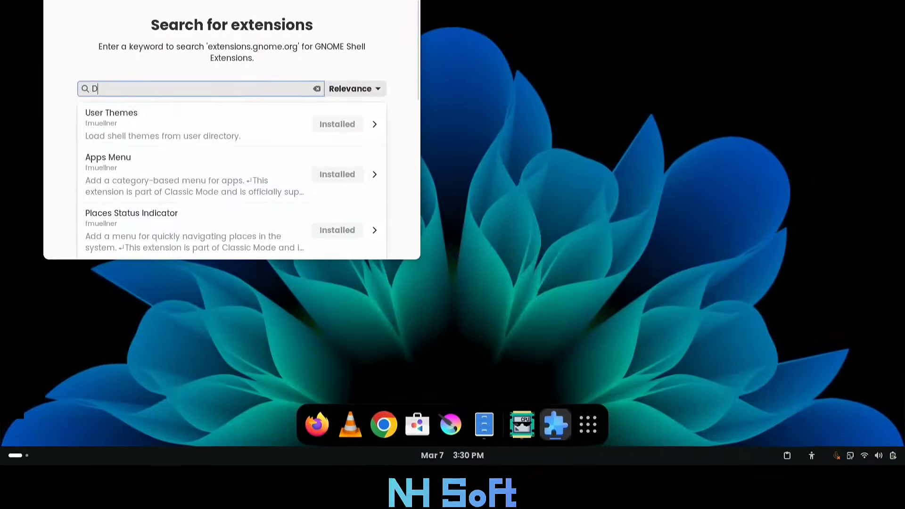
Step: Search the extensions for "Desktop cube" and install the Desktop Cube extension
text(esktop )
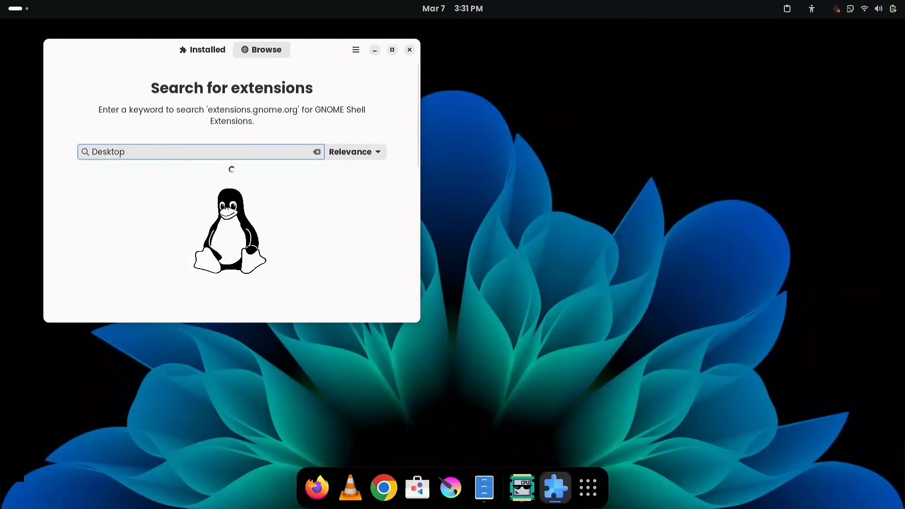
text(cube)
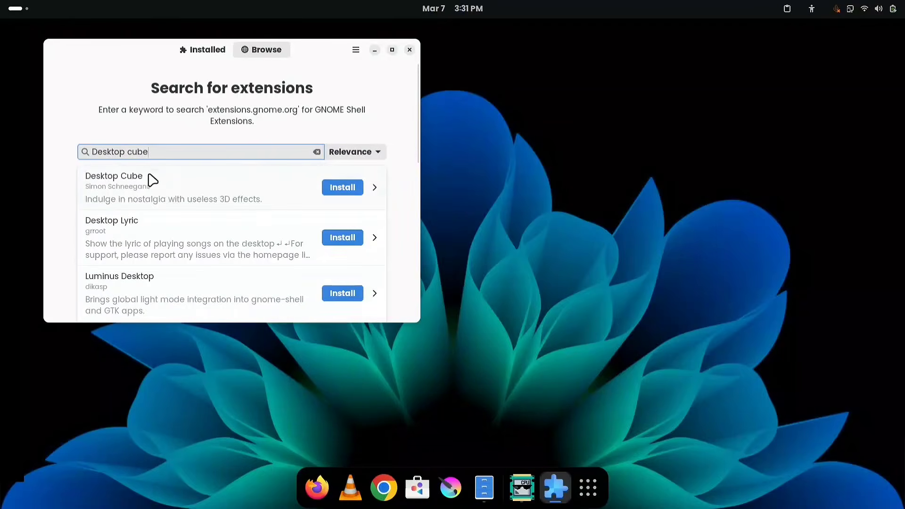
click(340, 191)
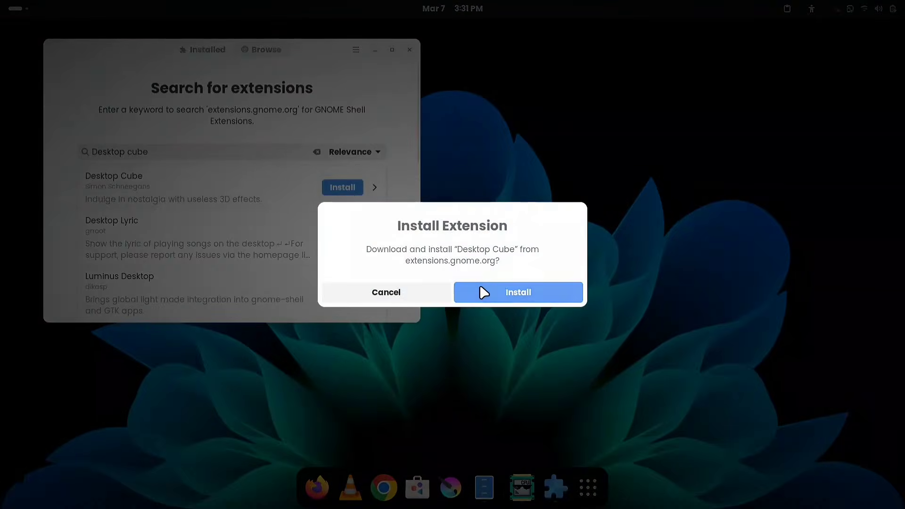
click(481, 292)
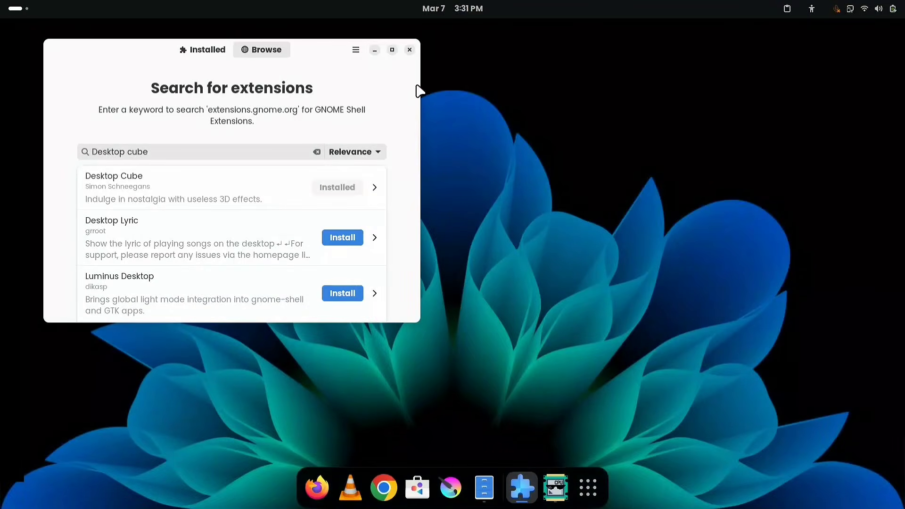
Step: Minimize Extension Manager, open Chrome on another workspace, and rotate through the workspaces in the overview to preview the Desktop Cube effect
click(374, 50)
key(super)
click(384, 488)
key(super)
scroll(392, 415, up, 1)
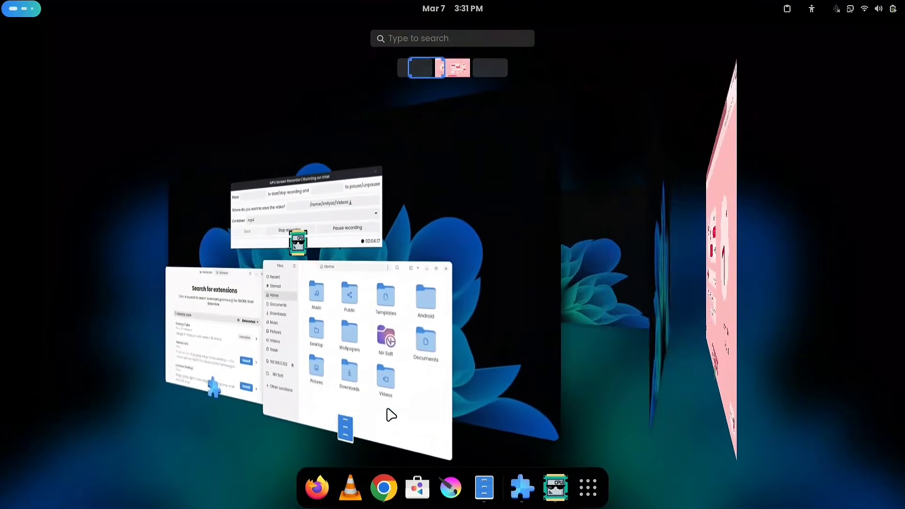
scroll(387, 409, down, 1)
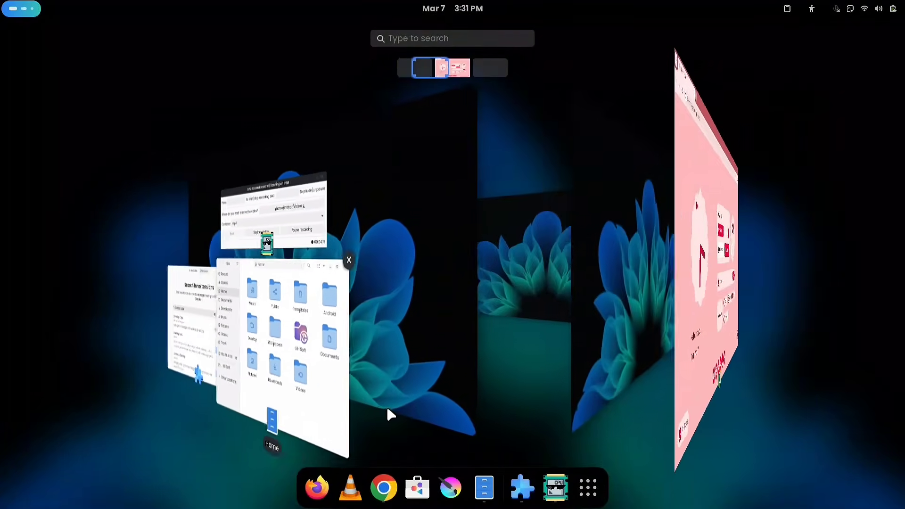
scroll(388, 414, down, 1)
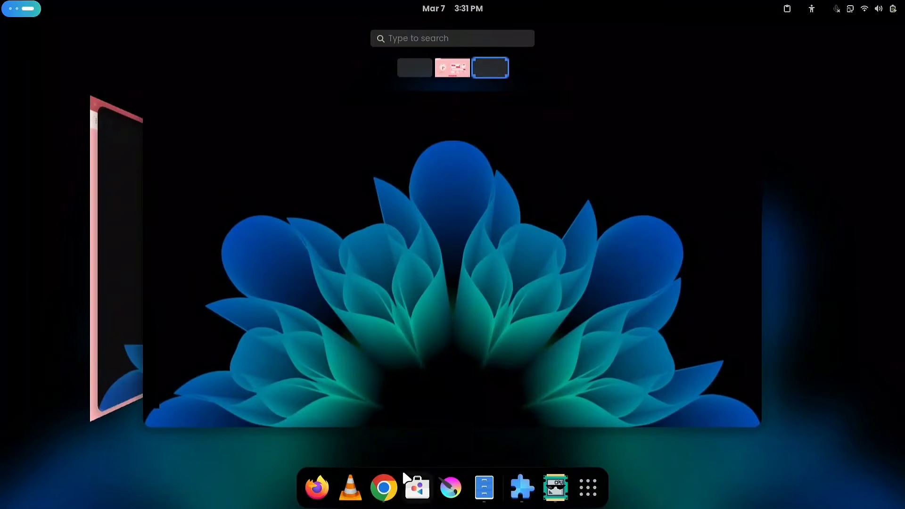
Step: Open Software on the empty third workspace and rotate the cube back through the workspaces in the overview
click(416, 486)
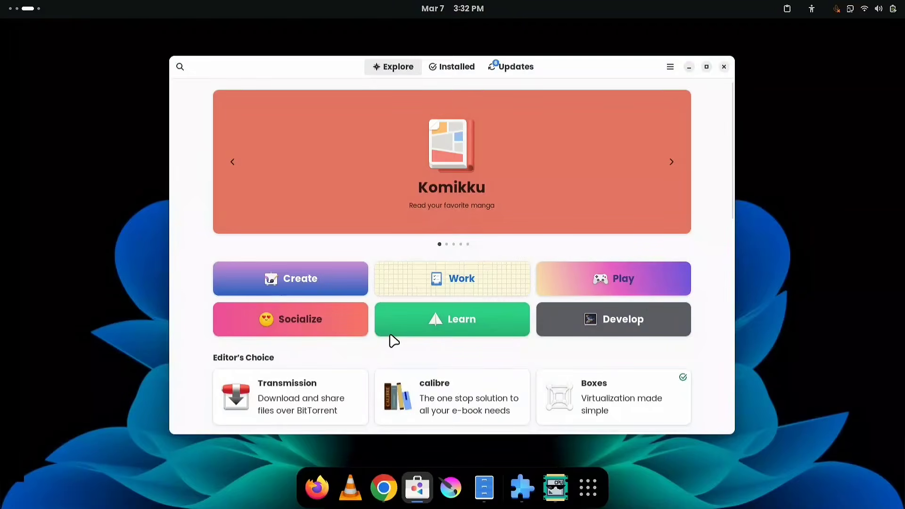
key(super)
scroll(390, 336, up, 1)
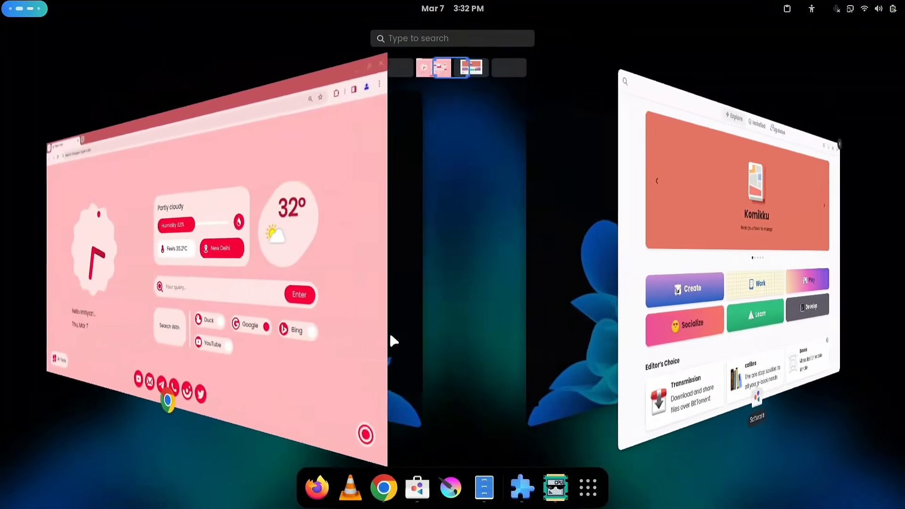
scroll(418, 330, up, 1)
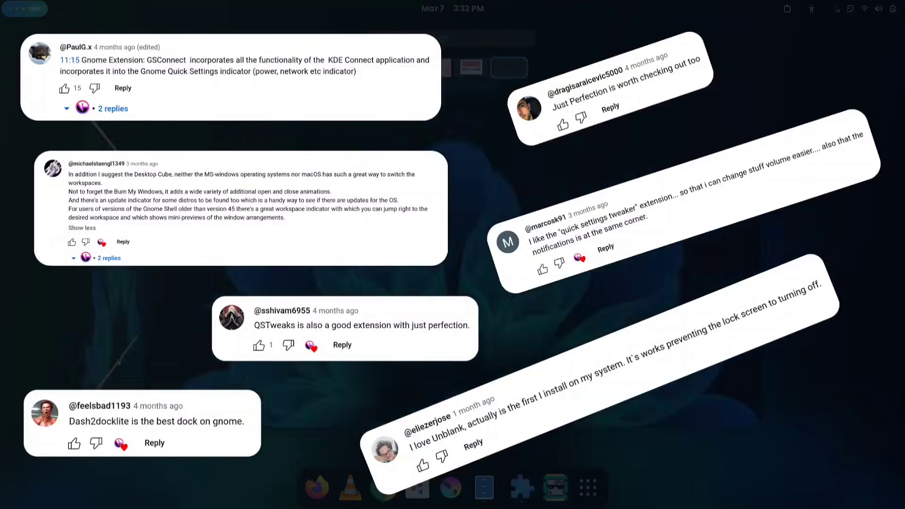
scroll(452, 283, up, 2)
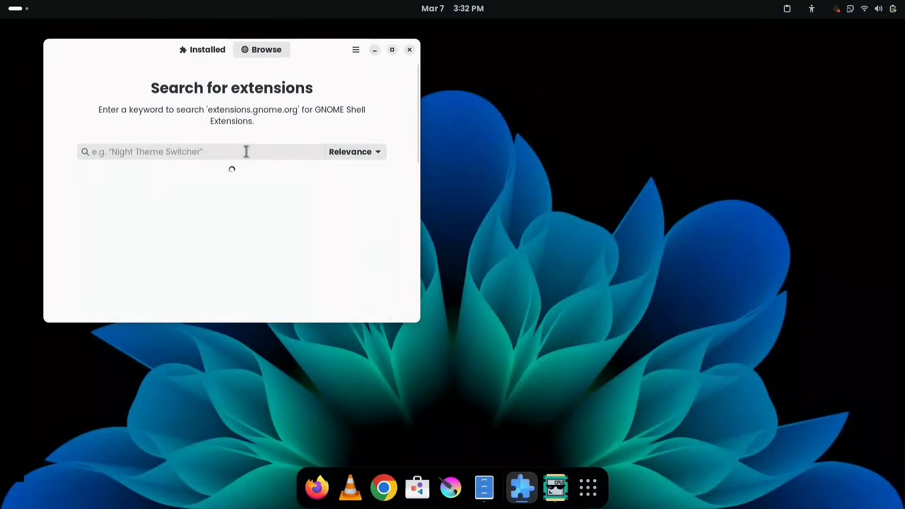
Step: Search the extensions for "Burn my w" and install Burn My Windows
click(246, 151)
text(Burn my w)
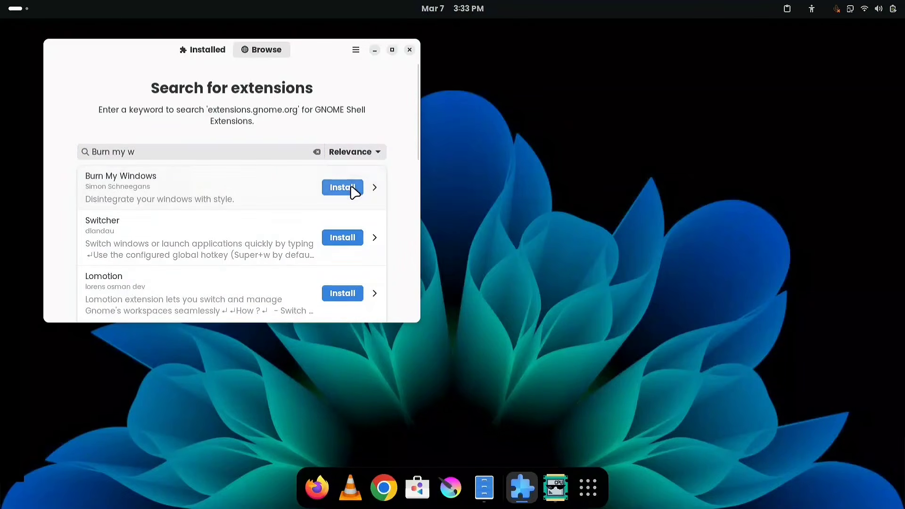
click(353, 189)
click(477, 289)
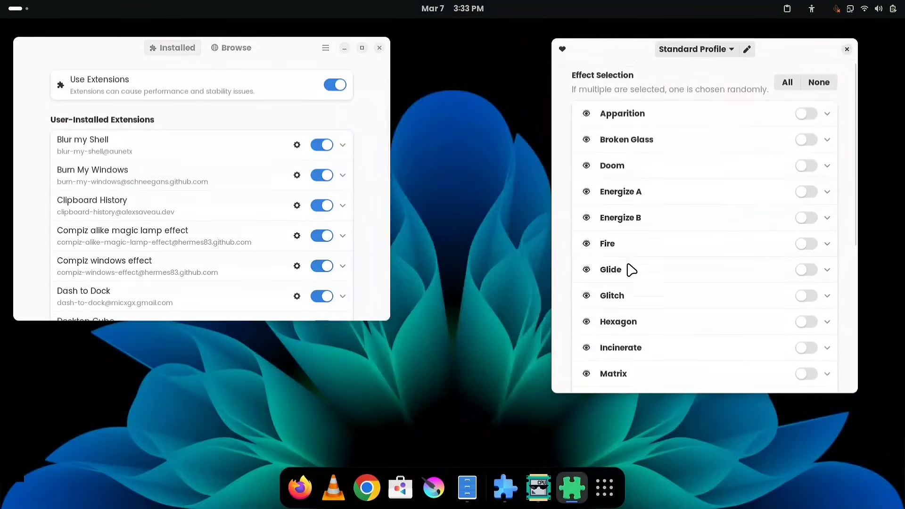
Step: Enable the Apparition effect in the Burn My Windows Standard Profile, and close and reopen Files to preview it
scroll(630, 269, down, 5)
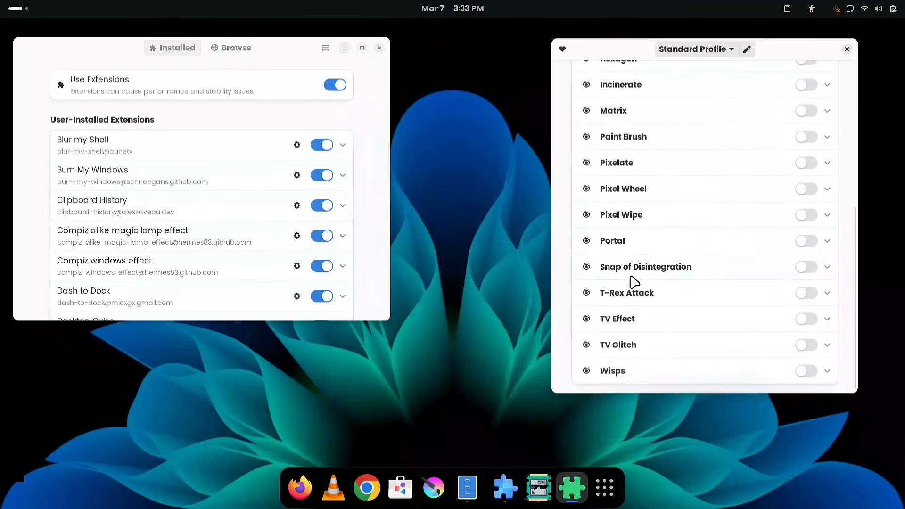
scroll(632, 283, up, 5)
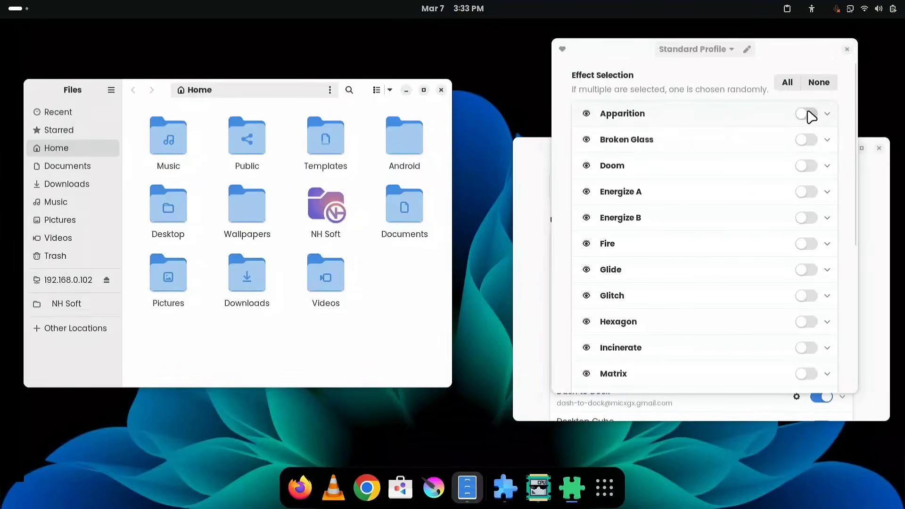
click(807, 114)
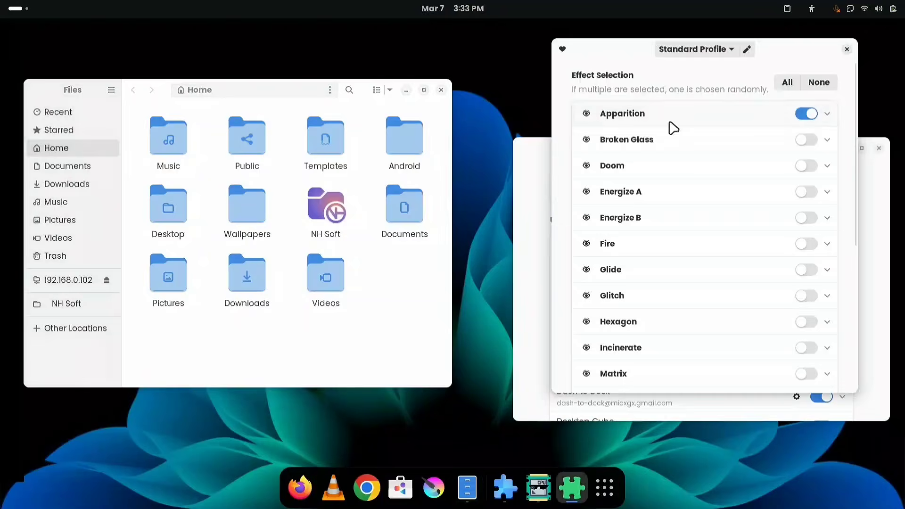
click(442, 89)
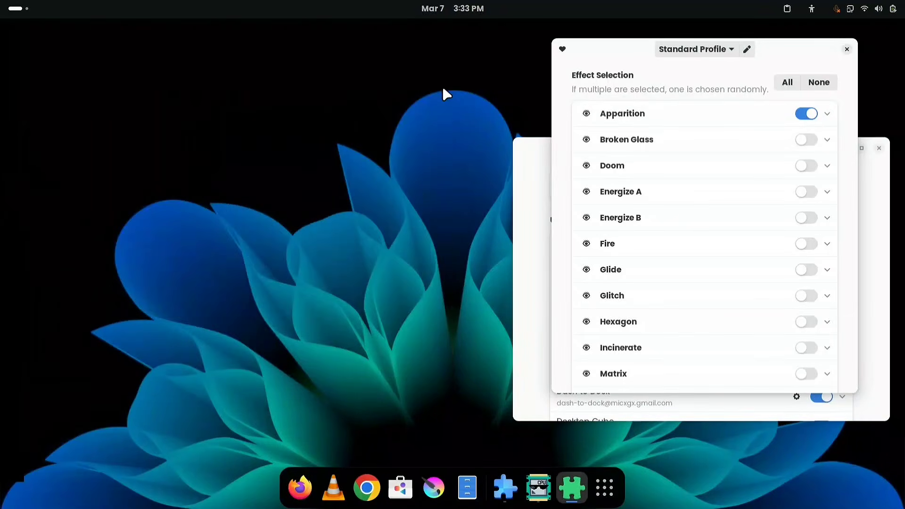
click(477, 491)
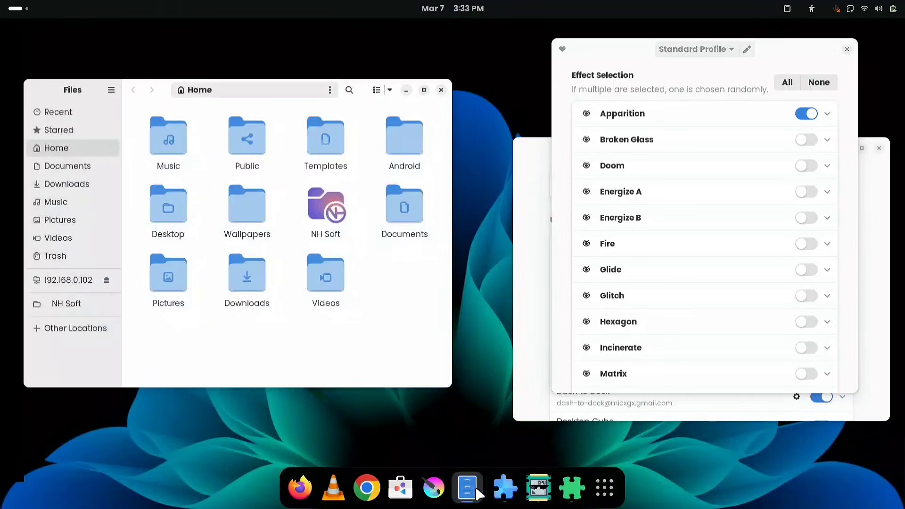
Step: Enable all Burn My Windows effects and repeatedly close and reopen Files to preview the random animations
click(796, 82)
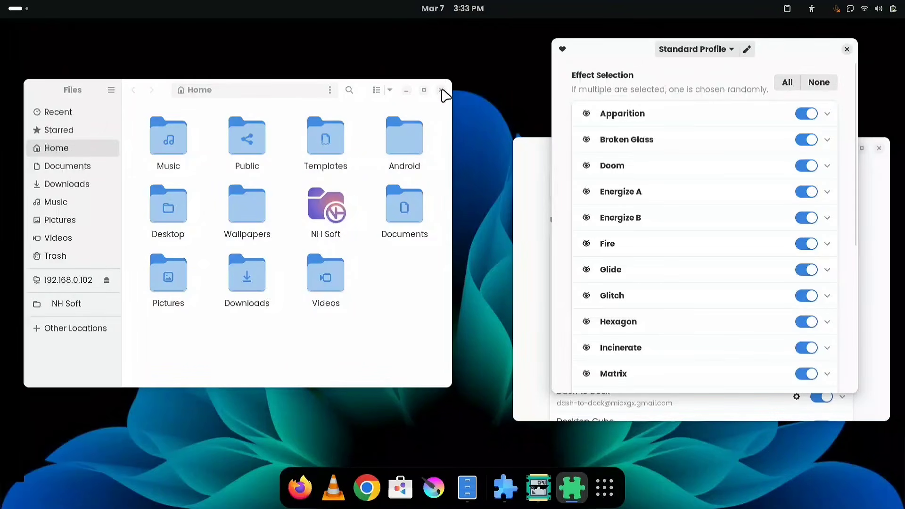
click(442, 90)
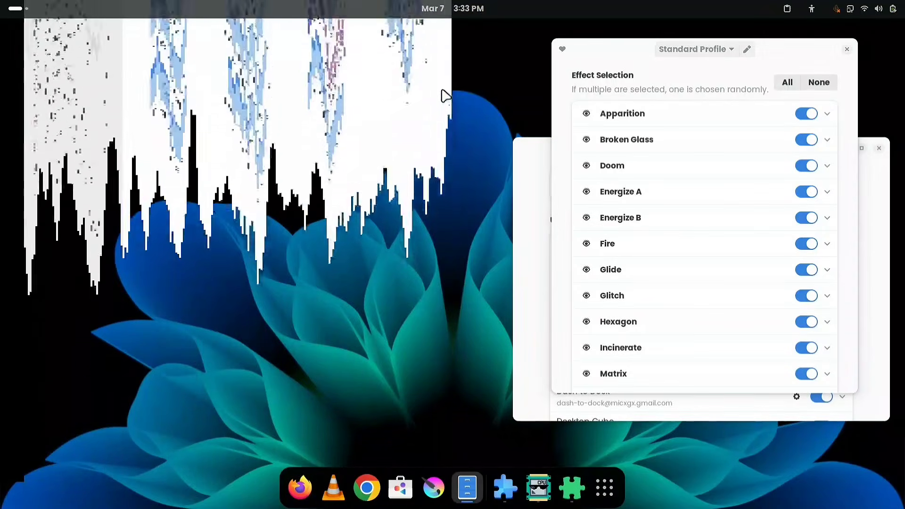
click(441, 90)
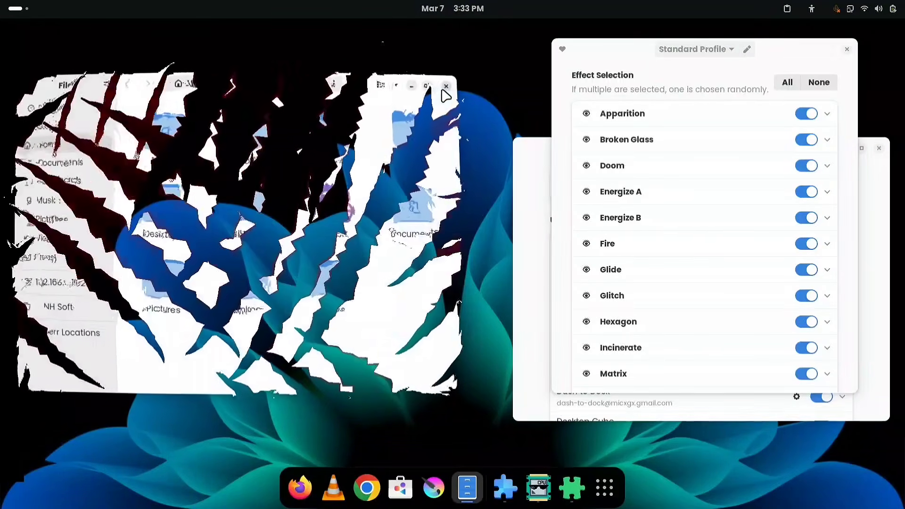
click(441, 90)
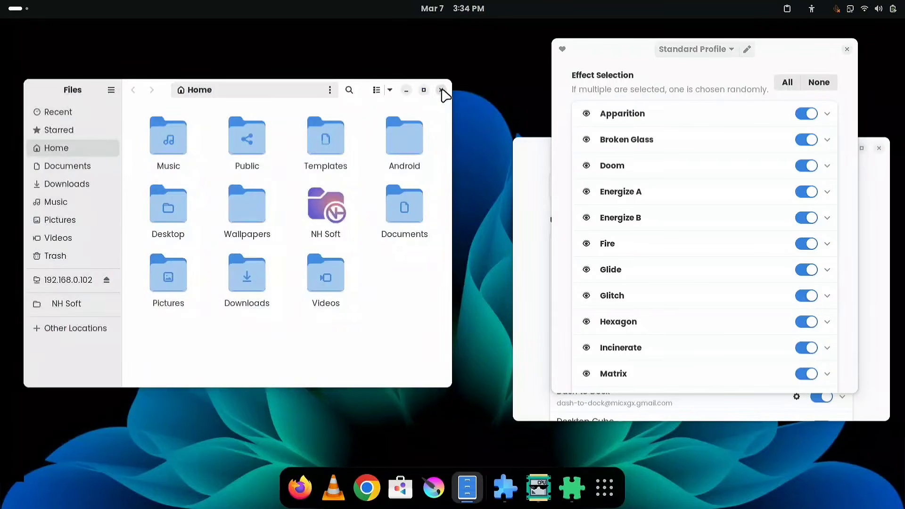
click(441, 90)
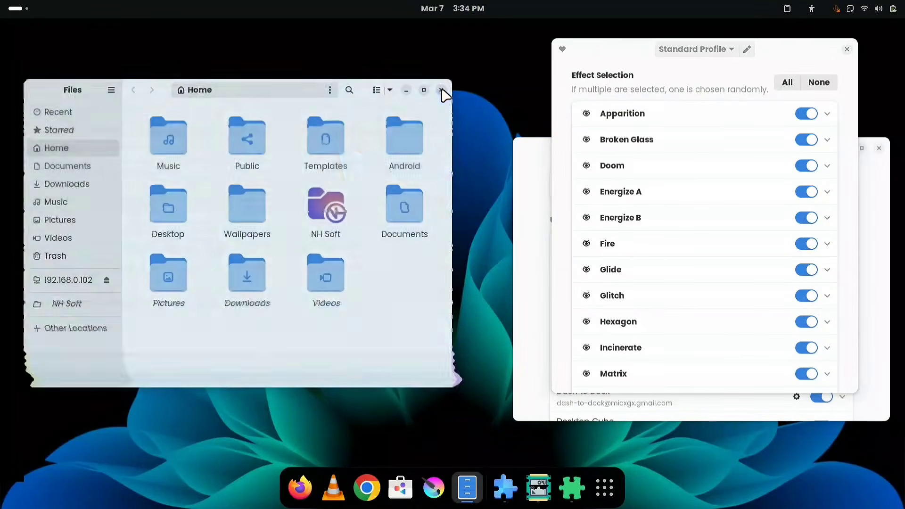
click(442, 90)
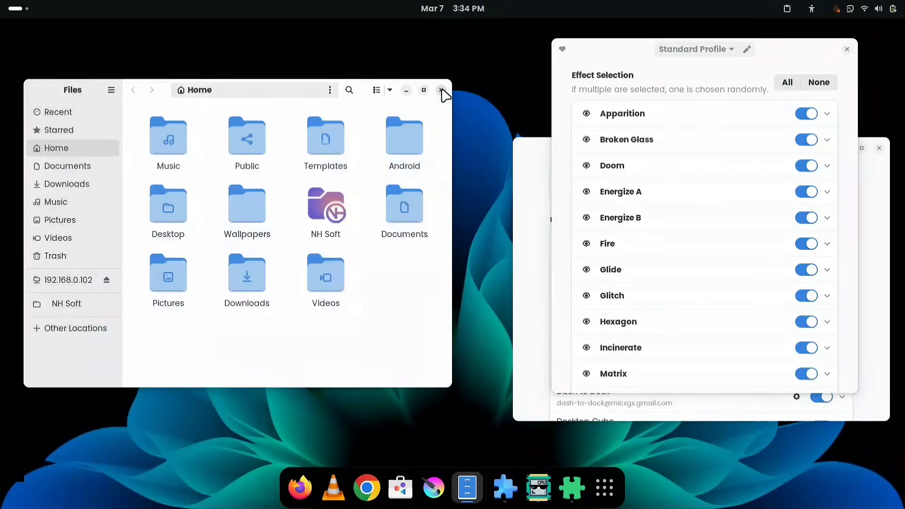
click(441, 90)
click(442, 90)
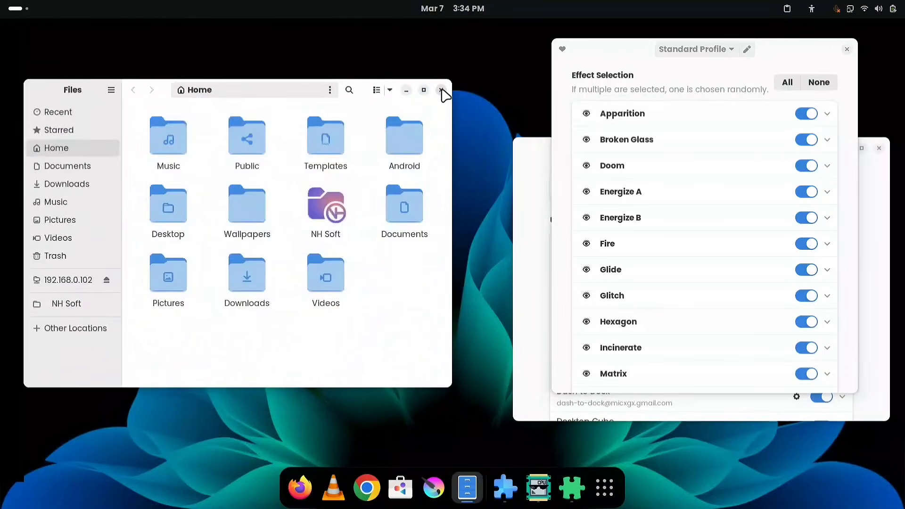
click(441, 90)
Step: Switch to the empty second workspace, and open and close Settings to preview the window effects
key(super)
scroll(491, 165, down, 1)
click(491, 165)
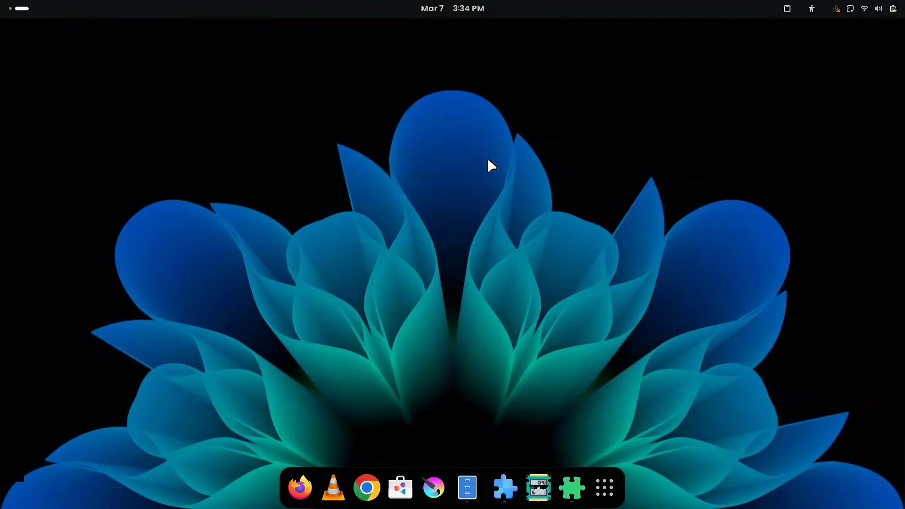
key(super+i)
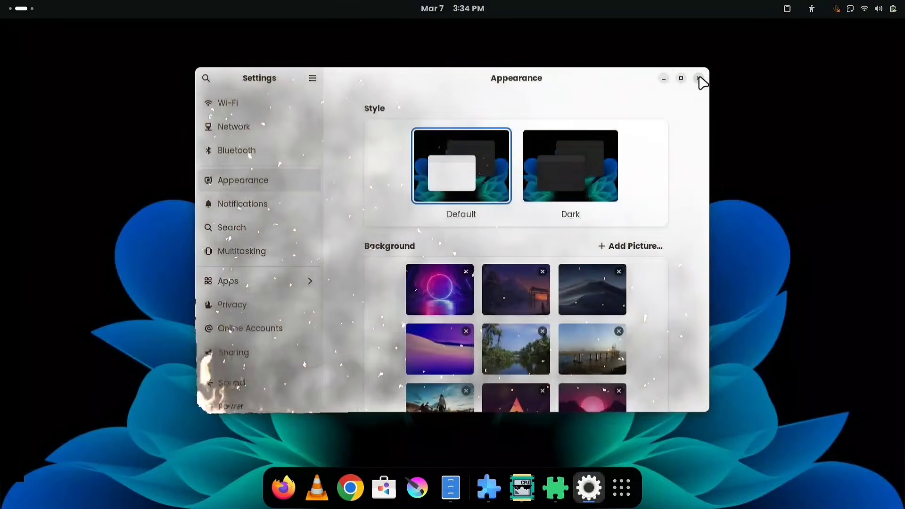
click(699, 79)
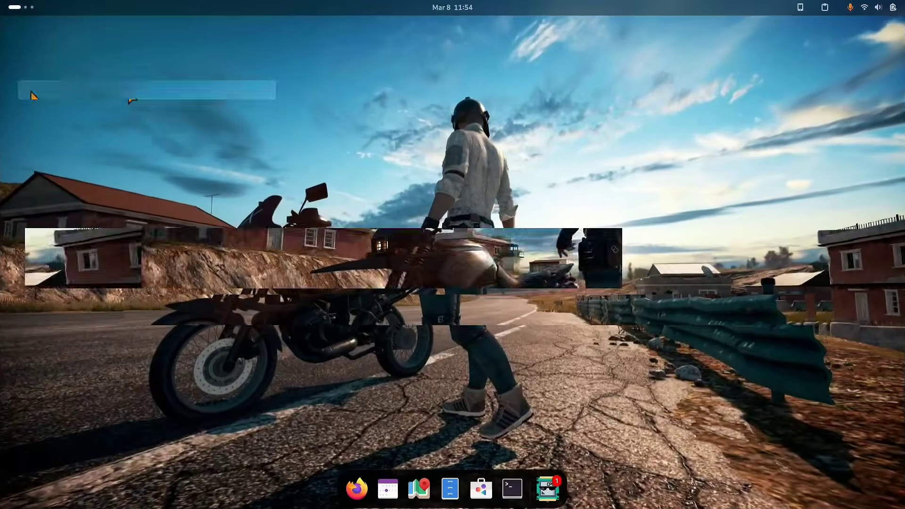
Step: Open Files and Settings on the workspace, and move the Settings window around beside Files to preview the window effects
key(super+e)
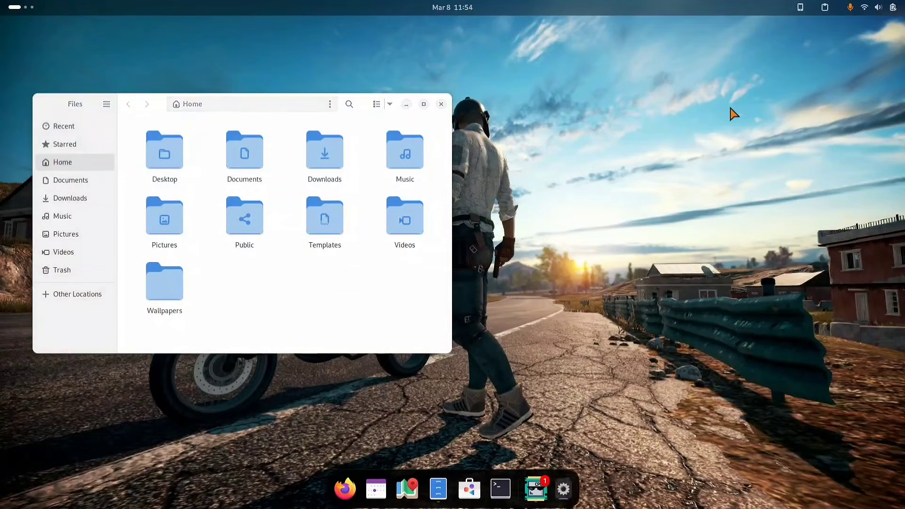
key(super+i)
drag(278, 33, 739, 85)
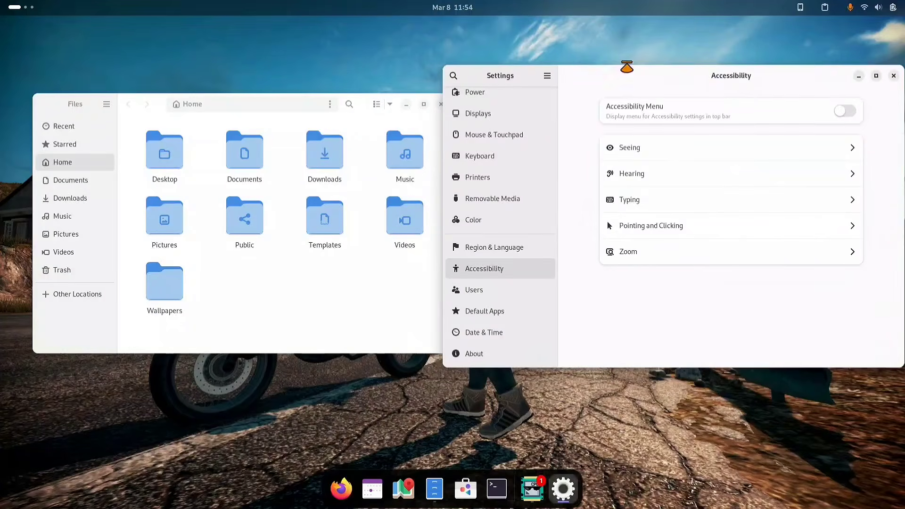
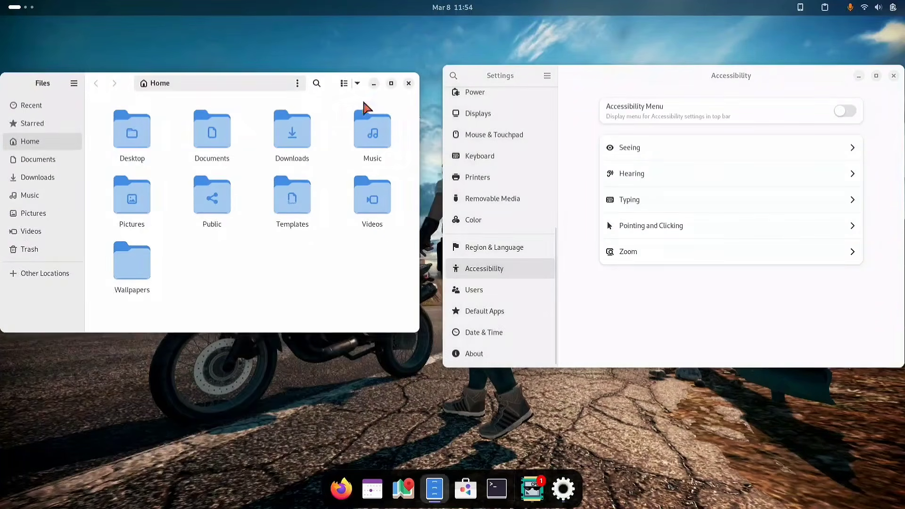
drag(598, 74, 583, 40)
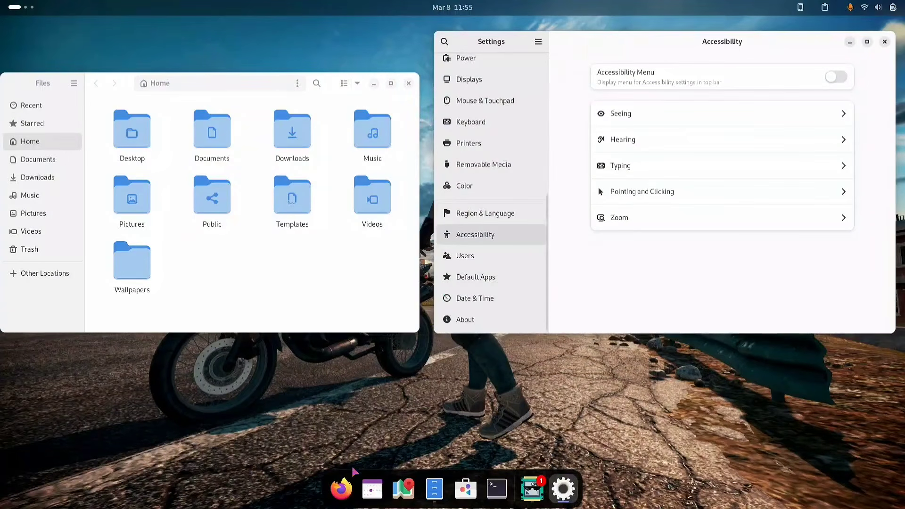
Step: Switch to Firefox, search the web for Google Fonts at 120% page zoom, and open the Google Fonts site
click(342, 489)
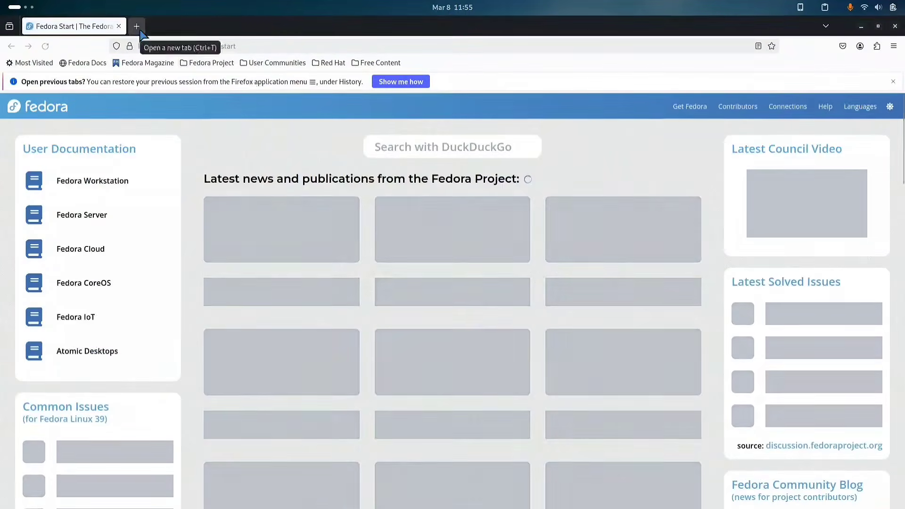
click(122, 26)
click(118, 26)
click(301, 47)
text(googonle fonts)
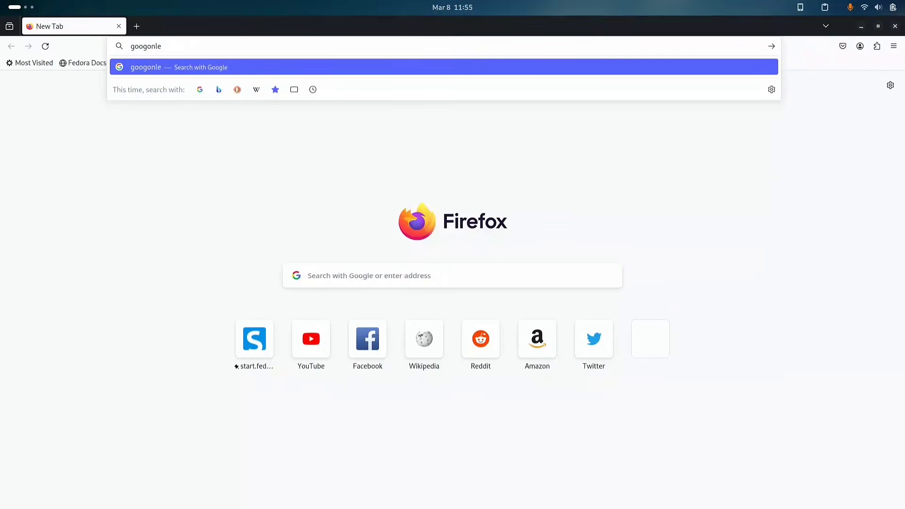
key(Return)
key(ctrl+plus)
key(ctrl+plus)
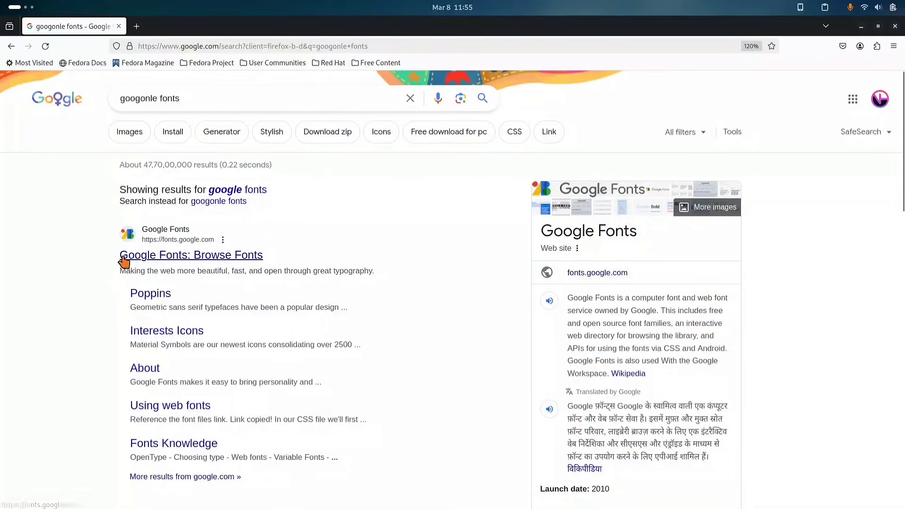
click(179, 255)
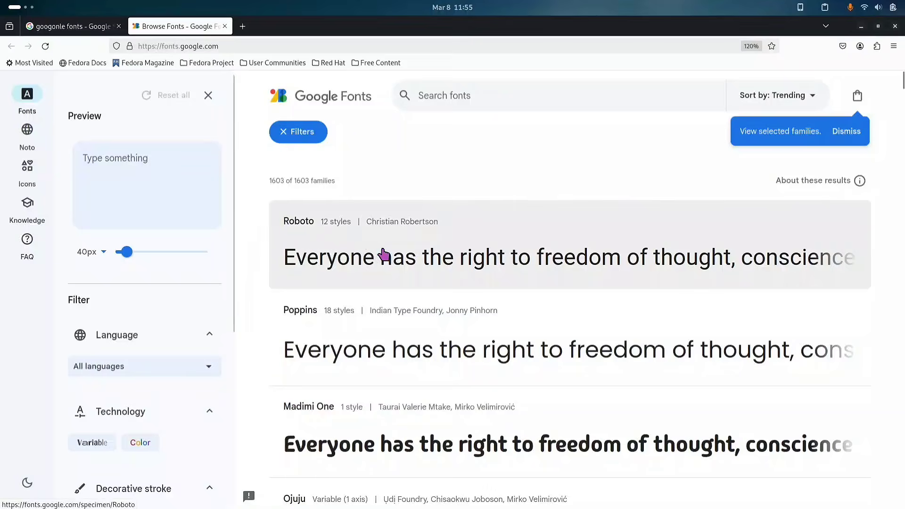
Step: Browse the trending fonts, select the Poppins family and download it as a zip archive
scroll(383, 255, down, 10)
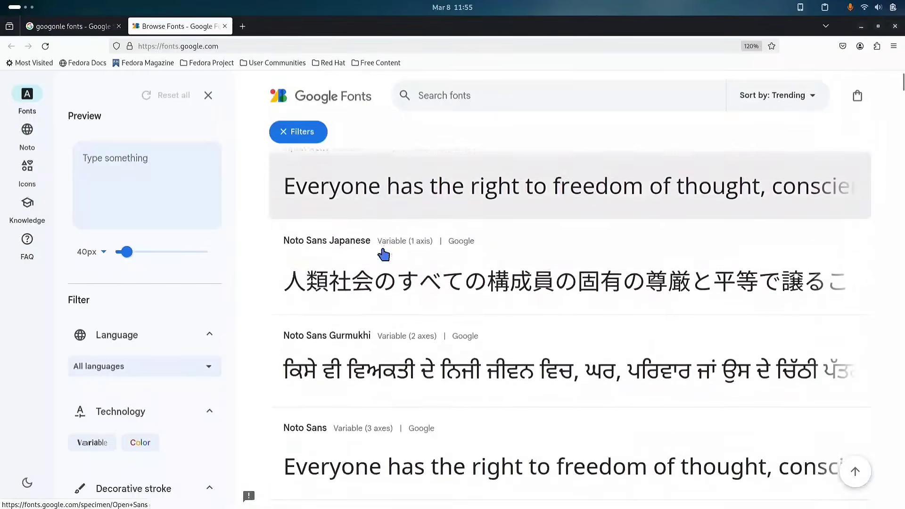
scroll(438, 370, down, 12)
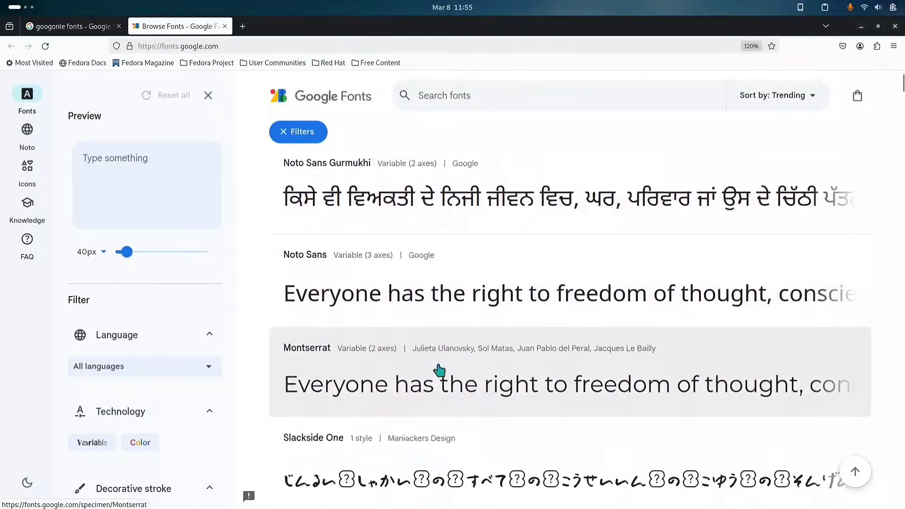
scroll(439, 370, down, 10)
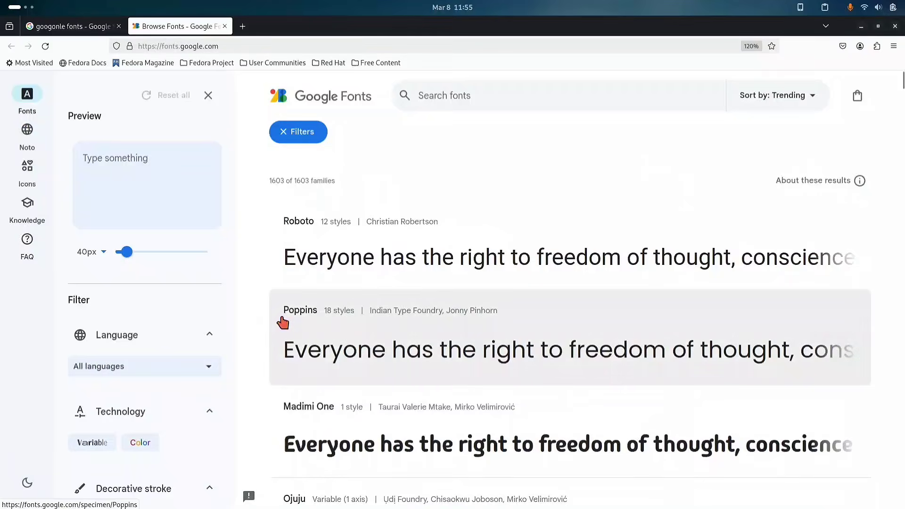
click(315, 322)
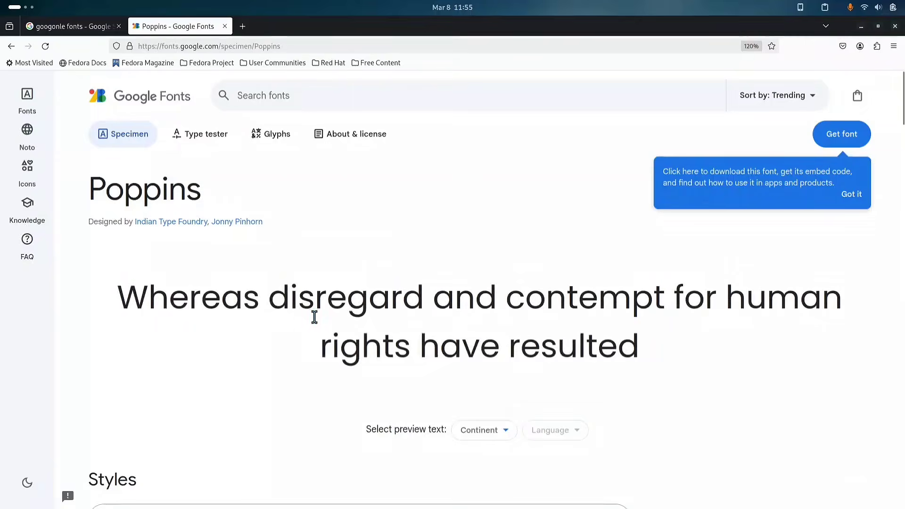
click(828, 144)
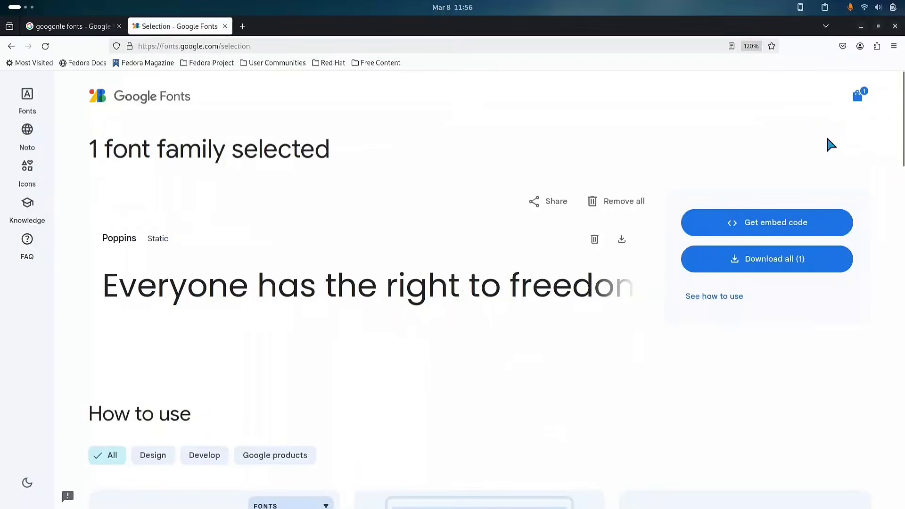
click(735, 259)
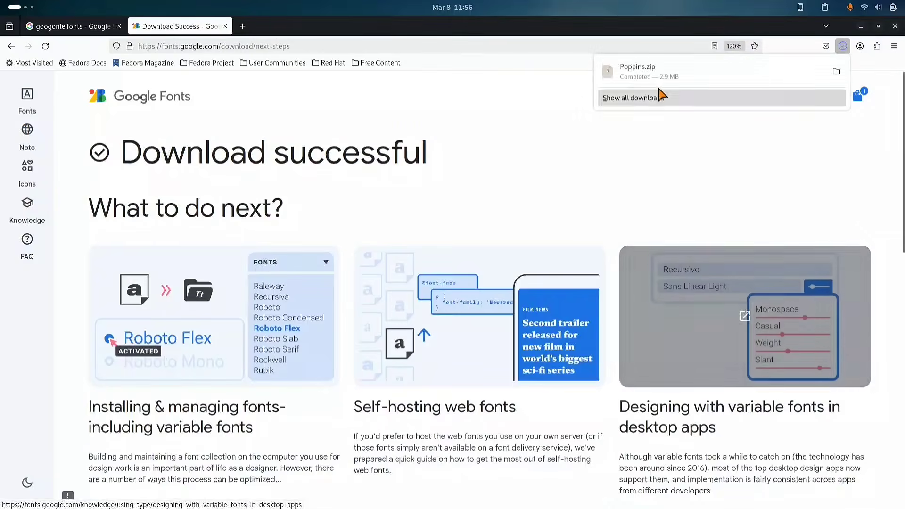
click(544, 174)
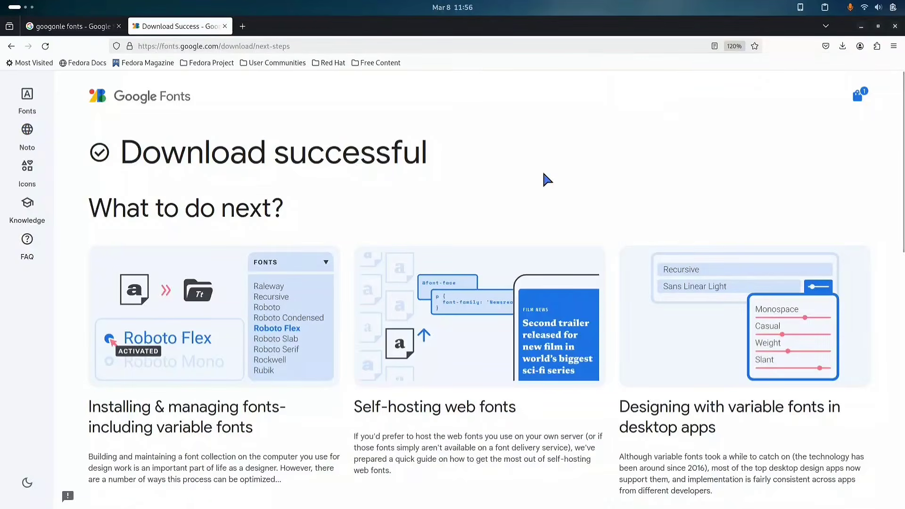
Step: Move to an empty workspace and open the Downloads folder in Files
key(super)
scroll(670, 170, down, 2)
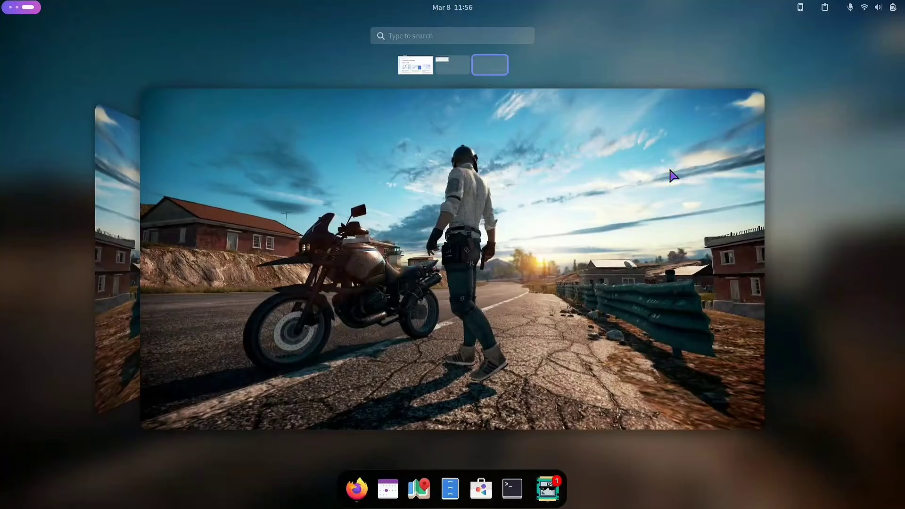
click(450, 489)
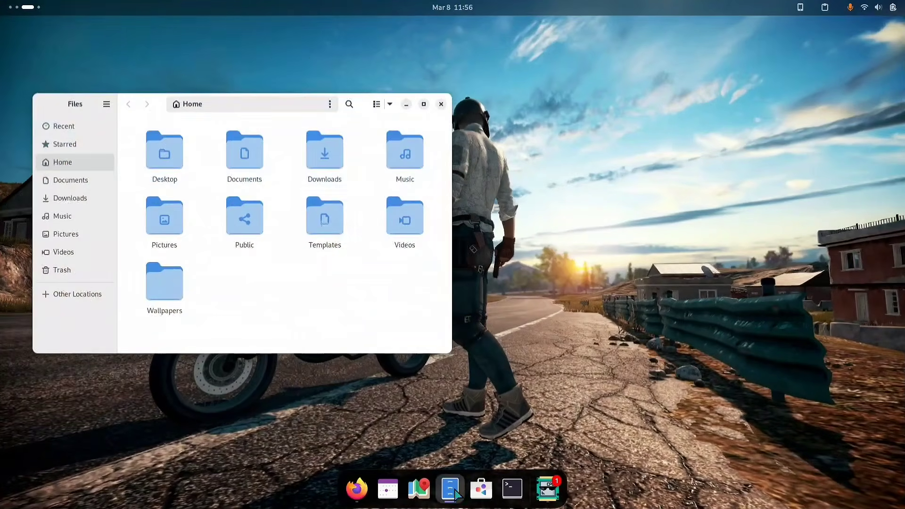
double_click(321, 169)
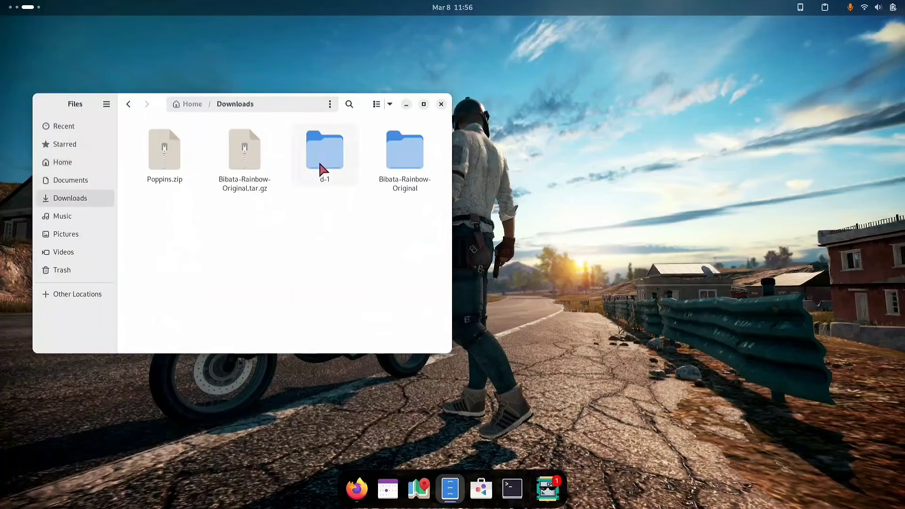
Step: Extract Poppins.zip in Downloads, and open the extracted Poppins folder in a maximized window
right_click(162, 155)
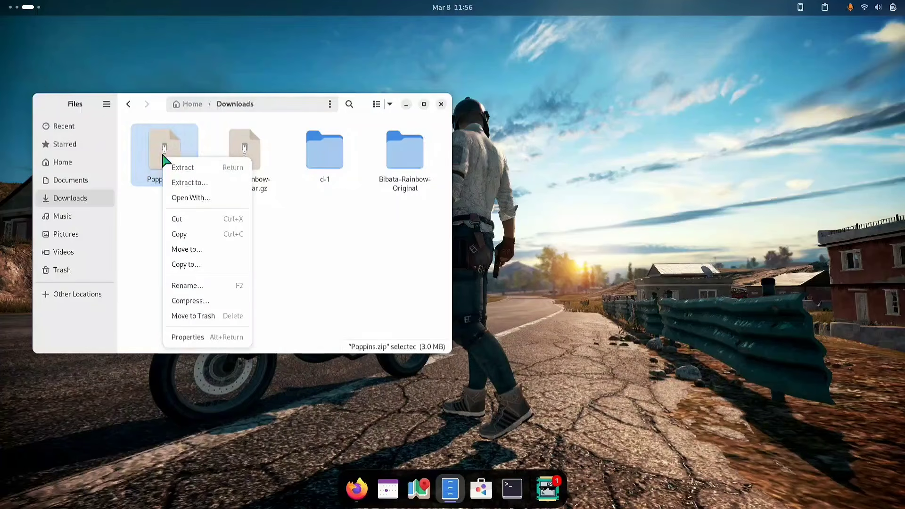
click(200, 167)
click(243, 226)
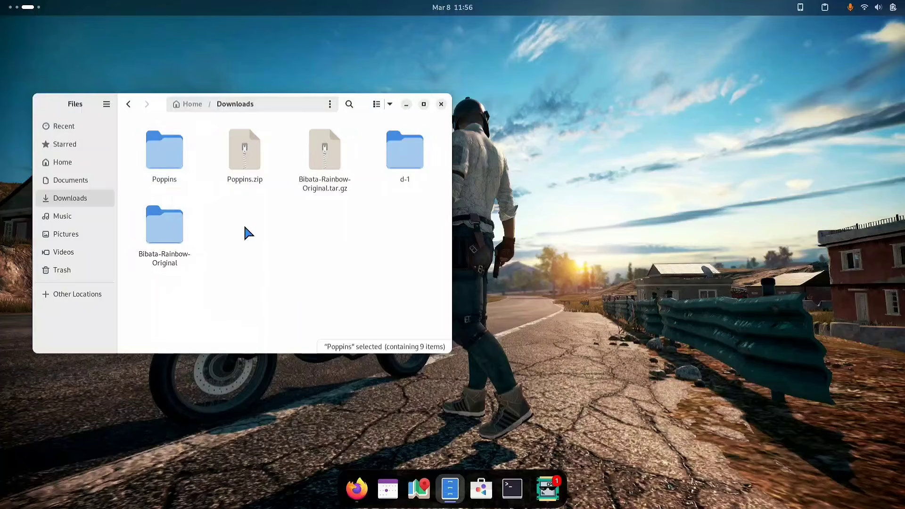
double_click(158, 147)
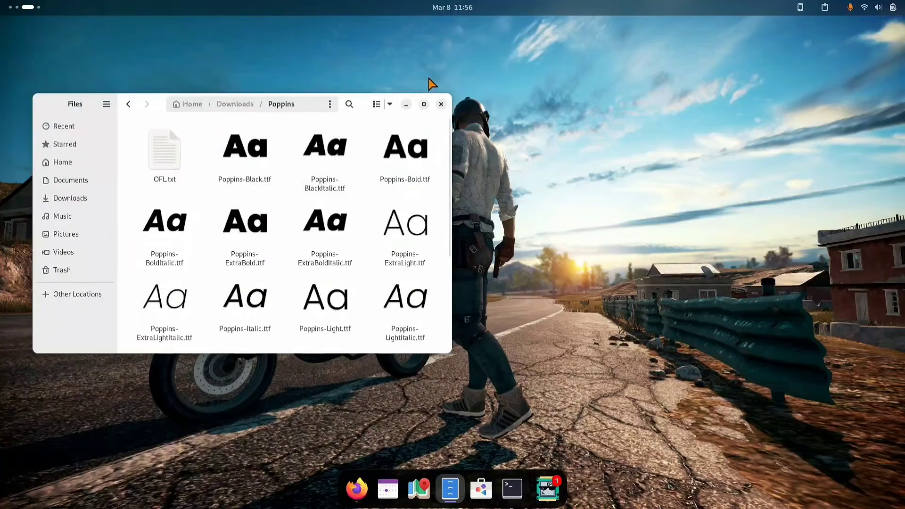
click(424, 104)
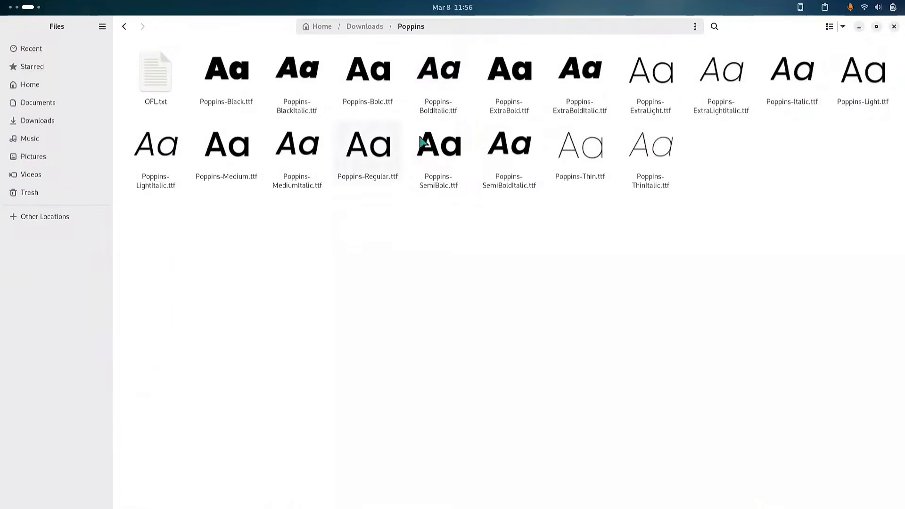
Step: Open Tweaks and examine which fonts are assigned to the interface, document and legacy window title text
text(twe)
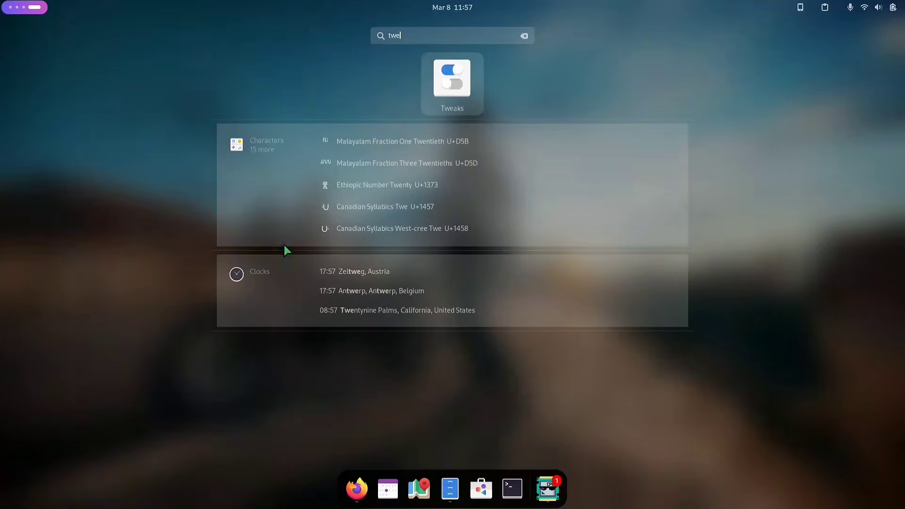
key(Return)
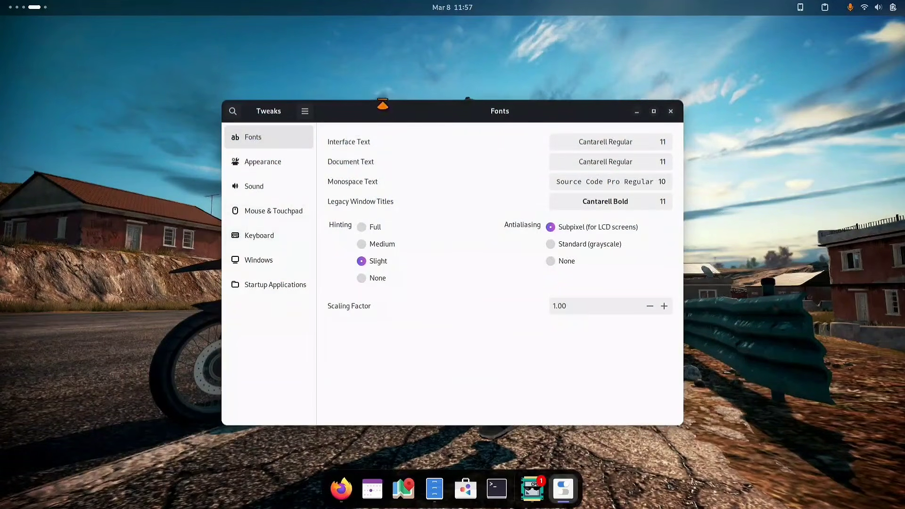
drag(386, 108, 236, 75)
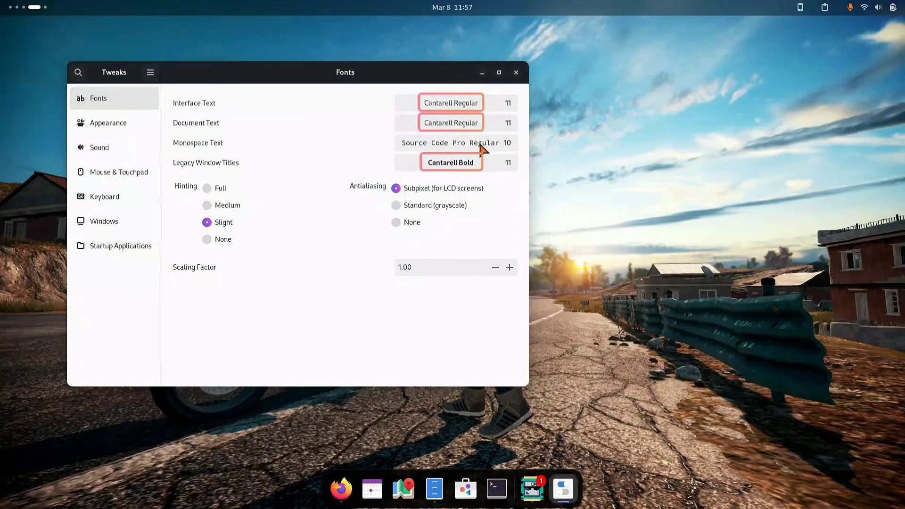
Step: Return to the extracted Poppins folder and install Poppins-Regular.ttf, closing the font viewer when done
key(super+Page_Up)
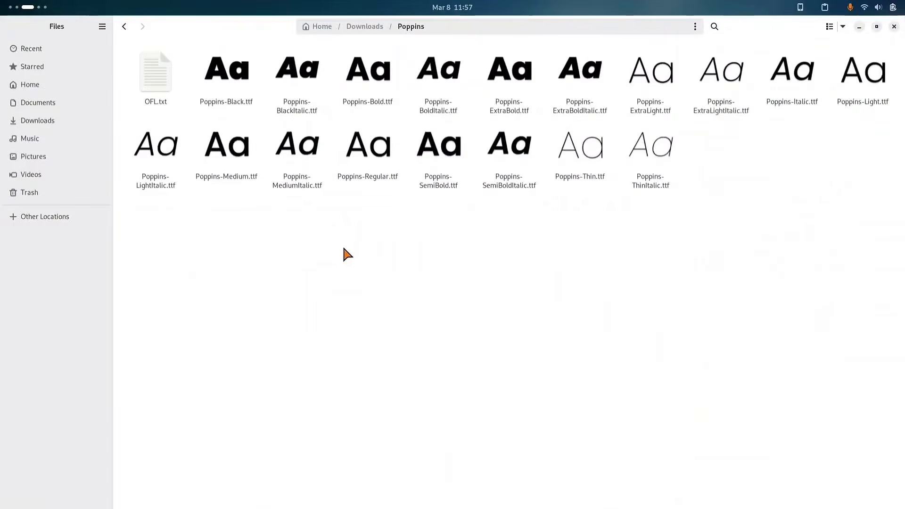
double_click(358, 160)
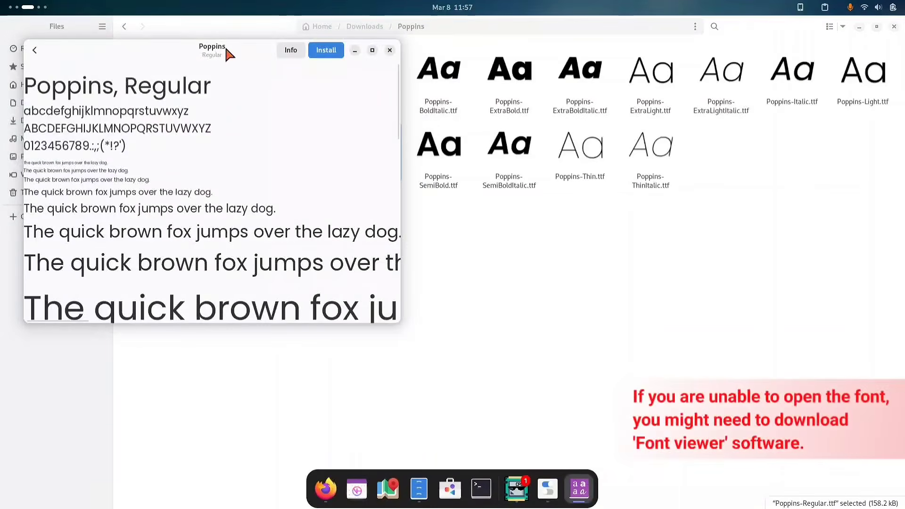
click(326, 51)
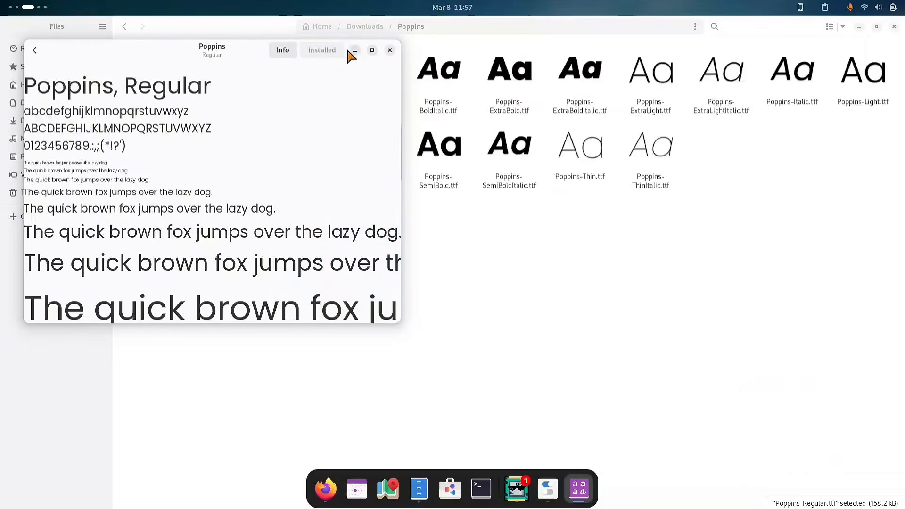
key(ctrl+q)
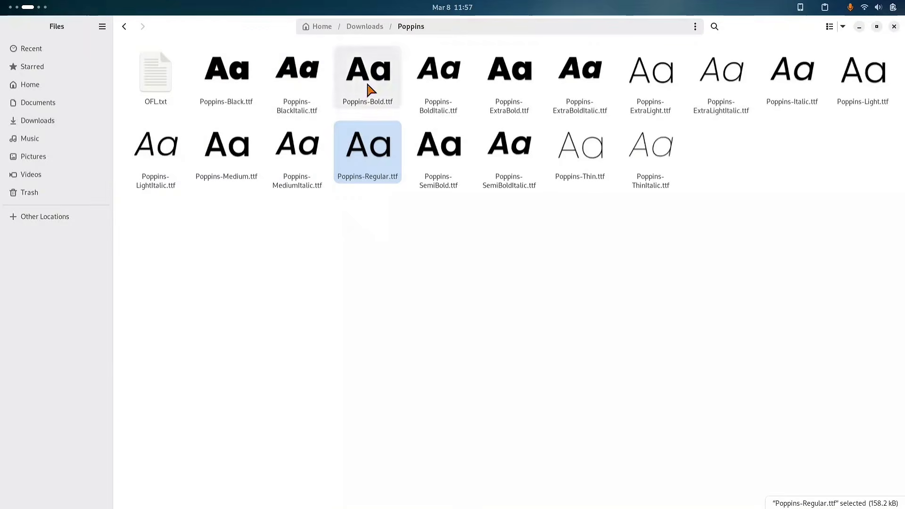
Step: Install Poppins-Bold.ttf and Poppins-SemiBold.ttf from the Poppins folder, dismissing the font viewer after each one
double_click(369, 88)
click(332, 52)
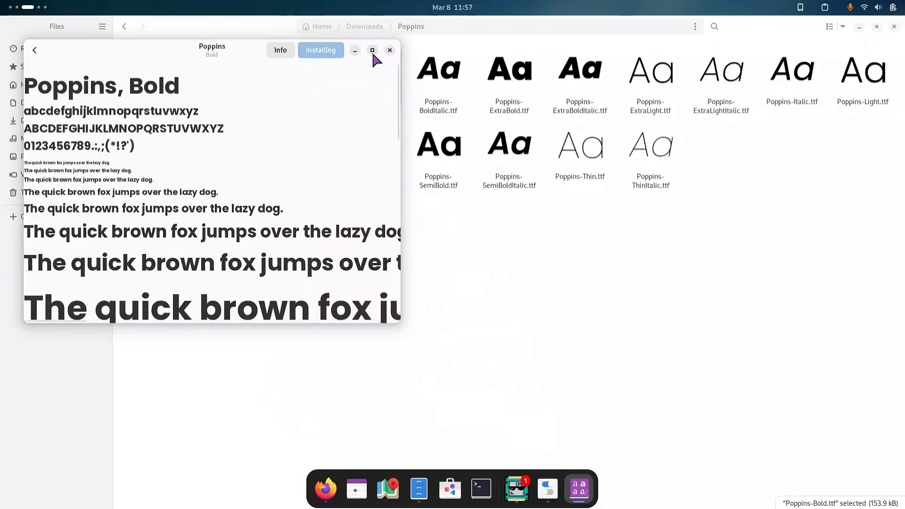
click(354, 50)
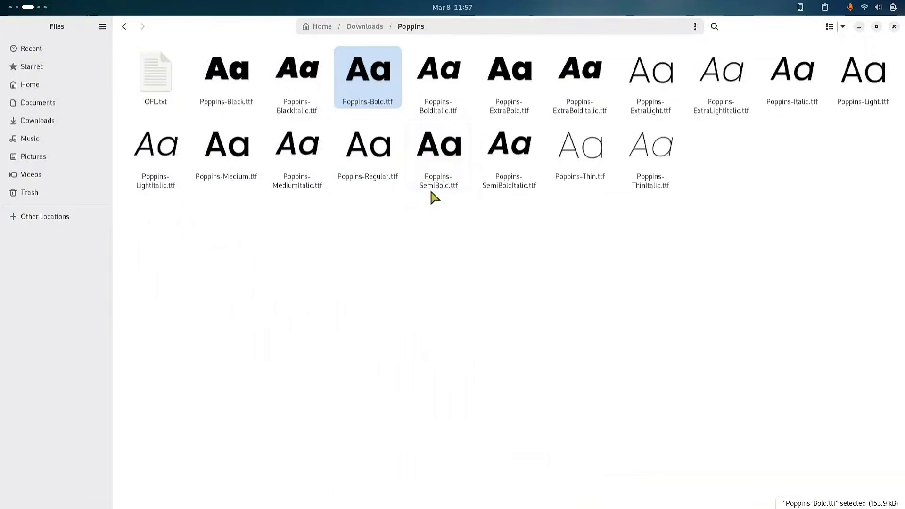
double_click(440, 143)
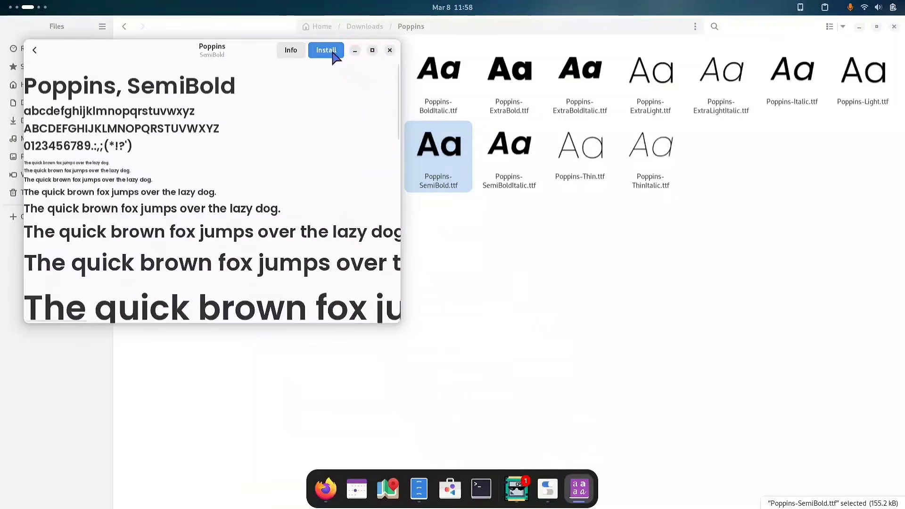
click(332, 51)
click(355, 51)
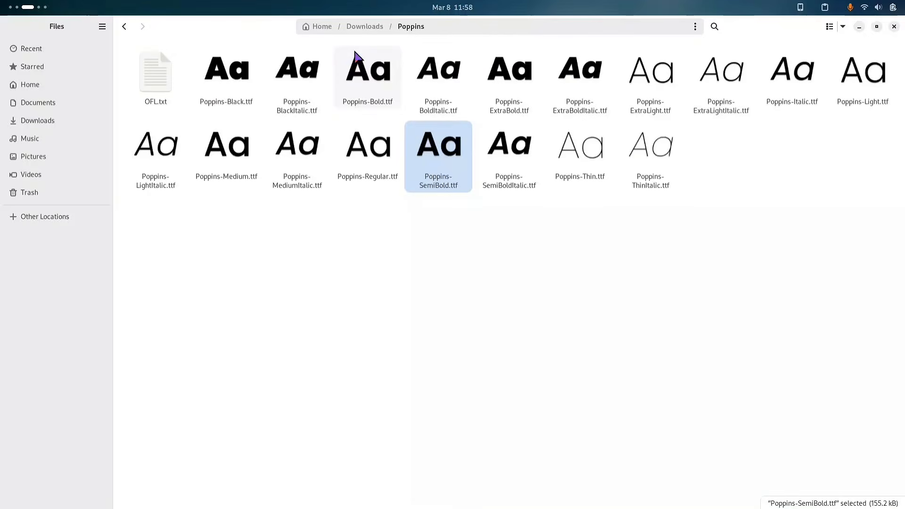
Step: Leave the Poppins folder and reopen Tweaks at its Fonts settings
key(super+h)
key(super)
text(tw)
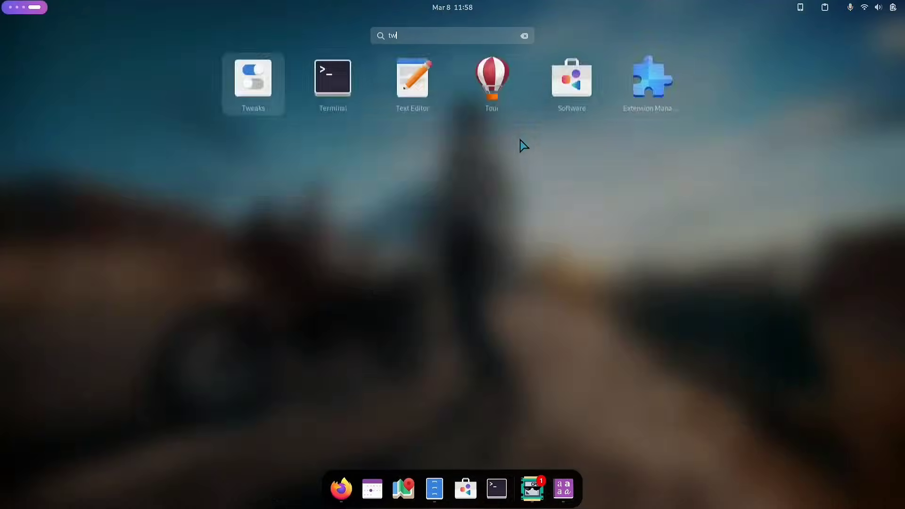
key(Return)
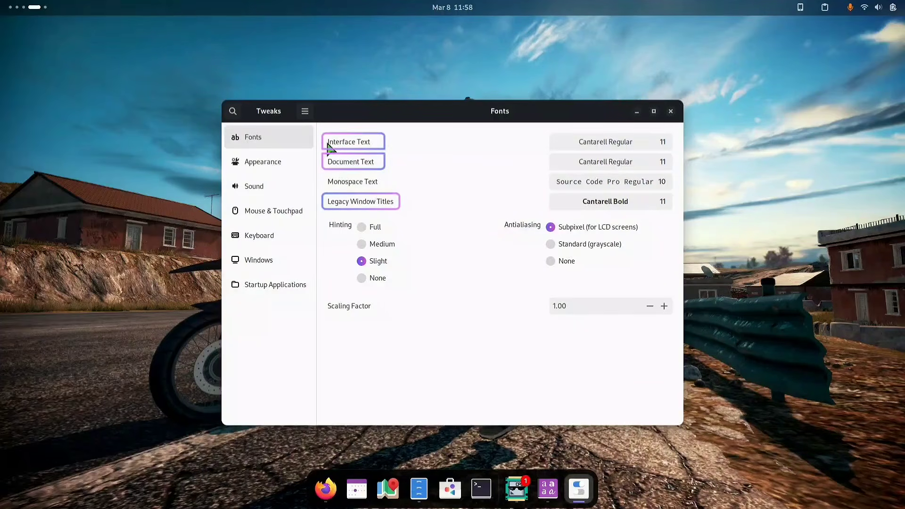
Step: Search the available fonts for "po" and set the interface text font to Poppins Regular
click(613, 148)
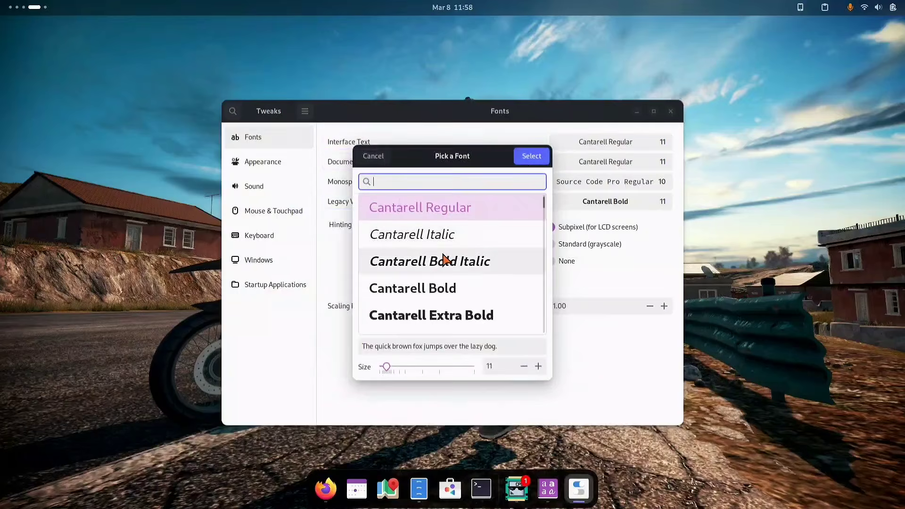
scroll(432, 239, down, 4)
scroll(434, 242, down, 3)
text(po)
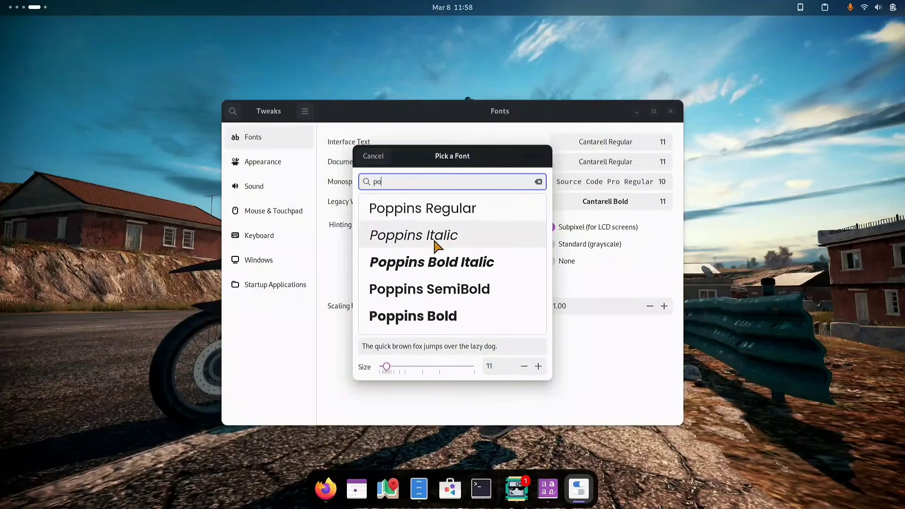
click(460, 209)
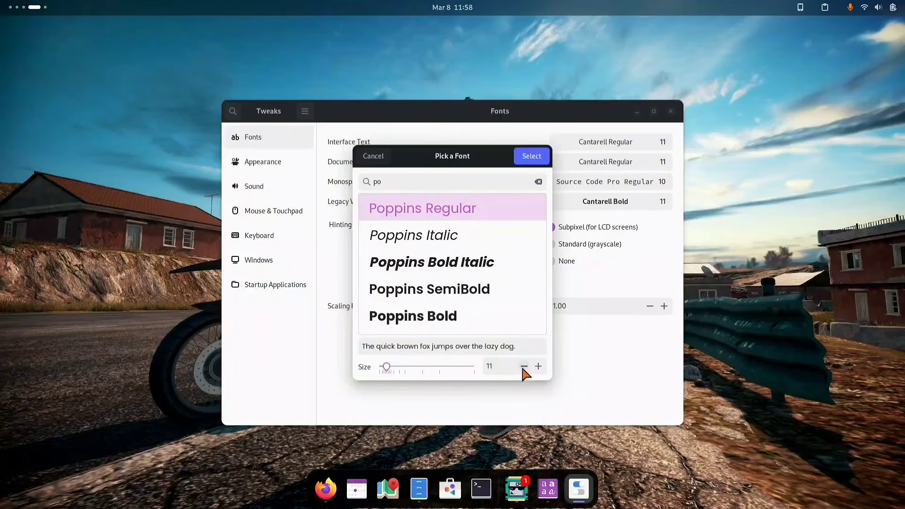
click(534, 156)
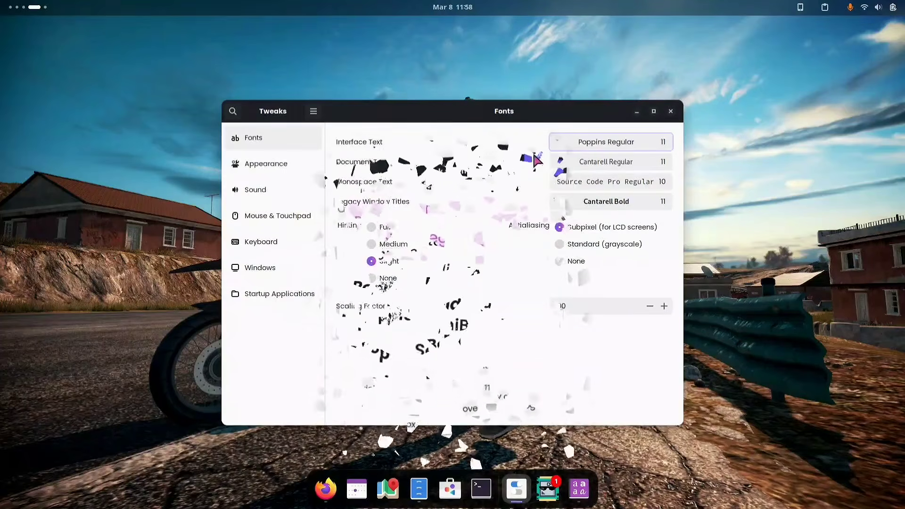
Step: Increase the interface text font size to 12
click(607, 147)
click(537, 366)
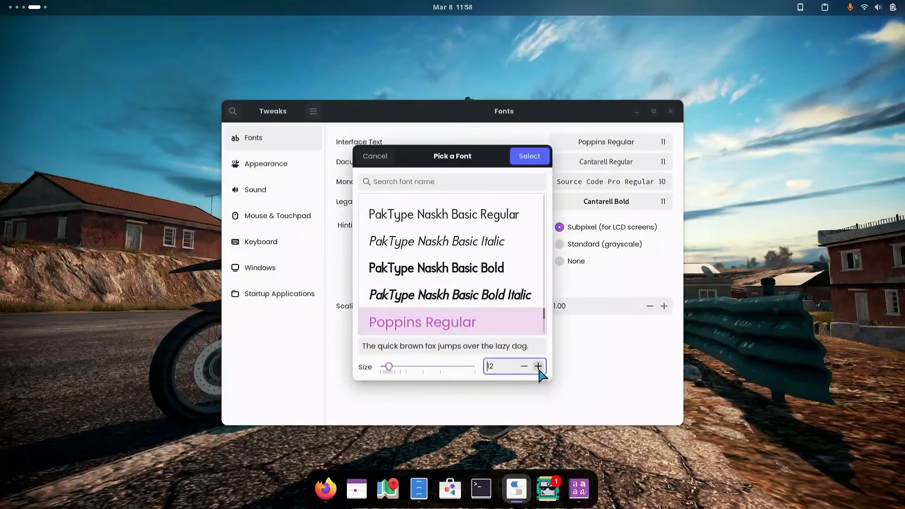
click(529, 156)
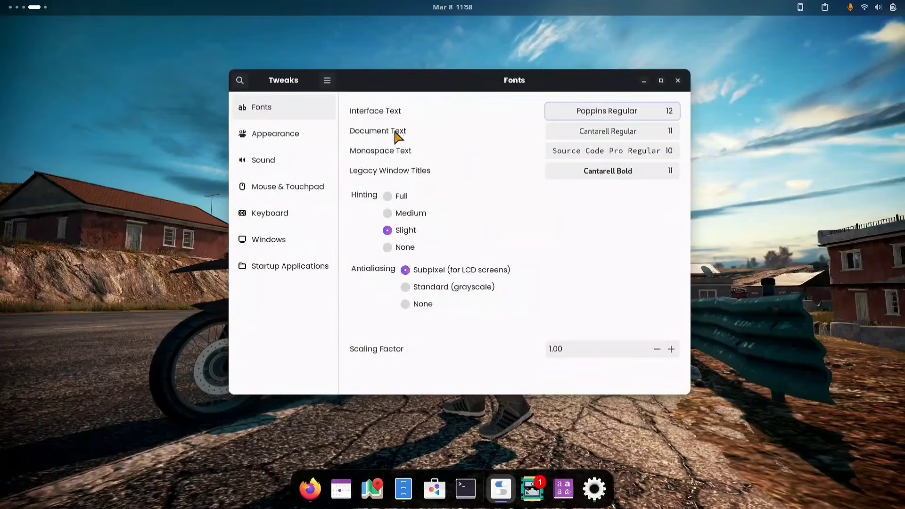
Step: Search the fonts for "pop" and assign Poppins Regular to the document text
click(586, 133)
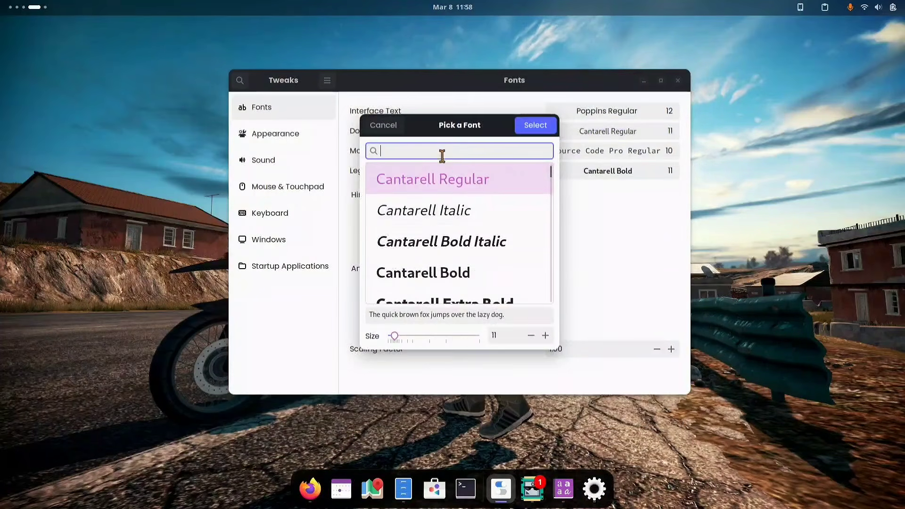
text(pop)
click(542, 130)
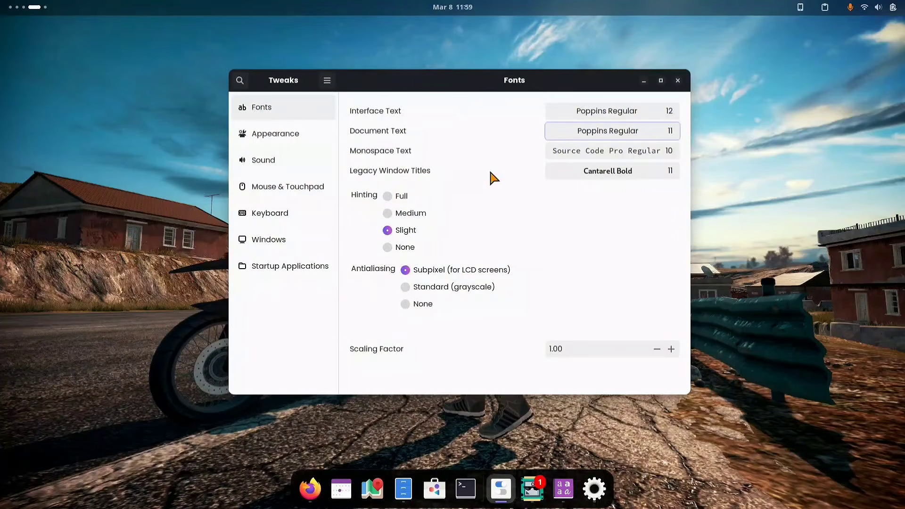
Step: Search the fonts for "pop" and assign Poppins SemiBold to the legacy window titles
click(601, 176)
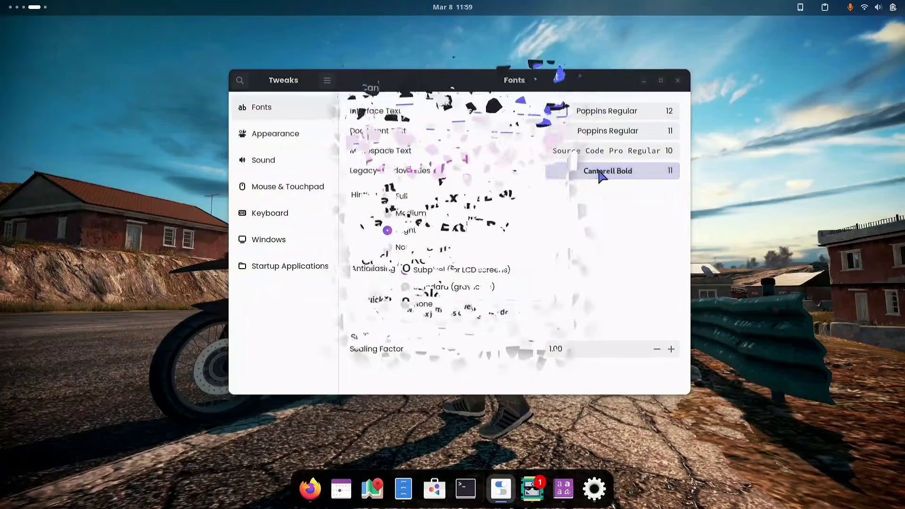
text(pop)
click(461, 263)
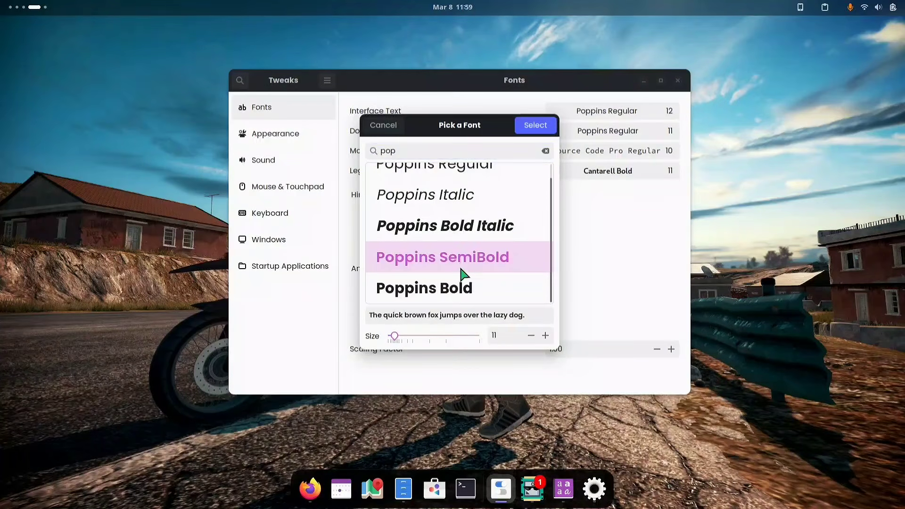
click(535, 124)
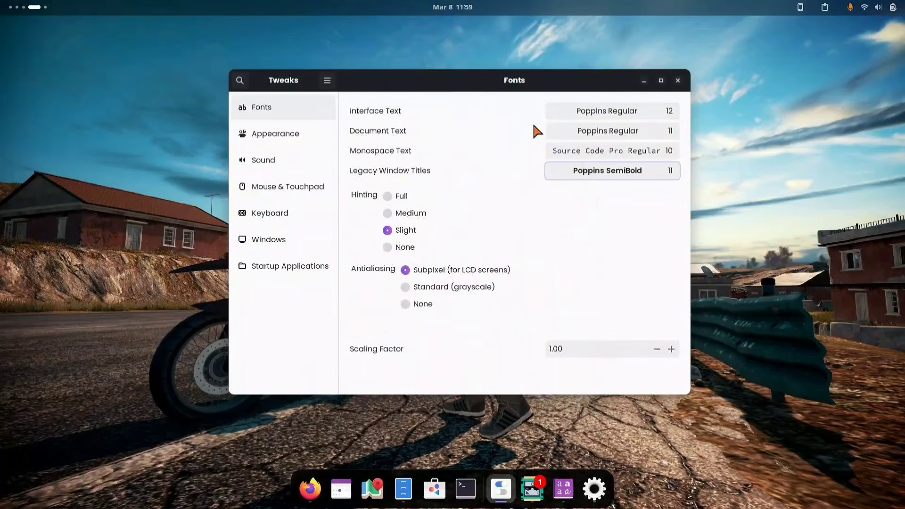
Step: Move the Tweaks window aside to the upper corner of the desktop and open a terminal window
drag(445, 87, 395, 66)
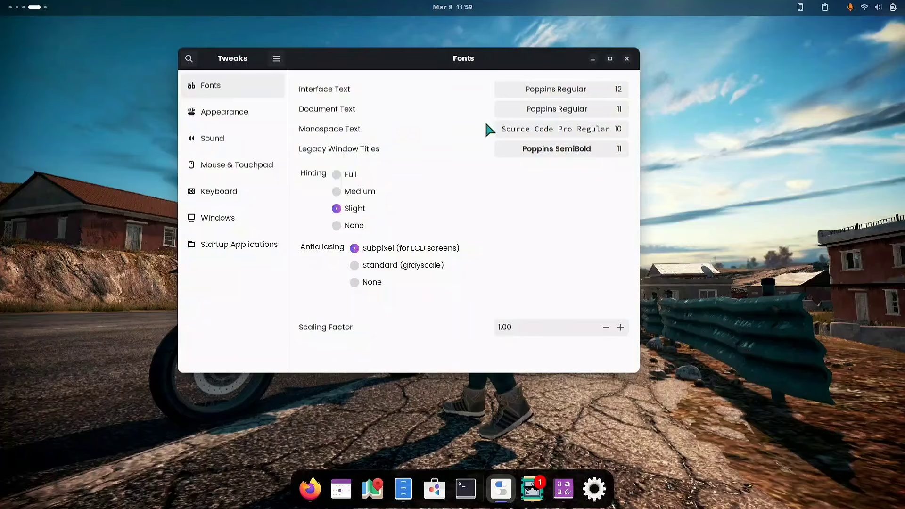
drag(452, 56, 310, 35)
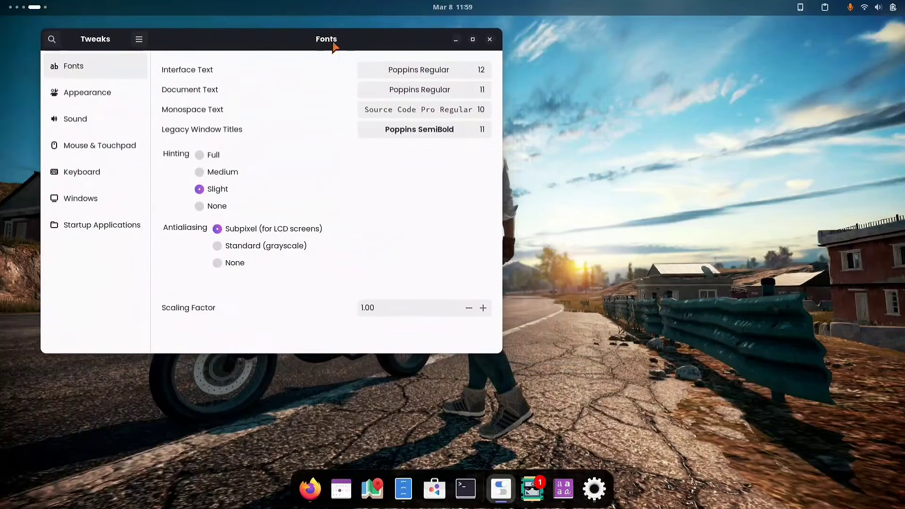
click(466, 489)
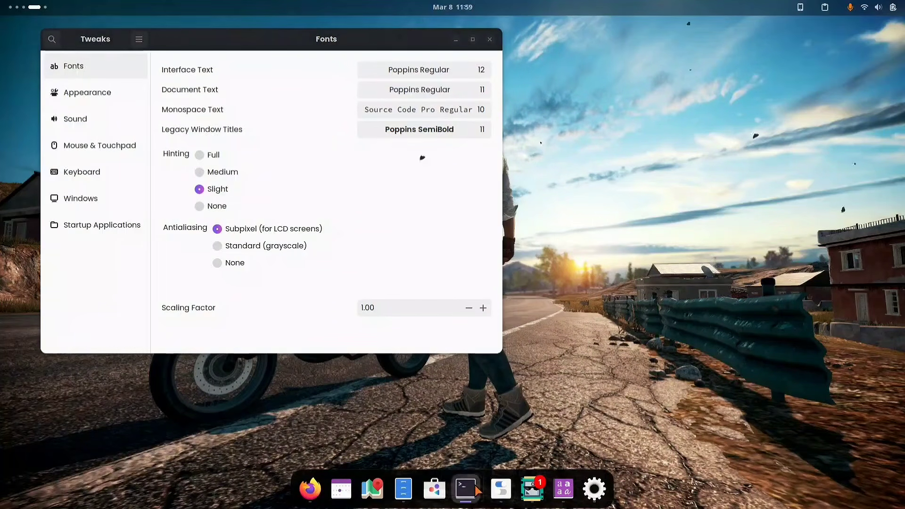
drag(616, 45, 505, 127)
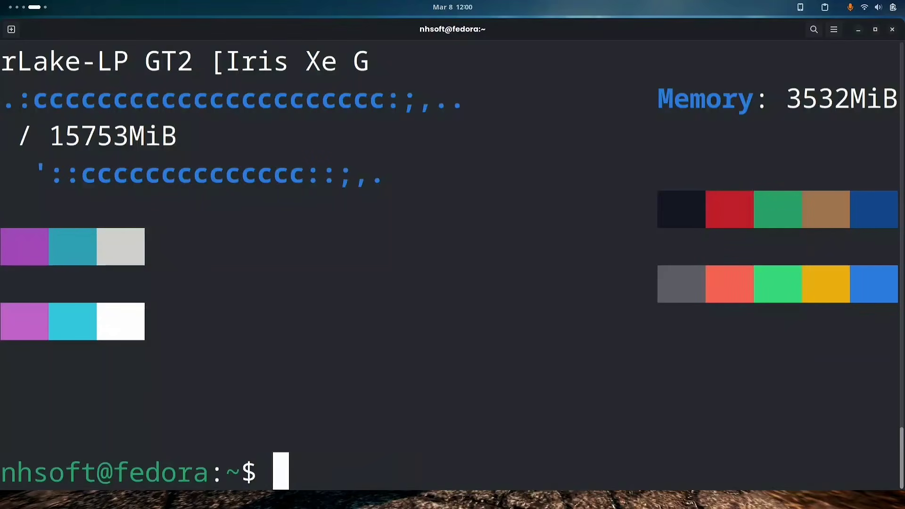
Step: Enter the look-alike character pairs "iI lI O0" at the terminal prompt to compare them in the monospace font
text(i)
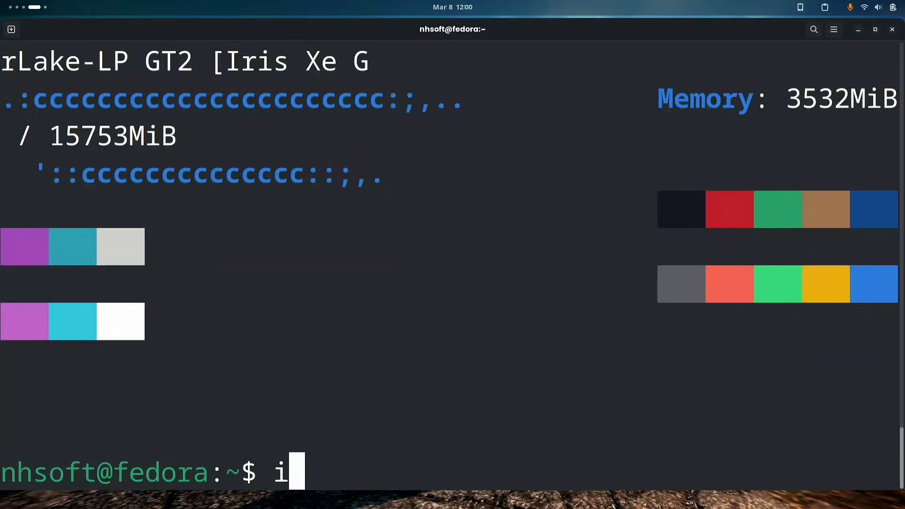
text(I)
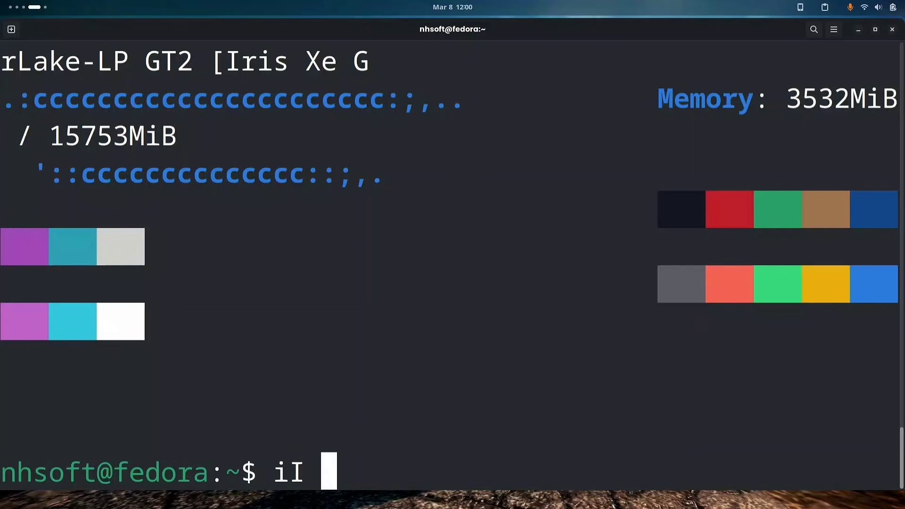
text( l)
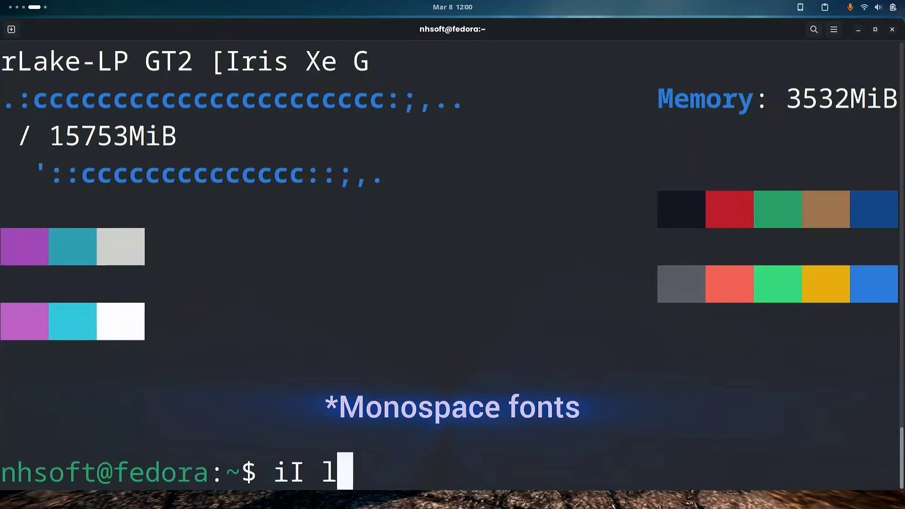
text(I)
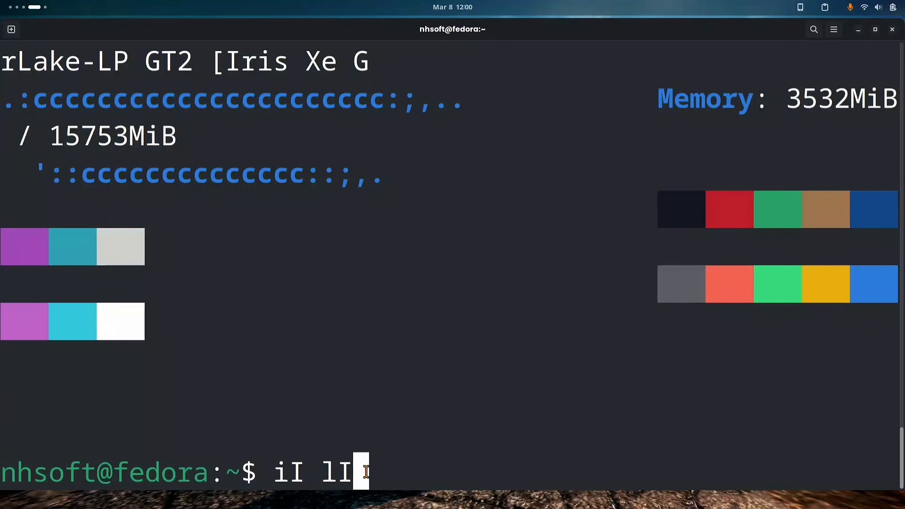
text( O)
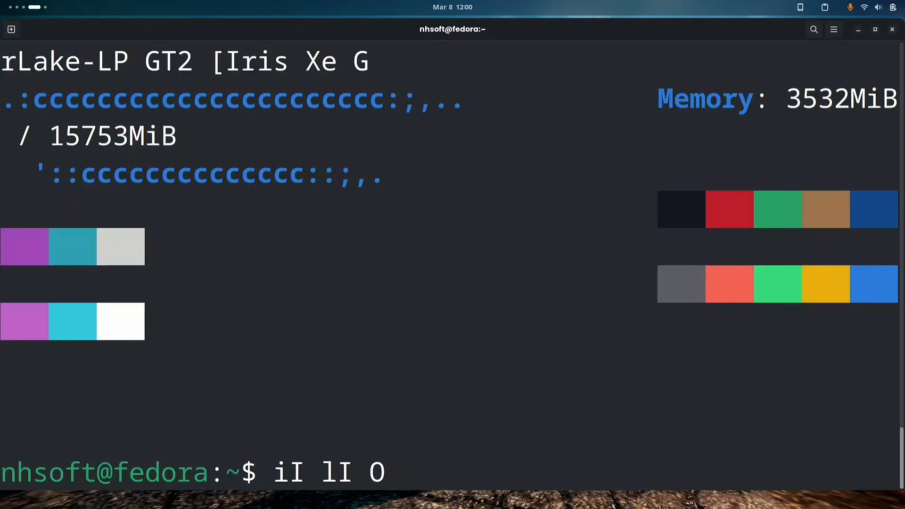
text(0)
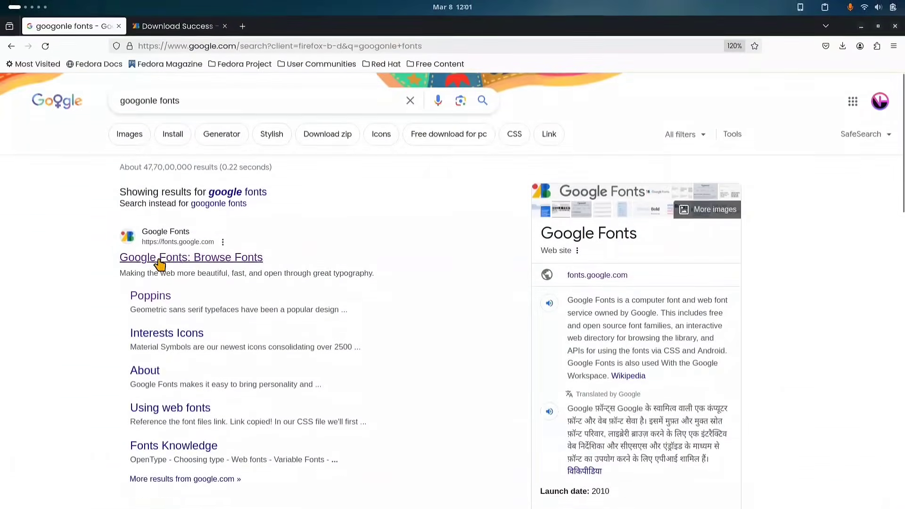
Step: Open Google Fonts from the web search results in a new tab and filter the families by the Monospace classification
click(159, 258)
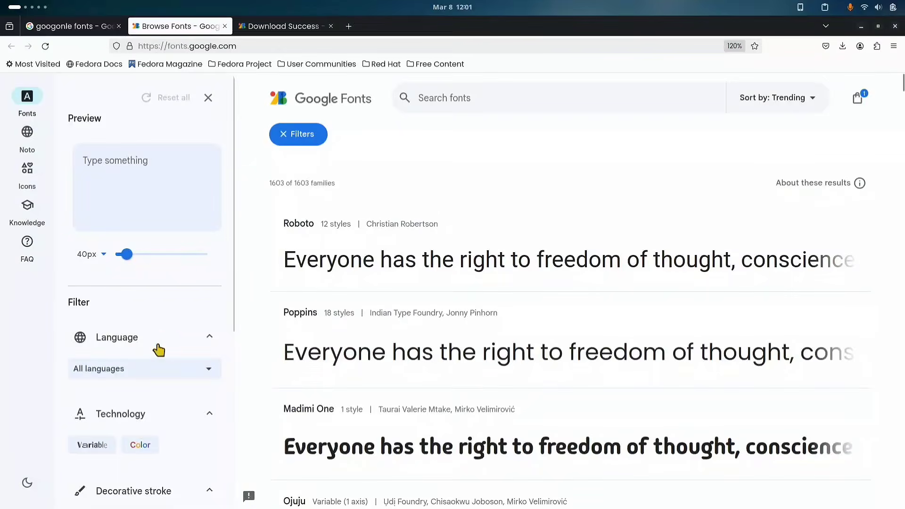
scroll(159, 350, down, 5)
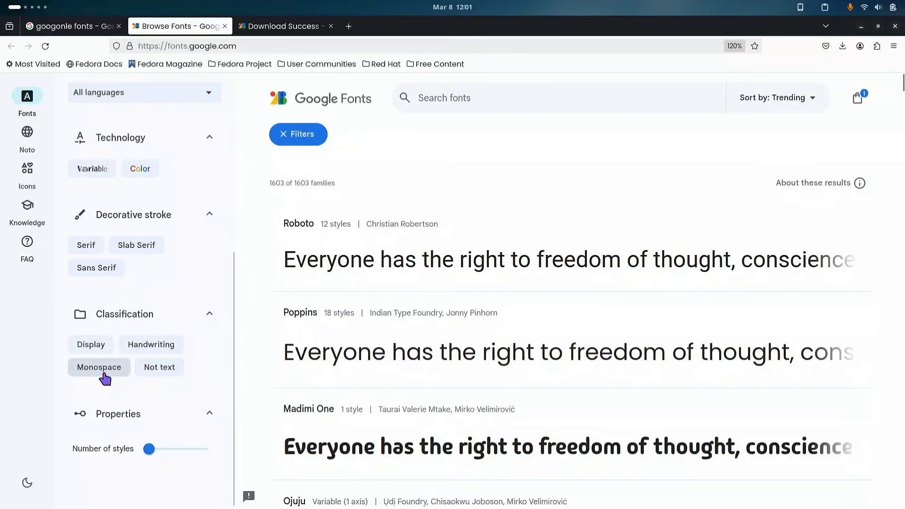
click(100, 369)
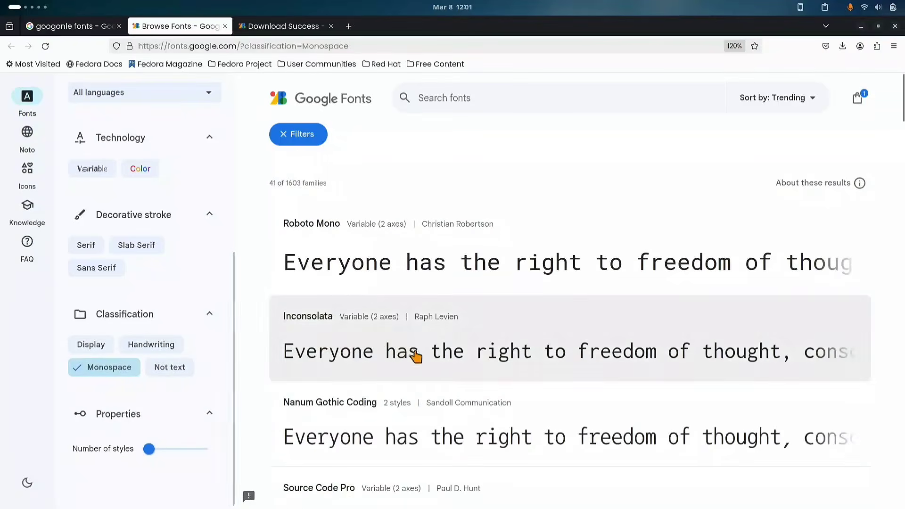
Step: Set the font preview text to "print("Hello World); sudo apt mkdir()"
scroll(185, 324, up, 5)
click(125, 154)
text(print("Hello World);)
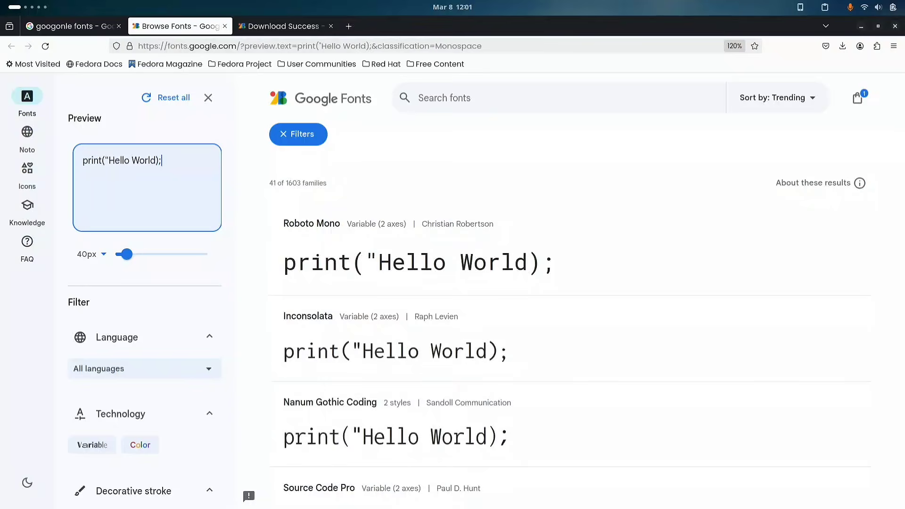
text( sudo apt get e)
key(BackSpace)
key(BackSpace)
key(BackSpace)
key(BackSpace)
key(BackSpace)
text(mkdir())
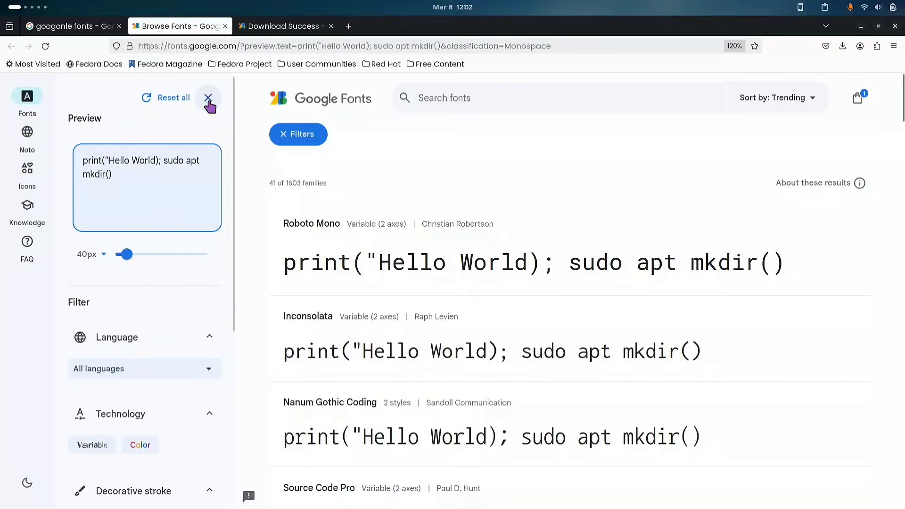
Step: Hide the filters, compare the monospace families in the list and open the Space Mono specimen page
click(208, 98)
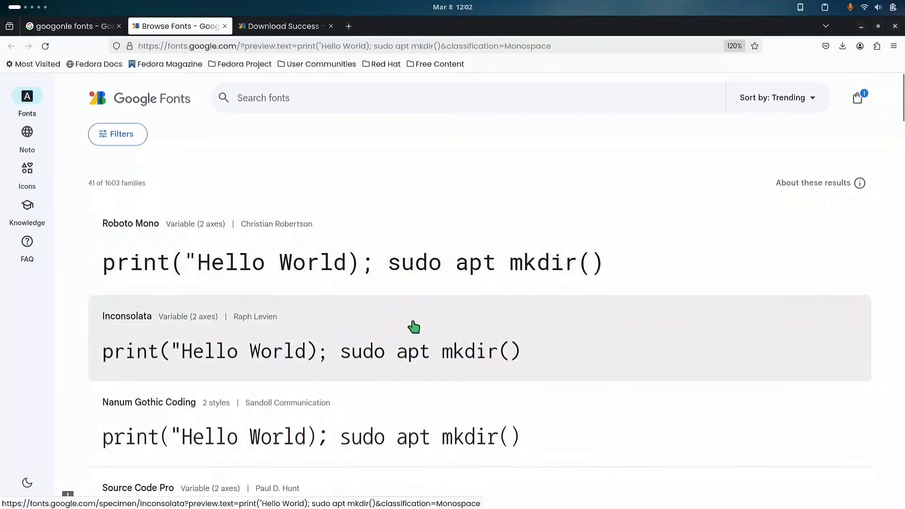
scroll(498, 255, down, 3)
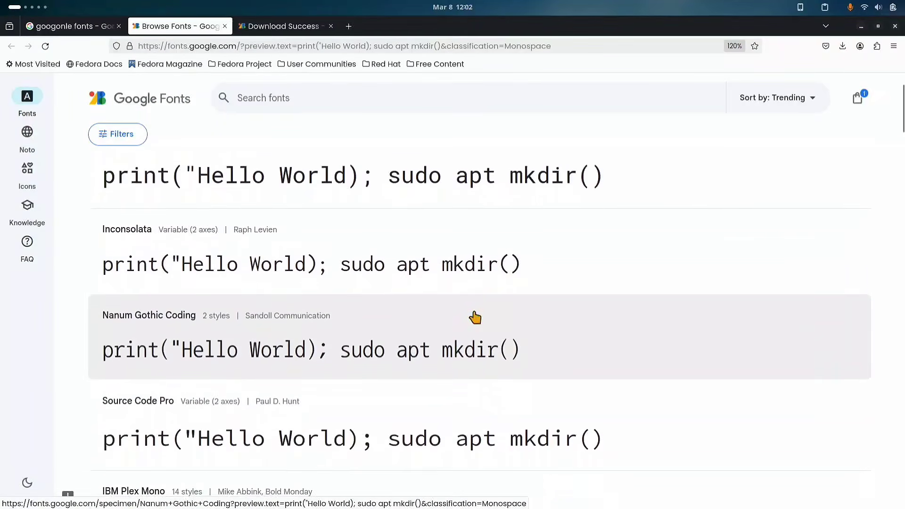
scroll(475, 319, down, 5)
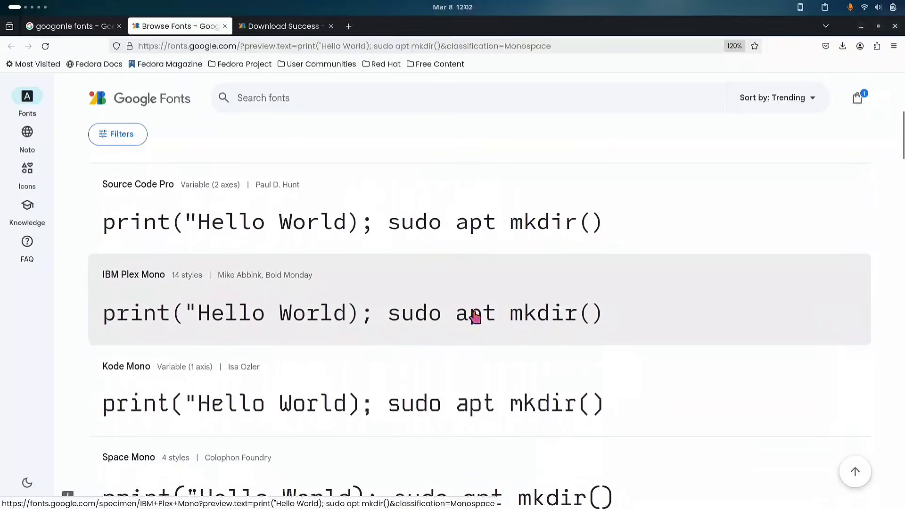
scroll(475, 318, down, 20)
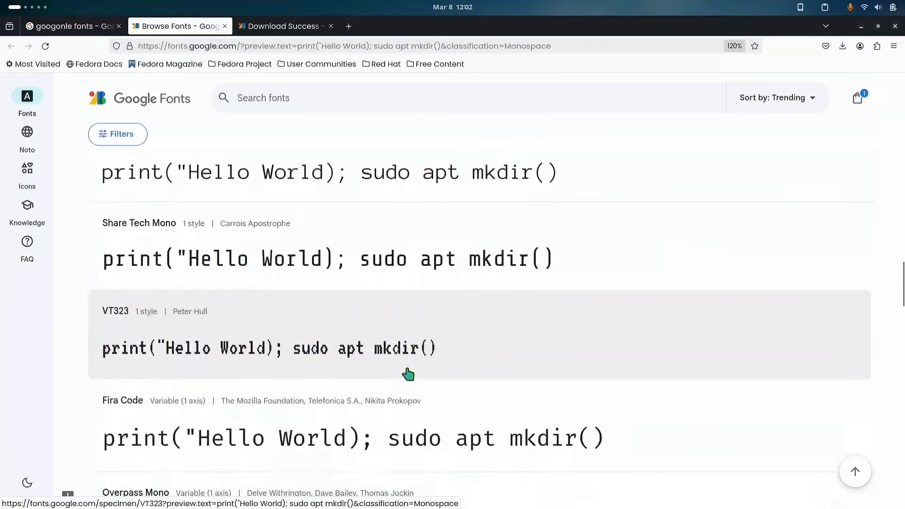
scroll(408, 374, up, 15)
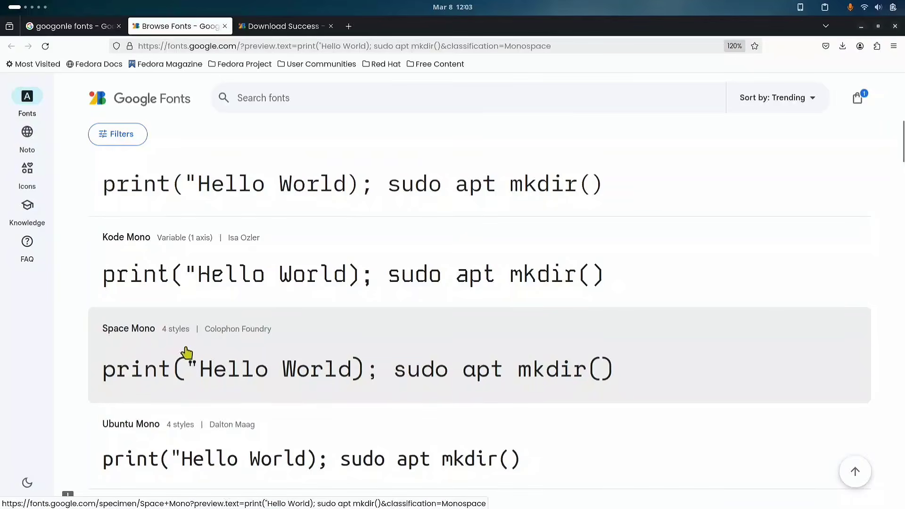
click(432, 375)
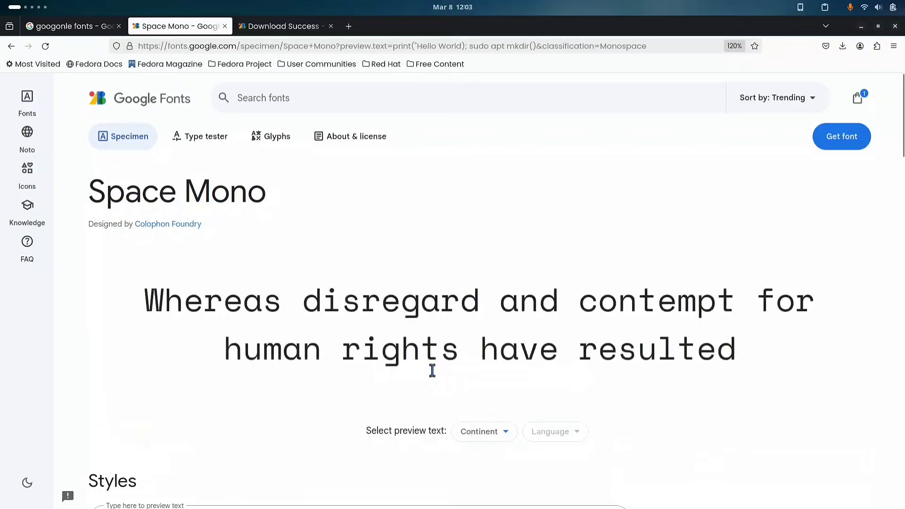
Step: Add Space Mono to the font selection and download all selected families
click(834, 135)
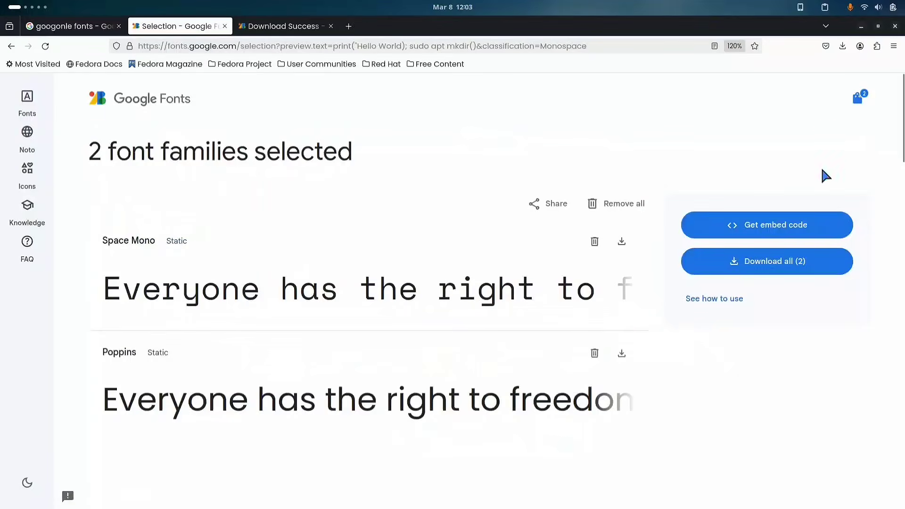
click(732, 275)
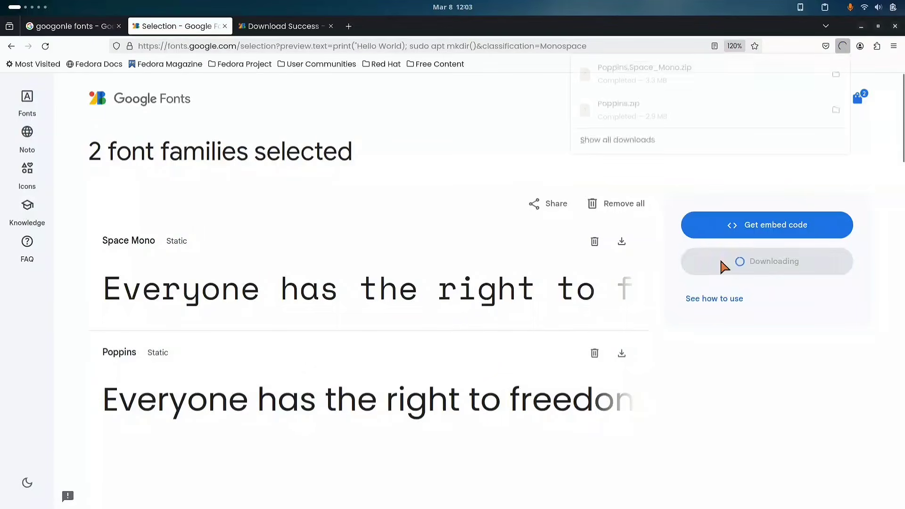
key(Return)
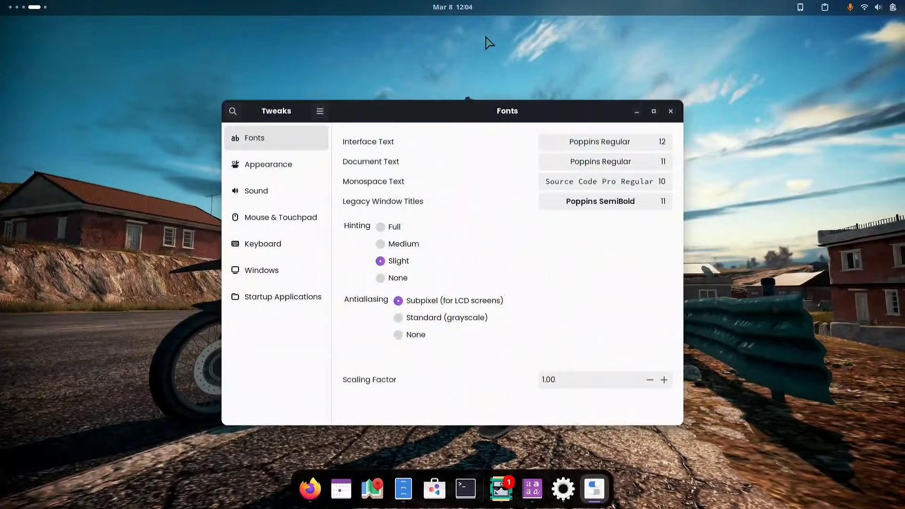
Step: Set the Monospace Text font in Tweaks to Space Mono Regular and close Tweaks
click(596, 186)
text(sp)
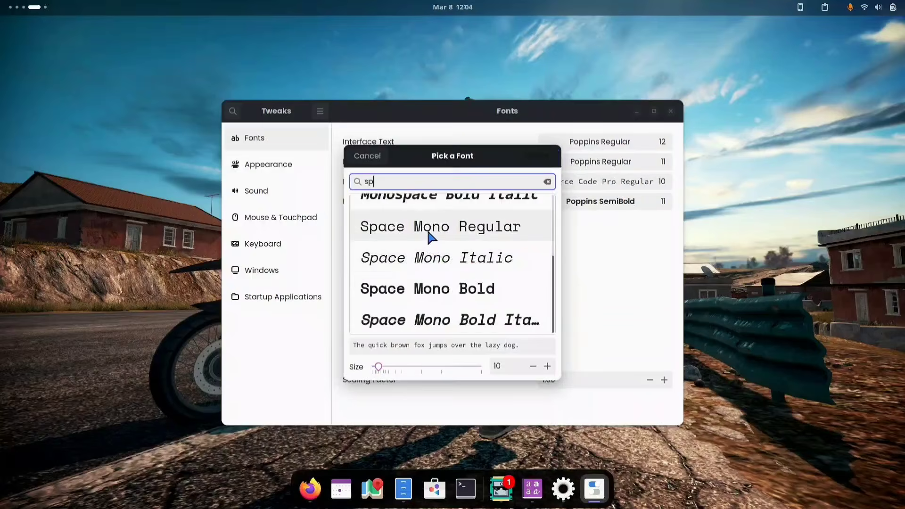
click(443, 236)
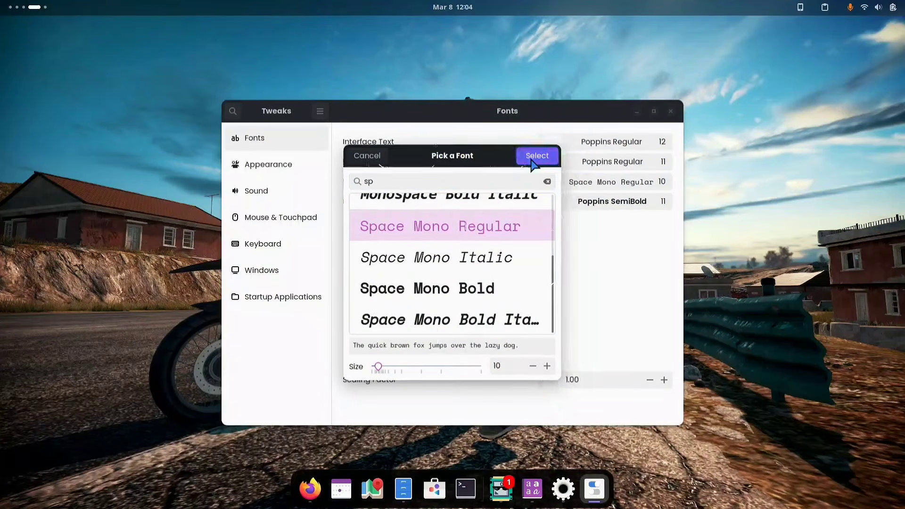
click(533, 160)
click(671, 111)
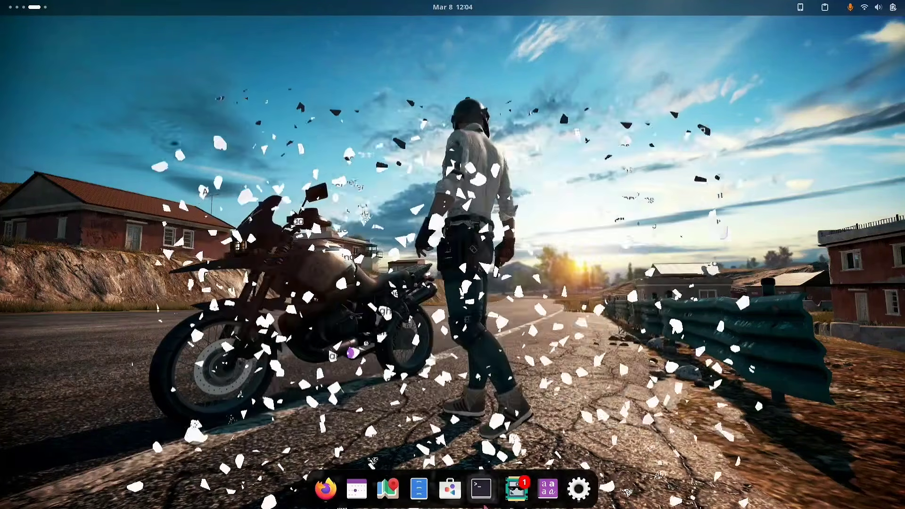
Step: Open a terminal window, run neofetch in it and enlarge the terminal text by two zoom levels
click(483, 489)
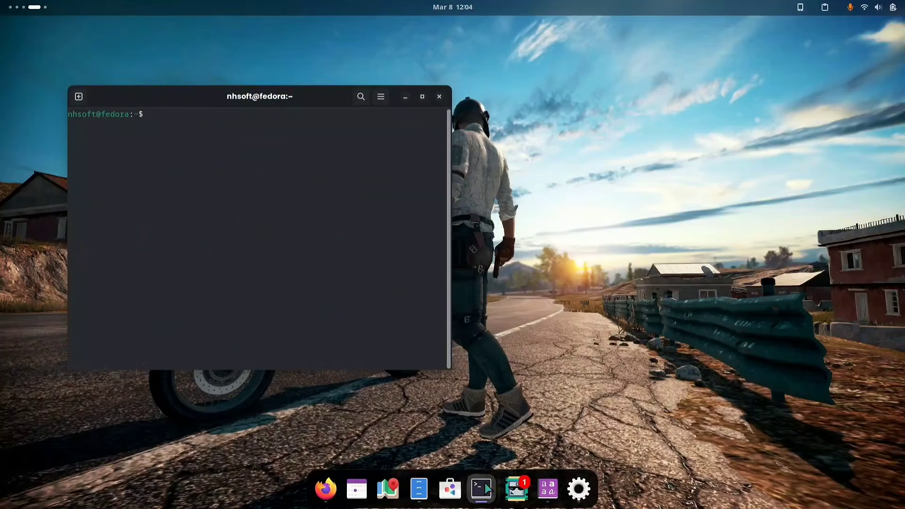
text(neofetch)
key(Return)
drag(174, 100, 317, 73)
scroll(411, 231, up, 1)
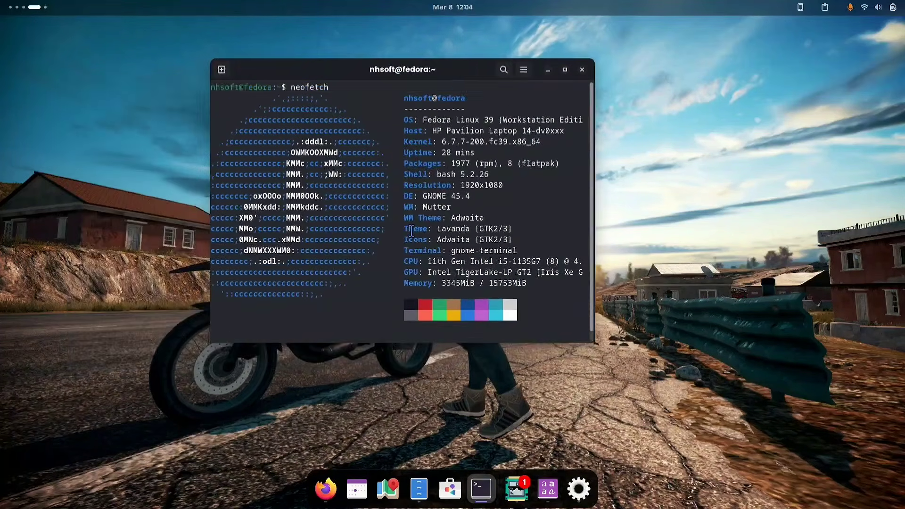
scroll(411, 231, down, 1)
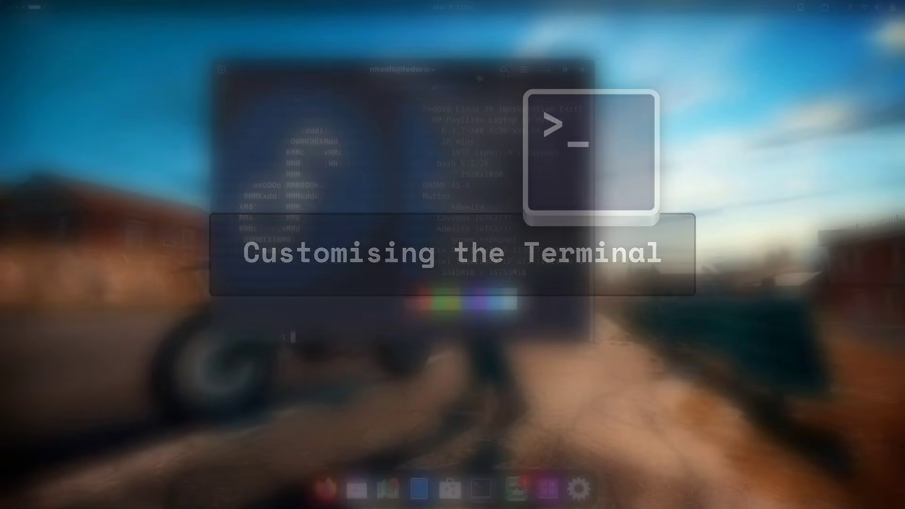
key(ctrl+plus)
key(ctrl+plus)
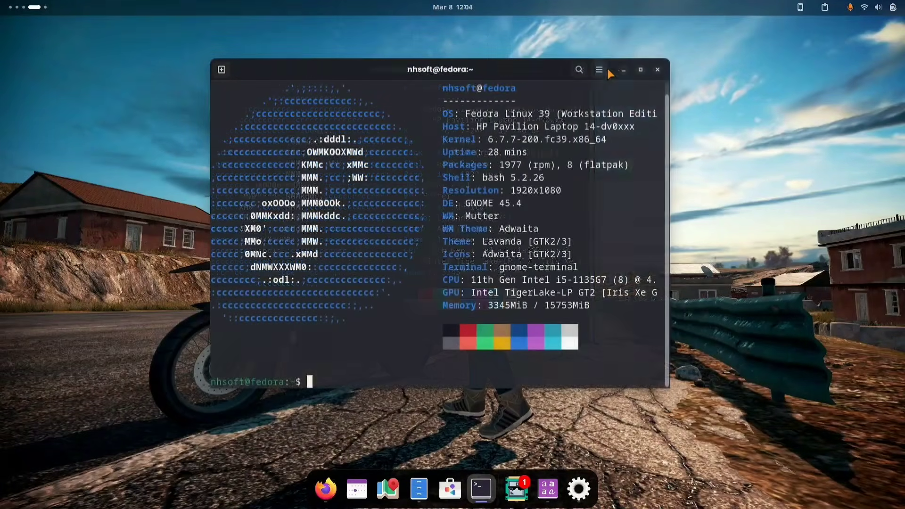
Step: Set the custom font of the nhSoft terminal profile to Space Mono
click(598, 72)
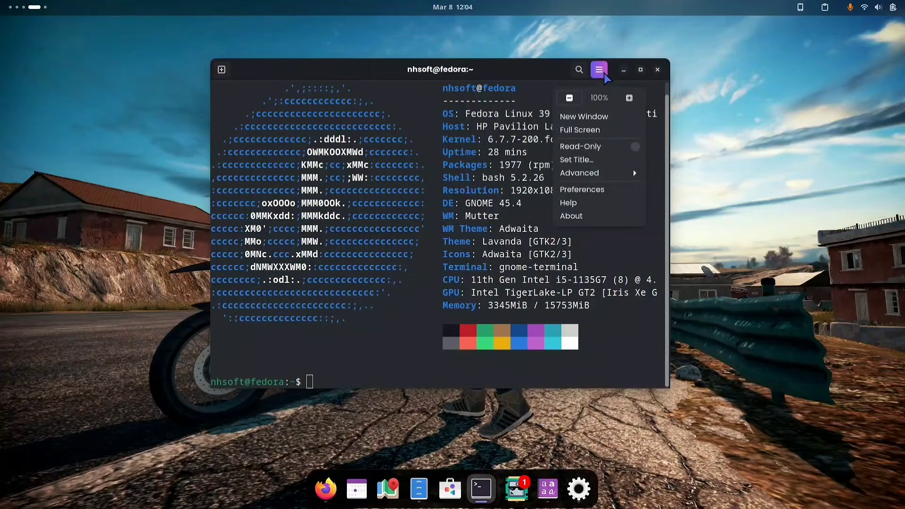
click(607, 190)
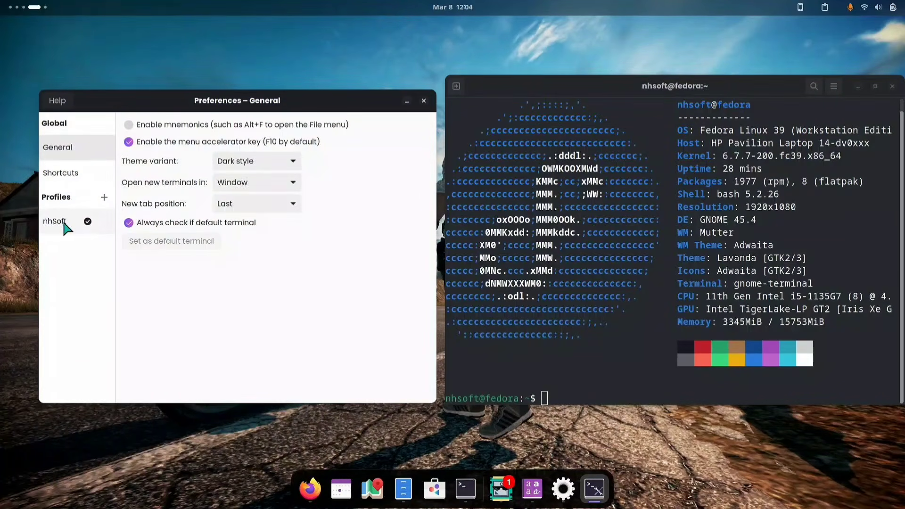
click(54, 222)
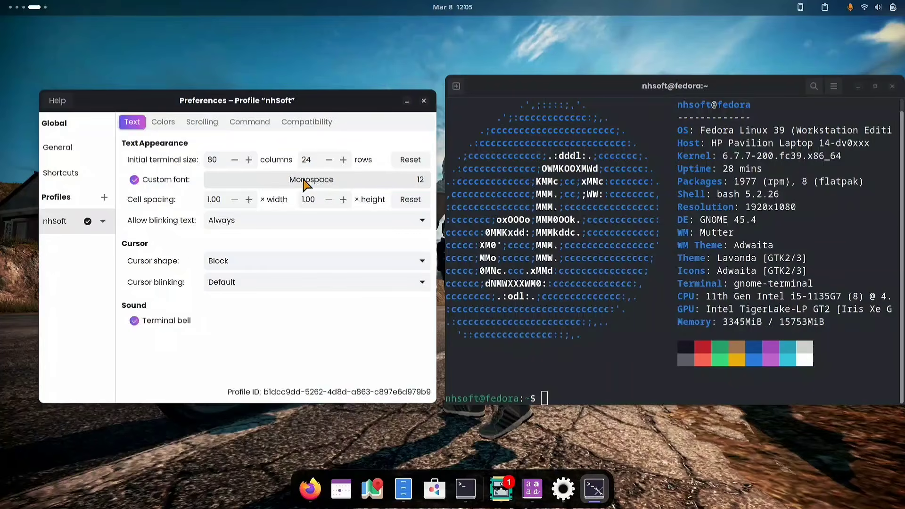
click(283, 180)
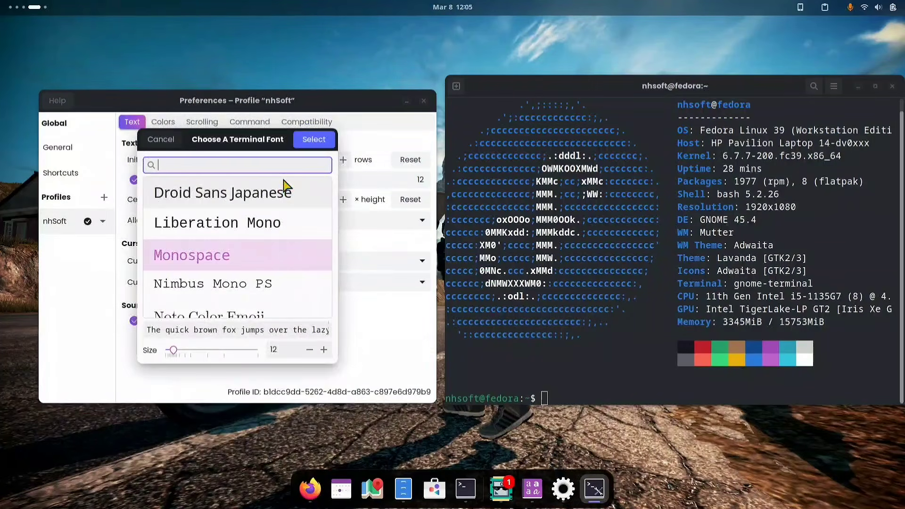
text(spa)
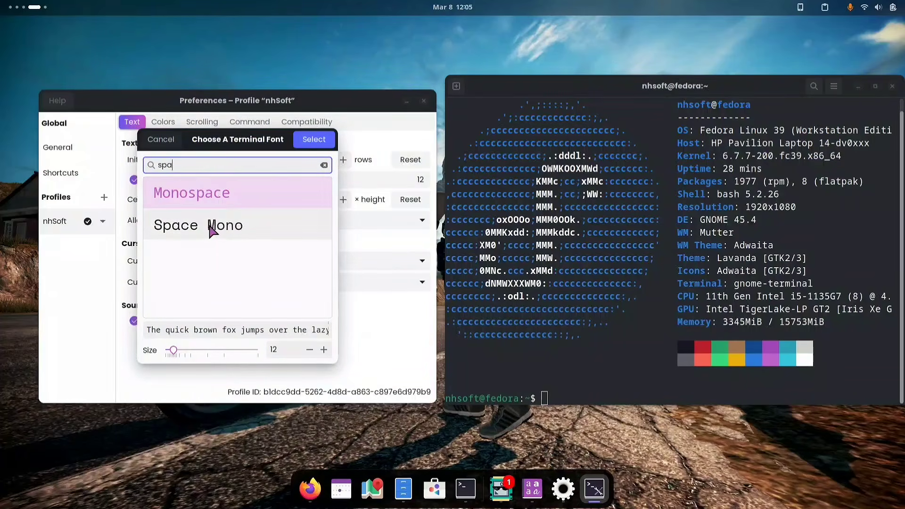
click(186, 229)
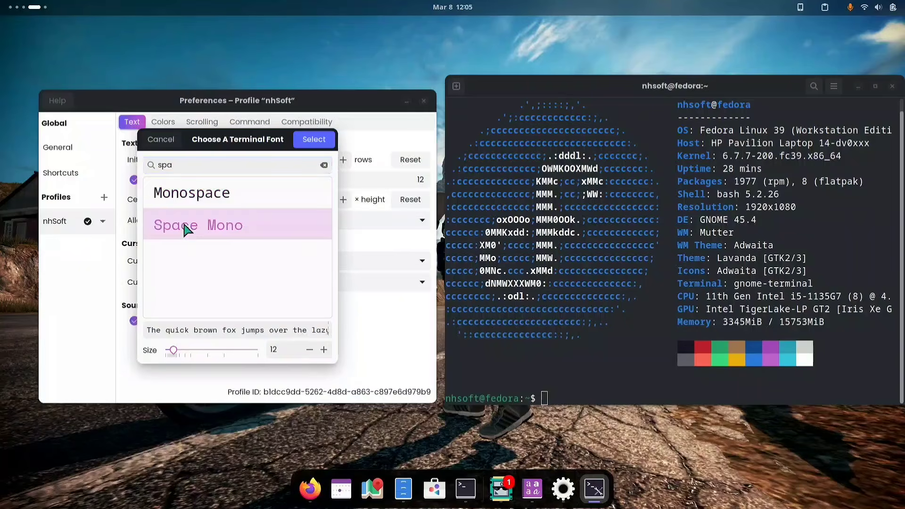
click(311, 143)
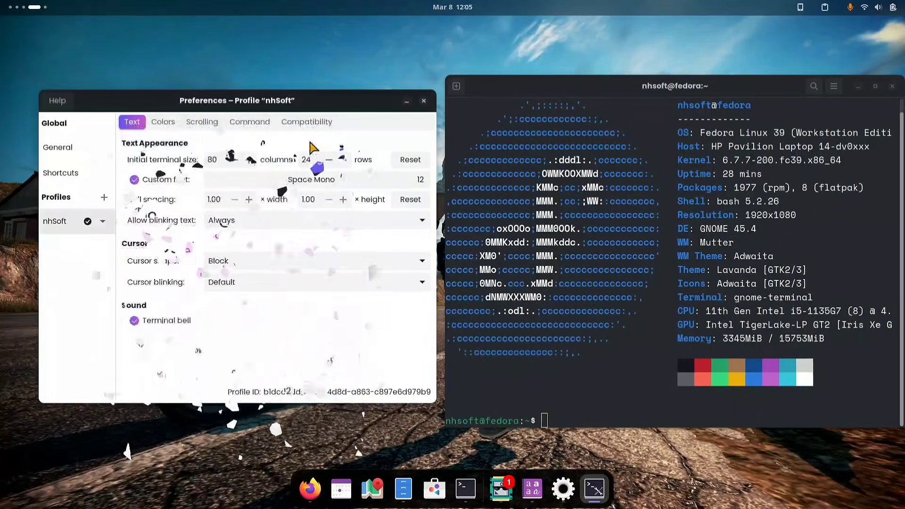
Step: Reposition the terminal window and examine how the neofetch output looks in the new font
click(574, 415)
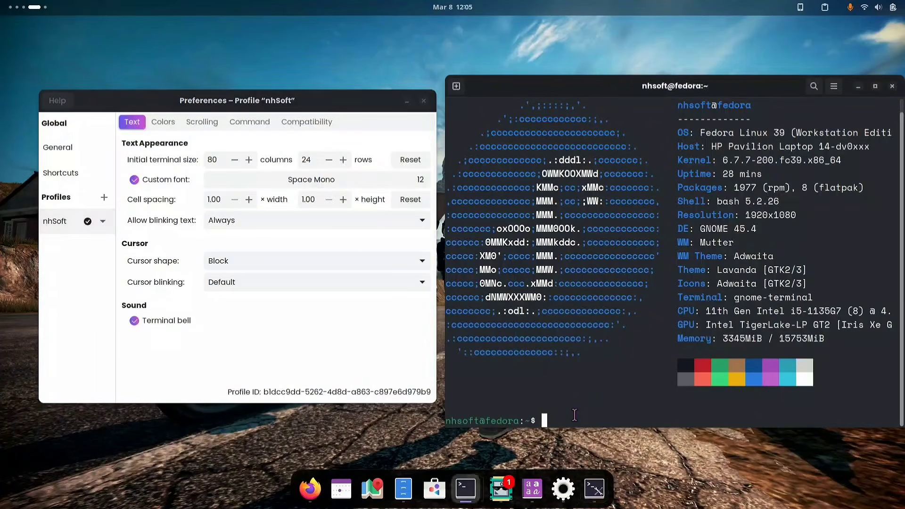
click(285, 101)
drag(707, 86, 660, 84)
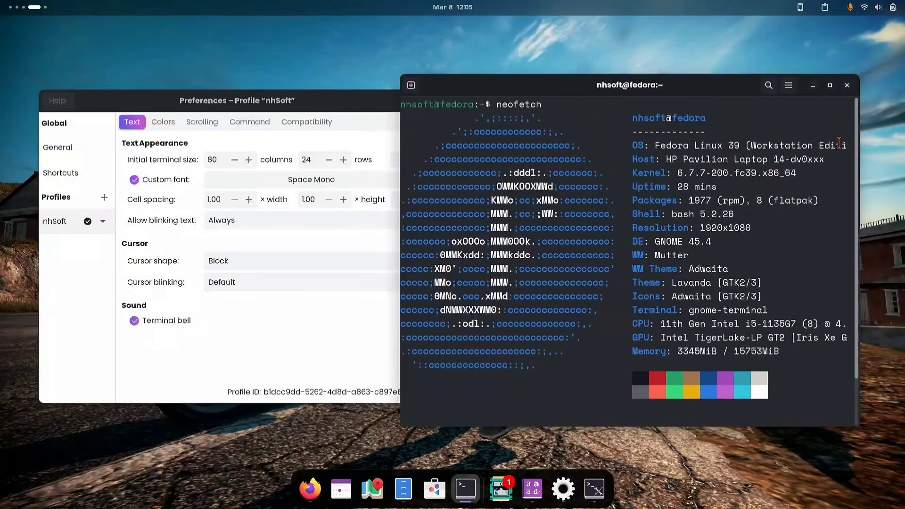
scroll(834, 170, down, 1)
scroll(823, 198, up, 1)
scroll(824, 199, down, 1)
scroll(823, 198, up, 1)
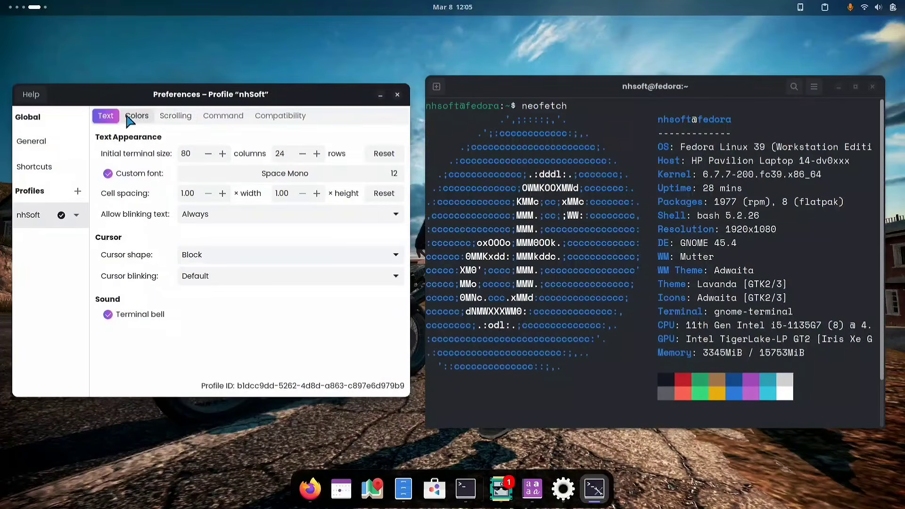
Step: Turn off the scrollbar for the nhSoft profile and check that the terminal output still scrolls
click(174, 119)
click(103, 139)
click(708, 234)
scroll(709, 234, down, 2)
scroll(709, 234, up, 2)
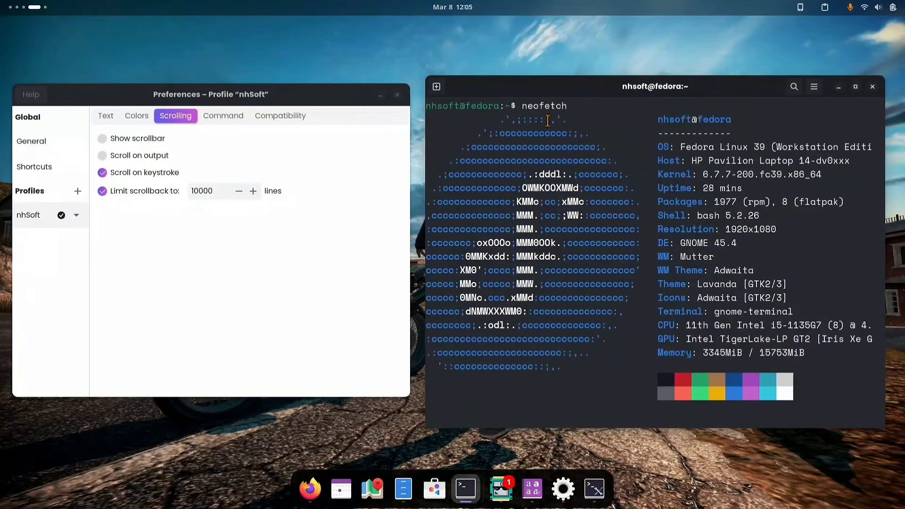
scroll(586, 158, down, 2)
scroll(586, 157, up, 2)
scroll(585, 158, down, 2)
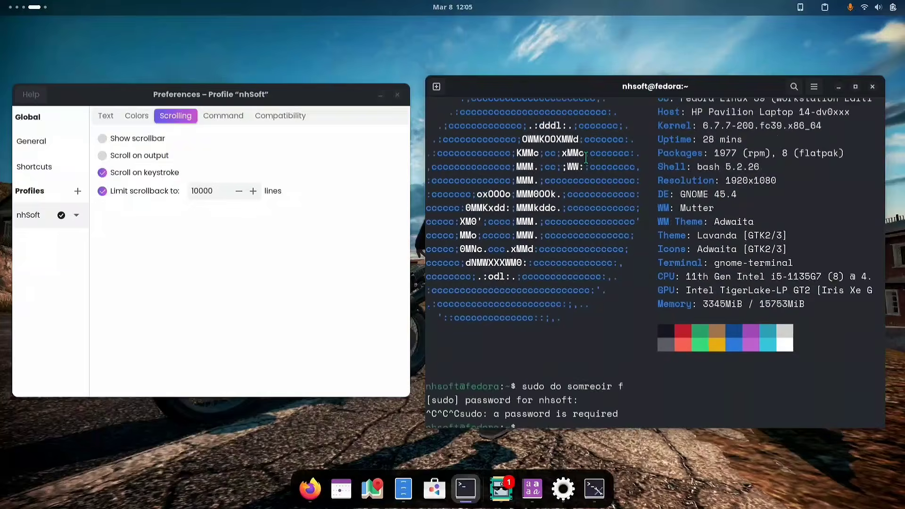
scroll(586, 157, up, 2)
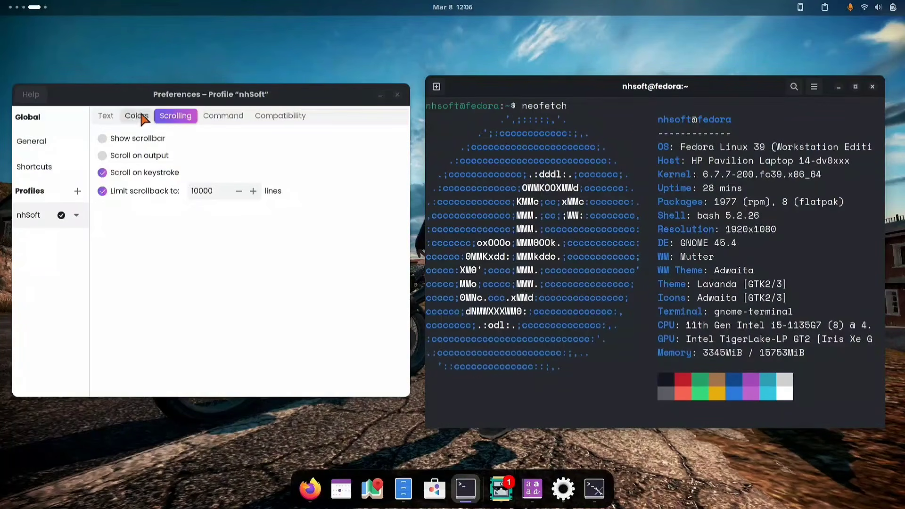
Step: Try the Solarized dark scheme instead of the system theme colors, with a transparent background and an adjusted transparency level
click(218, 117)
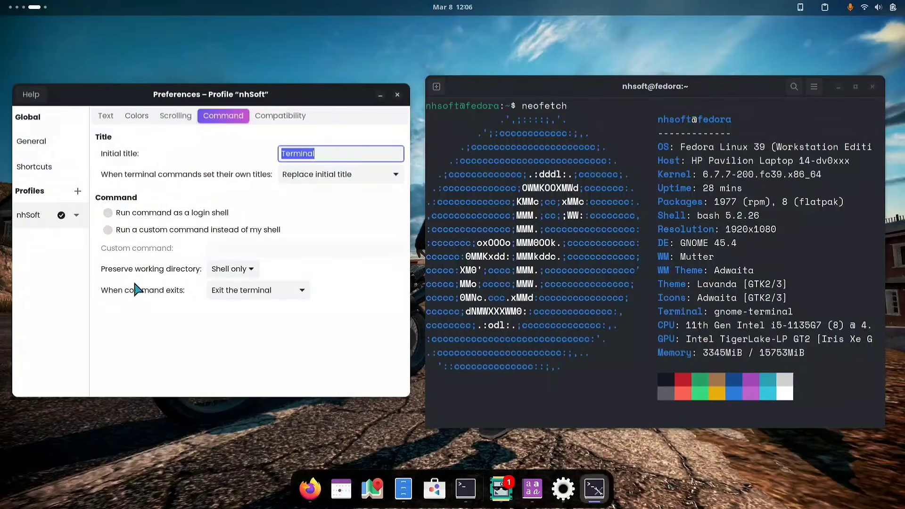
click(289, 117)
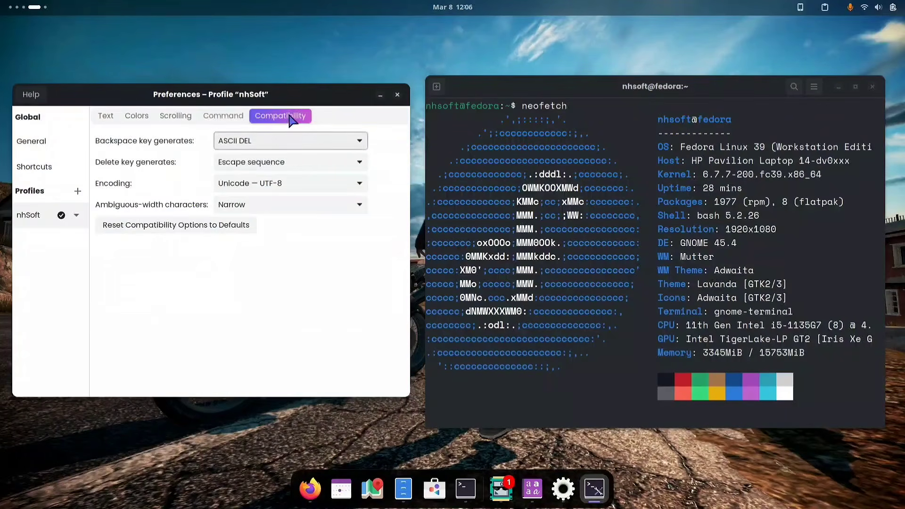
click(135, 118)
click(126, 153)
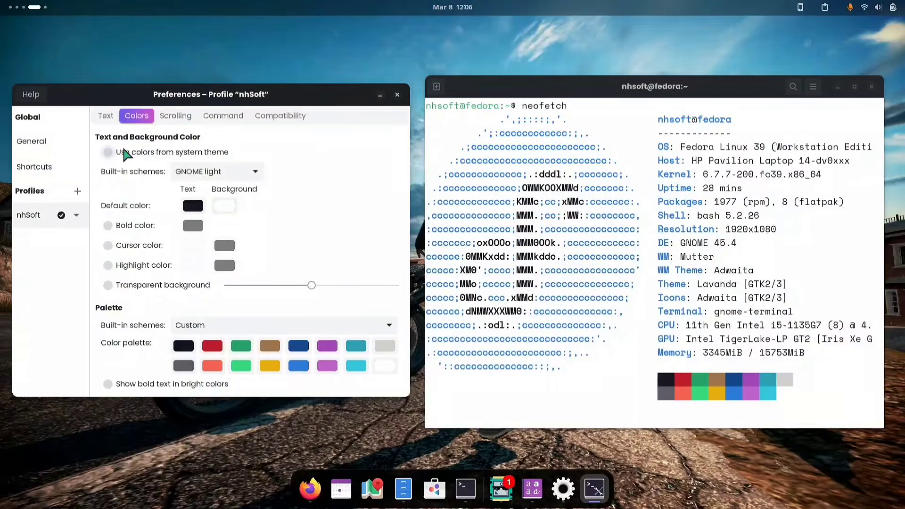
scroll(216, 171, down, 3)
click(216, 171)
click(222, 202)
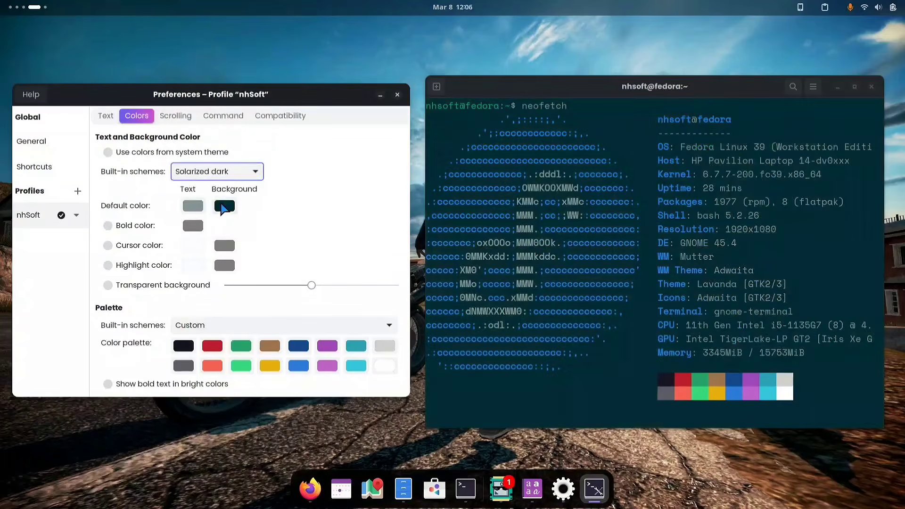
click(108, 285)
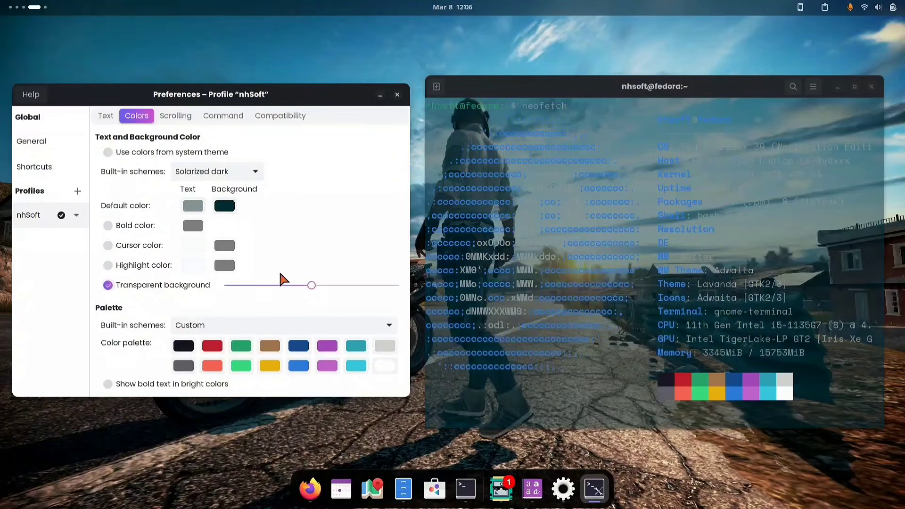
drag(316, 285, 221, 301)
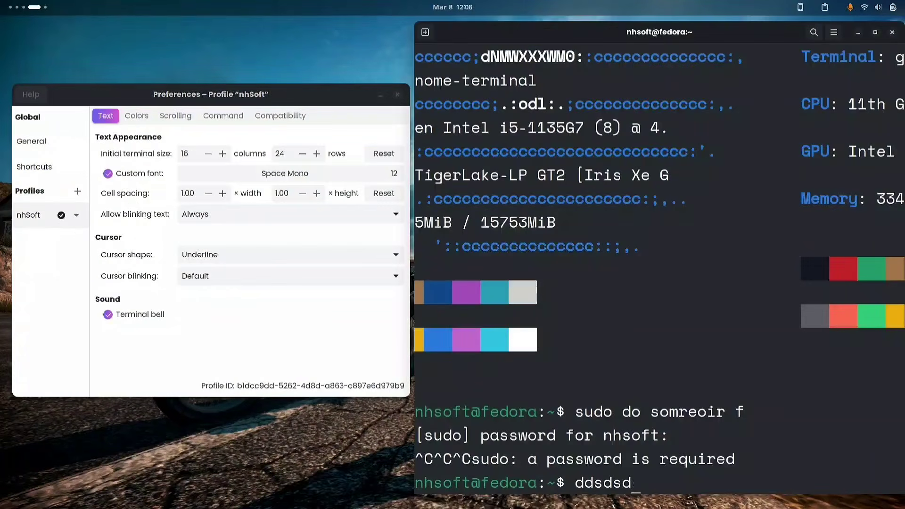
Step: Erase the stray text at the terminal prompt and clear the terminal output
key(BackSpace)
key(BackSpace)
key(BackSpace)
key(BackSpace)
key(BackSpace)
key(BackSpace)
text(clear)
key(Return)
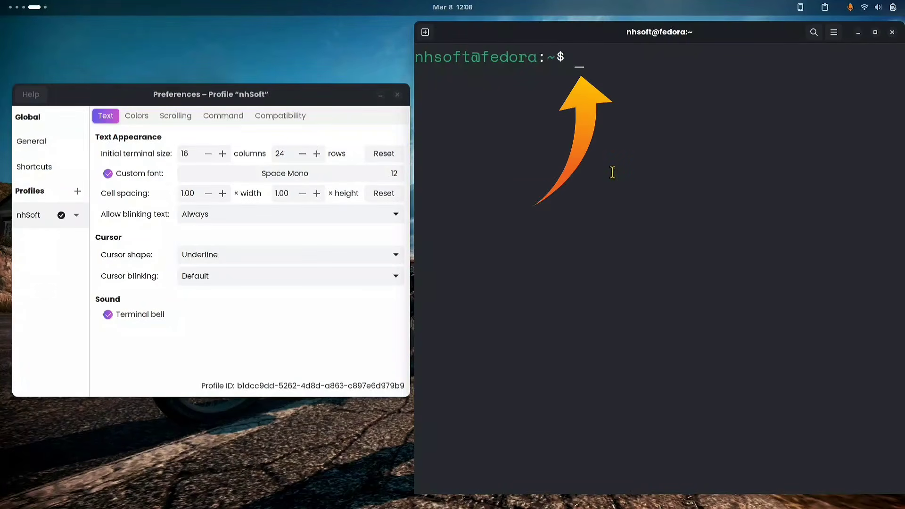
Step: Try the I-Beam and Block cursor shapes for the profile, using the sample text "abx" and "fff" in the terminal
text(abx)
click(255, 257)
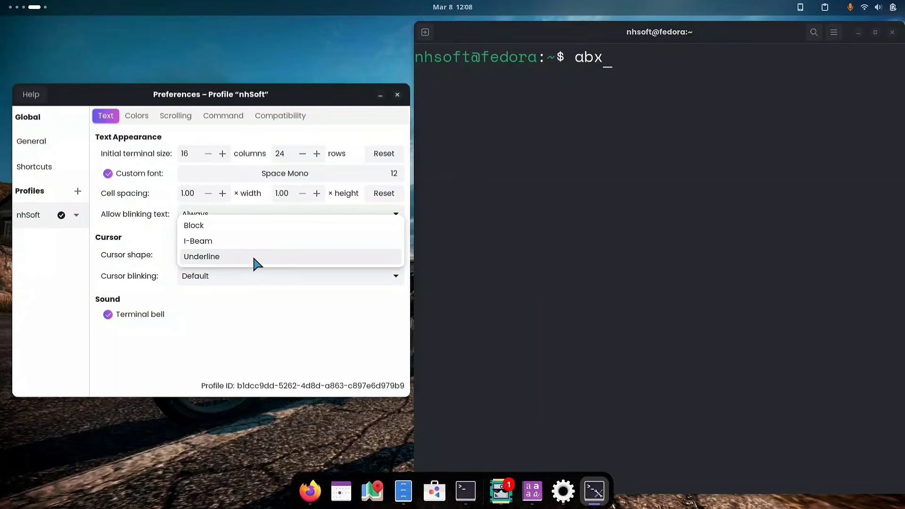
click(231, 241)
click(287, 254)
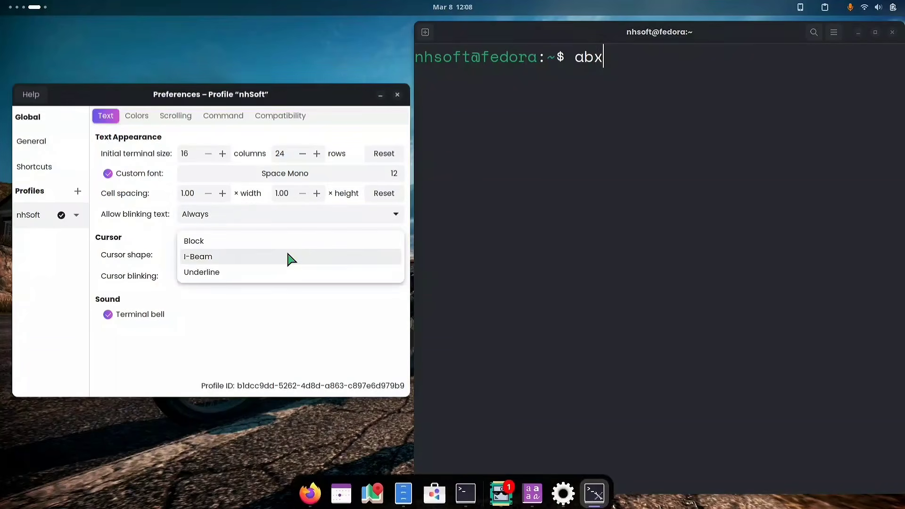
click(258, 241)
click(552, 128)
text(fff)
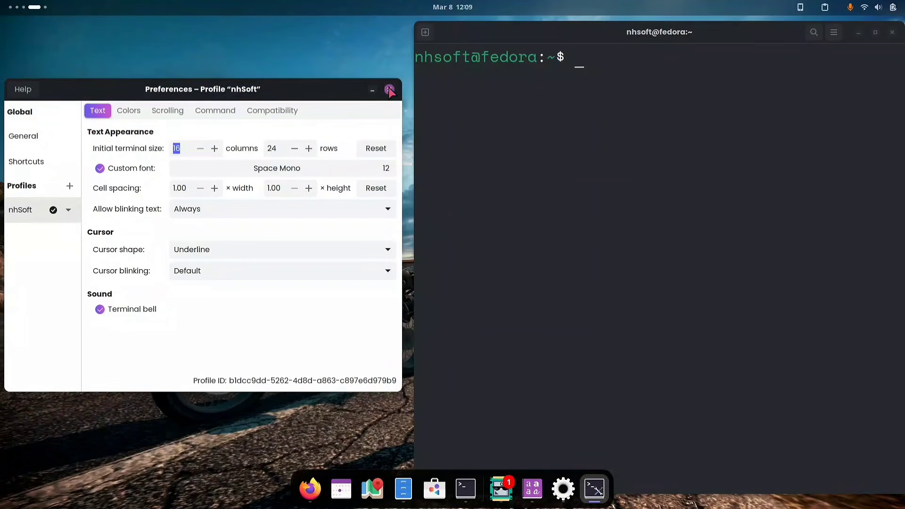
Step: Close the terminal profile preferences and the terminal window
click(390, 89)
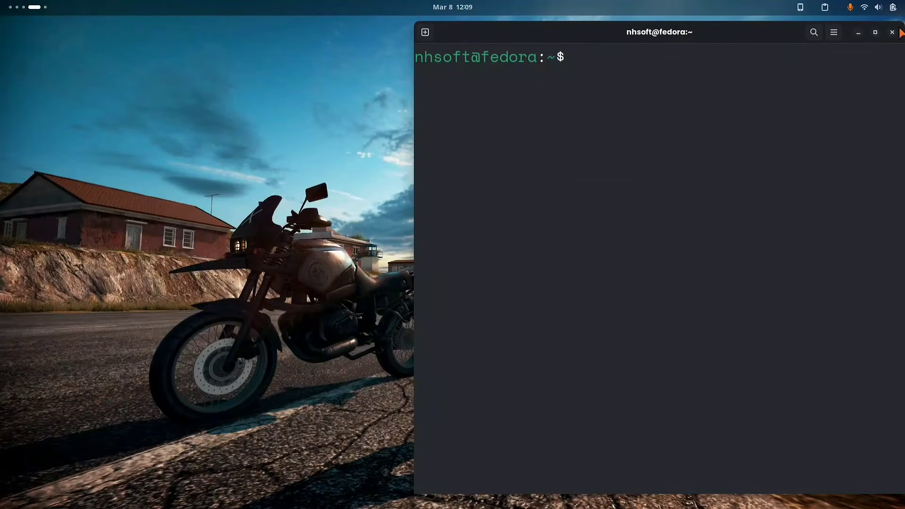
click(892, 32)
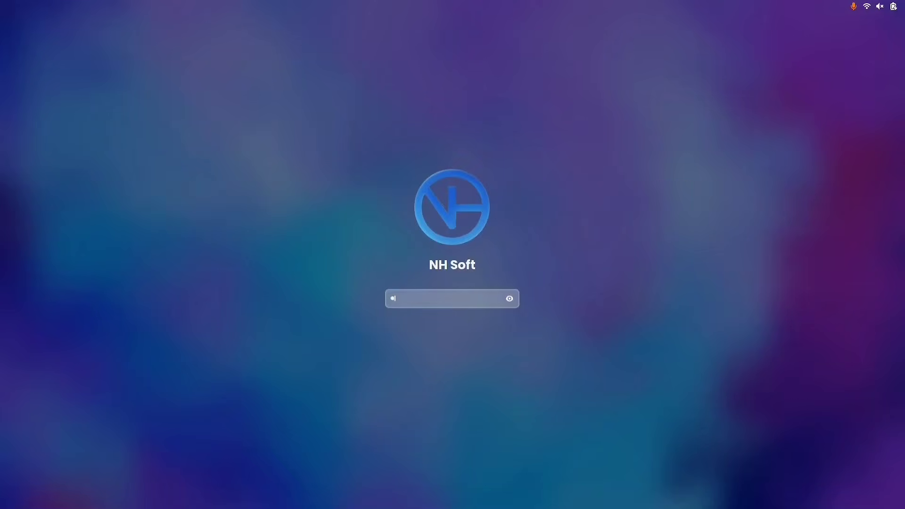
Step: Unlock the session with the account password and open Extension Manager from the applications overview
key(Return)
key(super)
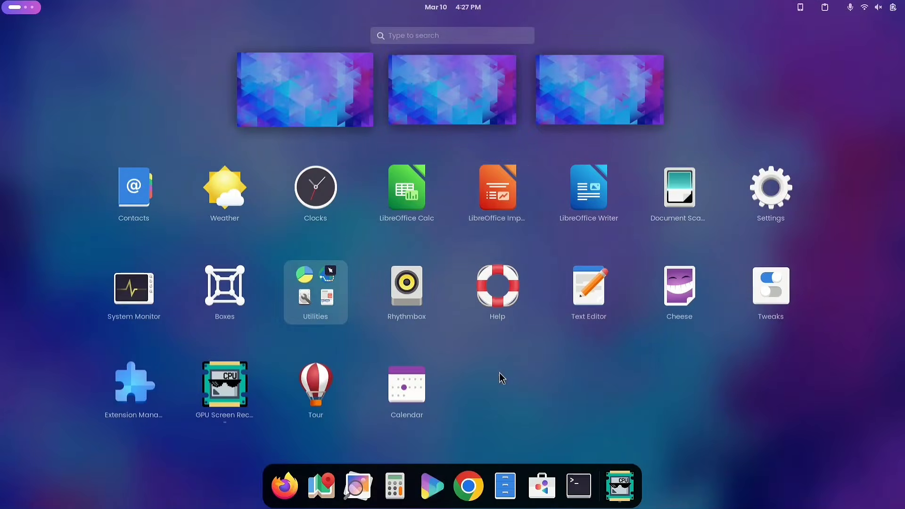
click(146, 384)
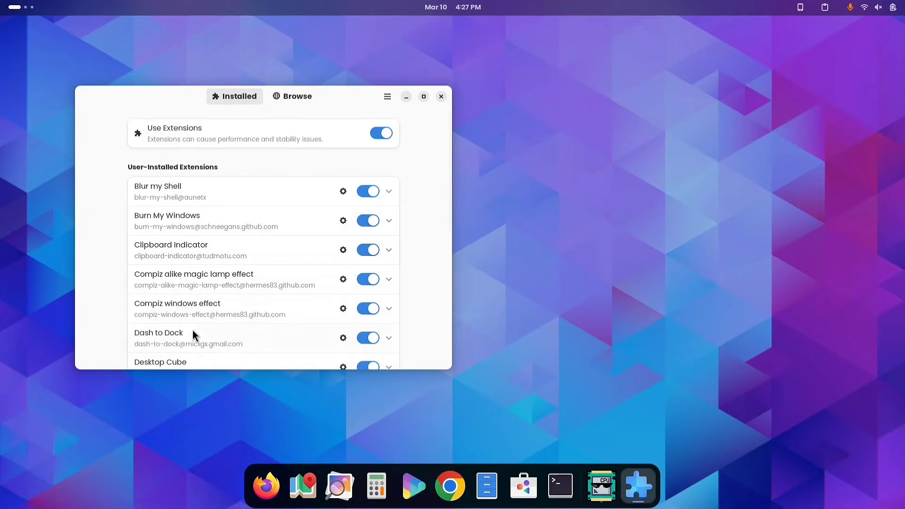
Step: Search the online GNOME Shell extensions for "lock screen"
drag(349, 89, 425, 50)
click(374, 61)
text(lock screen)
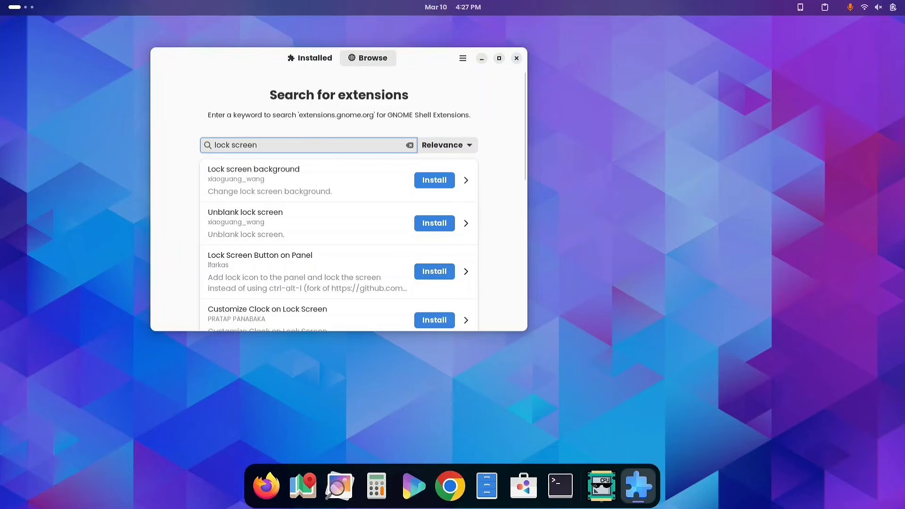
Step: Install the Customize Clock on Lock Screen extension and open its settings from the installed extensions
scroll(337, 282, down, 5)
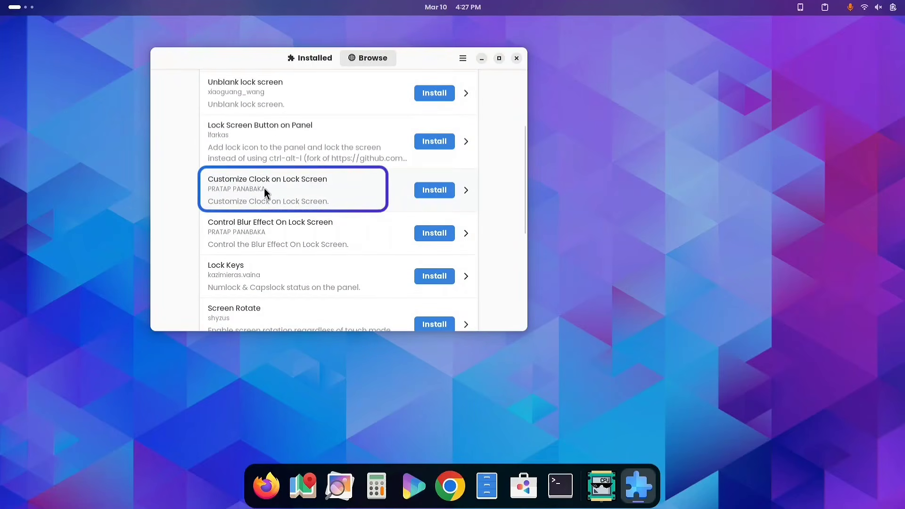
click(434, 190)
click(477, 288)
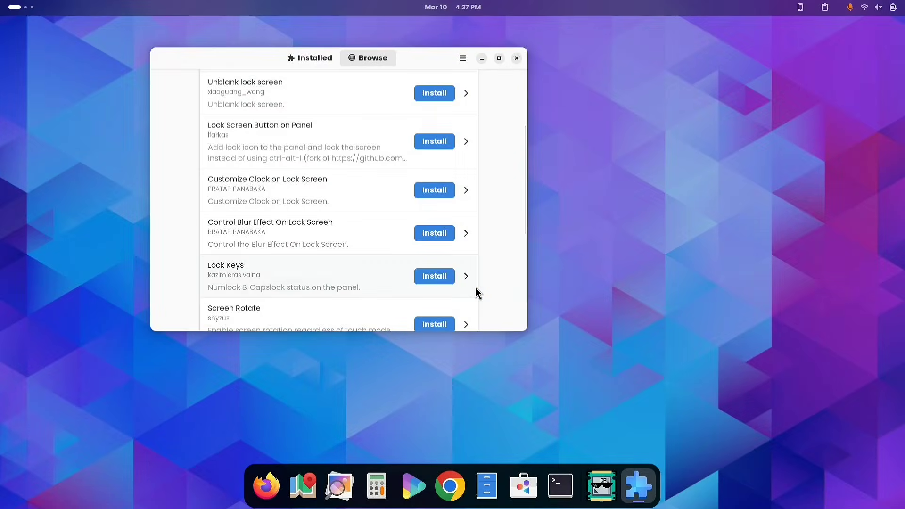
click(316, 58)
click(443, 245)
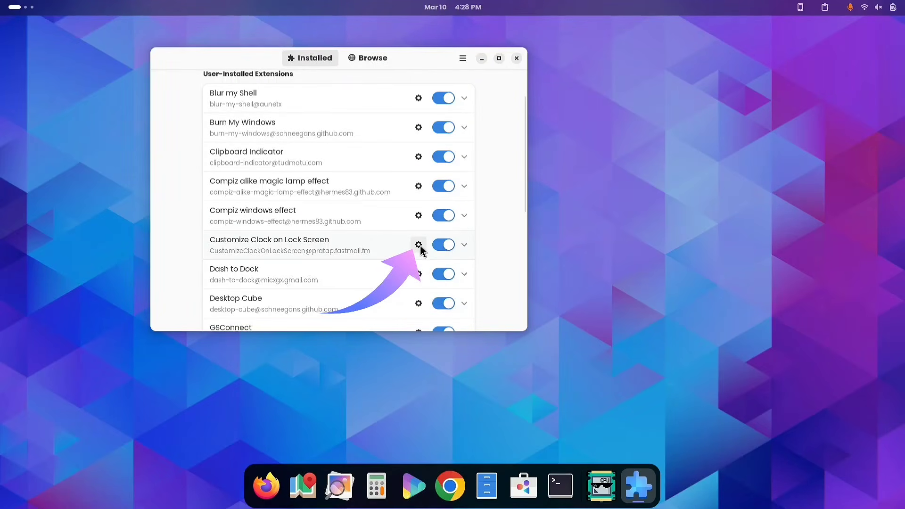
click(418, 244)
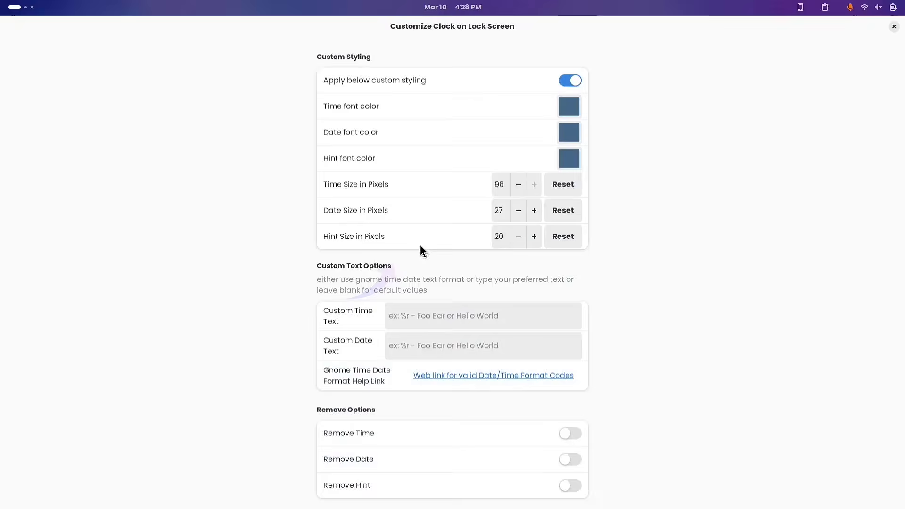
Step: Restore the settings window to its smaller size and set the time font color to light yellow and the date font color to light green
double_click(565, 37)
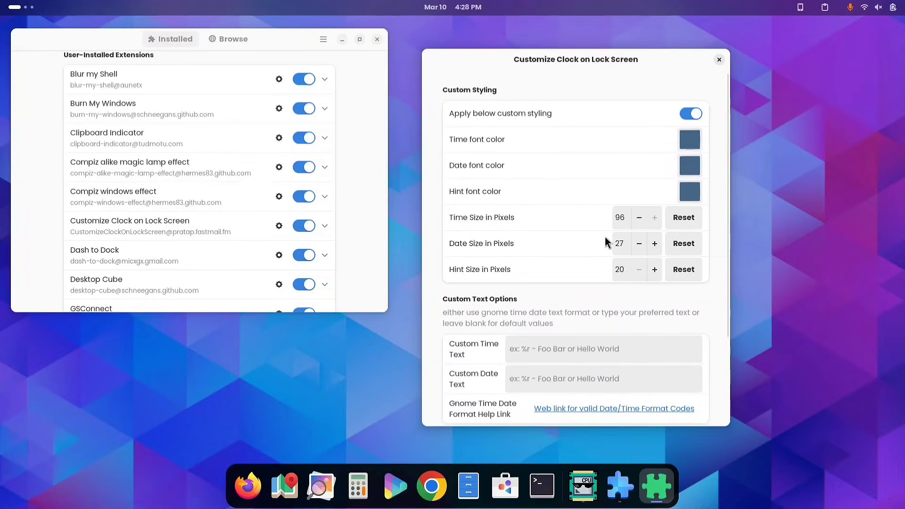
click(690, 139)
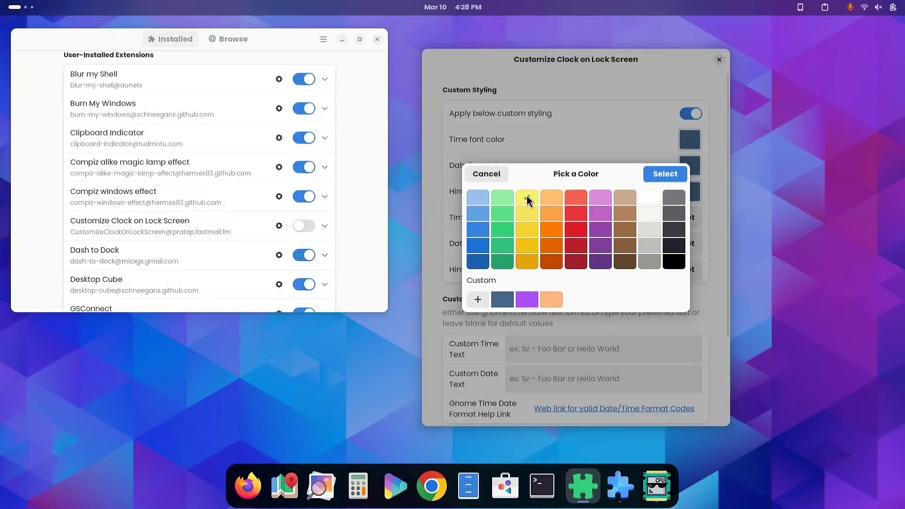
click(662, 174)
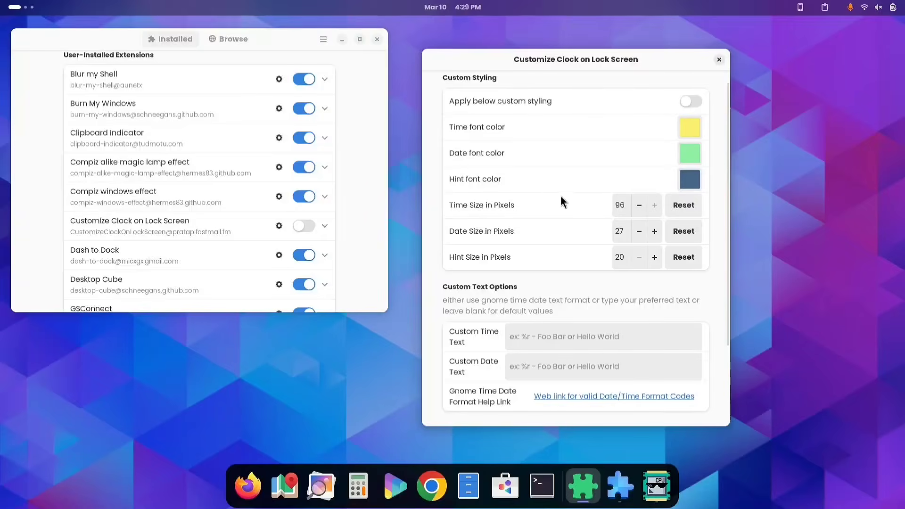
Step: Enable the Remove Hint and Remove Date options for the lock screen clock
scroll(473, 404, down, 4)
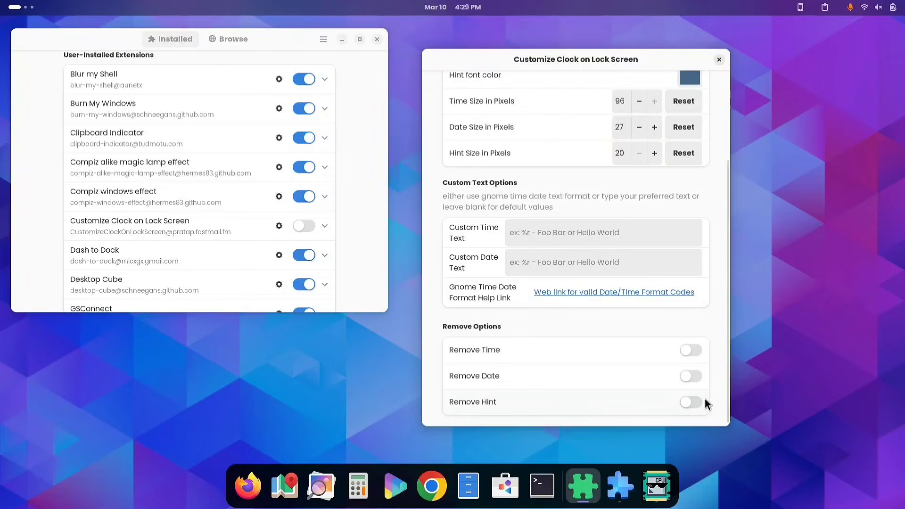
click(689, 403)
scroll(608, 332, up, 1)
scroll(608, 331, down, 1)
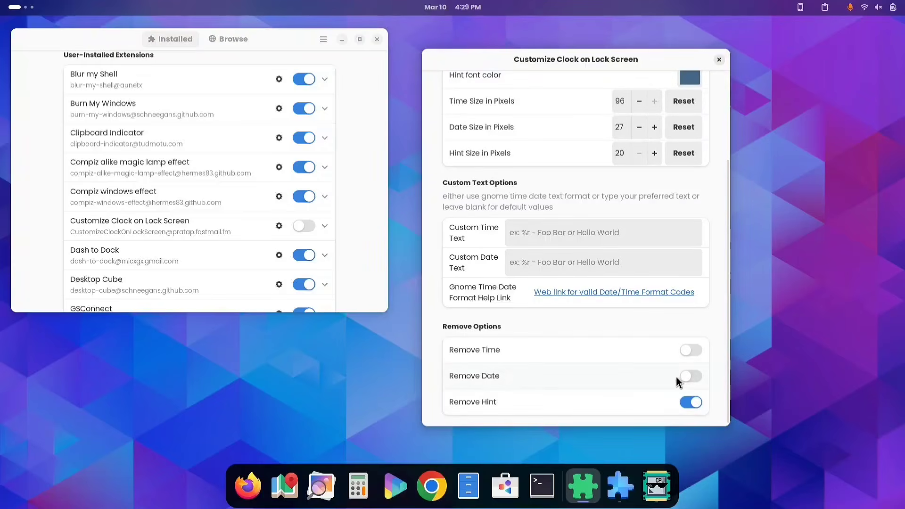
click(689, 375)
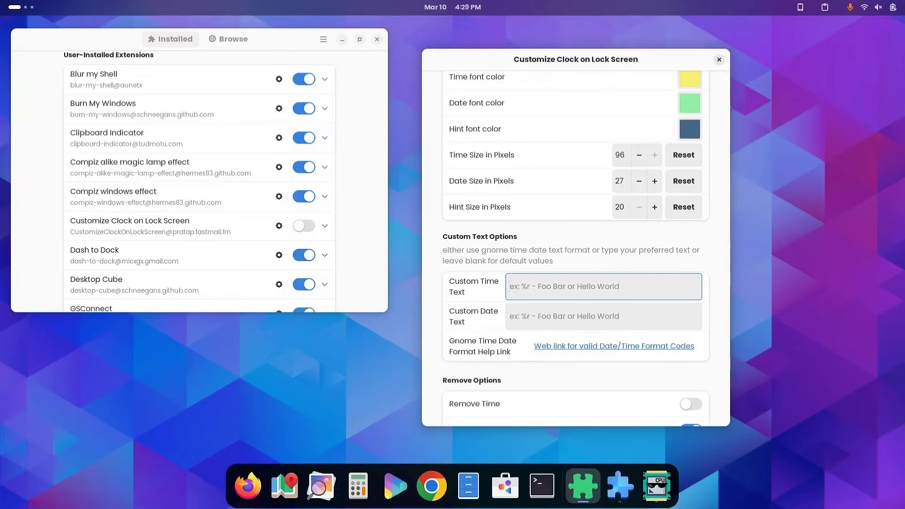
Step: Try a person's name as the custom time text, checking the lock screen before unlocking with the account password
text(imtiyaz)
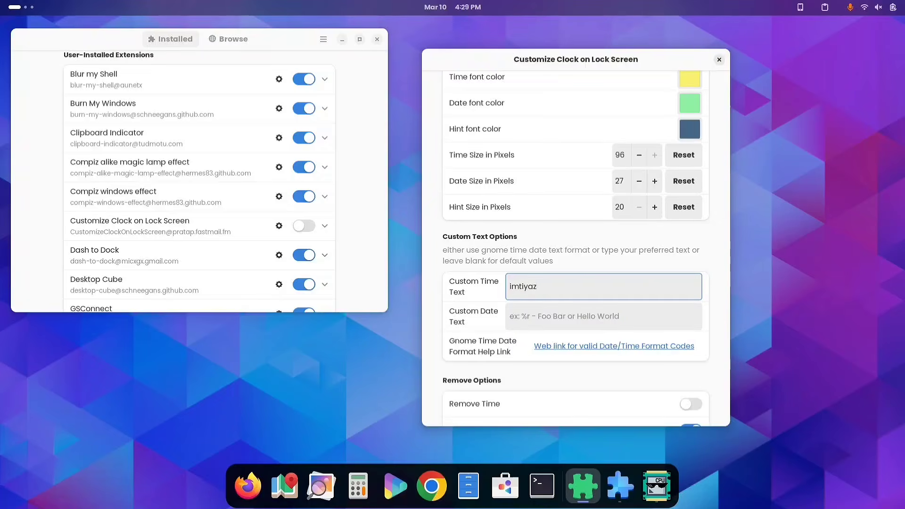
key(super+l)
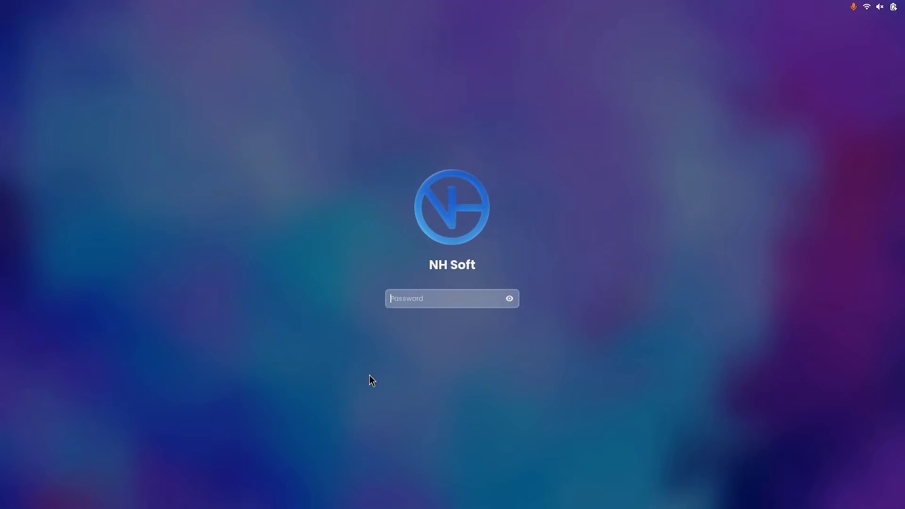
key(Return)
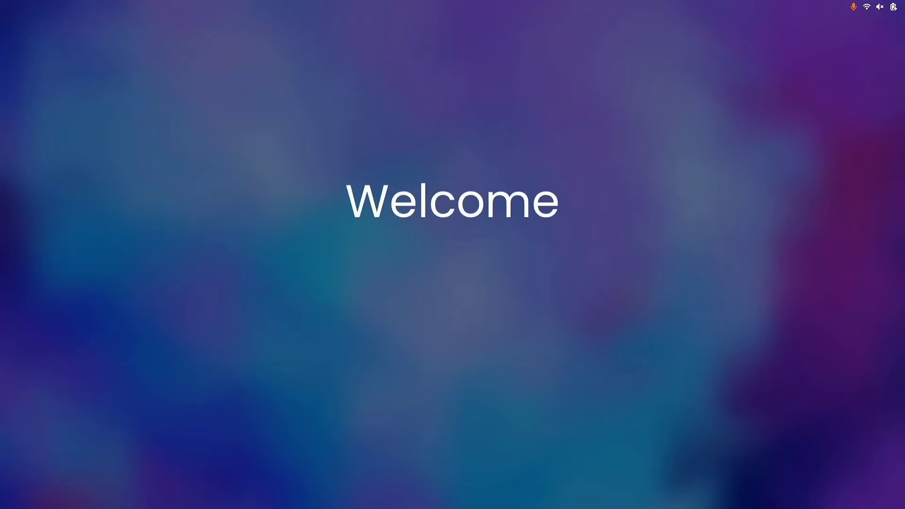
text(•••)
key(Return)
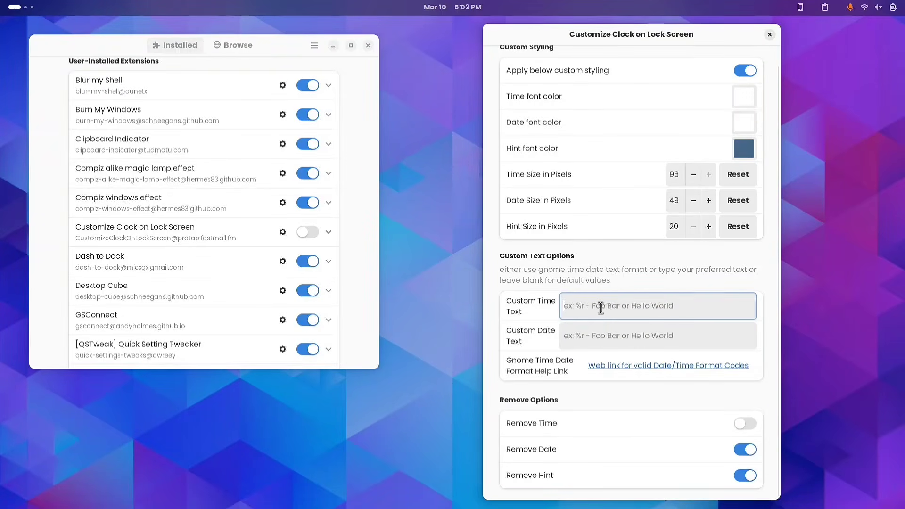
Step: Examine the weekday, month and day codes on the linked Date/Time Format Codes help page
click(621, 368)
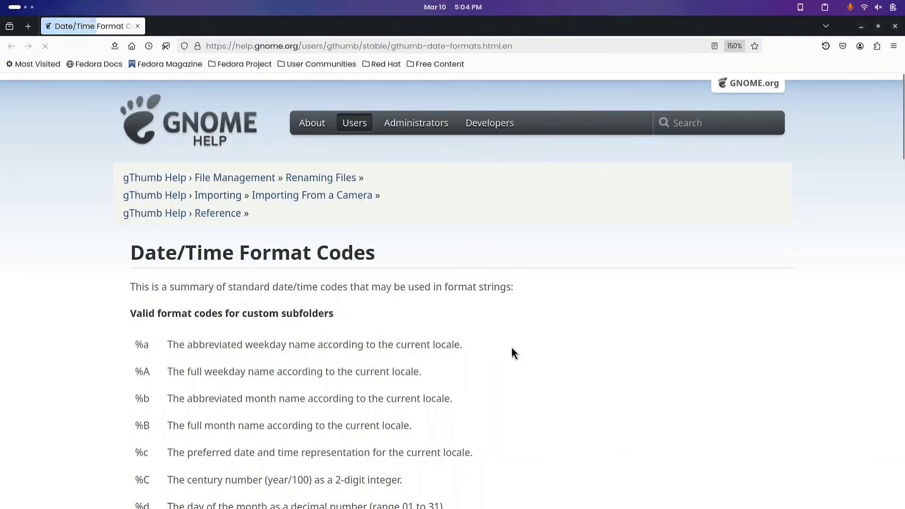
scroll(410, 343, down, 3)
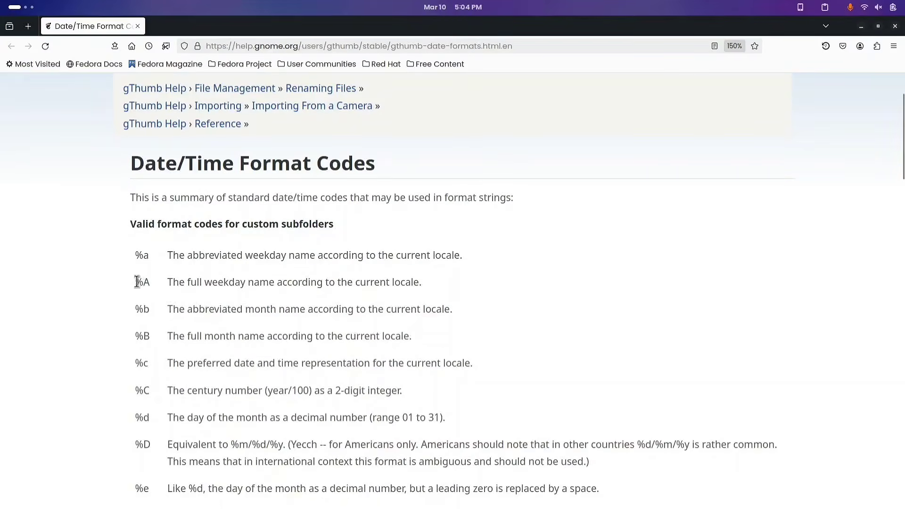
drag(187, 282, 280, 277)
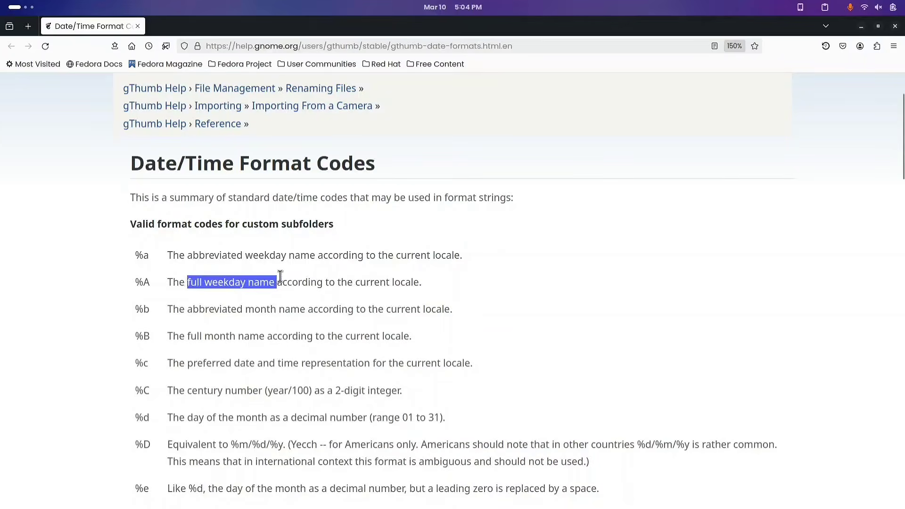
click(290, 285)
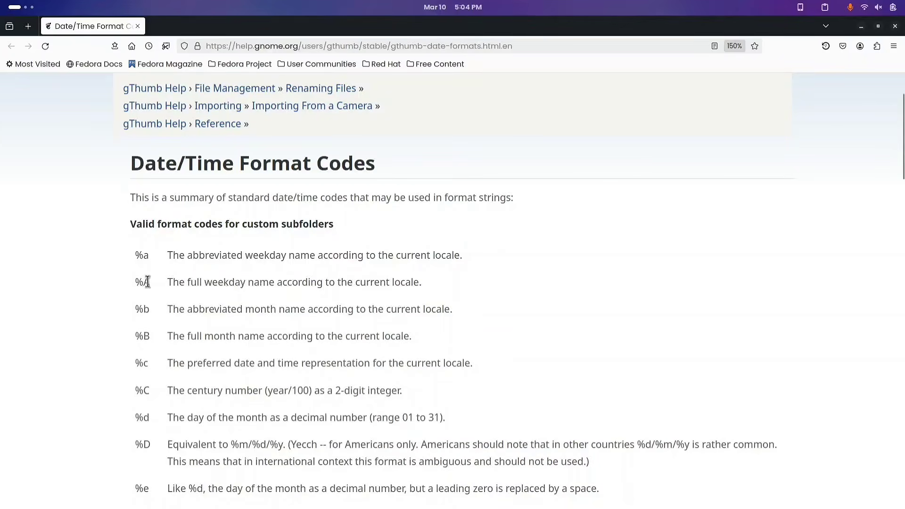
scroll(150, 282, down, 2)
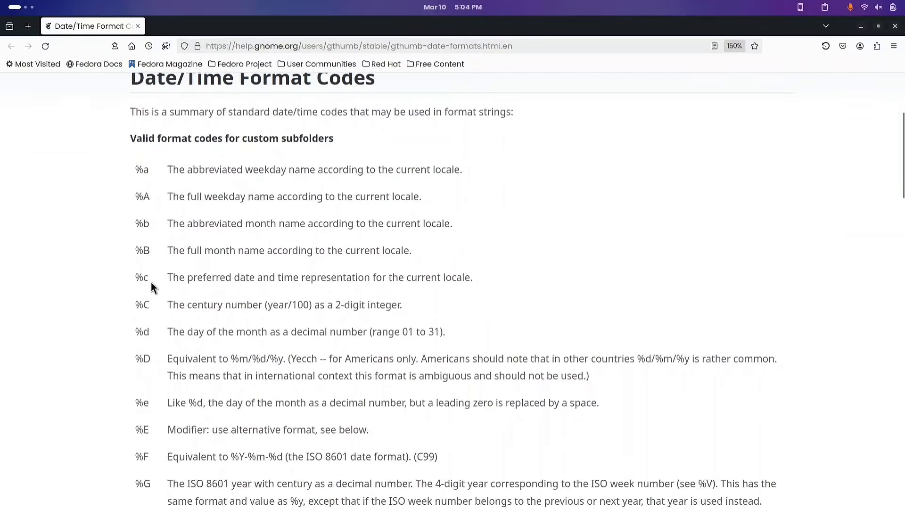
key(ctrl+w)
Step: Set the custom time text to "%A, %dth of %B %Y" and lock the session to preview it
text(%A, %dth of %B %Y)
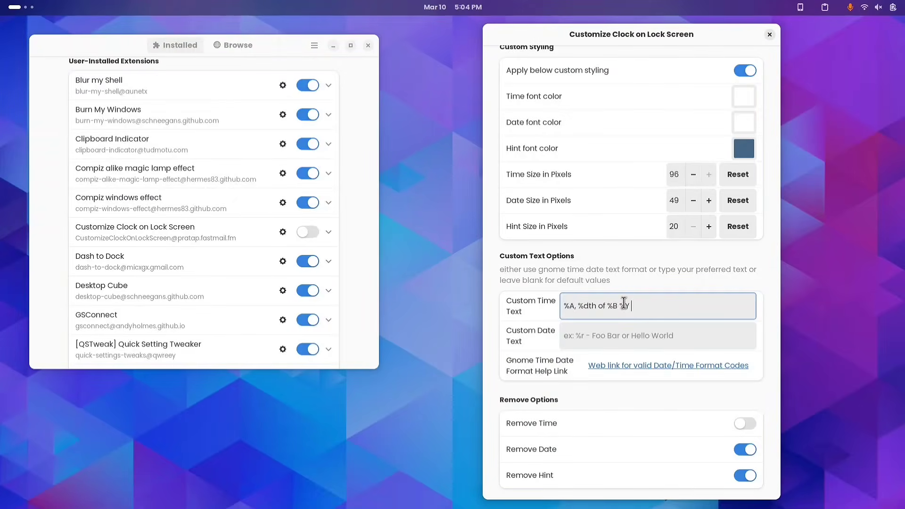
drag(660, 304, 555, 305)
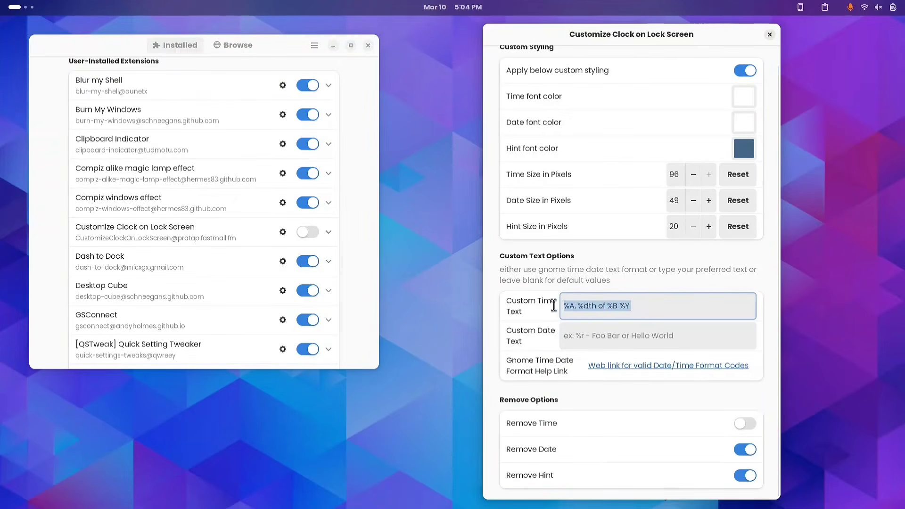
key(super+l)
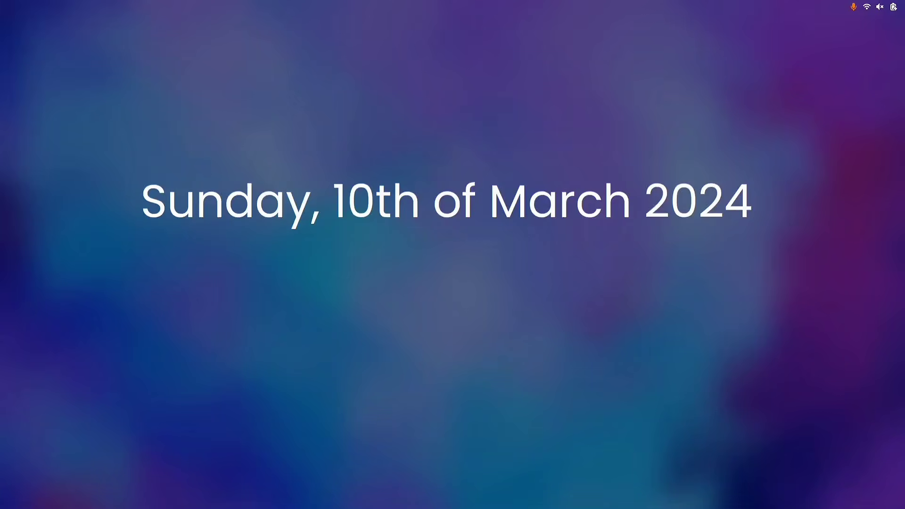
Step: Unlock the session with the account password
key(Return)
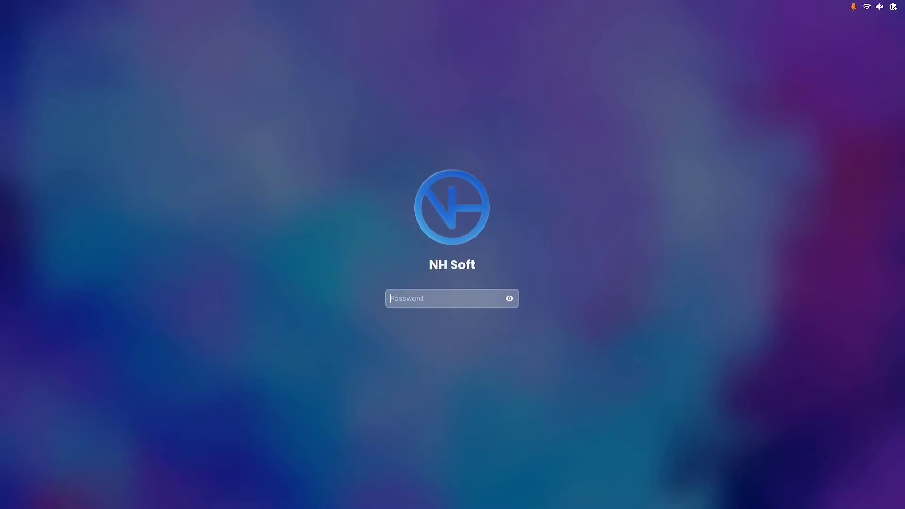
text(••••••••)
key(Return)
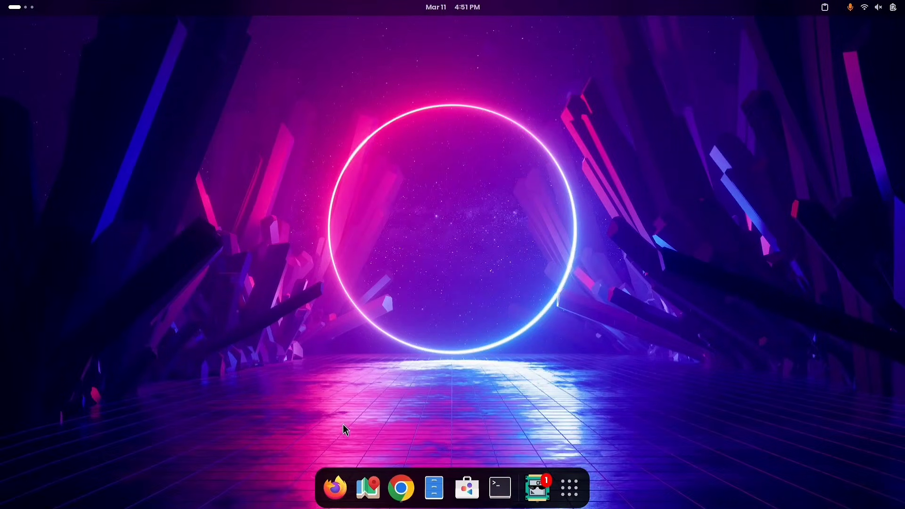
Step: Open Firefox and look over the shortcuts and recommended articles on its new tab page
click(335, 487)
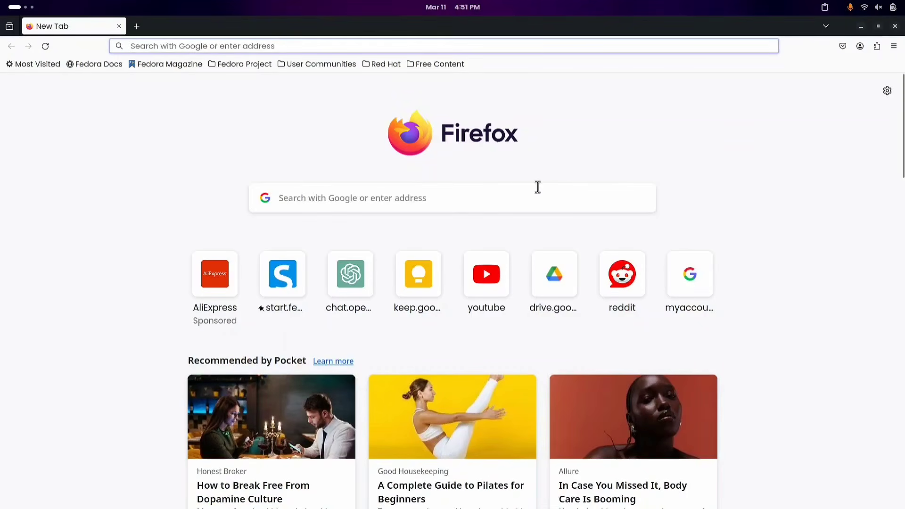
scroll(537, 188, down, 7)
scroll(537, 194, down, 7)
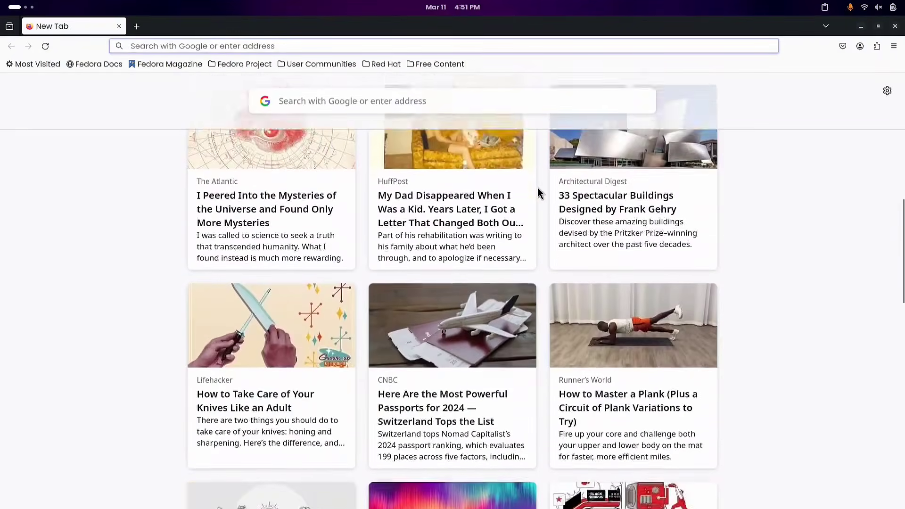
scroll(551, 212, up, 13)
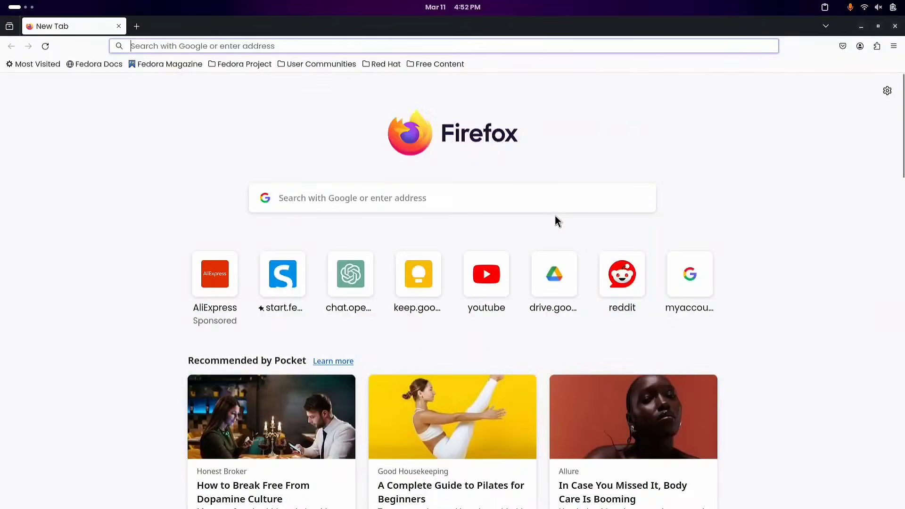
Step: Turn off sponsored shortcuts and Recommended by Pocket on the new tab page
click(887, 91)
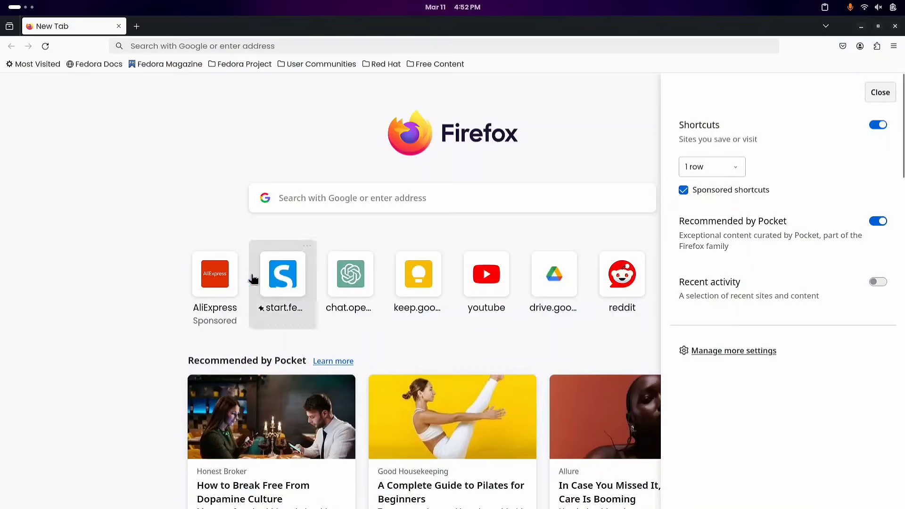
click(681, 193)
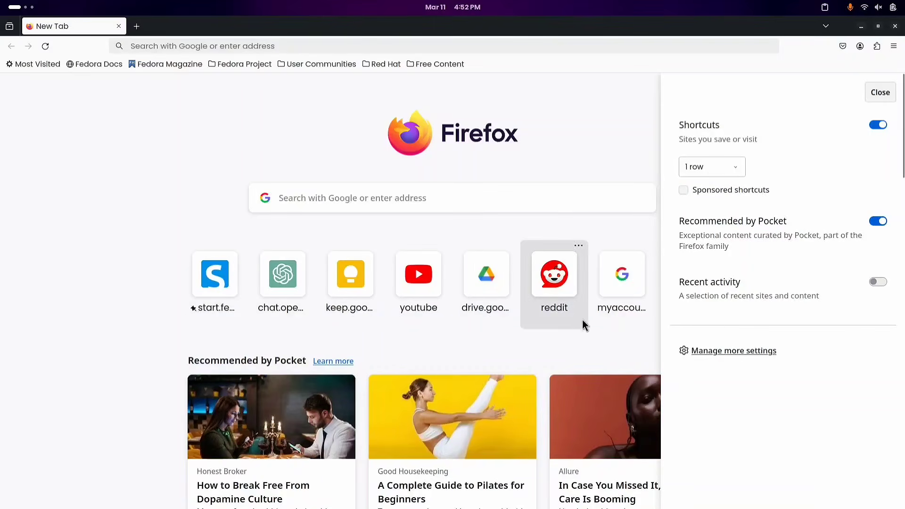
scroll(436, 374, down, 5)
scroll(340, 360, up, 5)
scroll(341, 363, down, 4)
scroll(342, 363, down, 1)
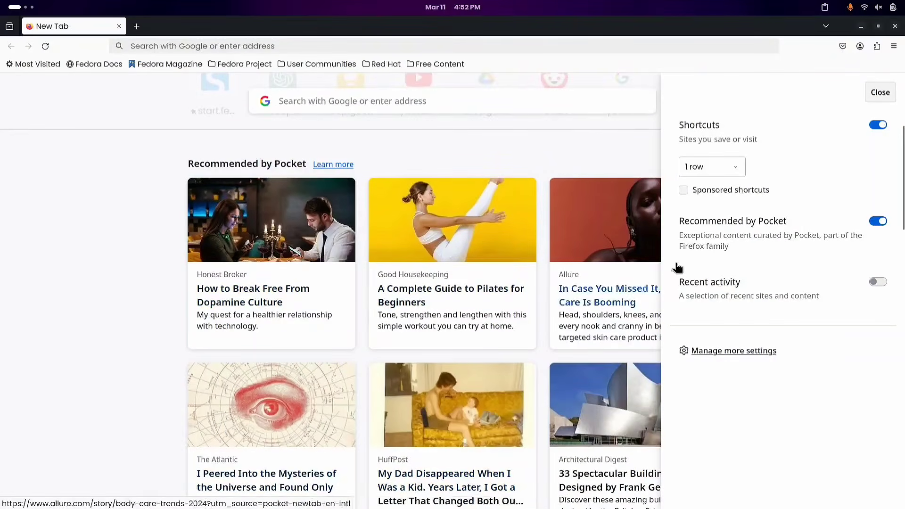
click(880, 222)
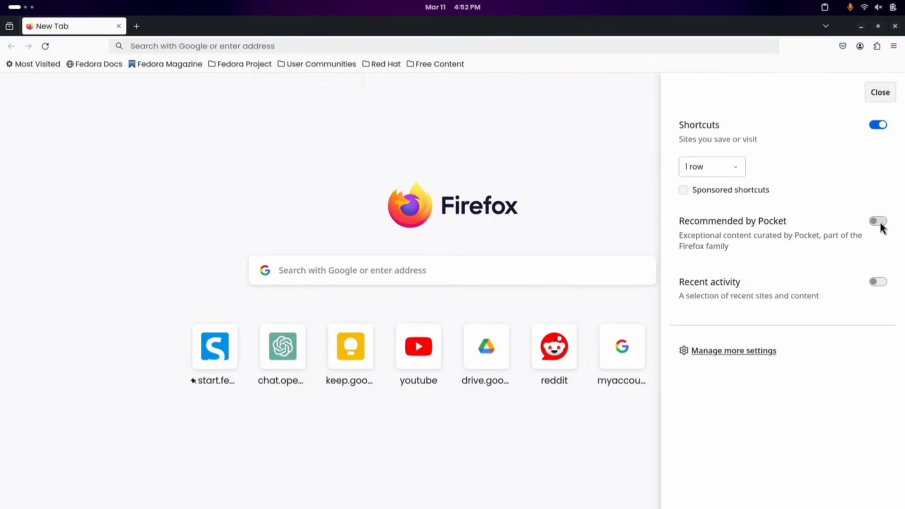
click(564, 217)
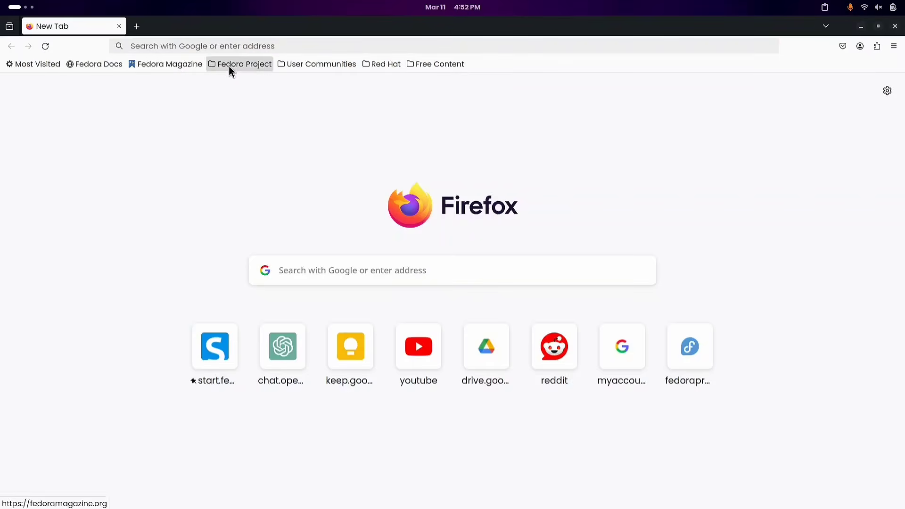
Step: Delete the Free Content and Red Hat folders from the bookmarks toolbar
right_click(431, 64)
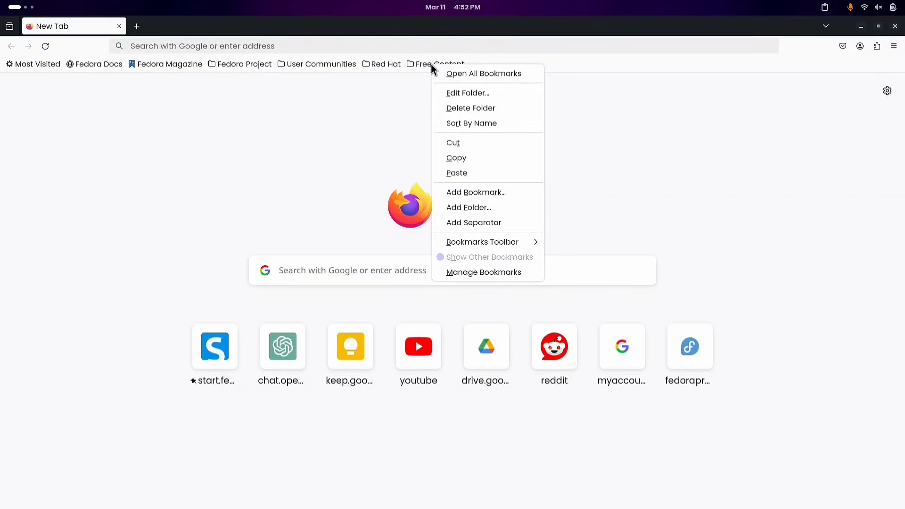
click(486, 113)
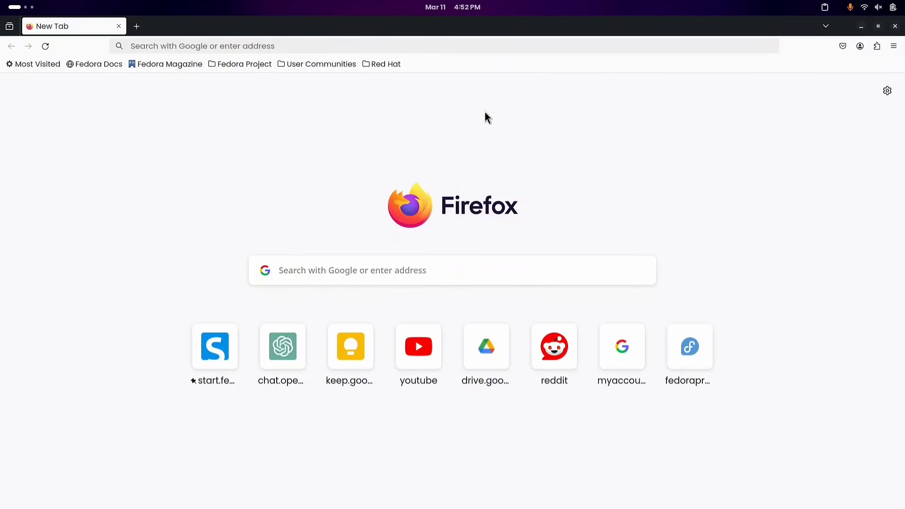
right_click(375, 64)
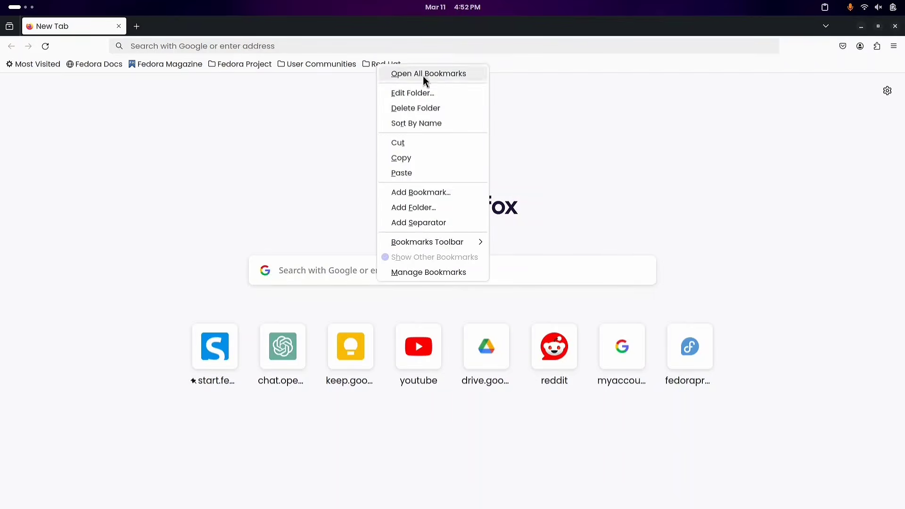
click(429, 110)
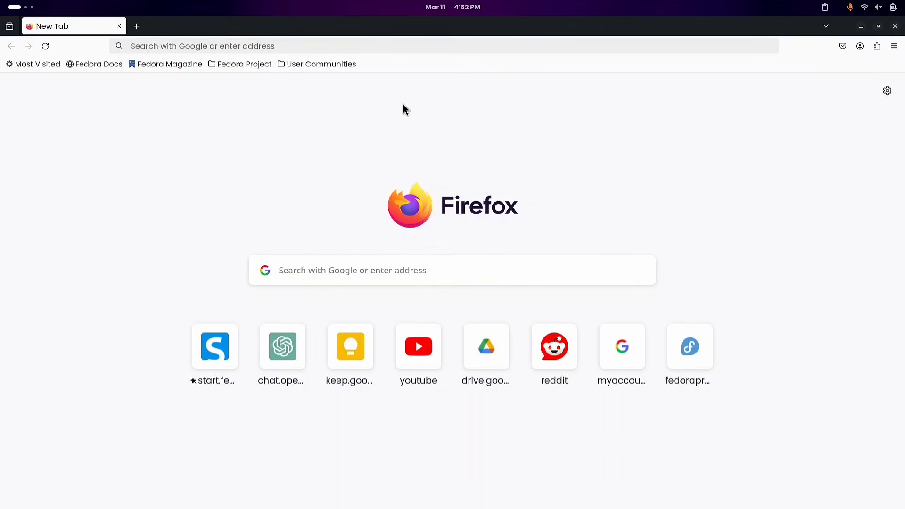
Step: Open toolbar customization and add the Screenshot item just before the address bar
click(894, 47)
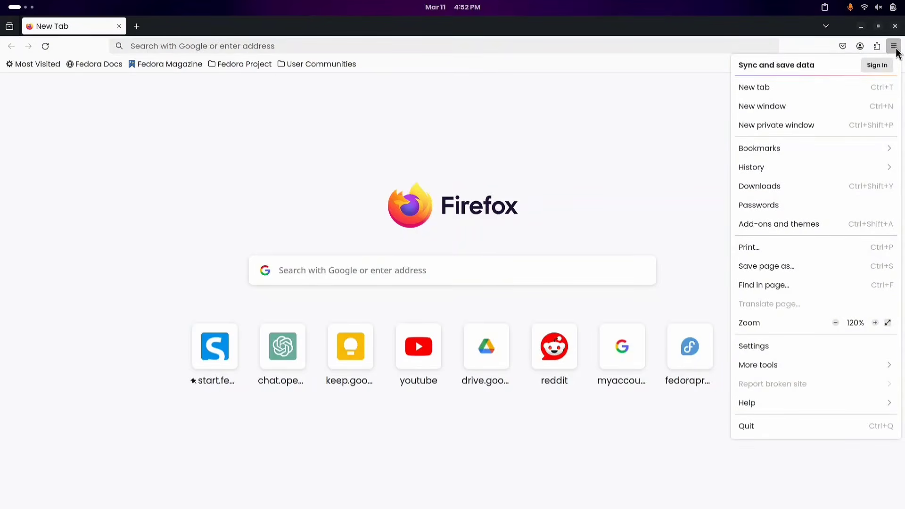
click(824, 361)
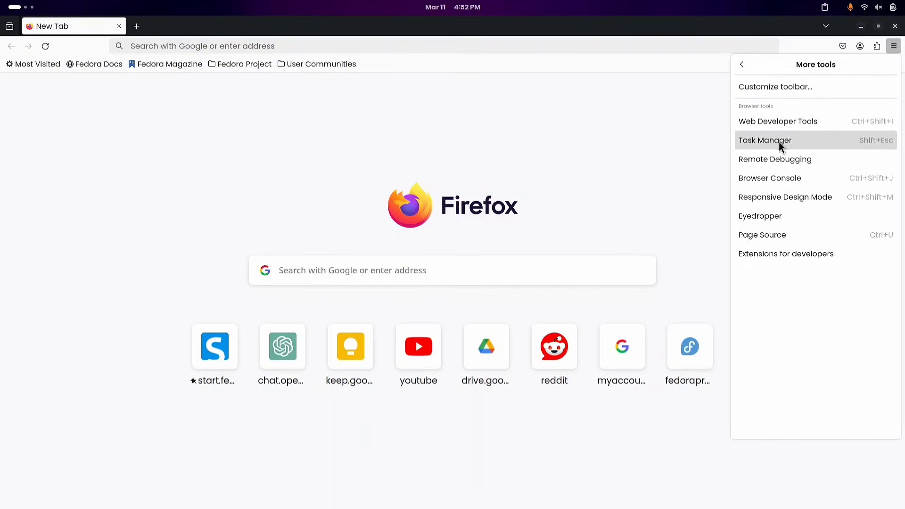
click(824, 88)
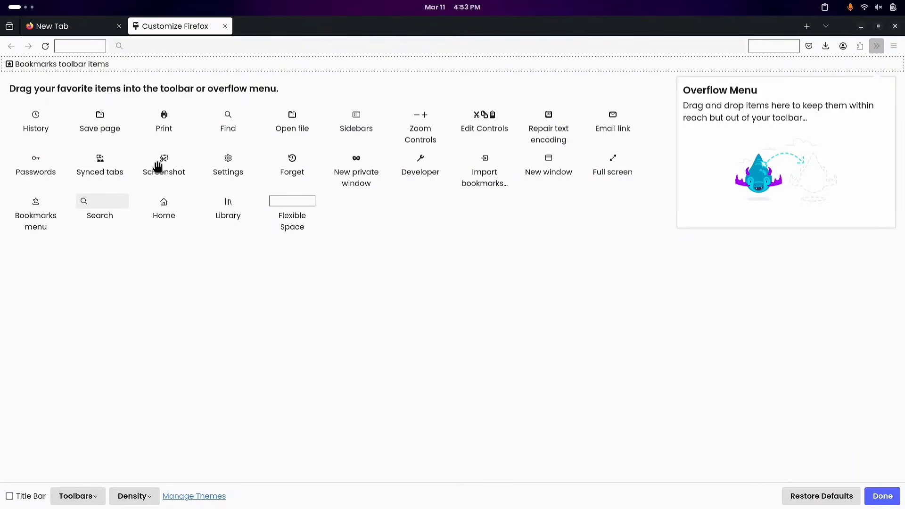
drag(164, 164, 112, 51)
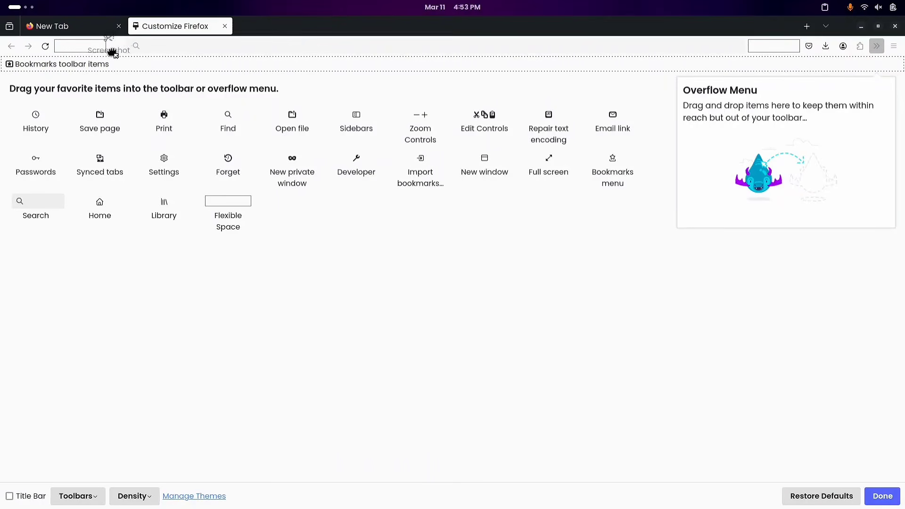
Step: Return to the new tab page and search the web for "Something"
click(86, 25)
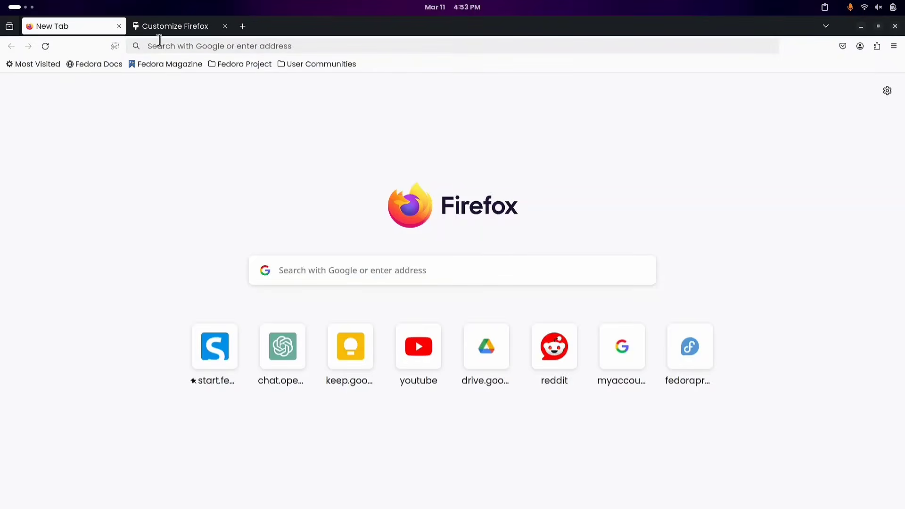
click(173, 46)
text(Something)
key(Return)
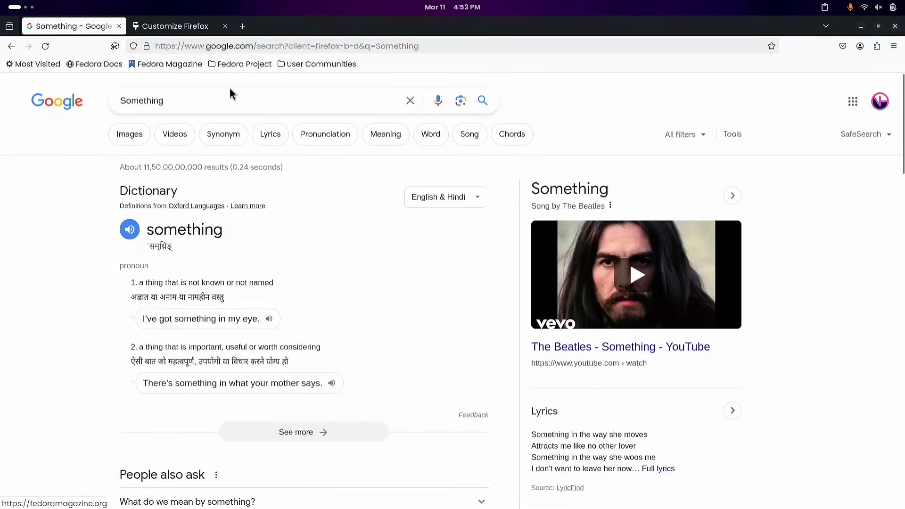
Step: Capture a full-page screenshot of the search results, download it and open the downloaded file
click(115, 46)
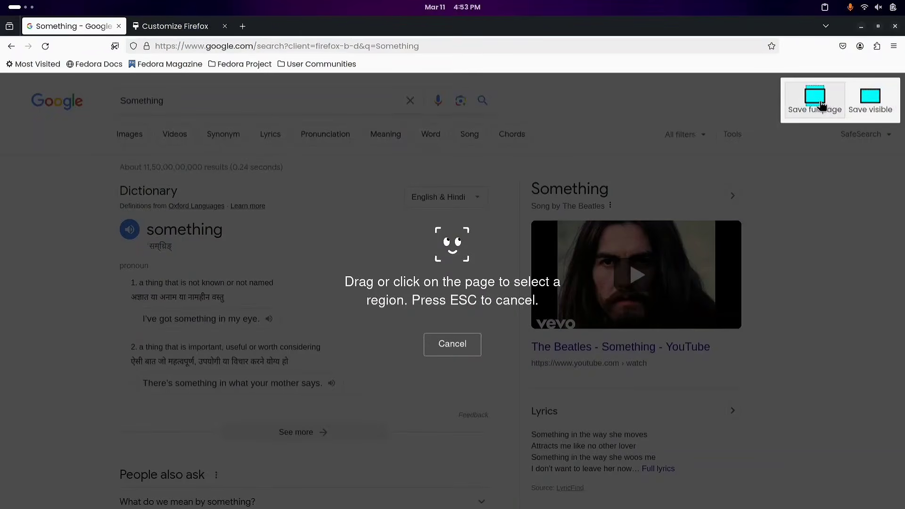
click(821, 105)
scroll(562, 237, down, 3)
scroll(562, 237, down, 10)
scroll(560, 231, up, 15)
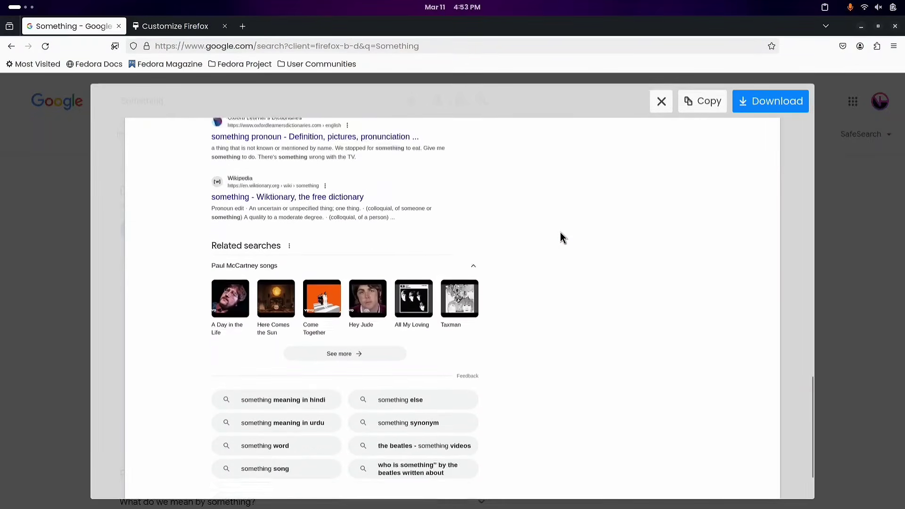
click(772, 100)
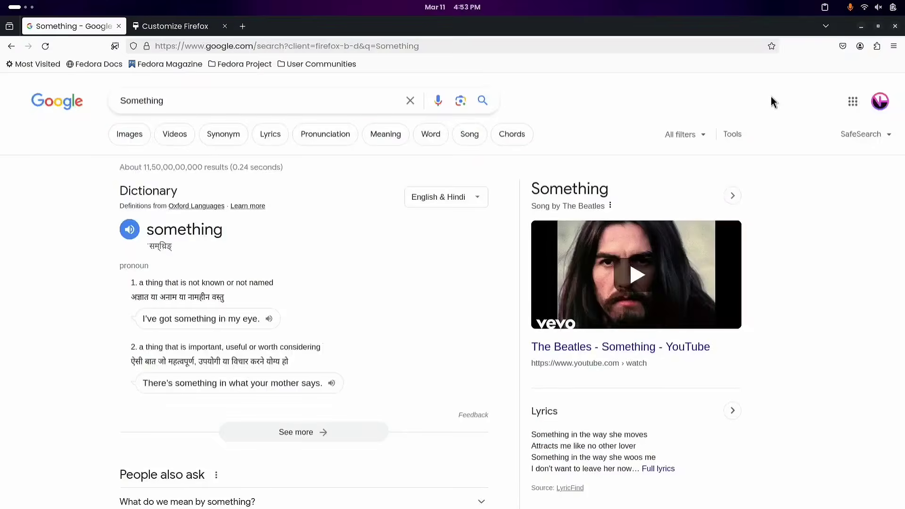
click(842, 46)
click(672, 79)
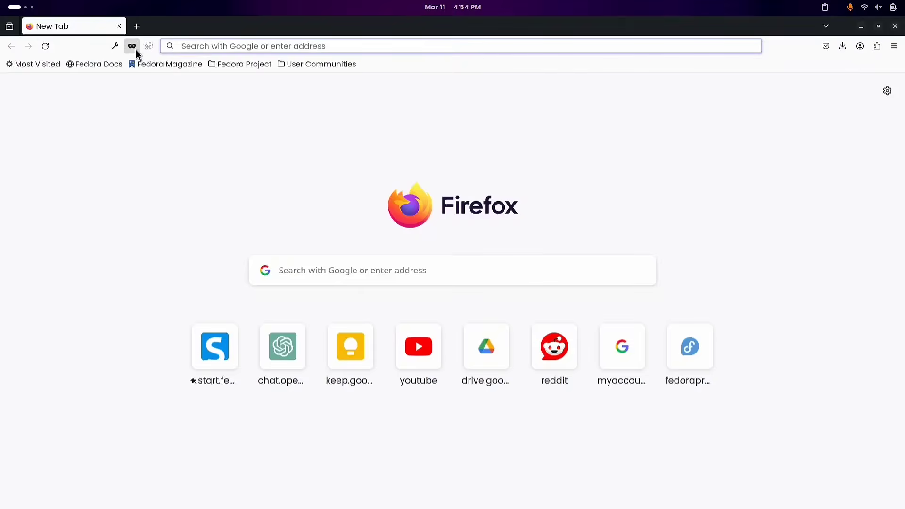
Step: Try out the Developer and New private window toolbar items, closing the private window again
click(115, 47)
click(134, 47)
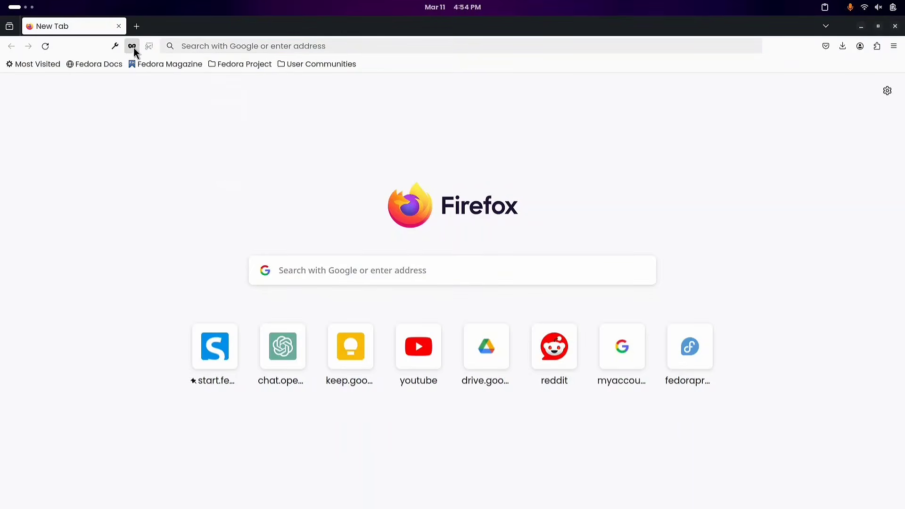
click(131, 46)
click(895, 26)
Step: Set the bookmarks toolbar to Never Show
right_click(435, 64)
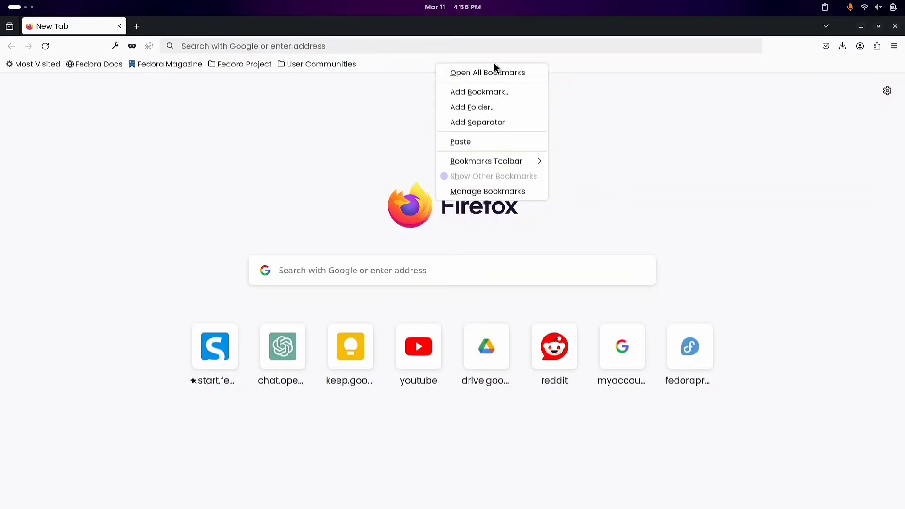
mouse_move(486, 160)
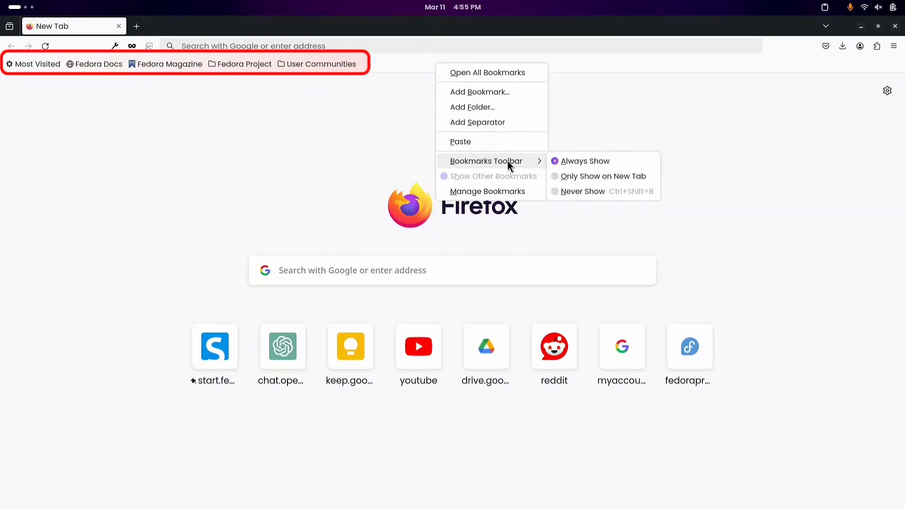
click(559, 195)
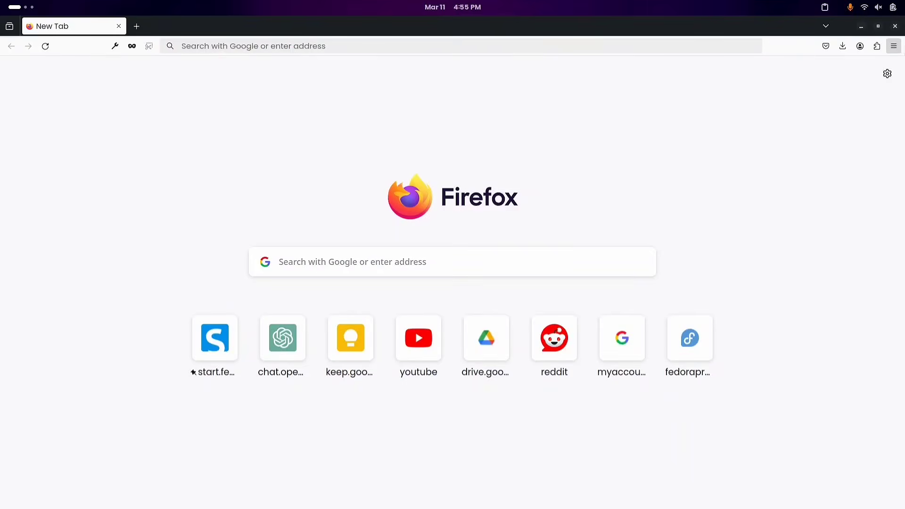
click(894, 46)
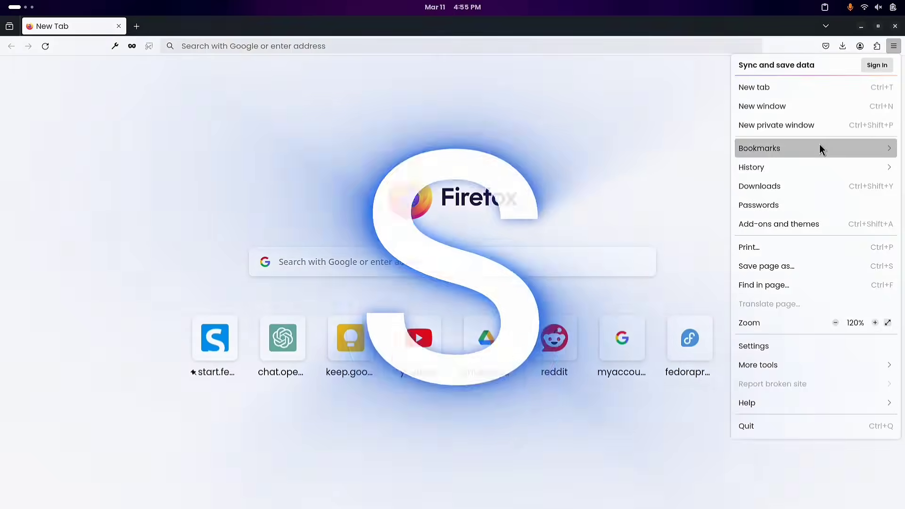
click(819, 147)
click(792, 126)
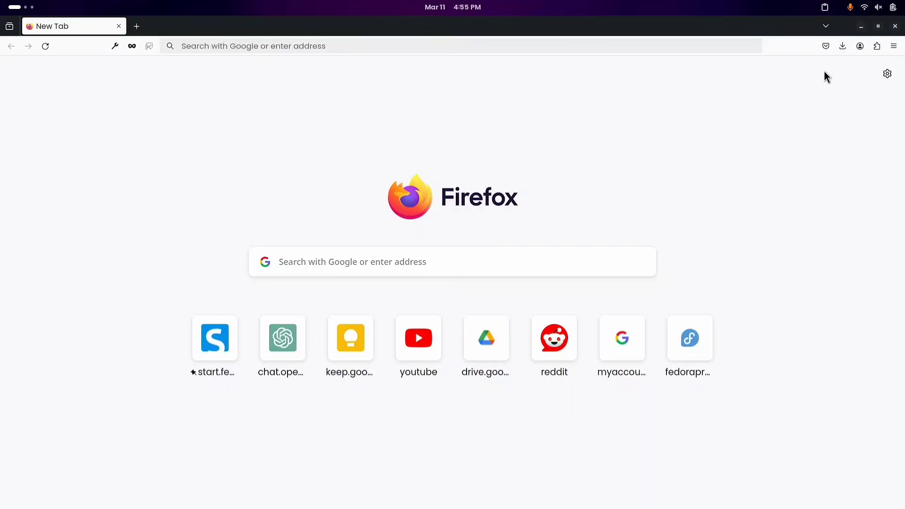
Step: Open the Themes section of the add-ons manager and go on to the theme catalogue on addons.mozilla.org
click(893, 46)
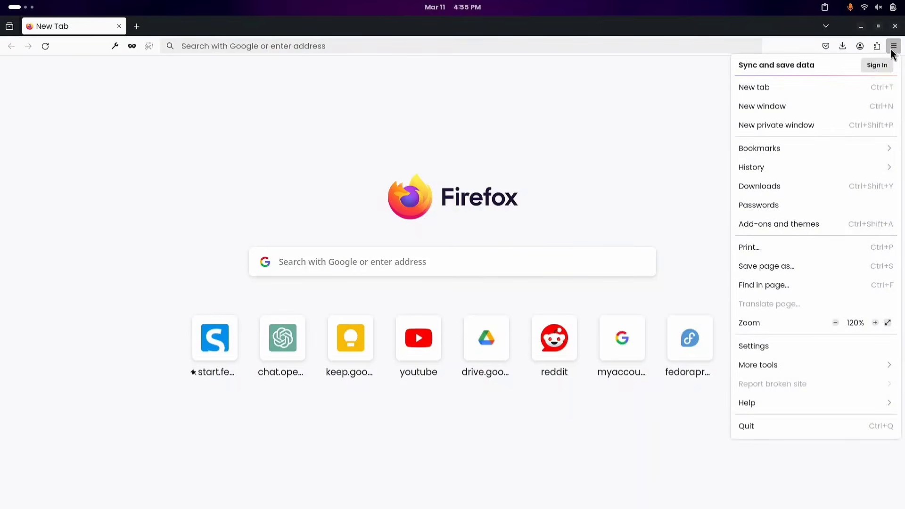
click(833, 224)
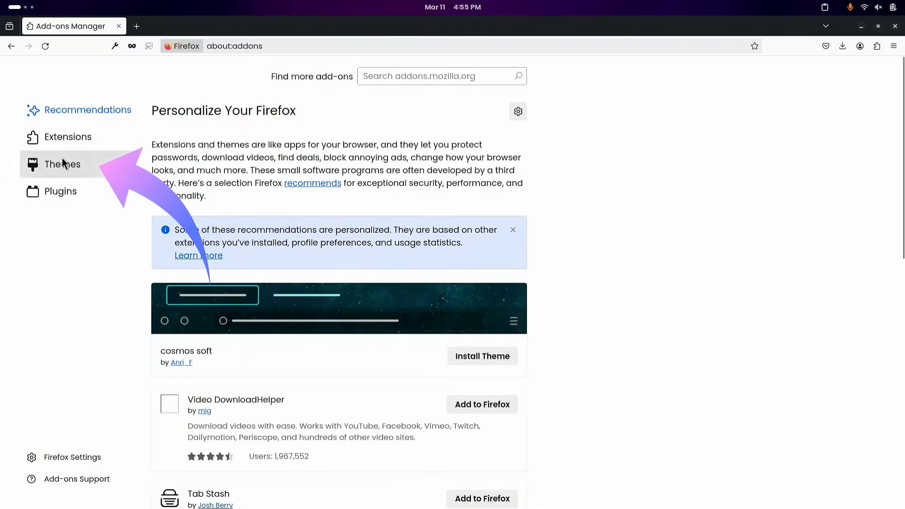
click(62, 164)
scroll(309, 289, down, 8)
scroll(309, 289, down, 3)
click(332, 479)
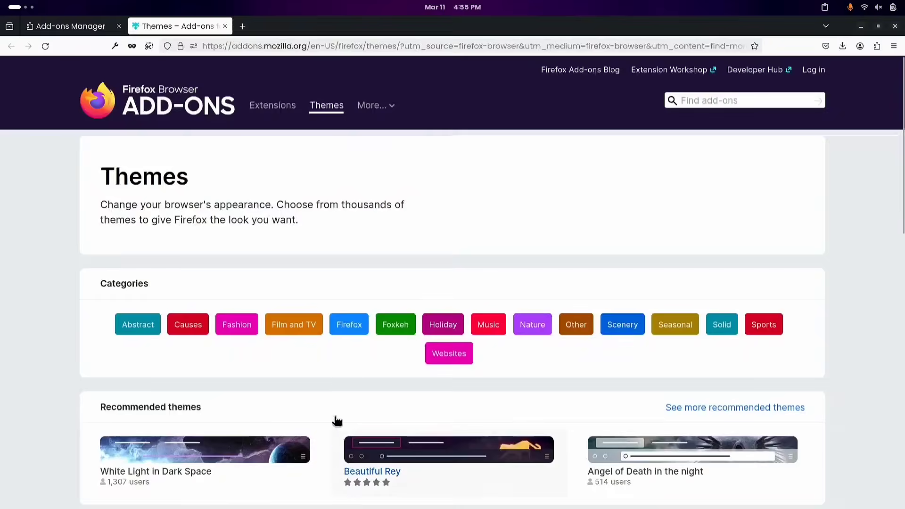
Step: Browse the Firefox theme category, install the Visionary – Balanced theme and view it on a new tab
scroll(335, 377, down, 10)
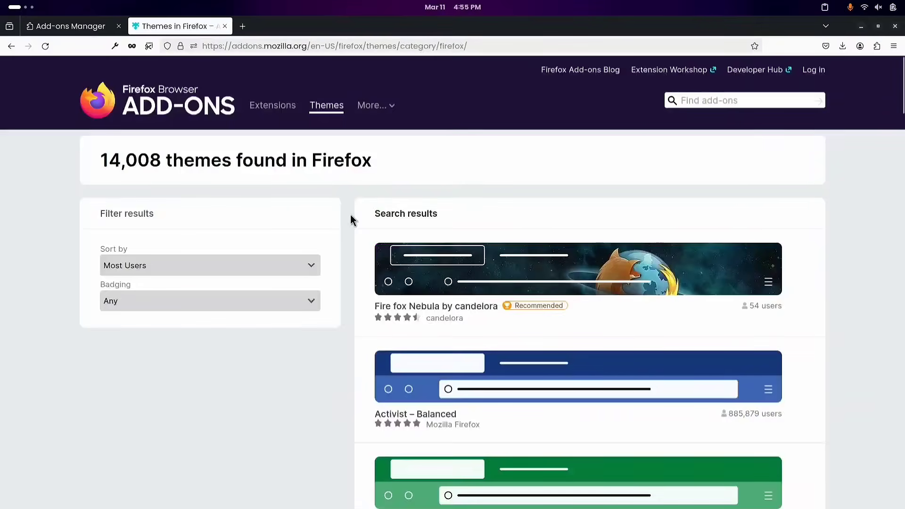
scroll(351, 217, down, 6)
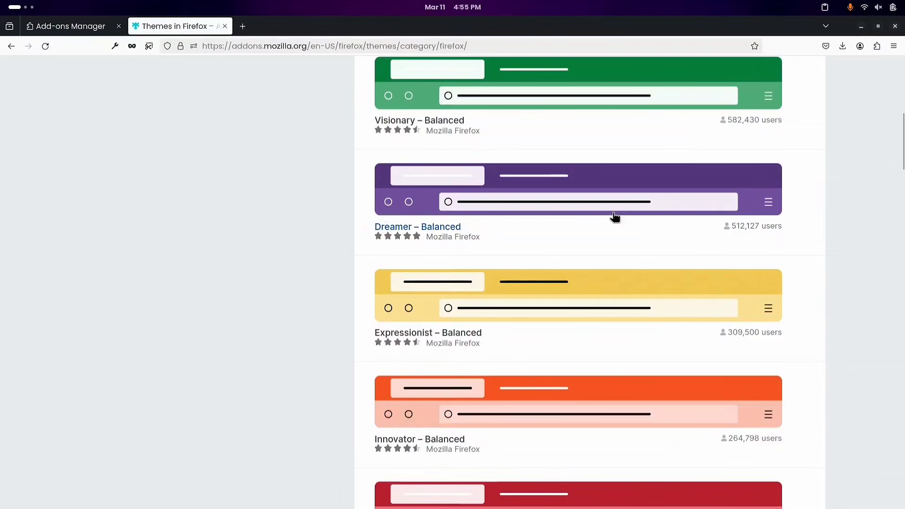
click(687, 94)
click(495, 295)
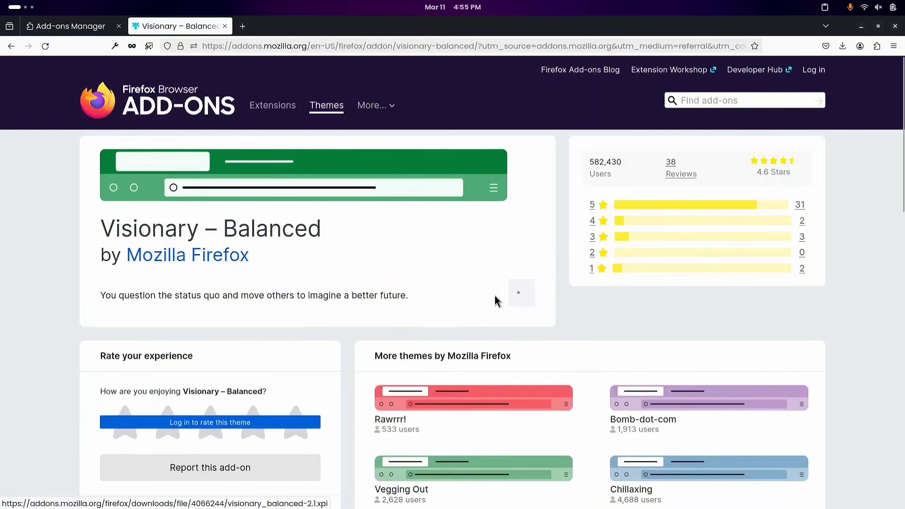
click(250, 27)
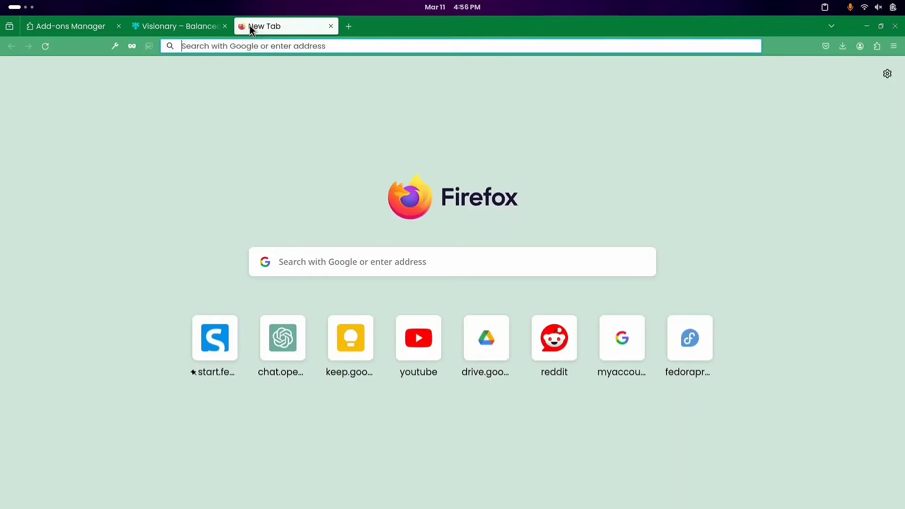
Step: Install the Rawrrr! theme by Mozilla Firefox and check it on the new tab page
key(ctrl+shift+Tab)
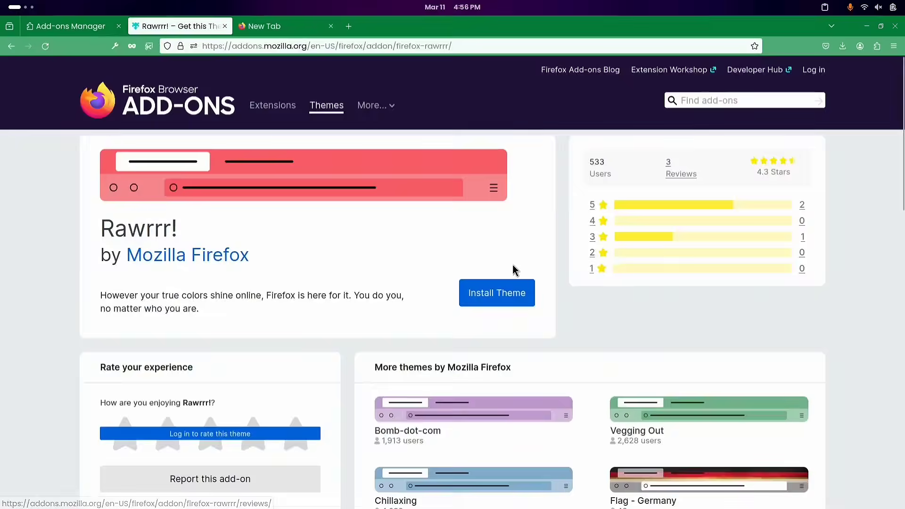
click(513, 290)
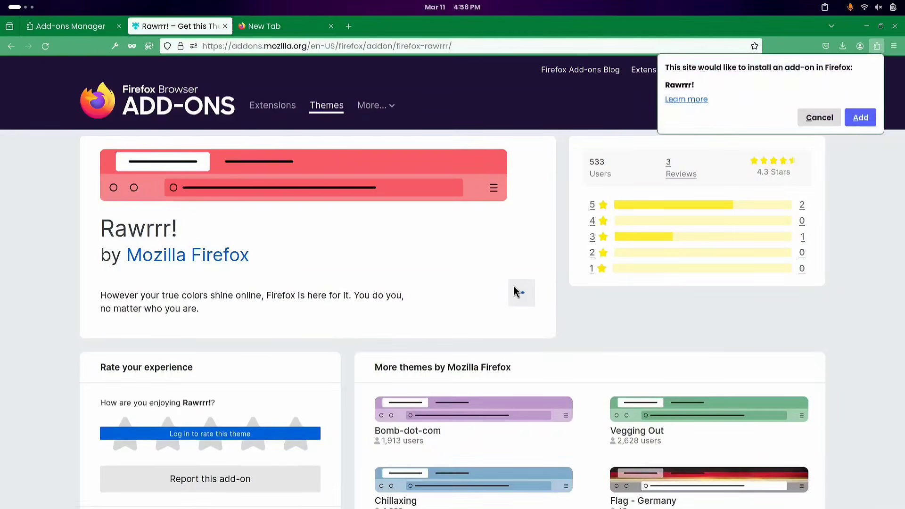
click(860, 118)
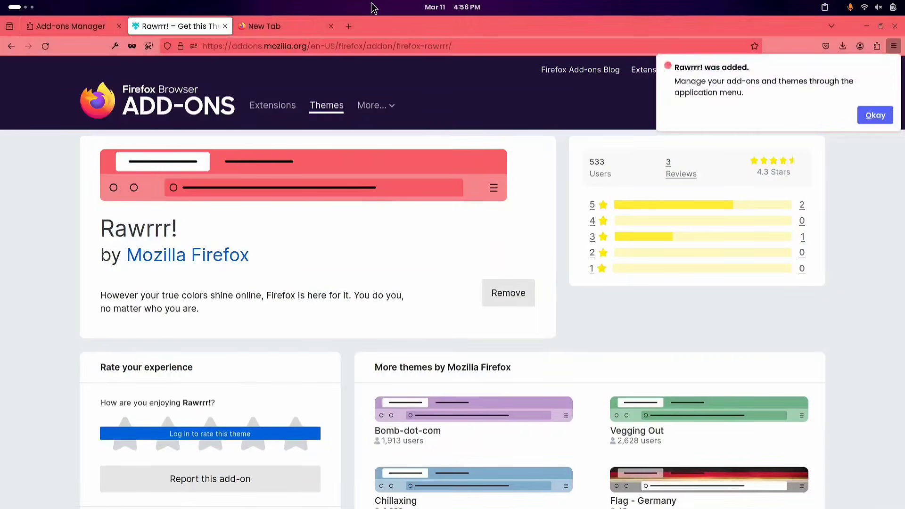
click(267, 26)
click(877, 117)
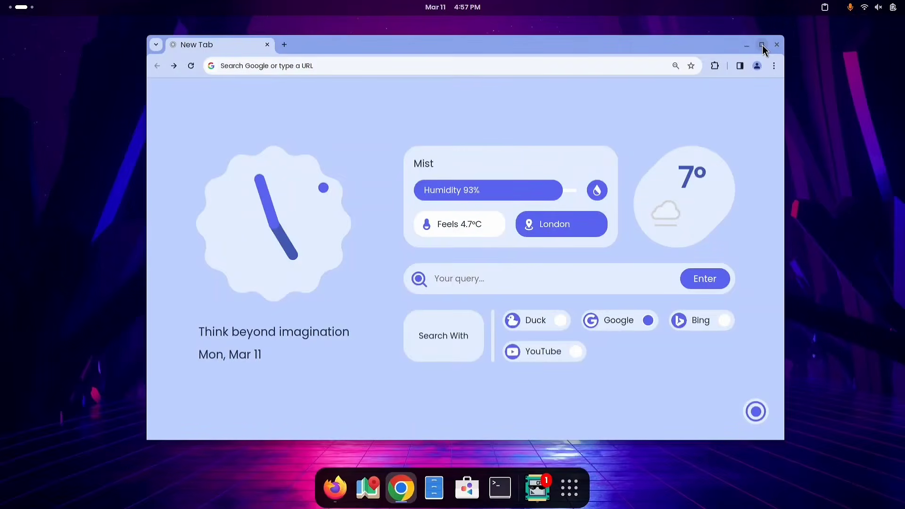
Step: Switch to Chrome and maximize its window to view the customized new tab page
click(762, 44)
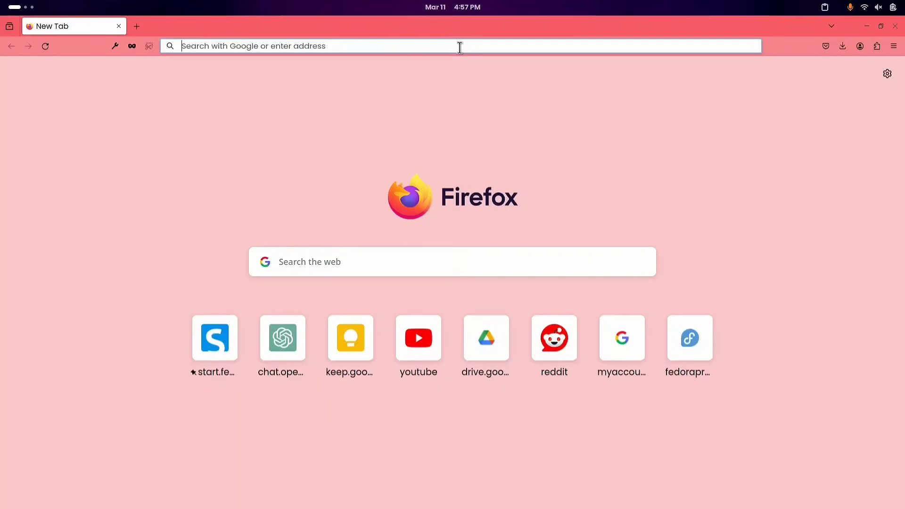
Step: Search the web for "addons.mozilla org" and open the Add-ons for Firefox site from the results
text(addons.mozilla org)
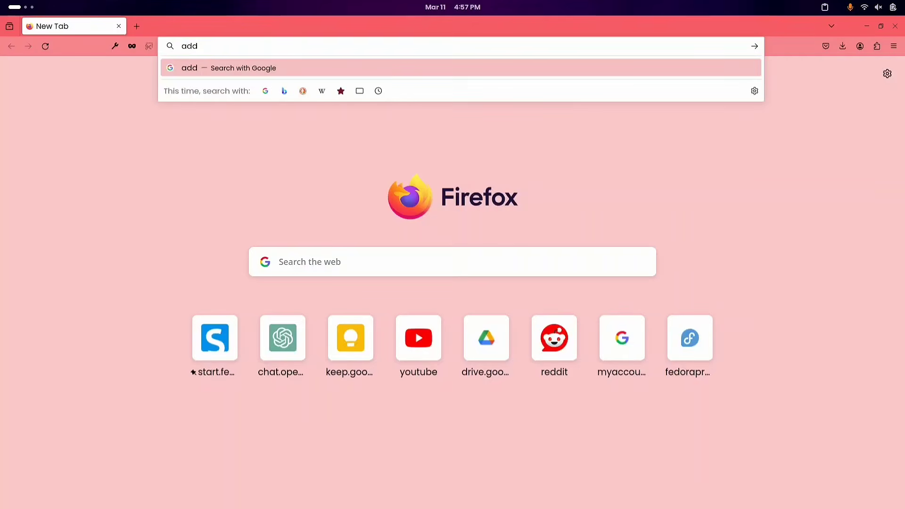
key(Return)
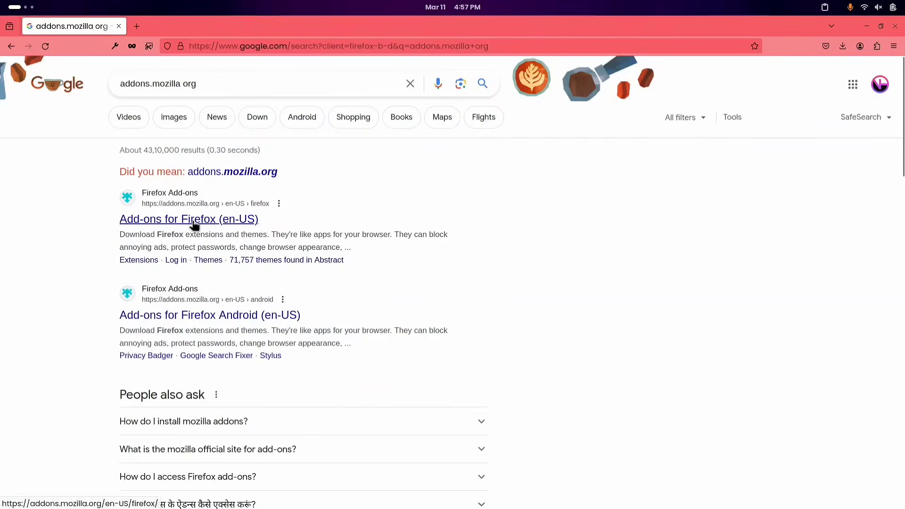
click(193, 222)
Step: Search the Firefox add-ons catalogue for "material you" and open the Material You NewTab Theme page
click(725, 100)
text(material you)
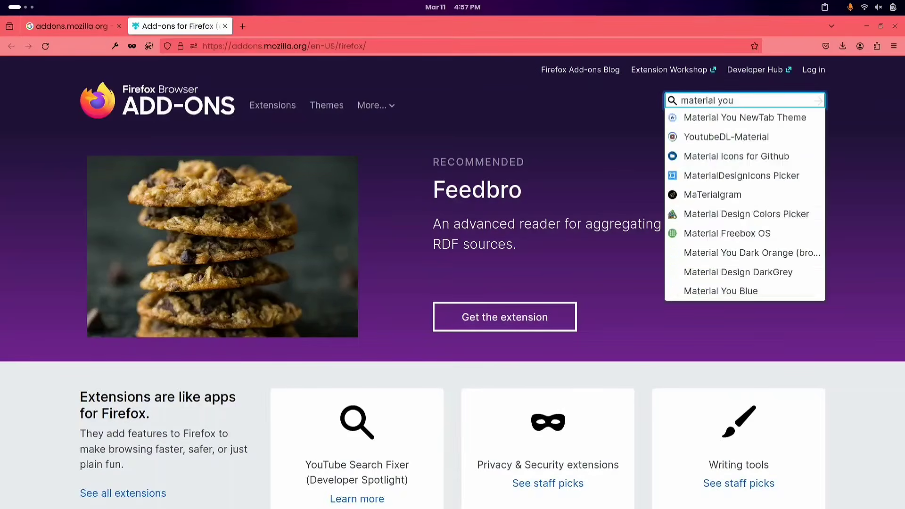
key(Return)
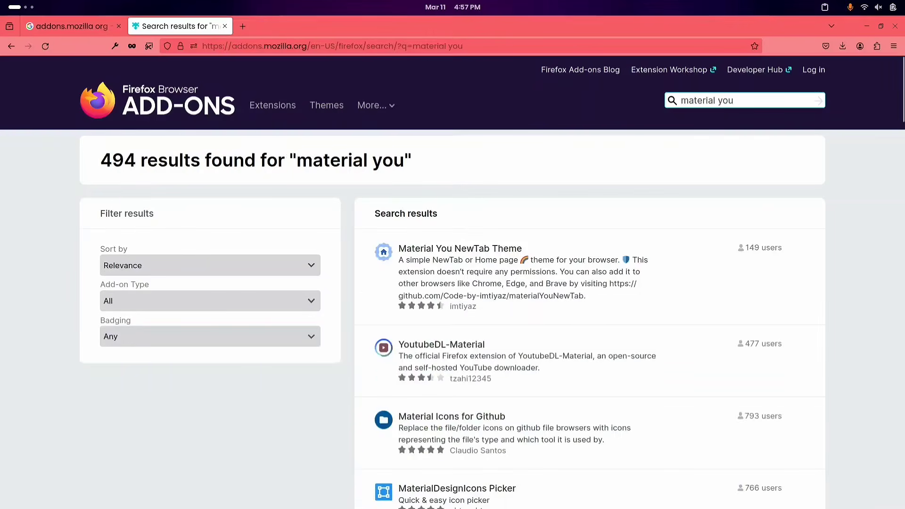
scroll(569, 205, down, 1)
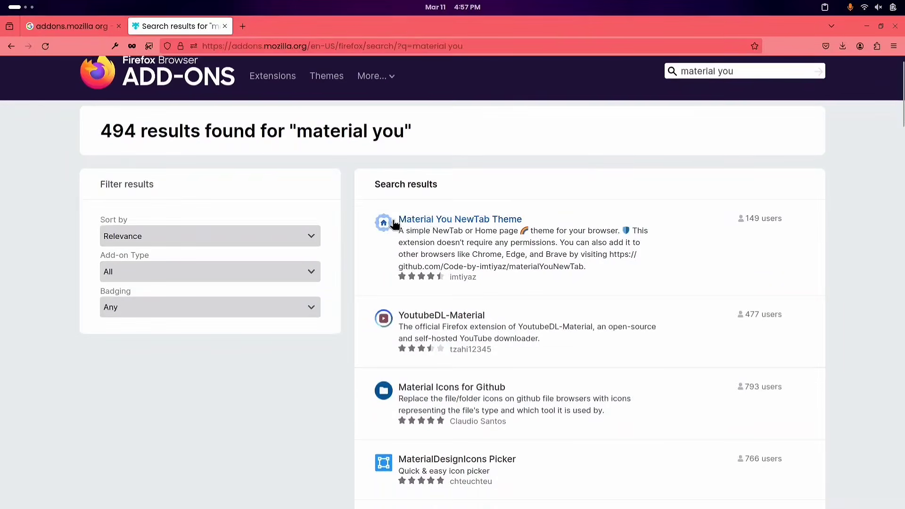
click(423, 222)
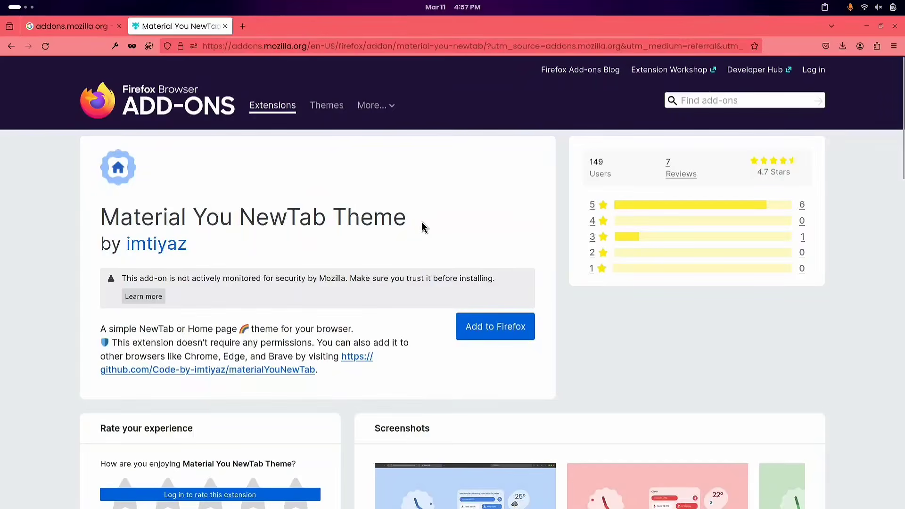
Step: Install the Material You NewTab Theme extension, accept its prompts and open a new tab with it
scroll(424, 228, down, 3)
click(501, 254)
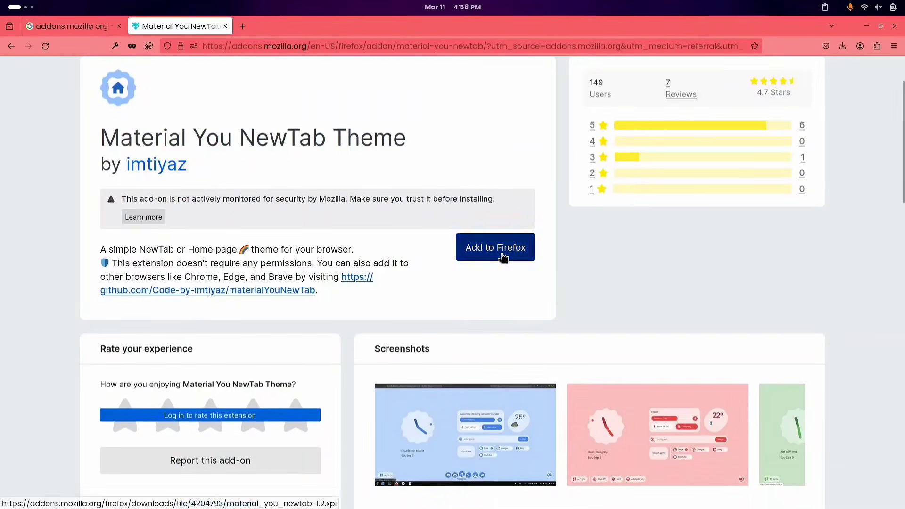
click(865, 131)
click(739, 110)
click(876, 134)
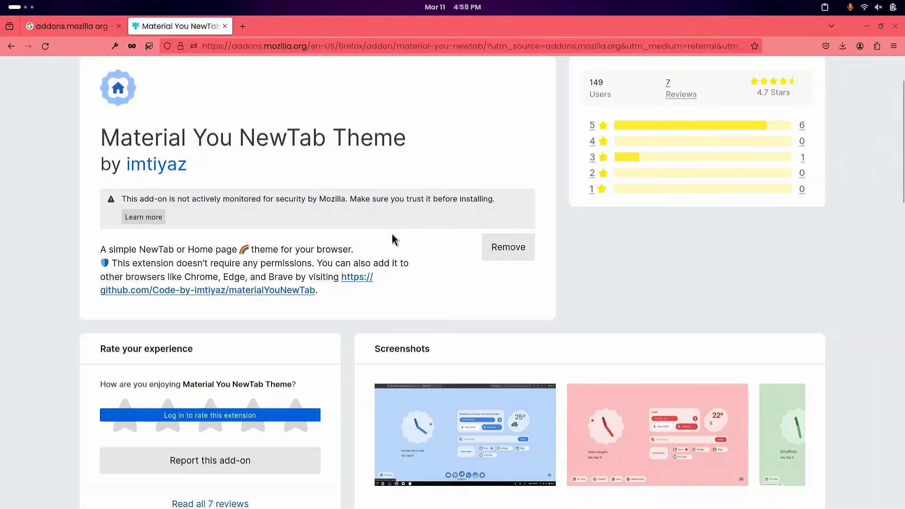
click(243, 26)
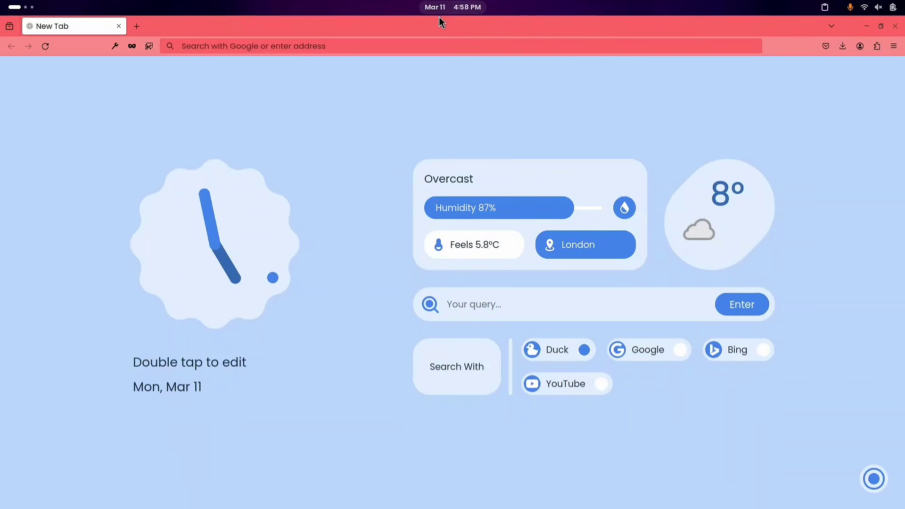
Step: Set the Material You new tab's colour to purple in its settings and return to the page
click(873, 479)
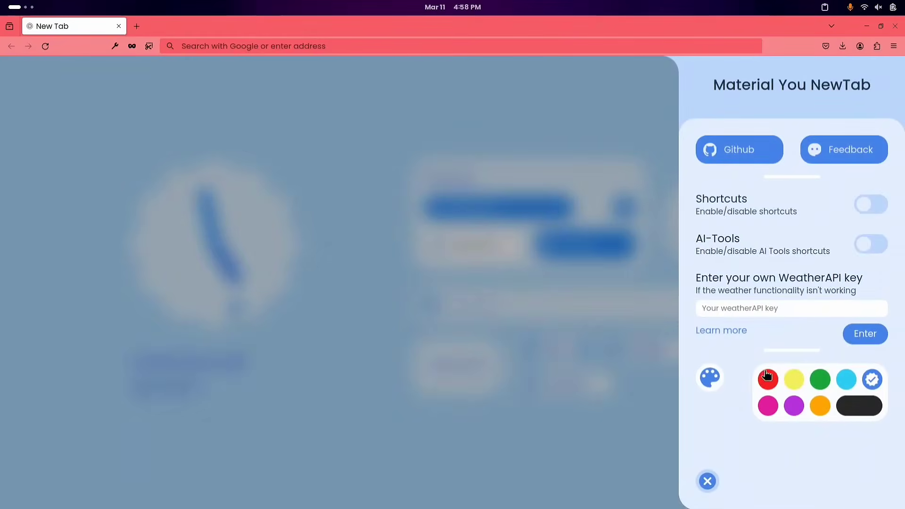
click(791, 407)
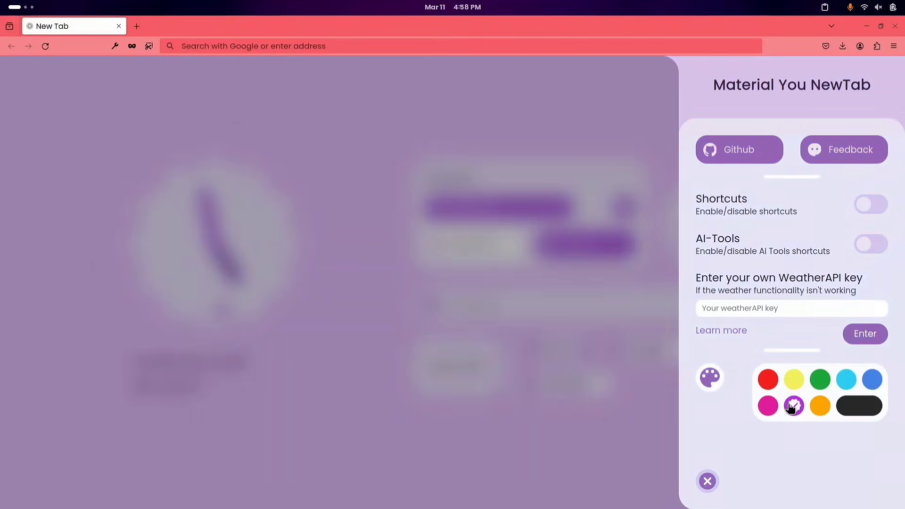
click(708, 481)
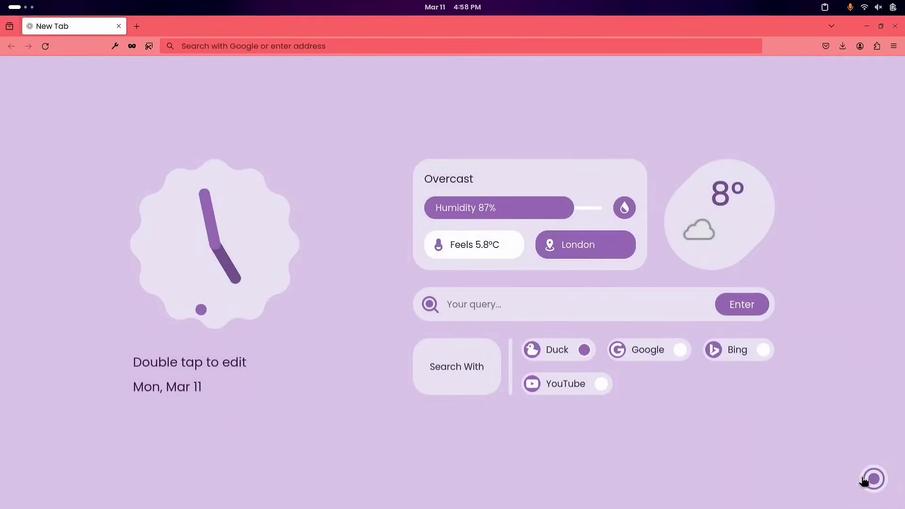
Step: Set the Material You new tab's colour to red in its settings and return to the page
click(873, 479)
click(768, 379)
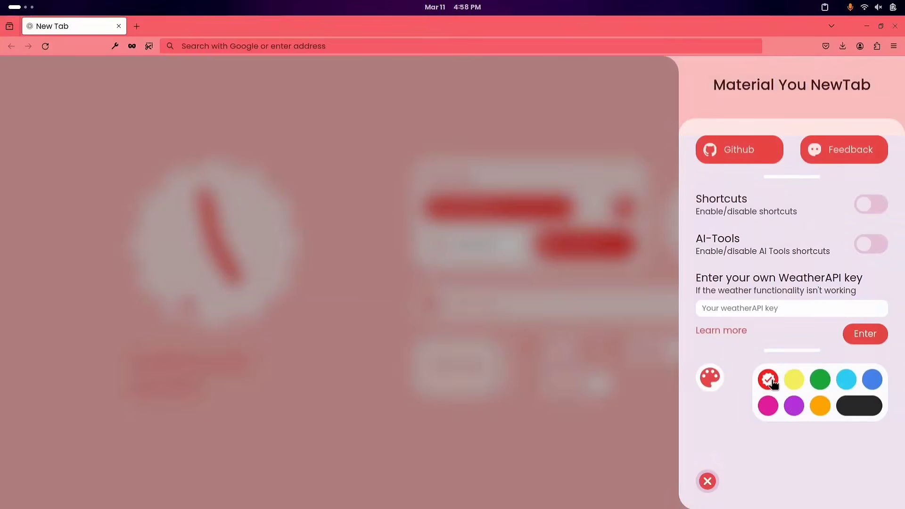
click(717, 485)
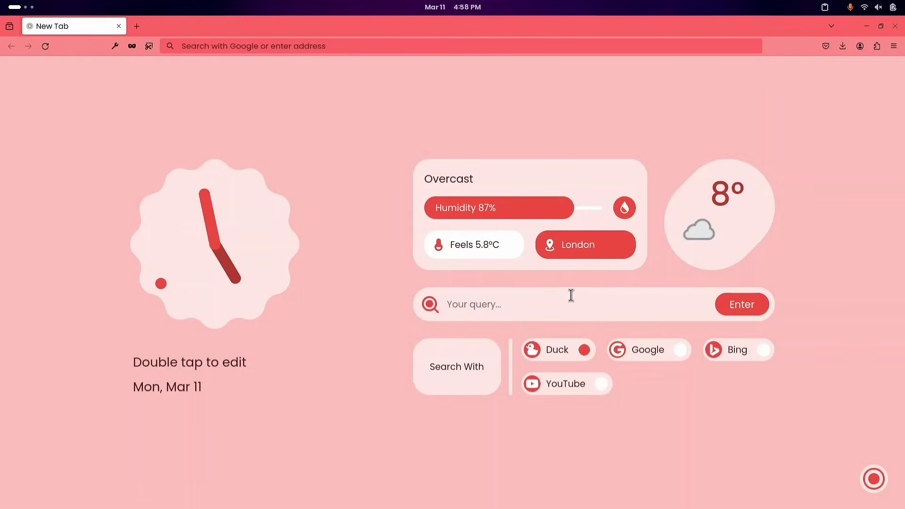
Step: Replace the editable text under the new tab's clock with "NH Soft" and close the browser window
double_click(238, 362)
key(ctrl+a)
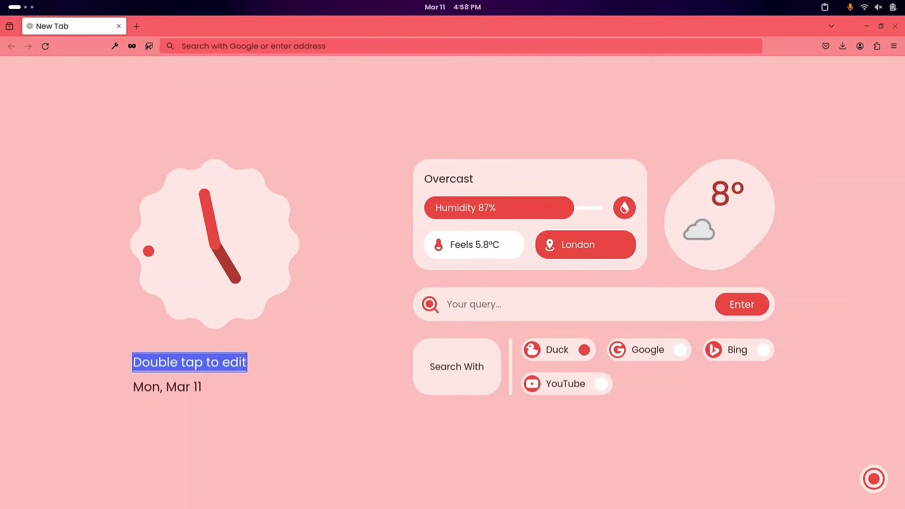
text(NH Soft)
key(Return)
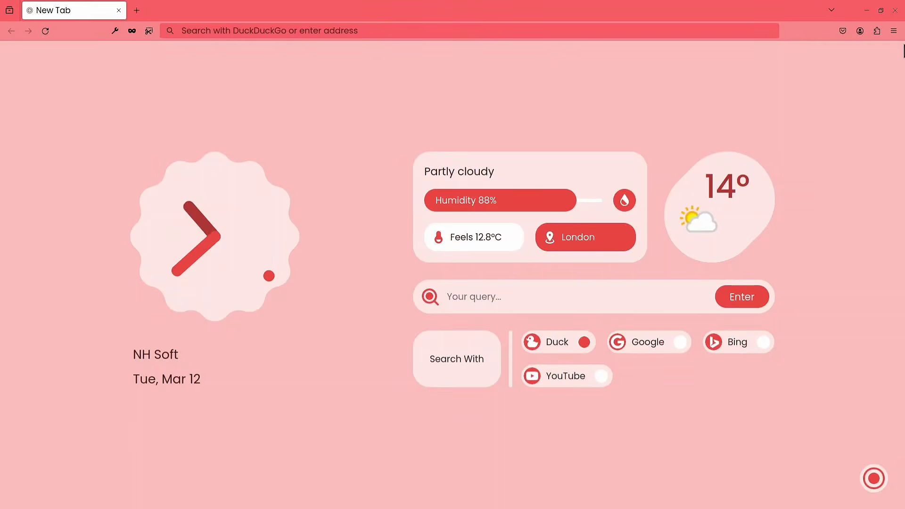
click(894, 11)
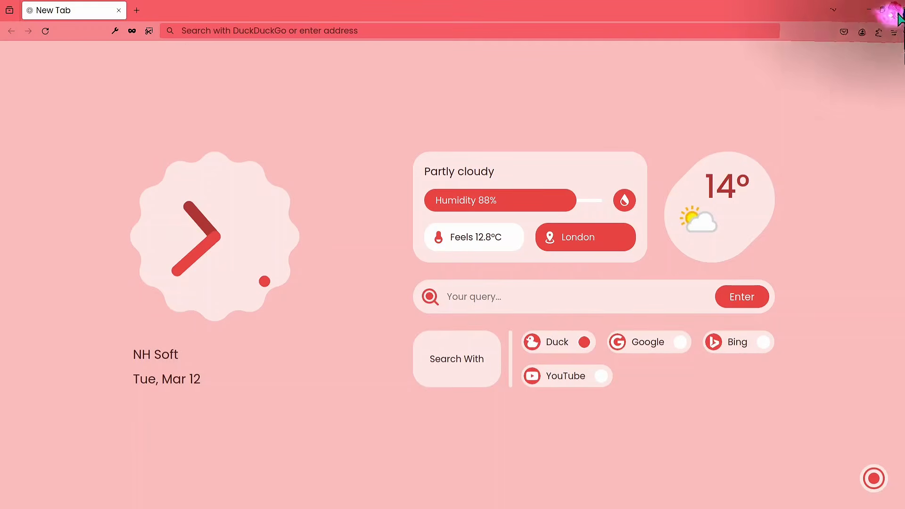